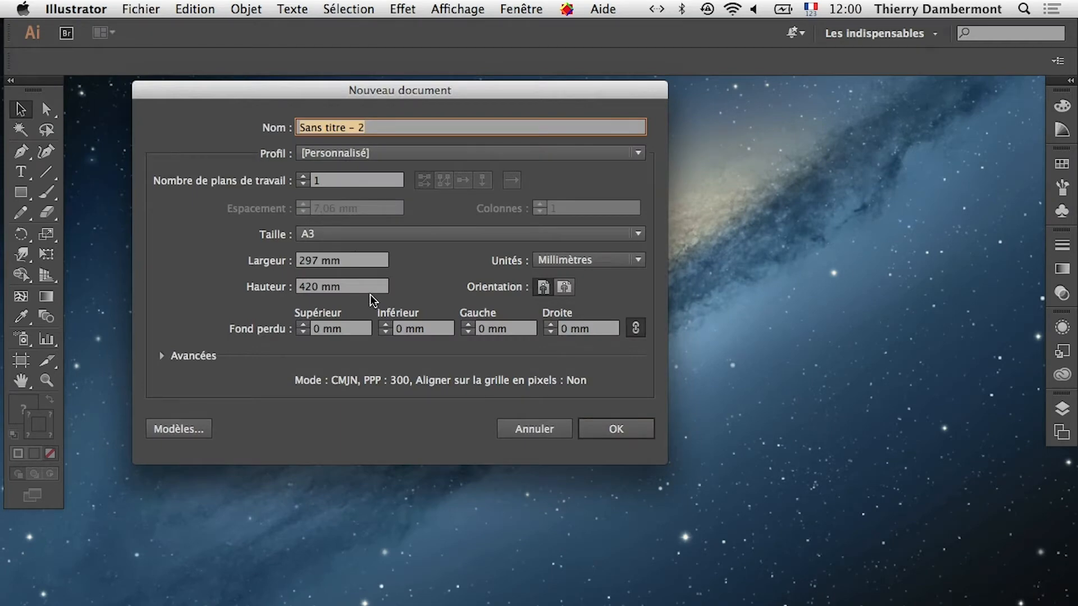
Step: Create a new A4 document, 210 x 297 mm, in portrait orientation
{"action": "left_click", "coordinate": [349, 234]}
{"action": "left_click", "coordinate": [349, 330]}
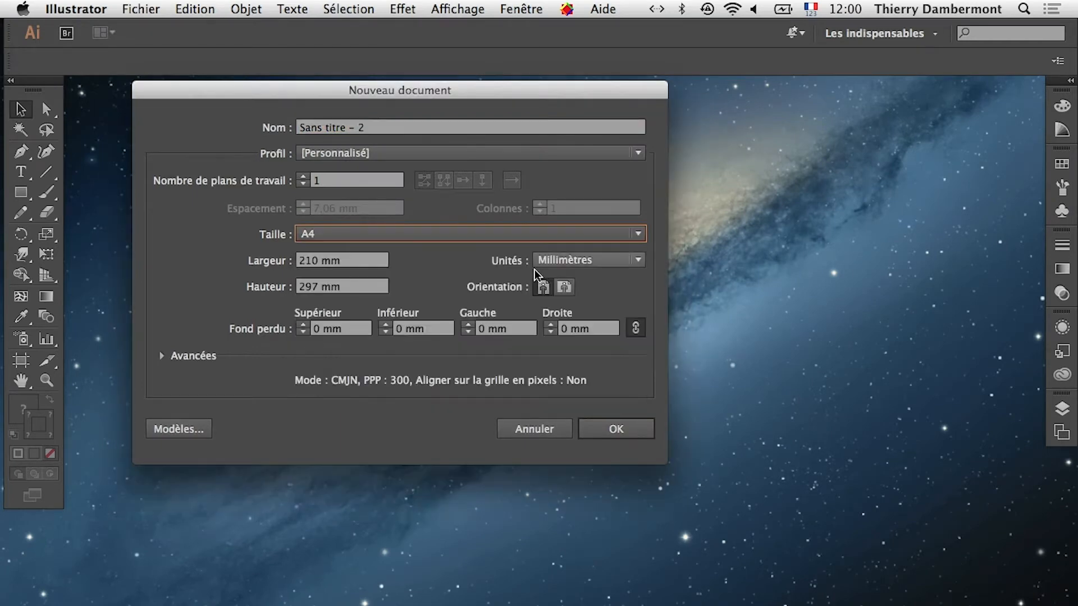
{"action": "left_click", "coordinate": [615, 429]}
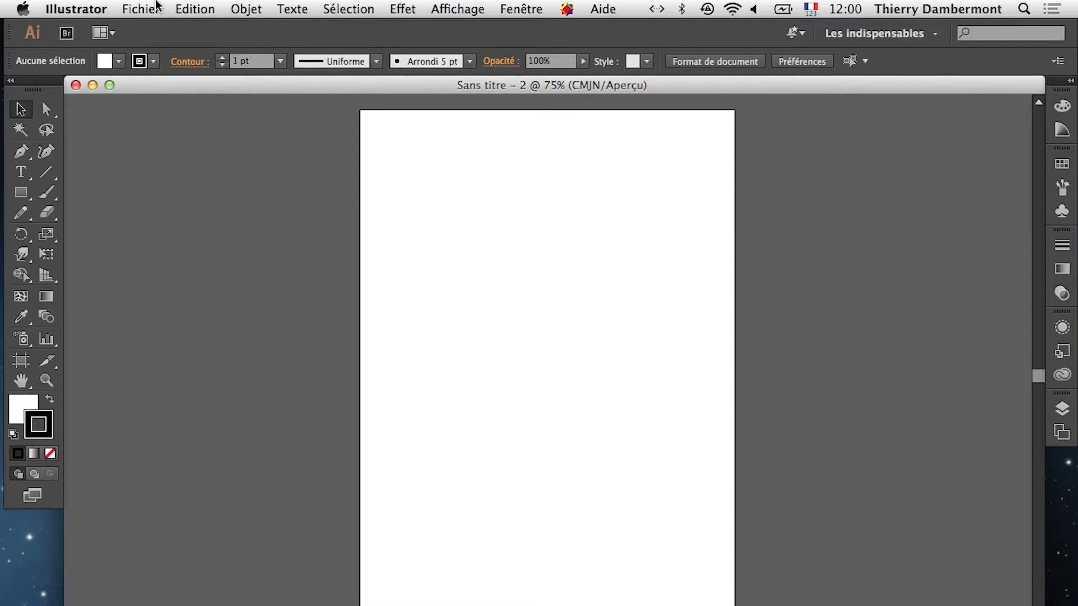
Step: Place teddy-bear.jpg as a linked image at a reduced, freely drawn size on the artboard's upper part, and delete it
{"action": "left_click", "coordinate": [150, 5]}
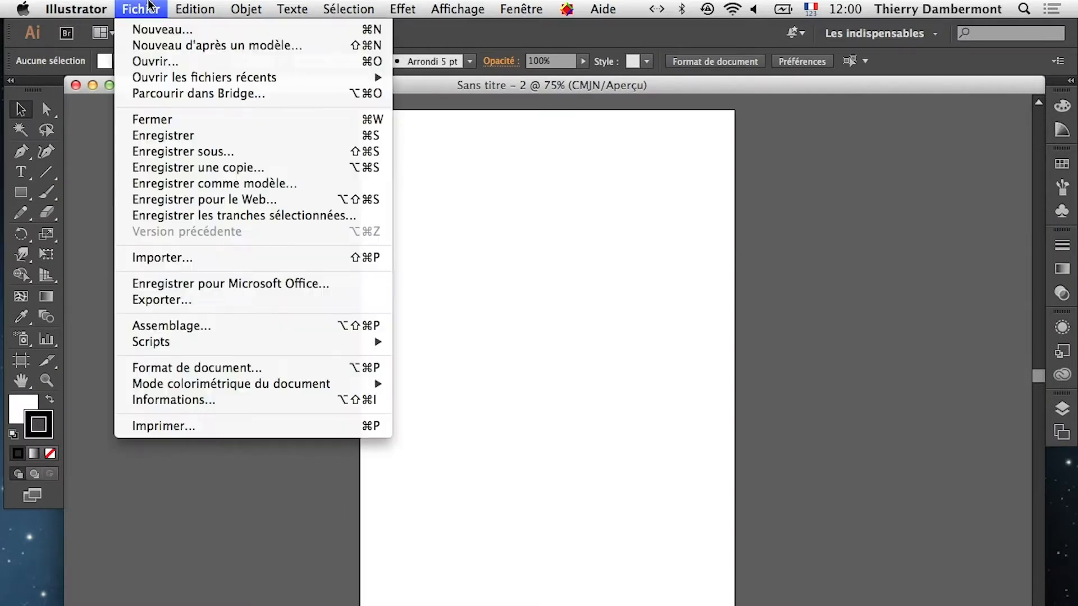
{"action": "left_click", "coordinate": [183, 259]}
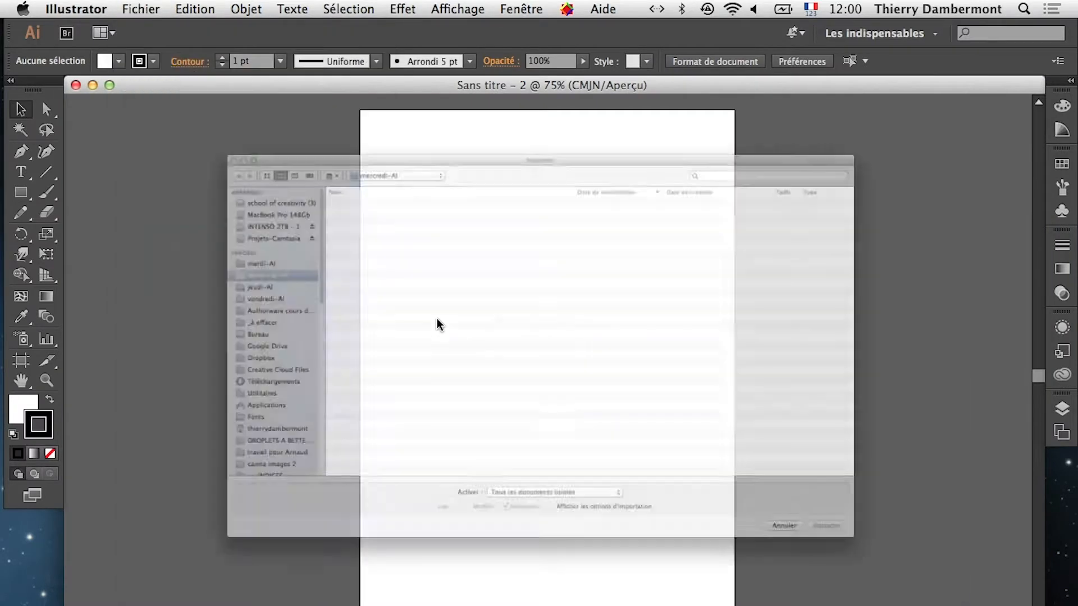
{"action": "left_click", "coordinate": [273, 210]}
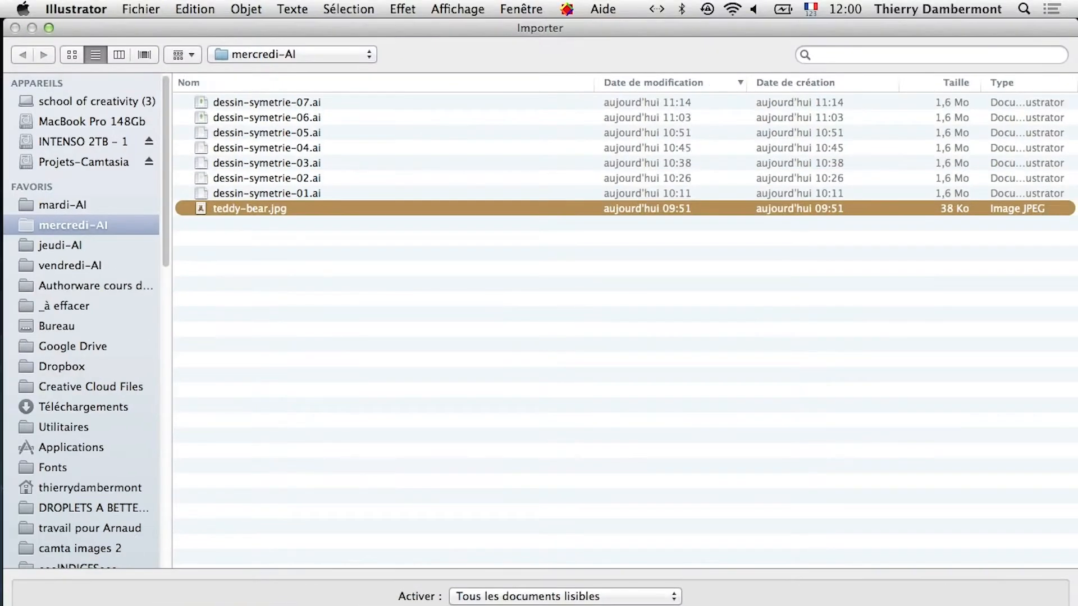
{"action": "key", "text": "Return"}
{"action": "left_click_drag", "start_coordinate": [402, 180], "coordinate": [707, 478]}
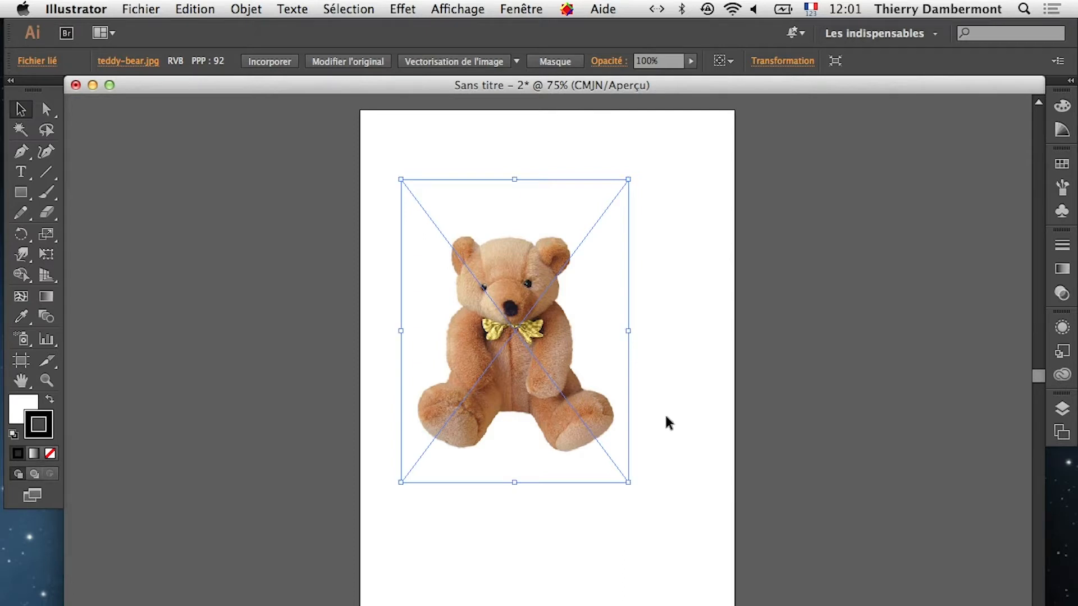
{"action": "left_click", "coordinate": [588, 435]}
{"action": "key", "text": "Delete"}
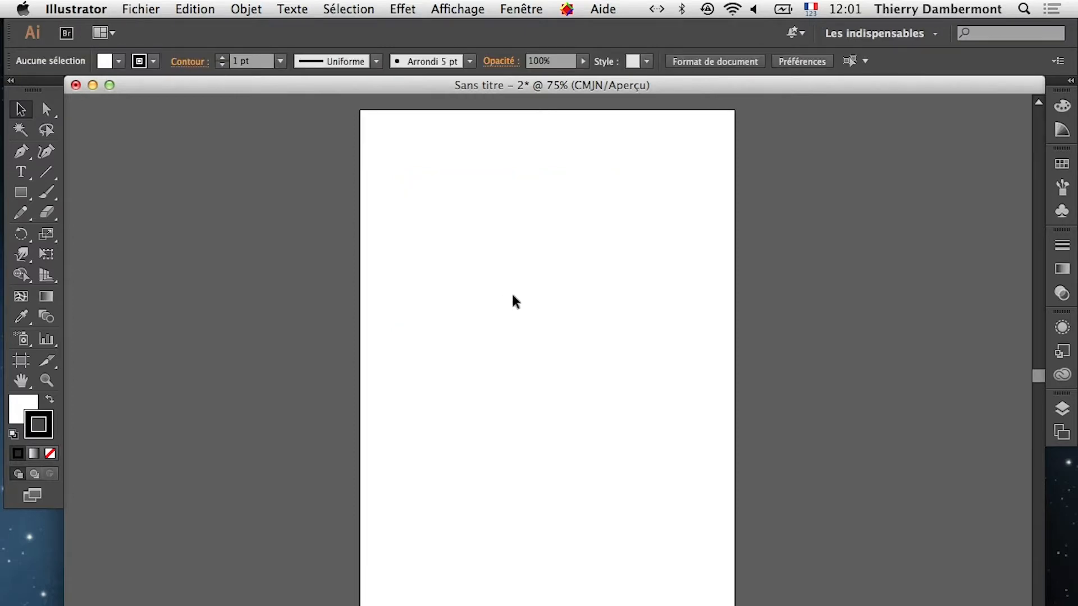
Step: Switch to Photoshop, open teddy-bear.jpg from the mercredi-AI folder, and enlarge its document window
{"action": "key", "text": "super+Tab"}
{"action": "key", "text": "super+Tab"}
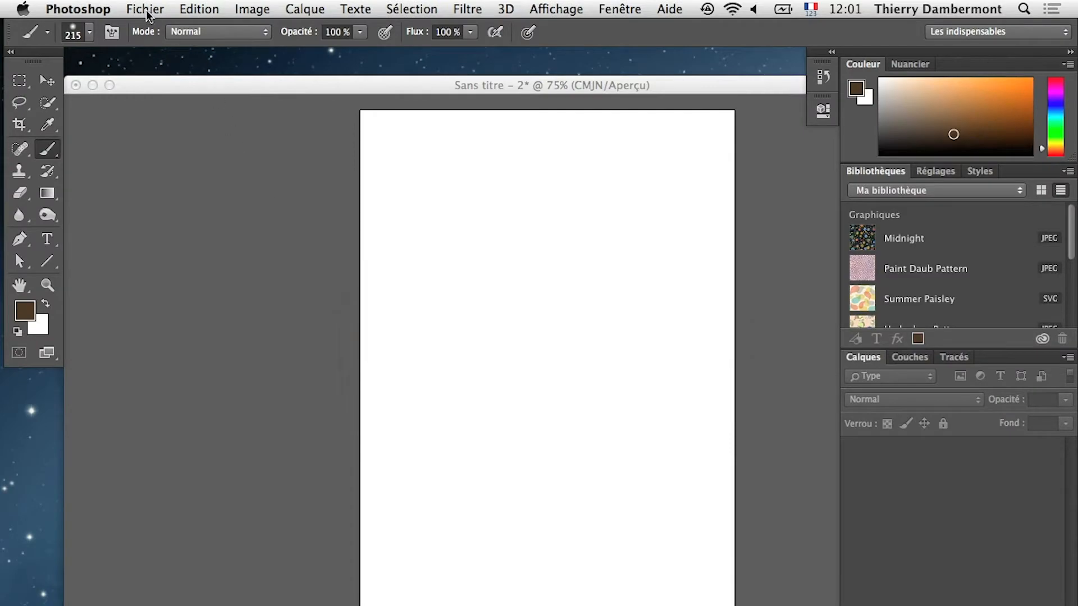
{"action": "left_click", "coordinate": [146, 10]}
{"action": "left_click", "coordinate": [160, 48]}
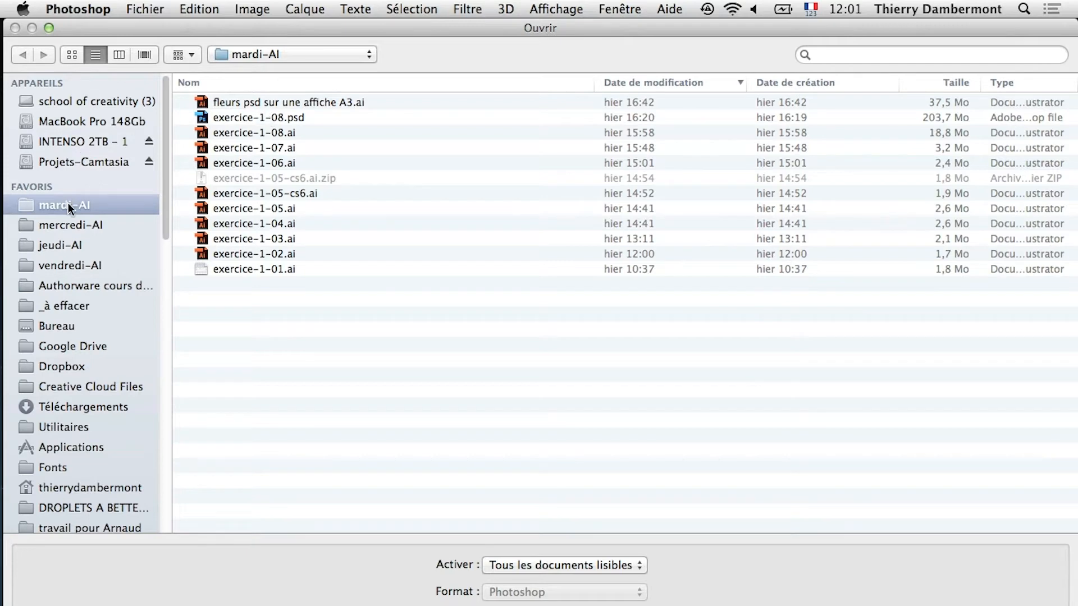
{"action": "left_click", "coordinate": [76, 225]}
{"action": "left_click", "coordinate": [262, 210]}
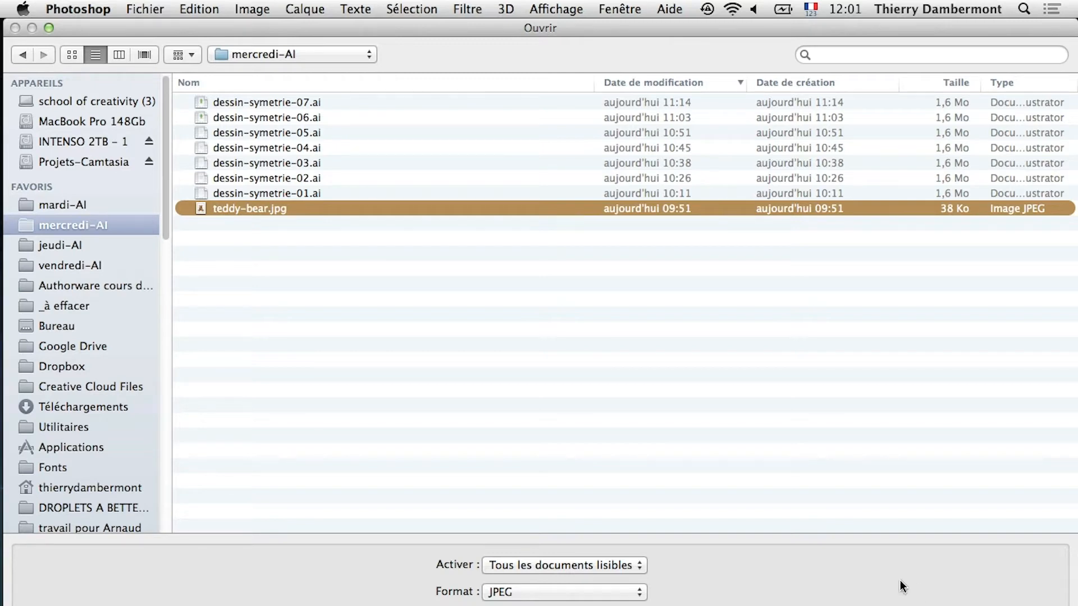
{"action": "key", "text": "Return"}
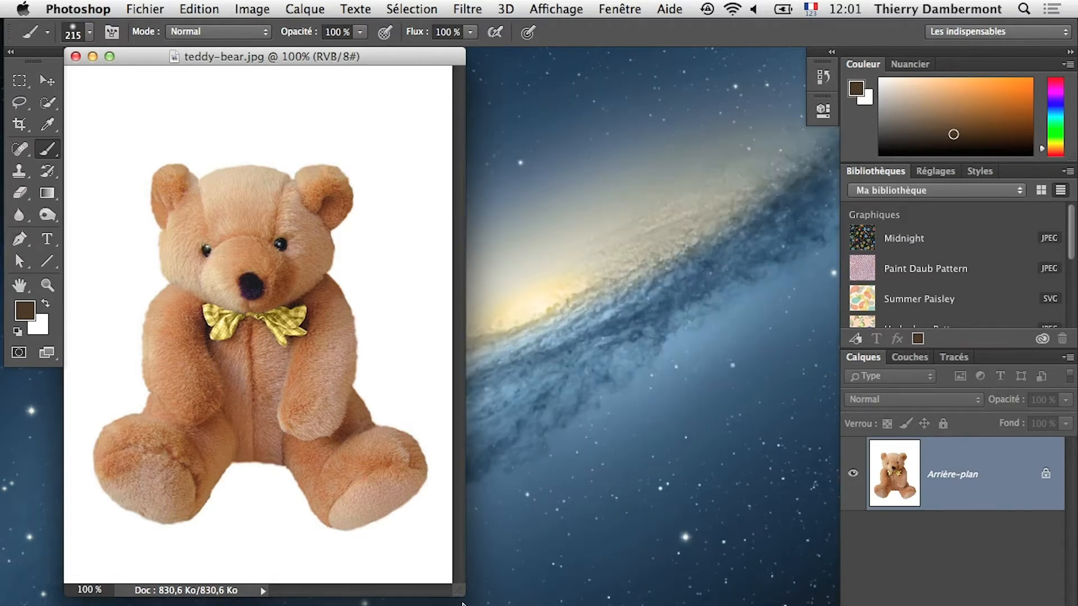
{"action": "left_click_drag", "start_coordinate": [457, 592], "coordinate": [806, 605]}
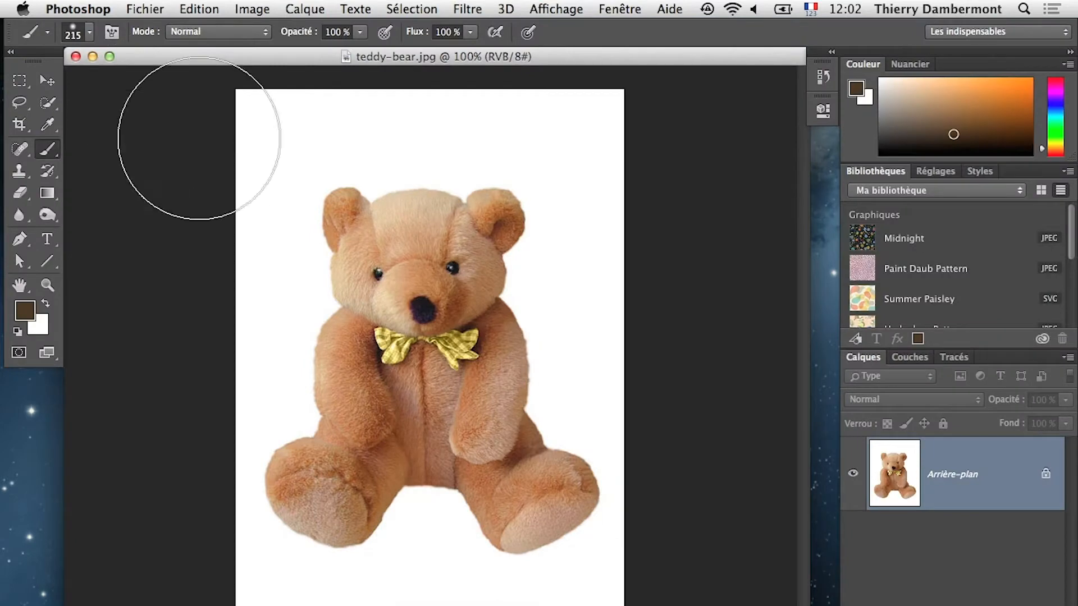
Step: Switch to Illustrator, place teddy-bear.jpg at its original size on the artboard, and delete it
{"action": "key", "text": "super+Tab"}
{"action": "key", "text": "super+Tab"}
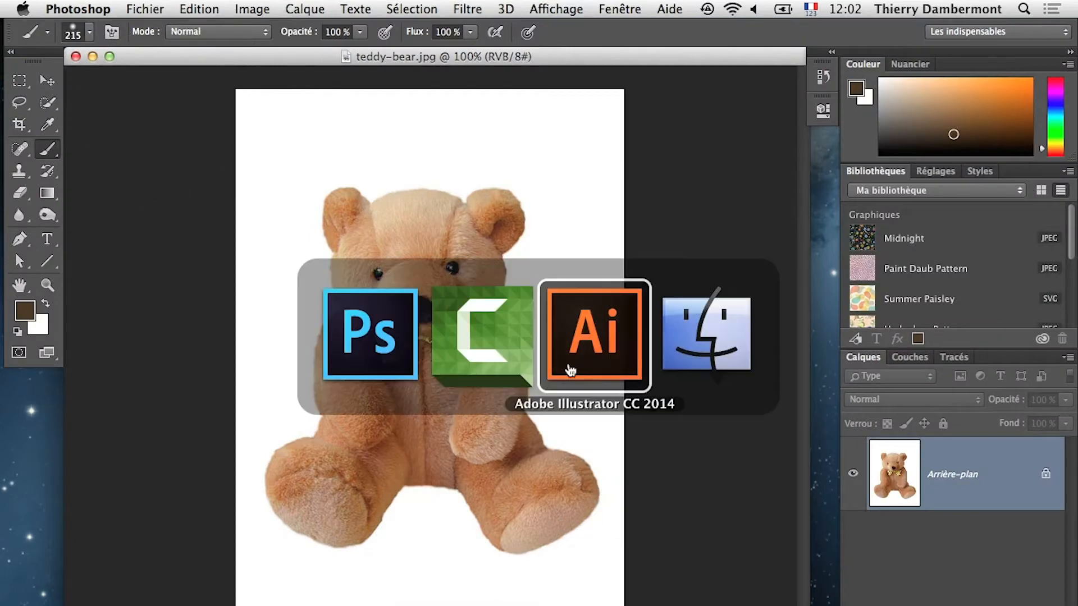
{"action": "left_click", "coordinate": [141, 9]}
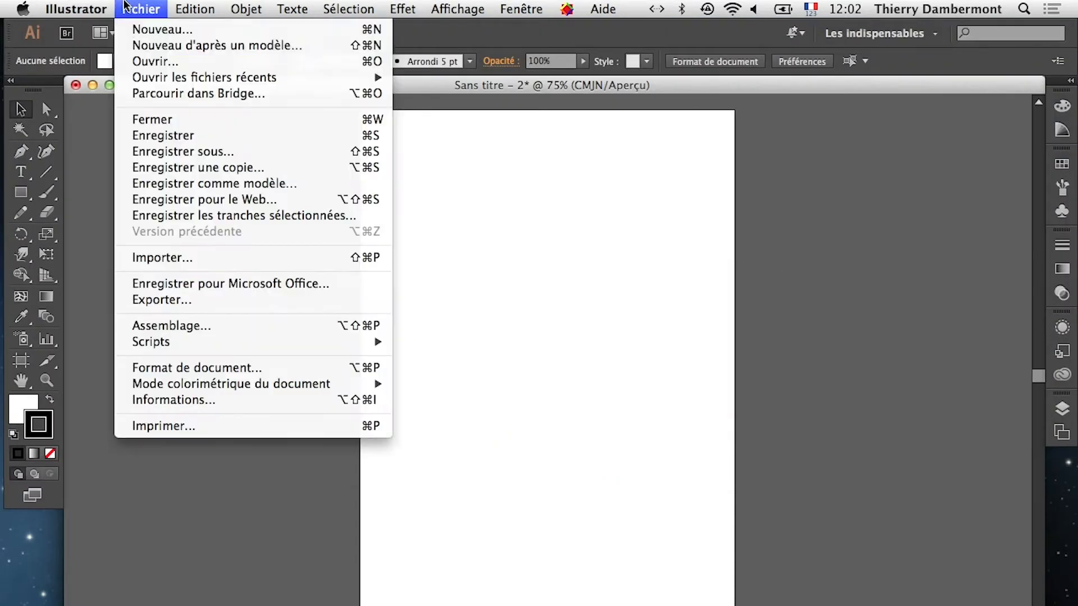
{"action": "left_click", "coordinate": [174, 256]}
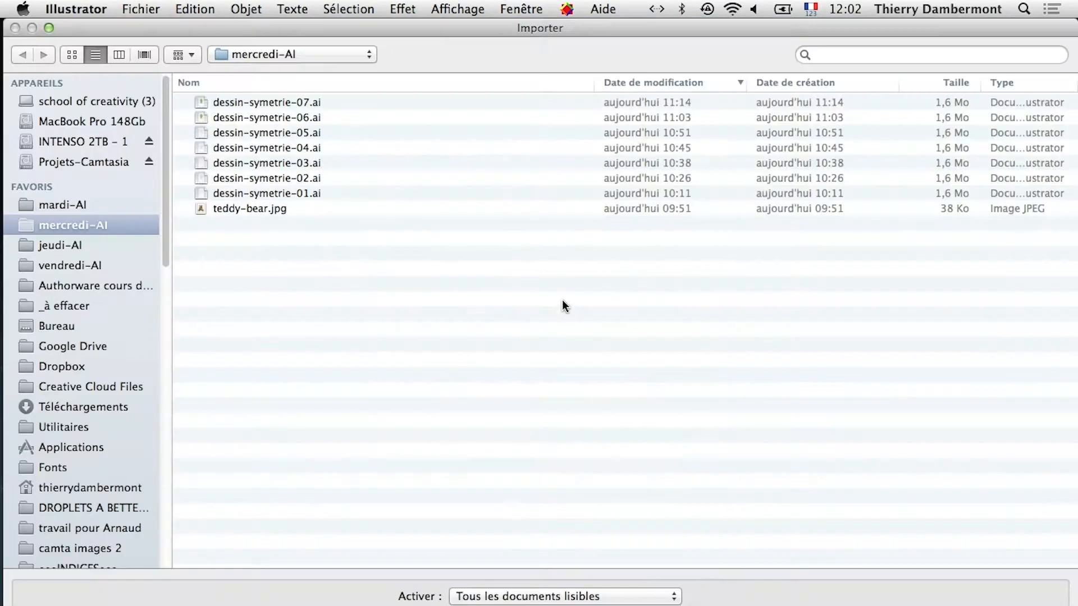
{"action": "left_click", "coordinate": [270, 209]}
{"action": "key", "text": "Return"}
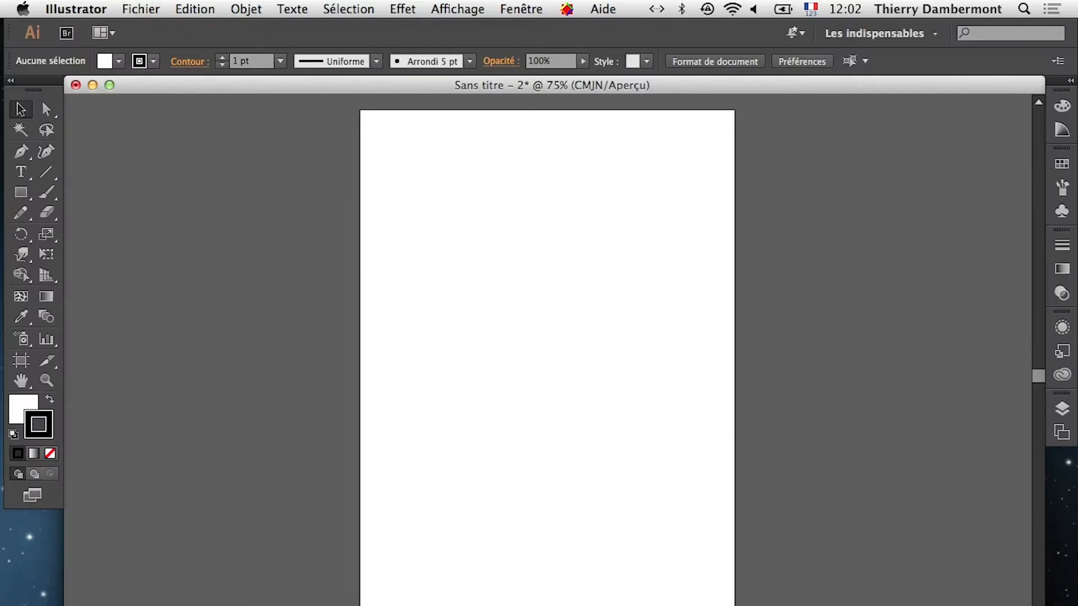
{"action": "left_click", "coordinate": [376, 197]}
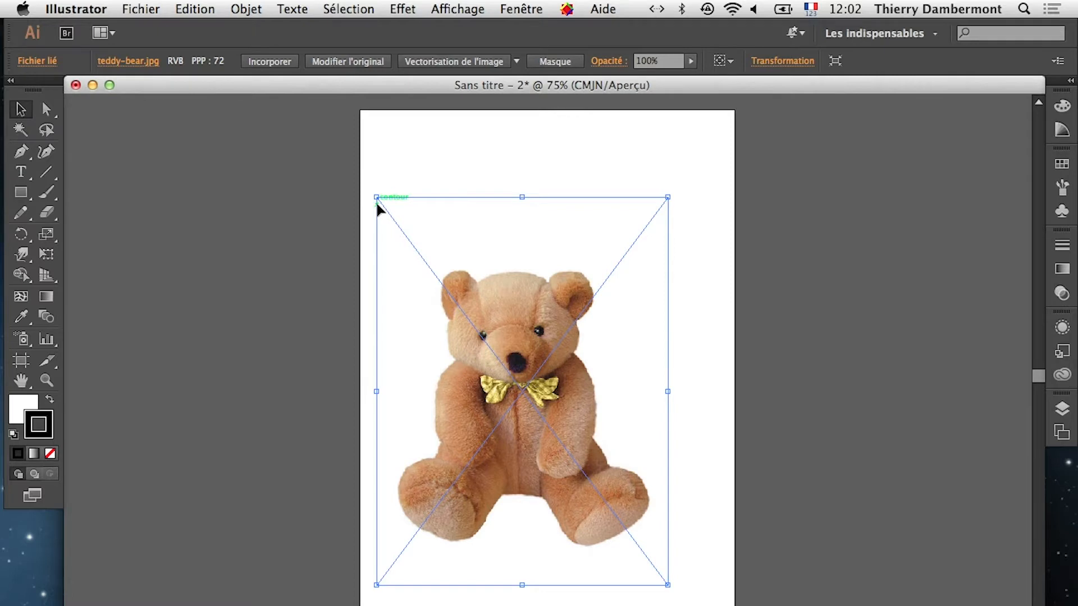
{"action": "key", "text": "Delete"}
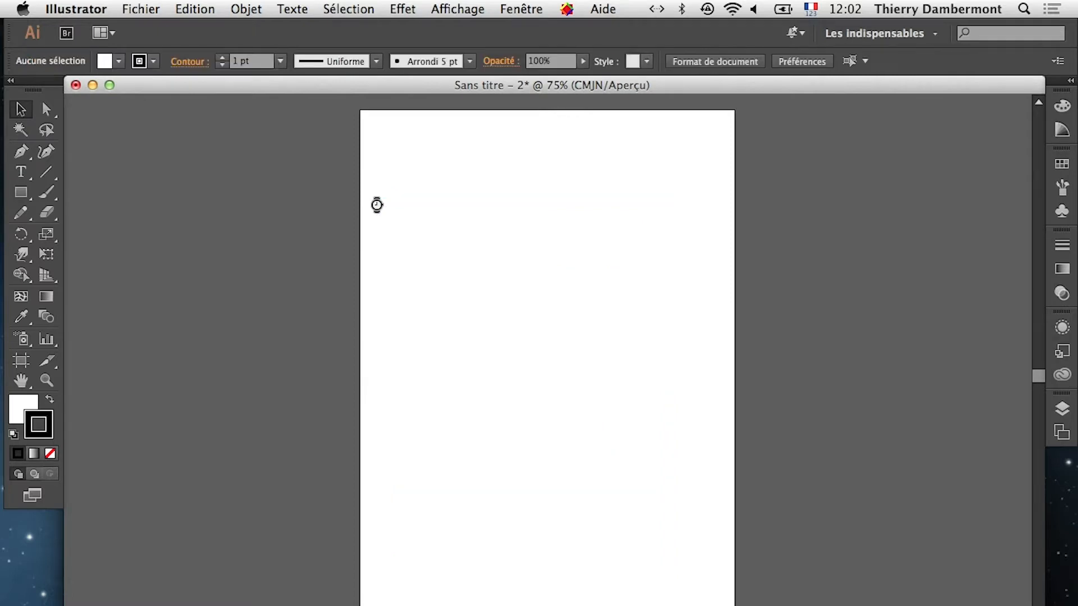
Step: Leave Illustrator and launch Firefox from the Finder
{"action": "key", "text": "super+Tab"}
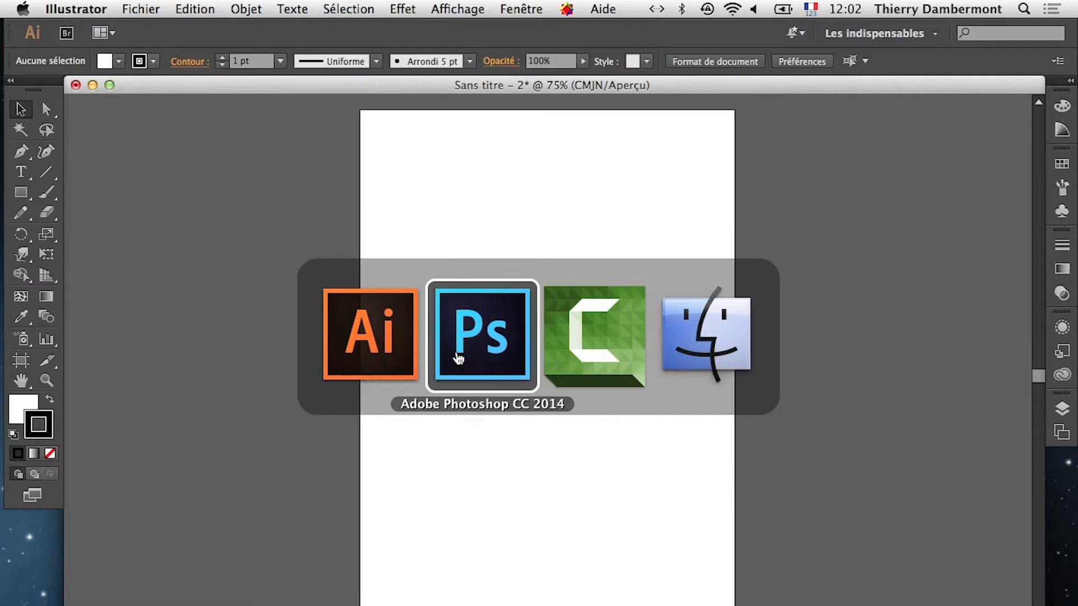
{"action": "left_click", "coordinate": [458, 357]}
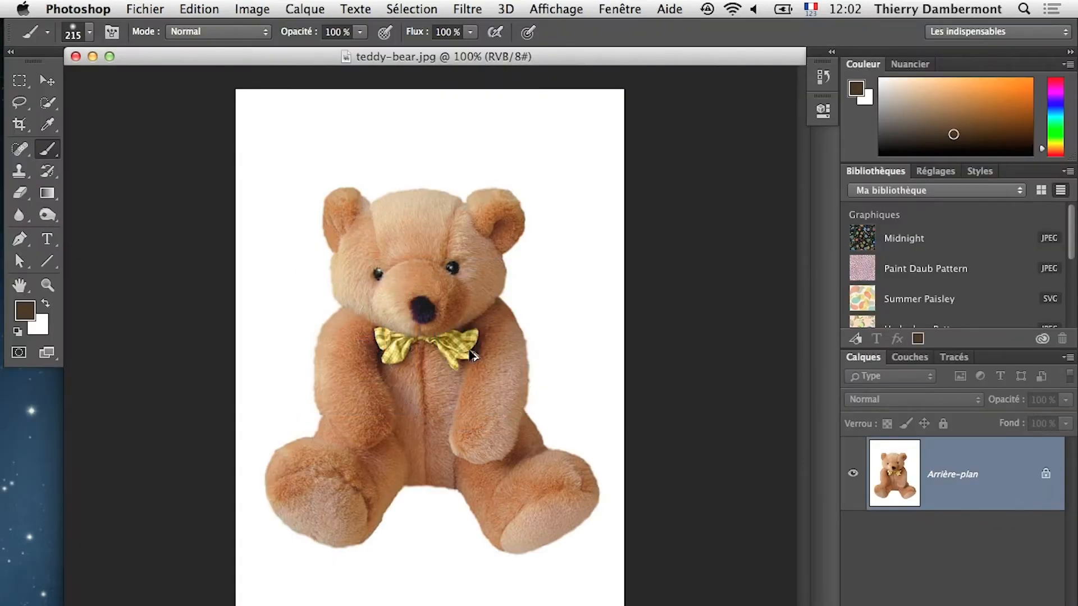
{"action": "key", "text": "super+Tab"}
{"action": "left_click", "coordinate": [661, 353]}
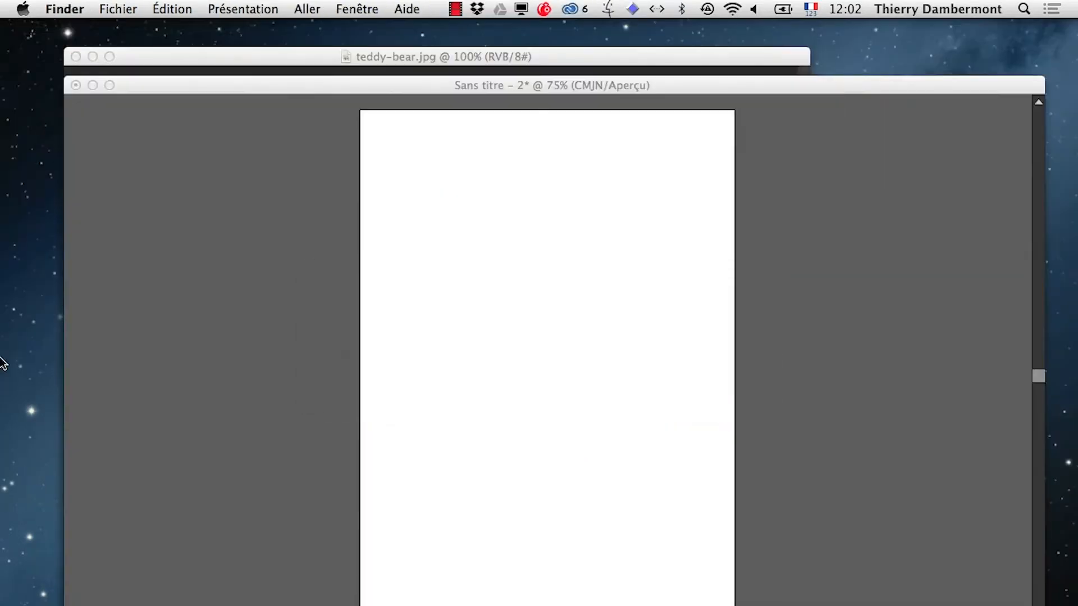
{"action": "mouse_move", "coordinate": [1, 364]}
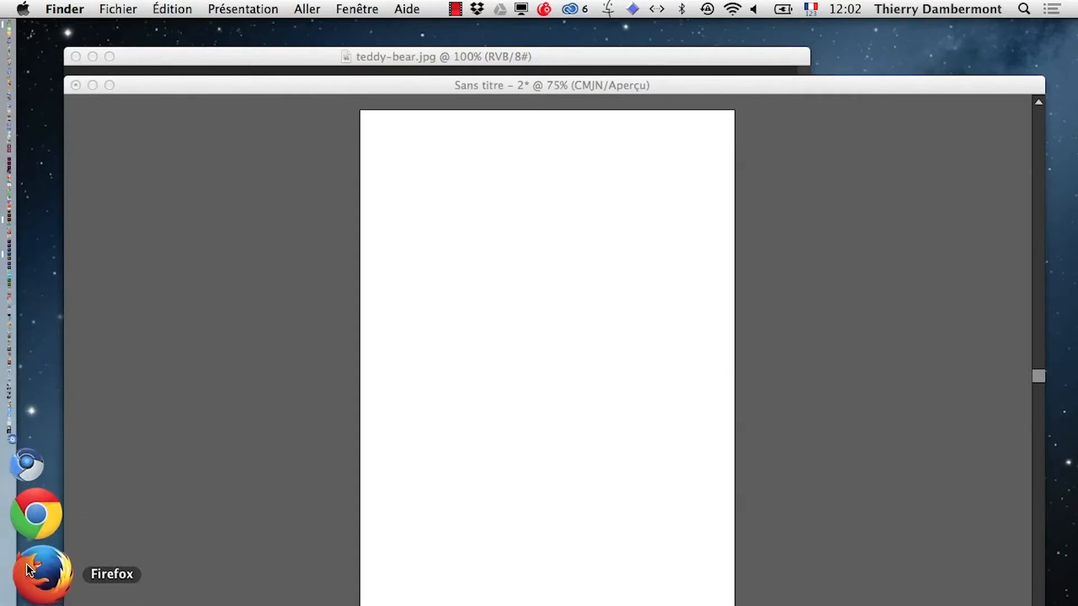
{"action": "left_click", "coordinate": [26, 564]}
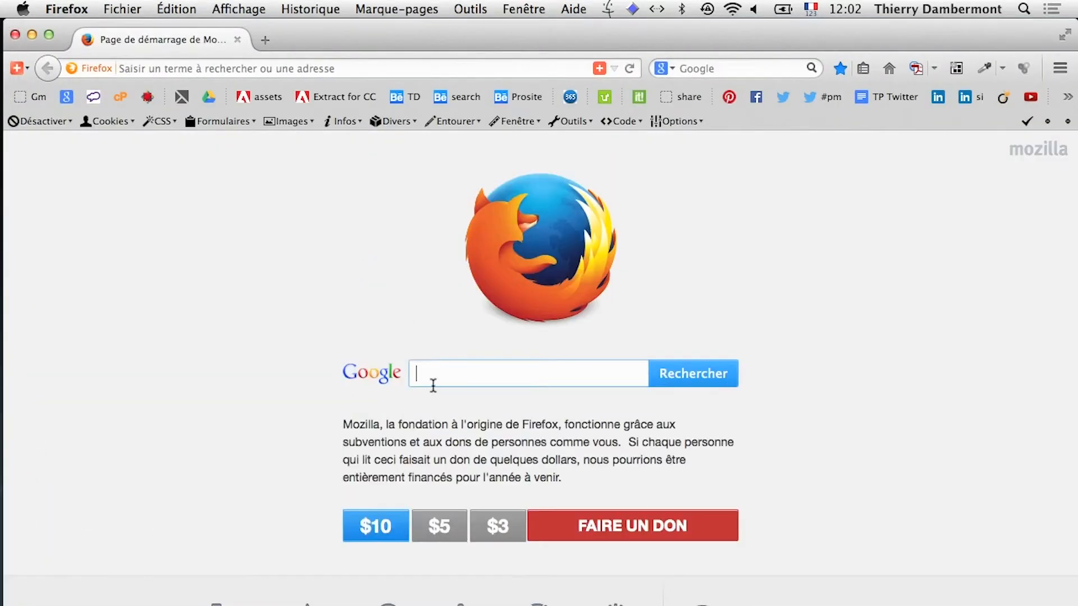
Step: Search Google Images for teddy bear "public domain"
{"action": "type", "text": "teddy bear"}
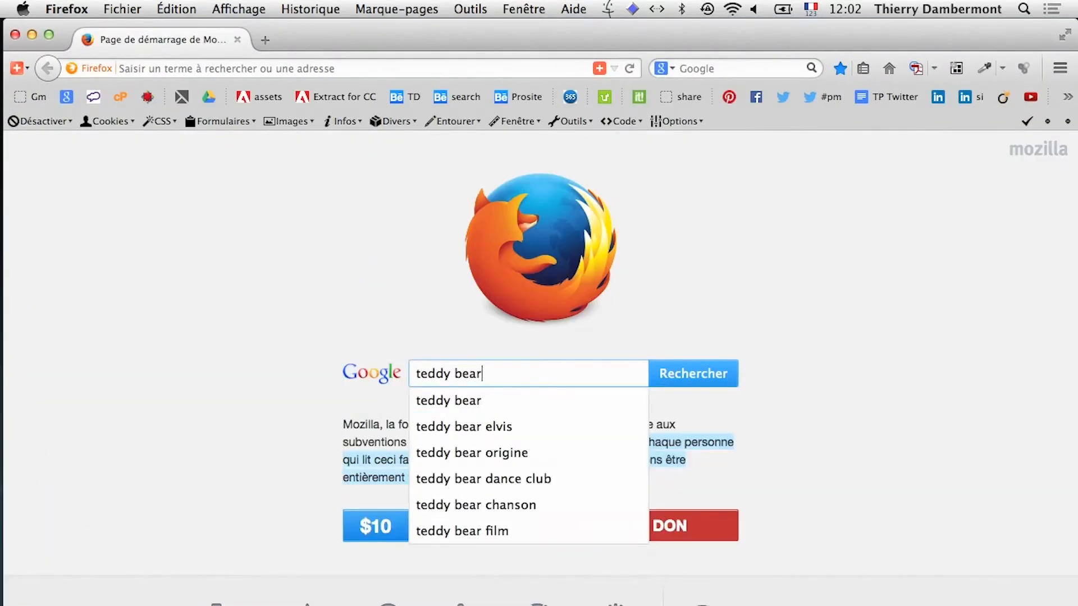
{"action": "type", "text": " \"public domain\""}
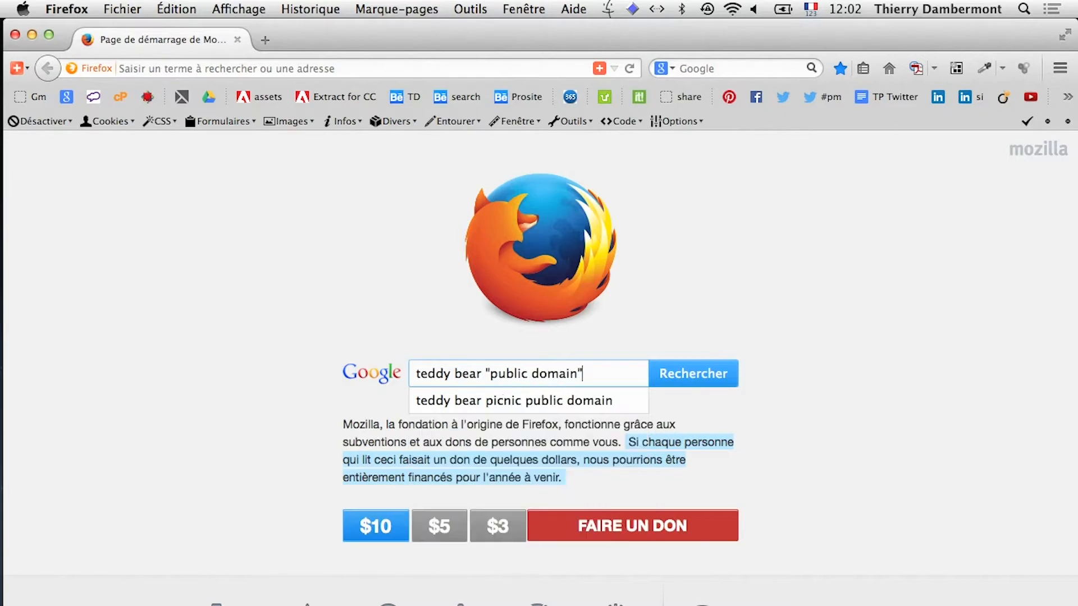
{"action": "key", "text": "Return"}
{"action": "left_click", "coordinate": [201, 209]}
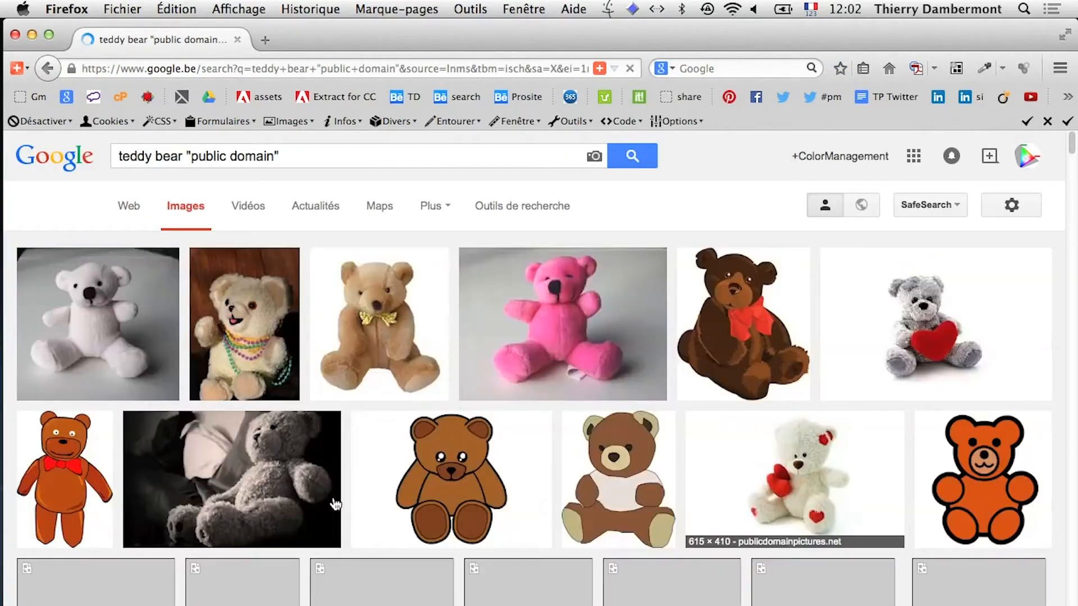
Step: Open the white teddy bear result in a new tab and display its full-size image
{"action": "right_click", "coordinate": [107, 276]}
{"action": "left_click", "coordinate": [146, 279]}
{"action": "left_click", "coordinate": [306, 40]}
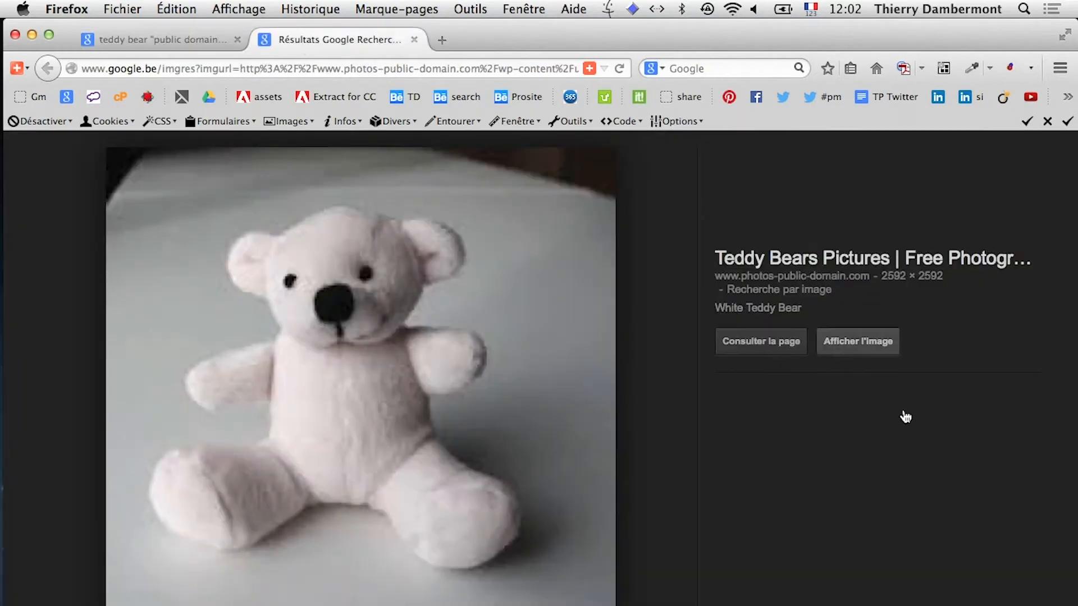
{"action": "left_click", "coordinate": [830, 343]}
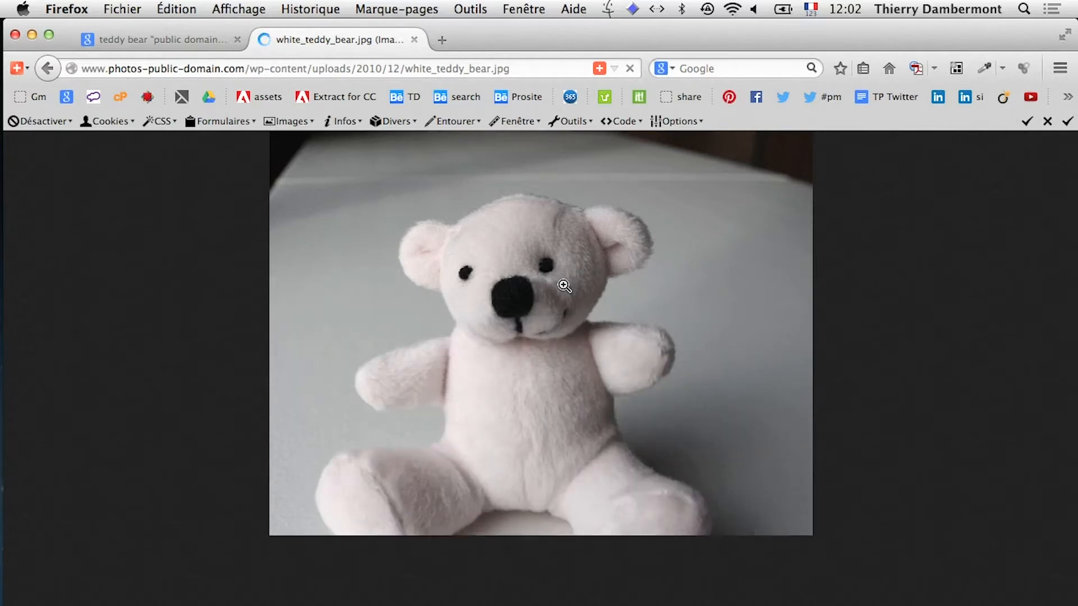
Step: Save the white teddy bear image as teddy-bear-exemple2.jpg in the mercredi-AI folder
{"action": "right_click", "coordinate": [487, 336]}
{"action": "left_click", "coordinate": [587, 385]}
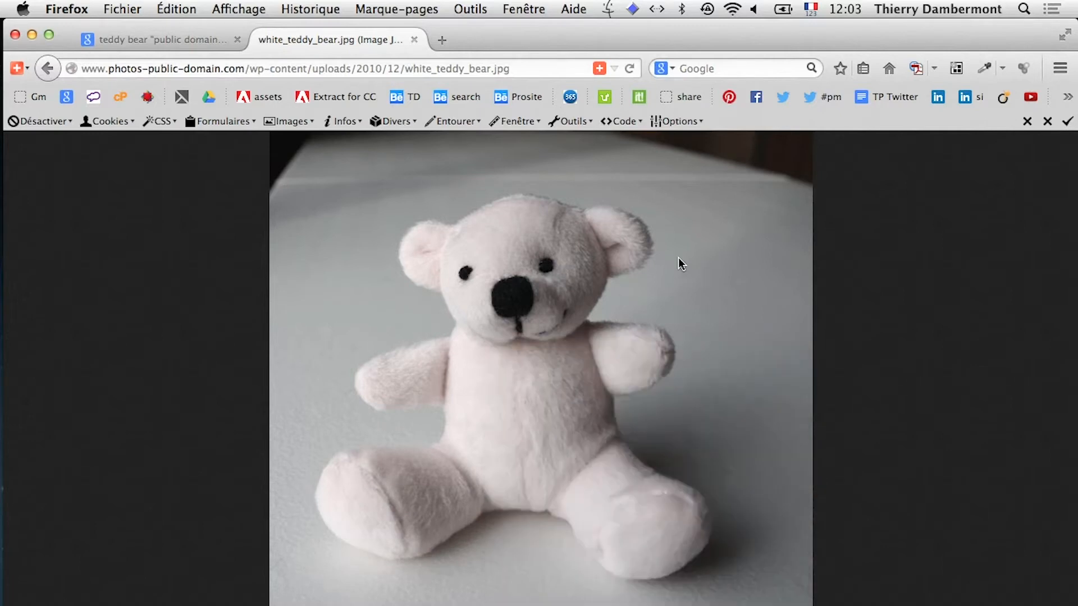
{"action": "left_click", "coordinate": [150, 303]}
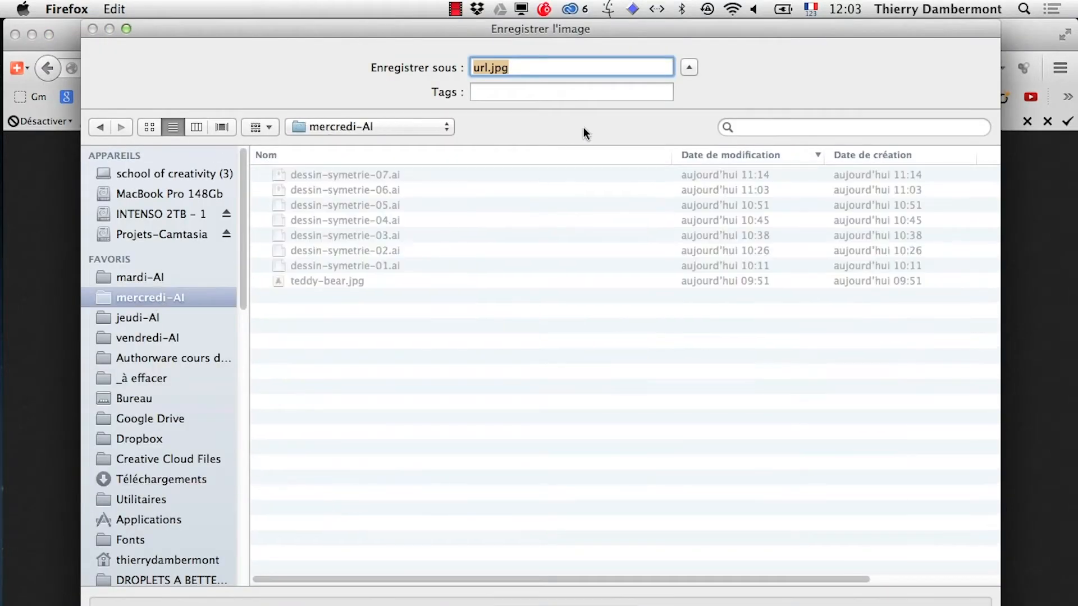
{"action": "left_click", "coordinate": [490, 68]}
{"action": "double_click", "coordinate": [486, 67]}
{"action": "type", "text": "teddy-bear"}
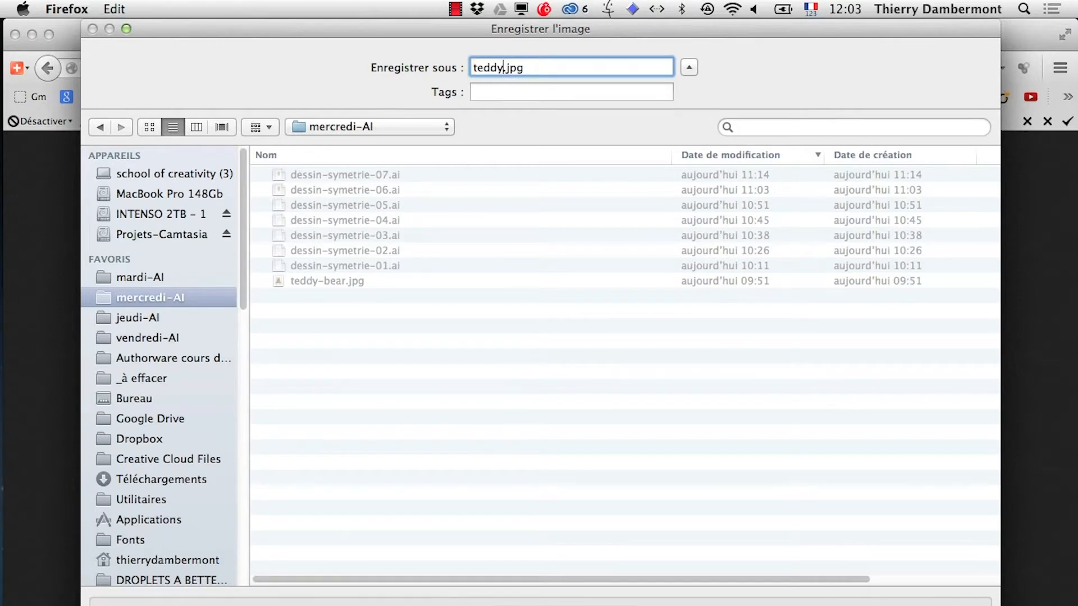
{"action": "type", "text": "-exemple2"}
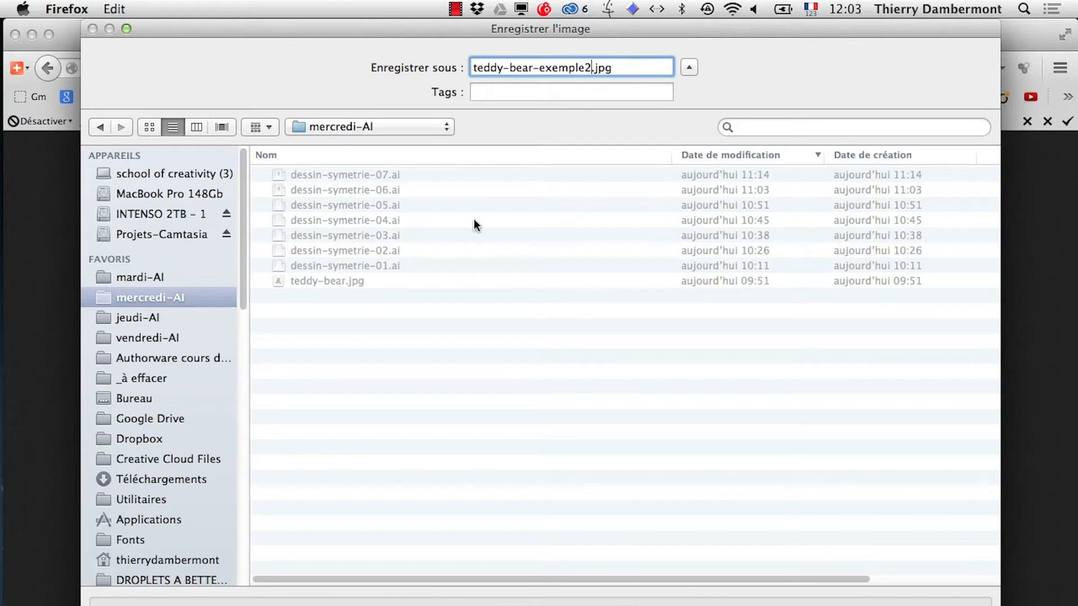
{"action": "key", "text": "Return"}
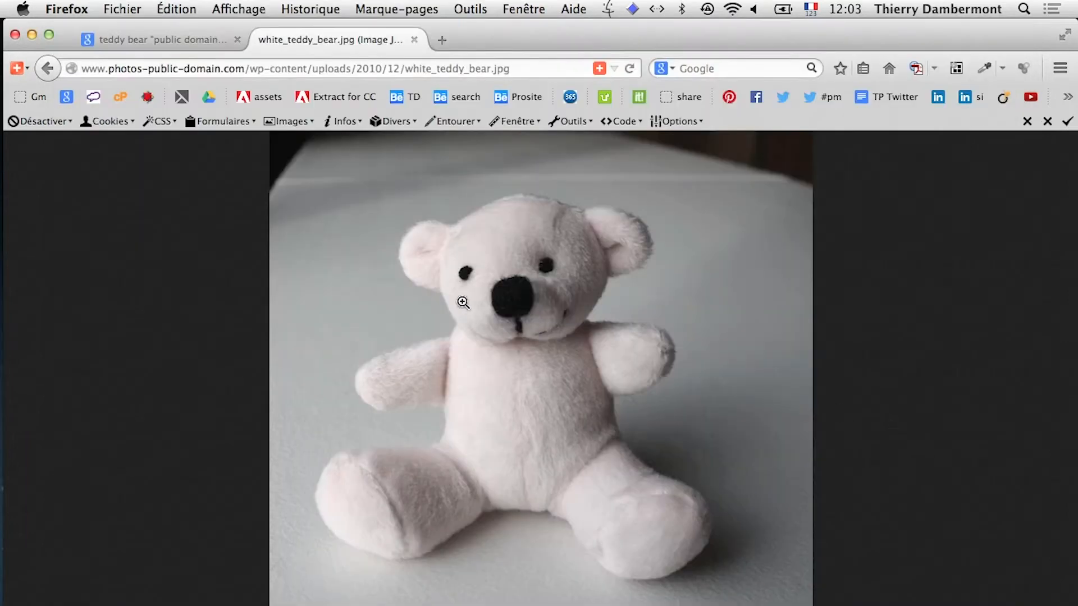
Step: Switch to Illustrator, place teddy-bear-exemple2.jpg on the page as a linked image, and undo the placement
{"action": "key", "text": "super+Tab"}
{"action": "left_click", "coordinate": [758, 343]}
{"action": "left_click", "coordinate": [141, 9]}
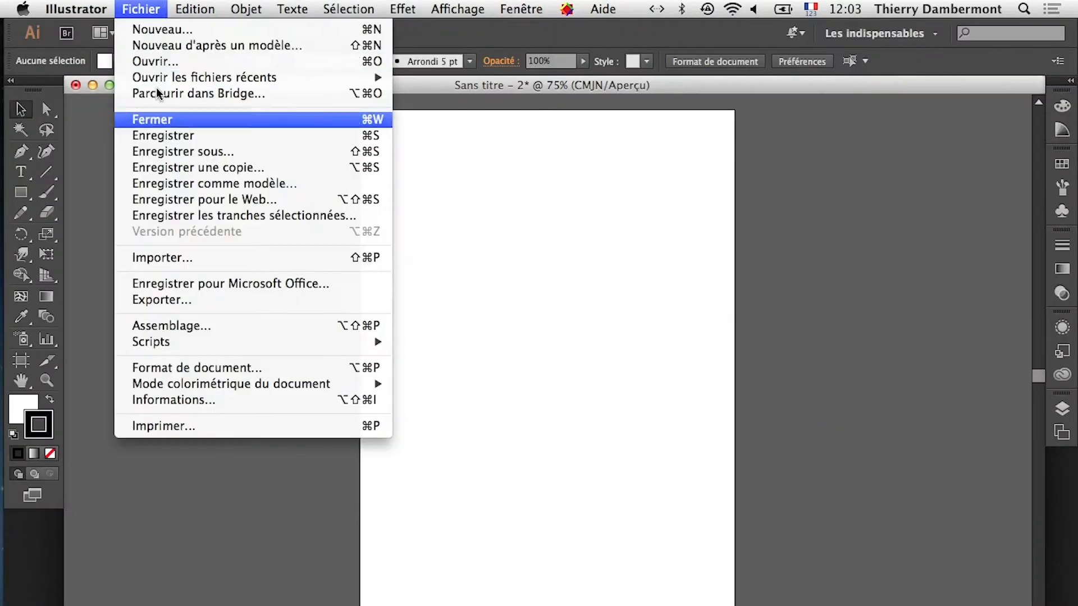
{"action": "left_click", "coordinate": [221, 255]}
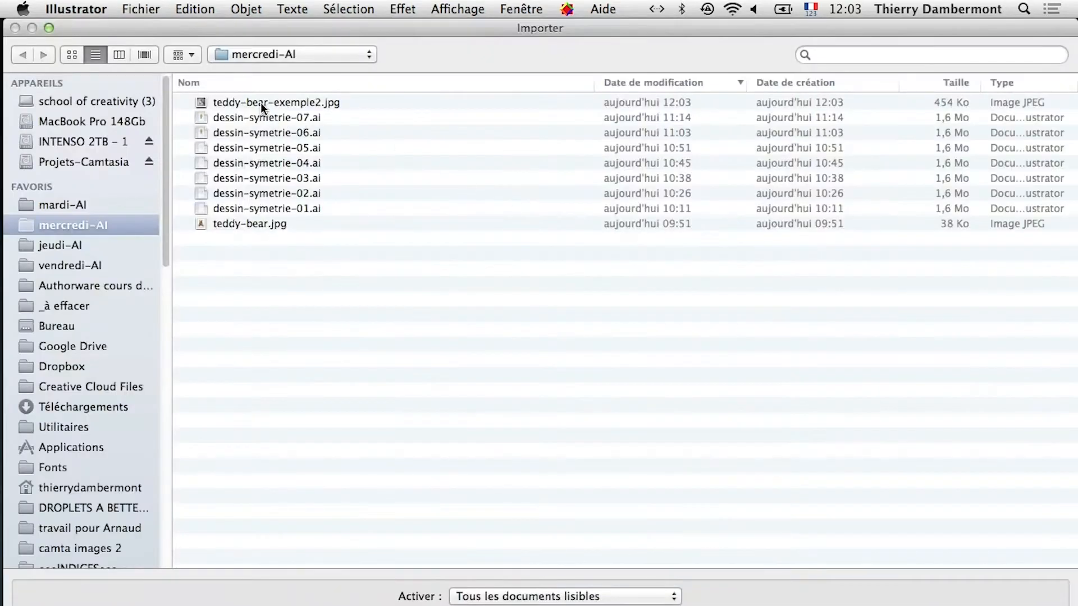
{"action": "left_click", "coordinate": [261, 102]}
{"action": "key", "text": "Return"}
{"action": "left_click", "coordinate": [438, 259]}
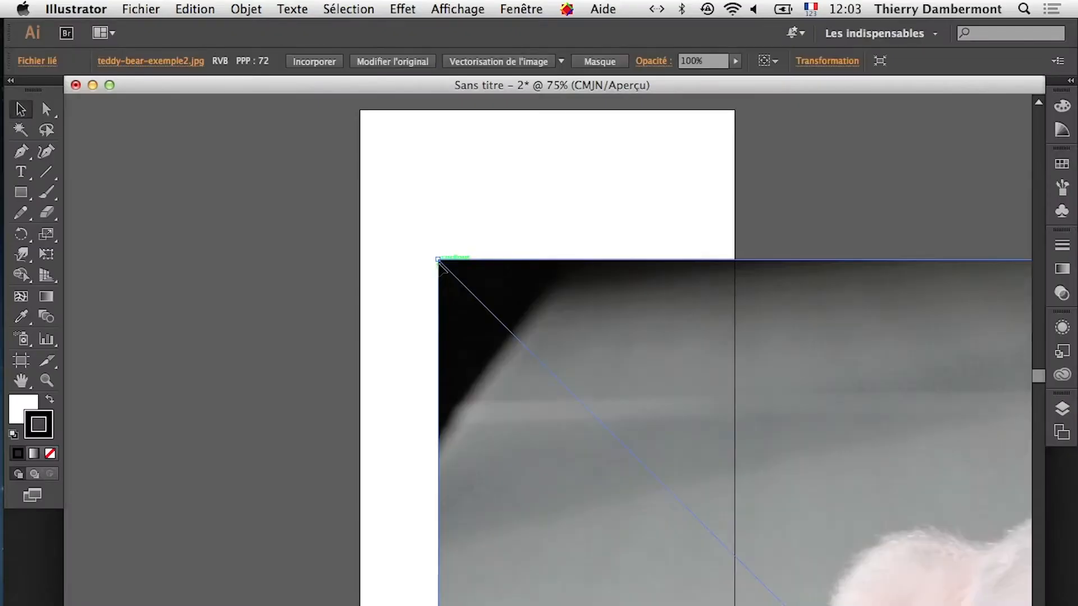
{"action": "key", "text": "super+z"}
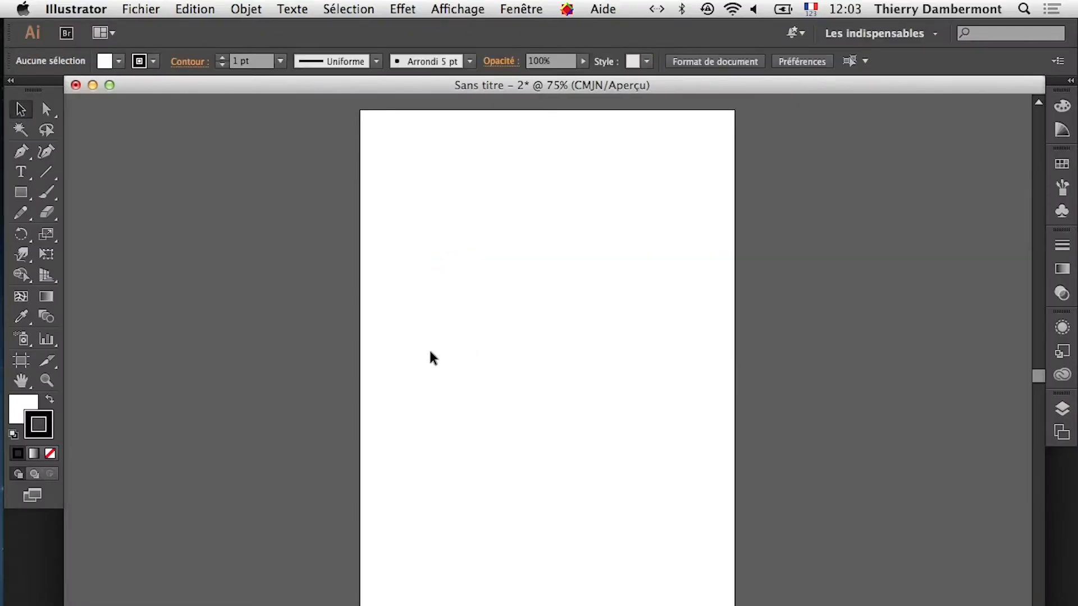
Step: Switch to Firefox and check the pixel dimensions of the white teddy bear in the image search results
{"action": "key", "text": "super+Tab"}
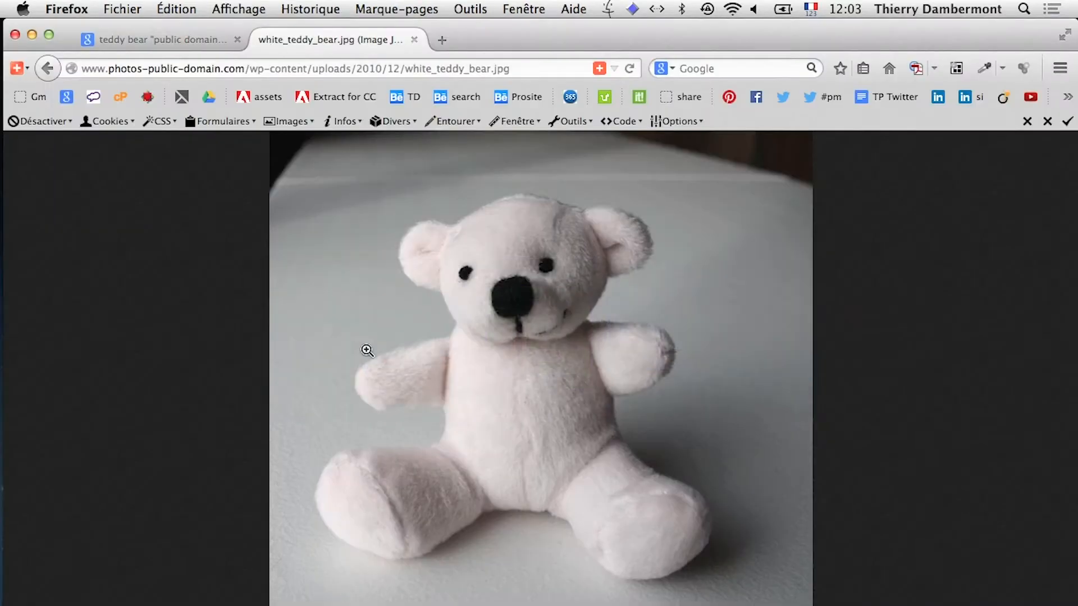
{"action": "left_click", "coordinate": [150, 48]}
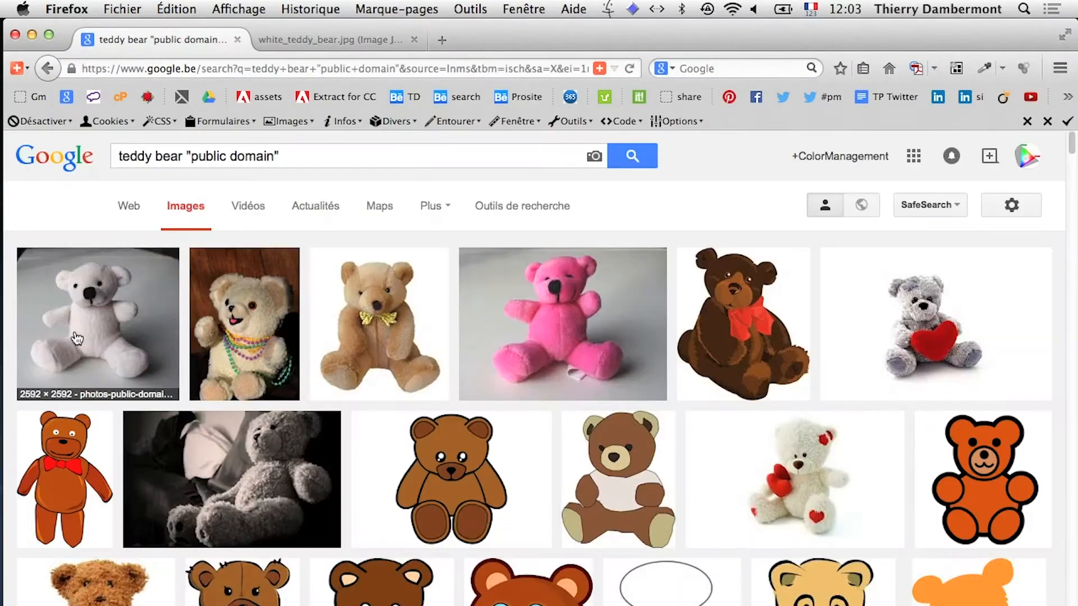
{"action": "left_click", "coordinate": [332, 39]}
Step: Back in Illustrator, import teddy-bear-exemple2.jpg at full size near the artboard's upper-left corner, compare it with the page, and delete it
{"action": "key", "text": "super+Tab"}
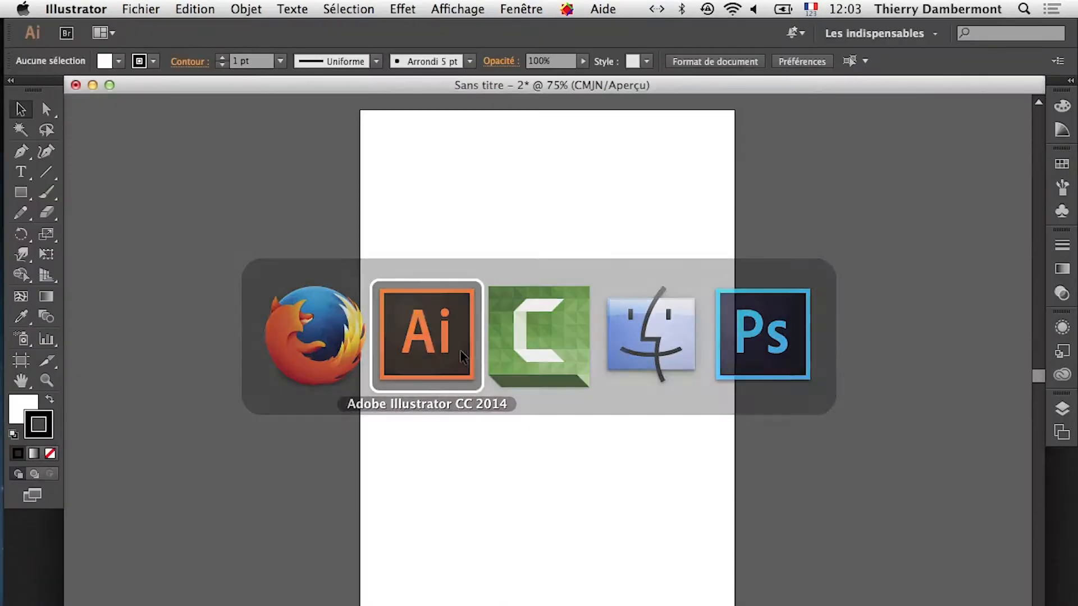
{"action": "left_click", "coordinate": [141, 9]}
{"action": "left_click", "coordinate": [180, 255]}
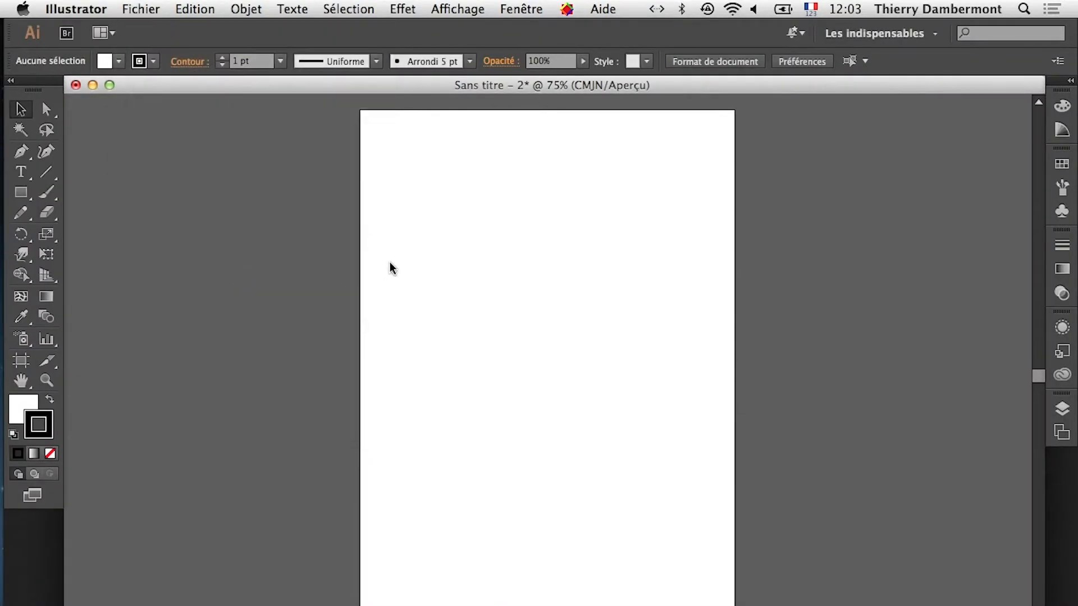
{"action": "left_click", "coordinate": [248, 104]}
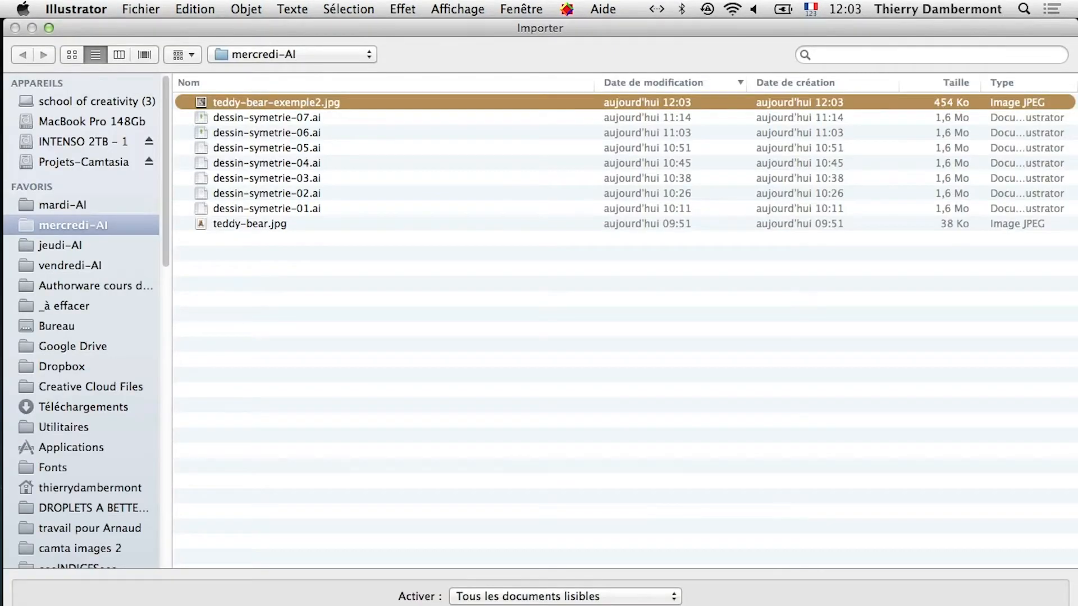
{"action": "key", "text": "Return"}
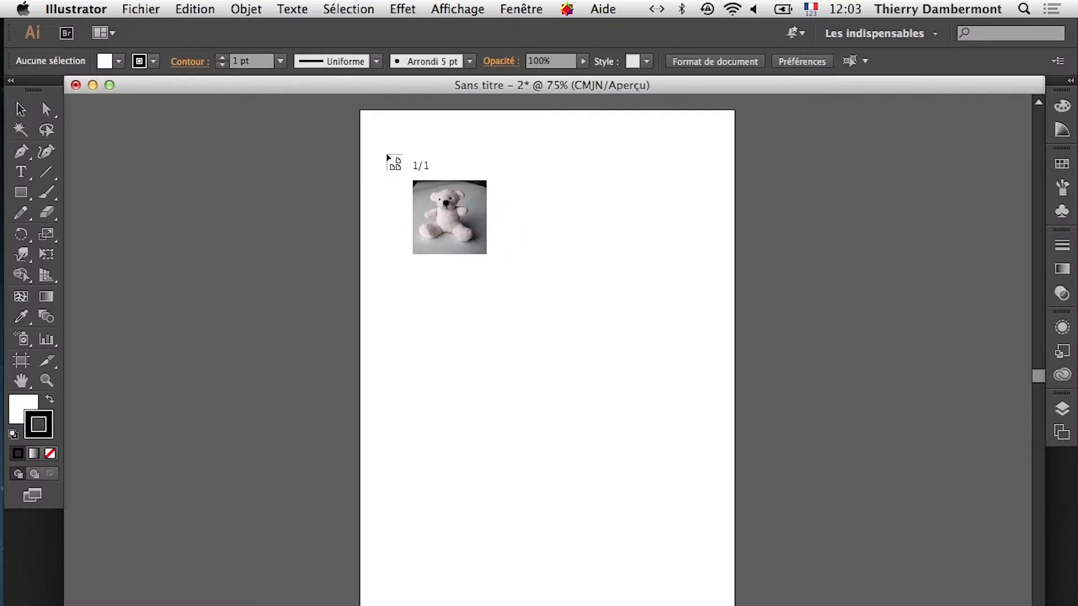
{"action": "left_click", "coordinate": [386, 156]}
{"action": "scroll", "coordinate": [584, 405], "scroll_direction": "down", "scroll_amount": 6}
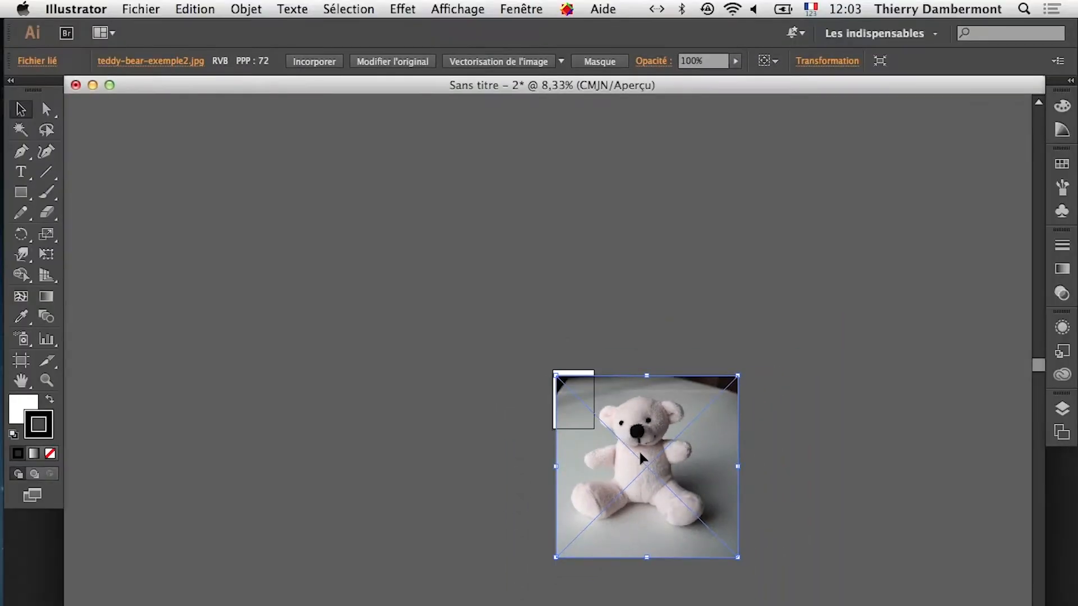
{"action": "key", "text": "Delete"}
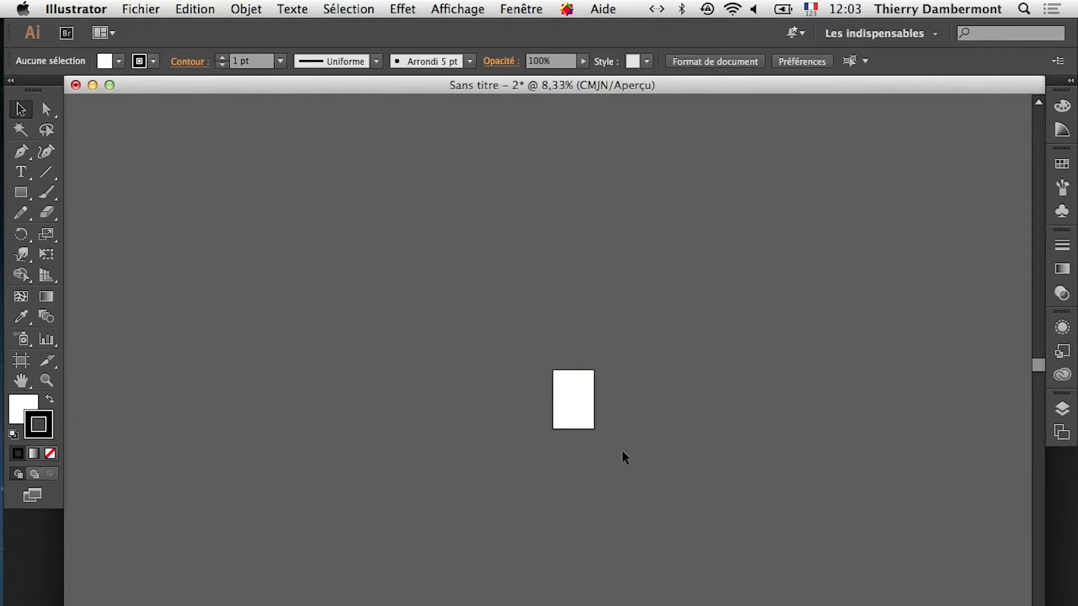
Step: Switch to Photoshop, open teddy-bear-exemple2.jpg and close the teddy-bear.jpg document
{"action": "key", "text": "super+Tab"}
{"action": "key", "text": "super+Tab"}
{"action": "key", "text": "super+Tab"}
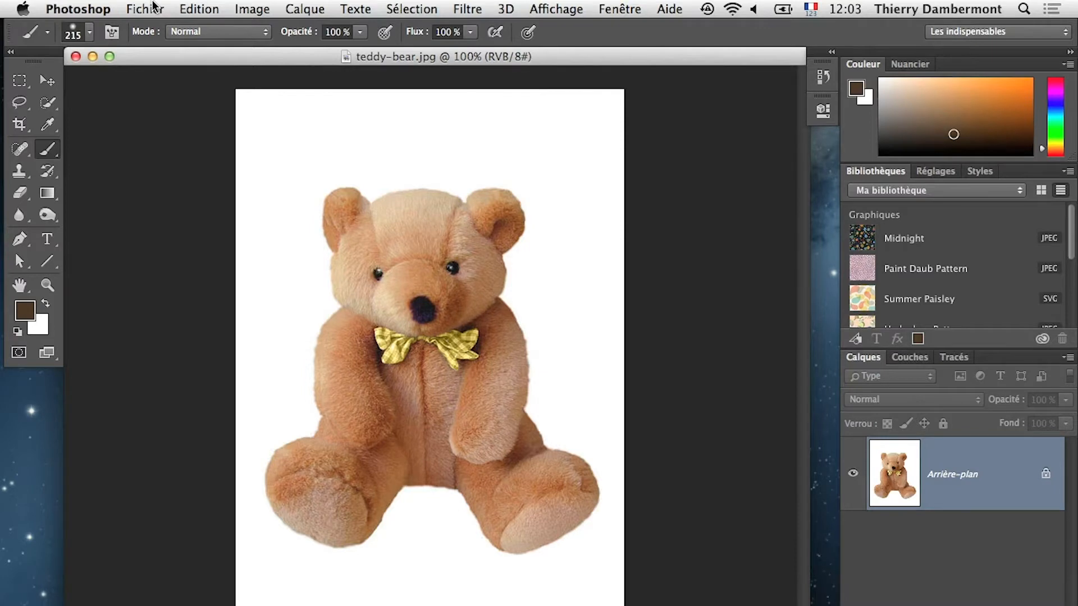
{"action": "left_click", "coordinate": [150, 8]}
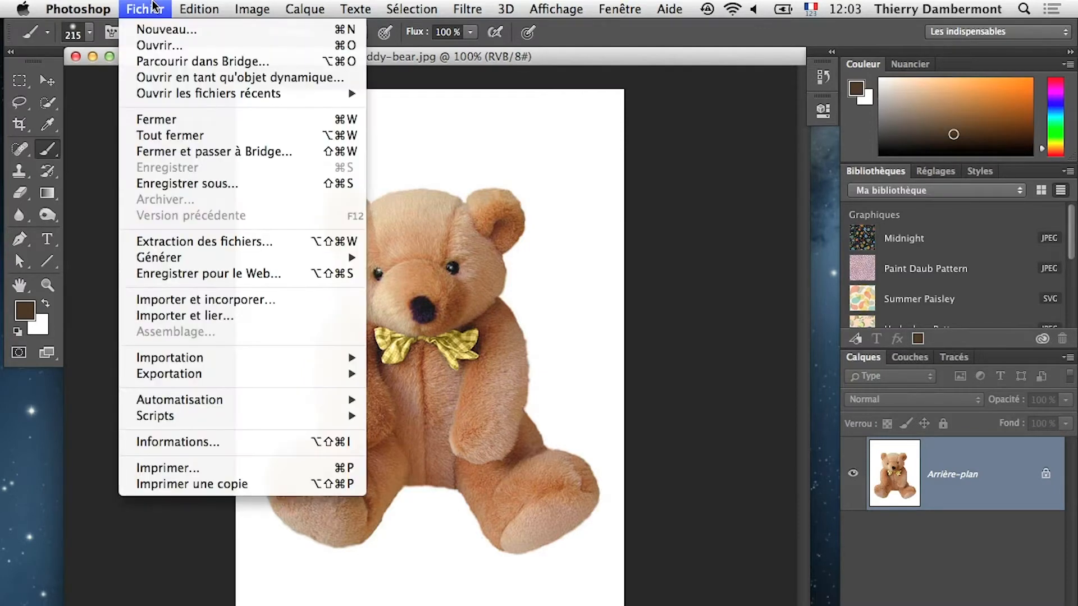
{"action": "left_click", "coordinate": [160, 46]}
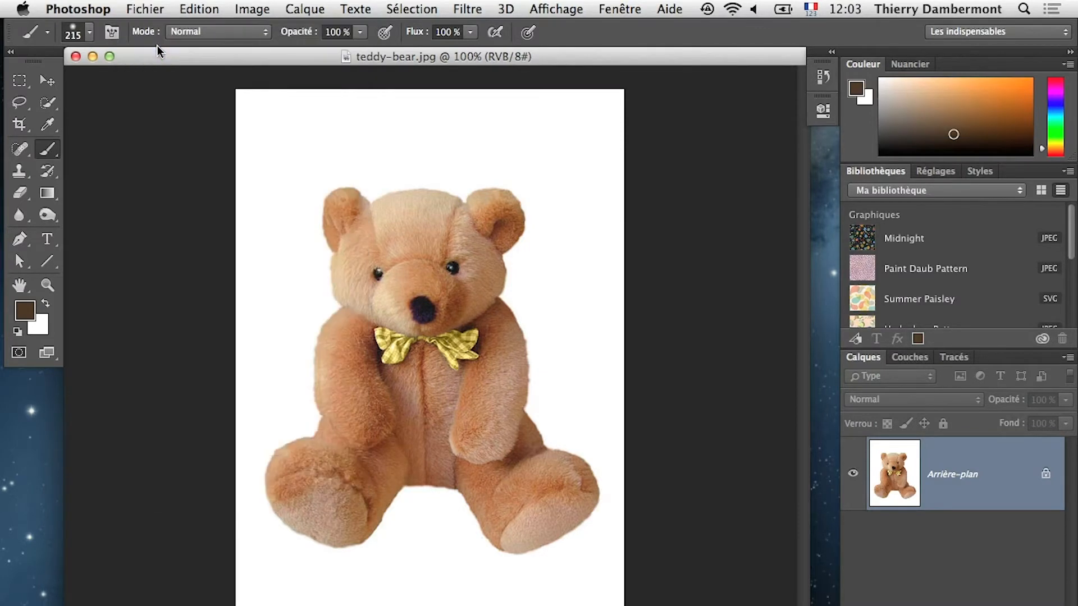
{"action": "left_click", "coordinate": [288, 105]}
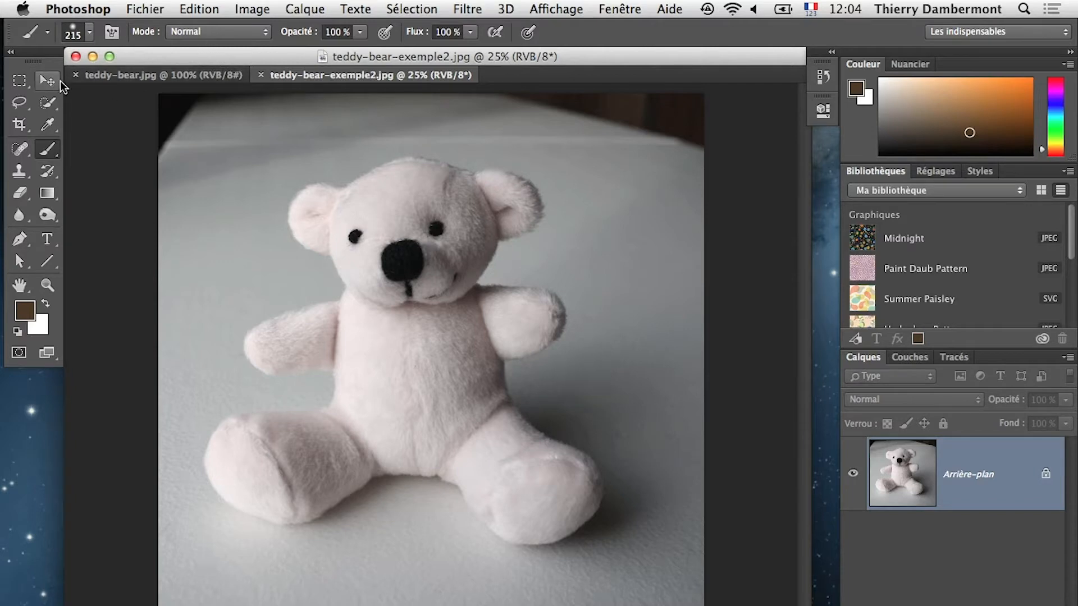
{"action": "left_click", "coordinate": [74, 76]}
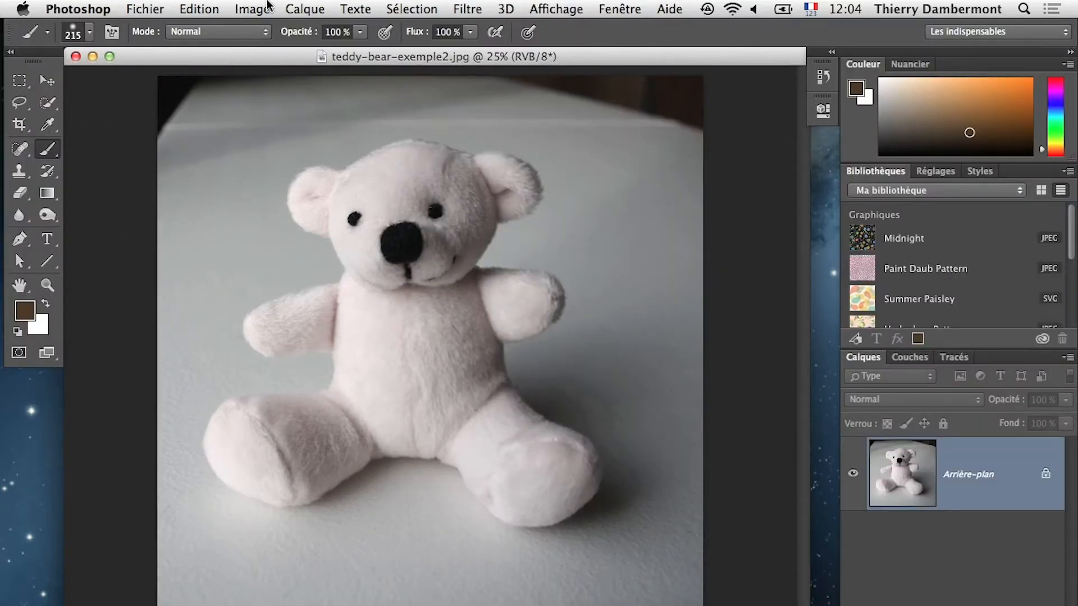
Step: Open the white bear's image size settings, set the dimension units to centimetres and turn off resampling
{"action": "left_click", "coordinate": [268, 6]}
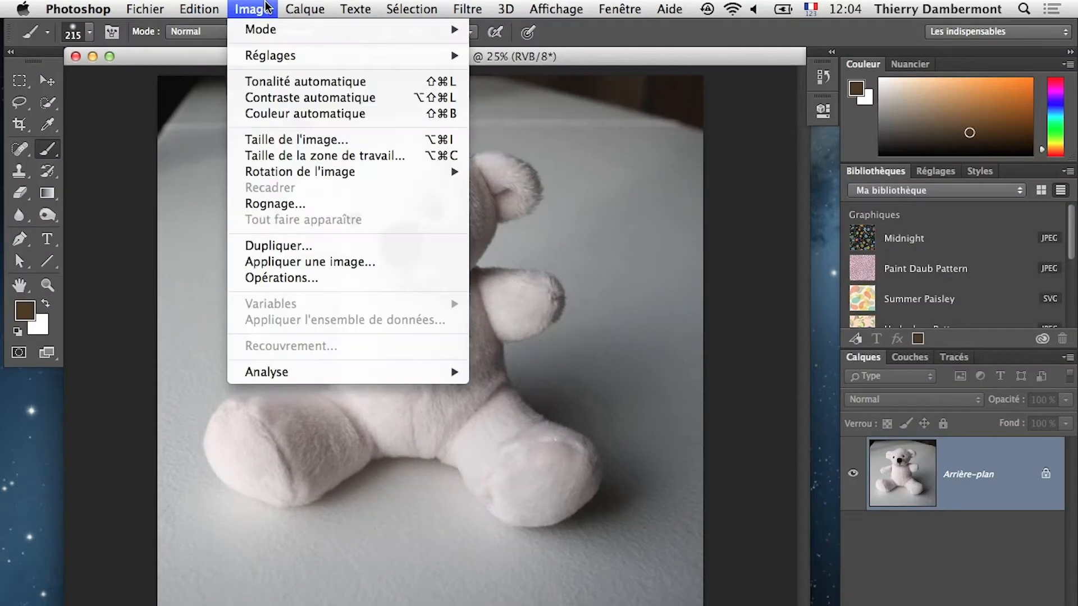
{"action": "left_click", "coordinate": [287, 140]}
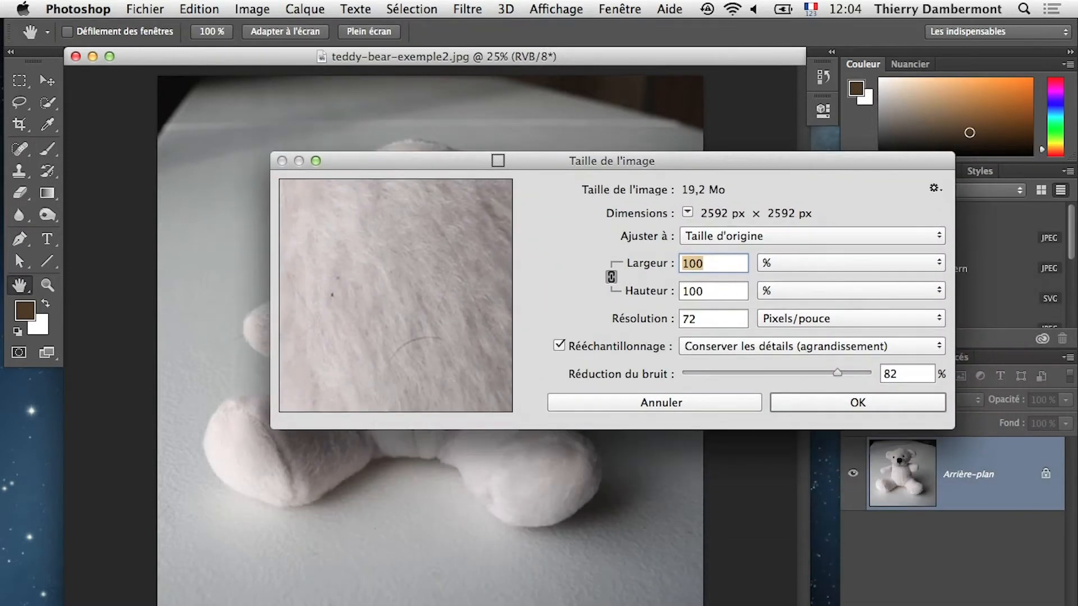
{"action": "key", "text": "alt"}
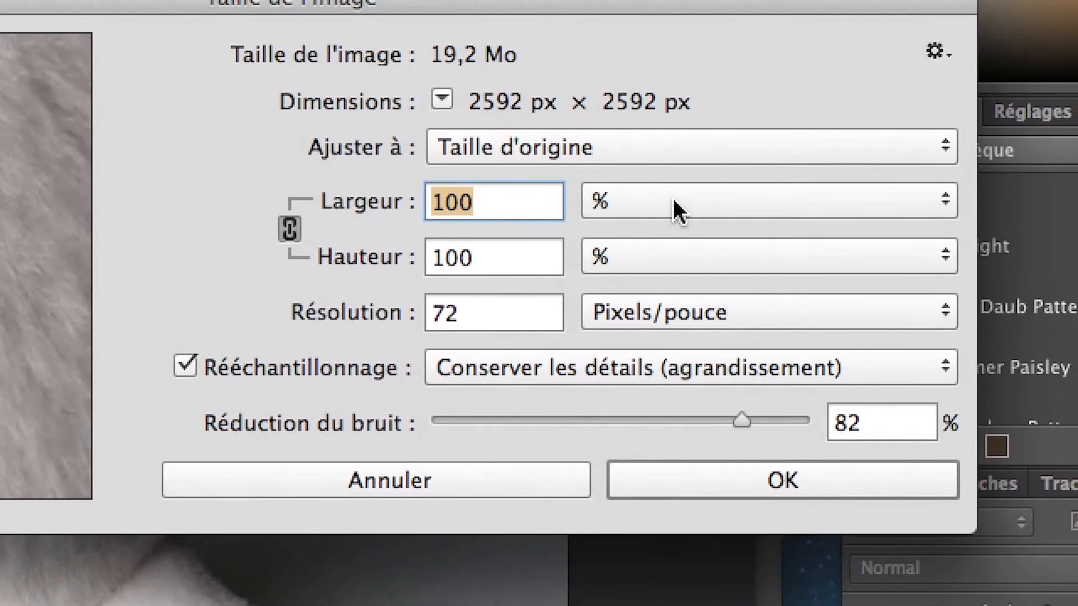
{"action": "left_click", "coordinate": [672, 199]}
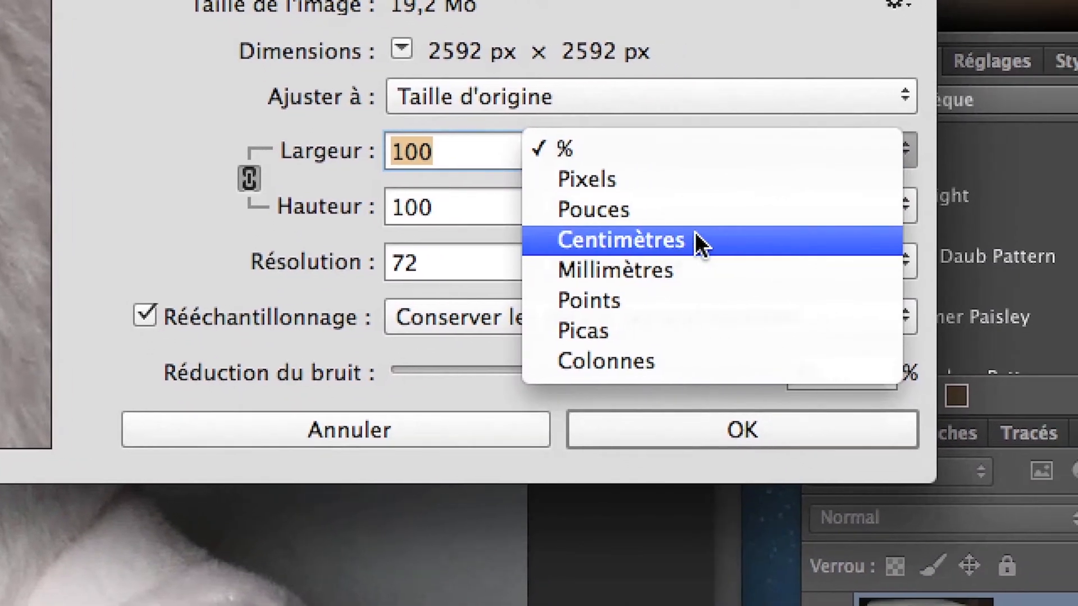
{"action": "left_click", "coordinate": [706, 244]}
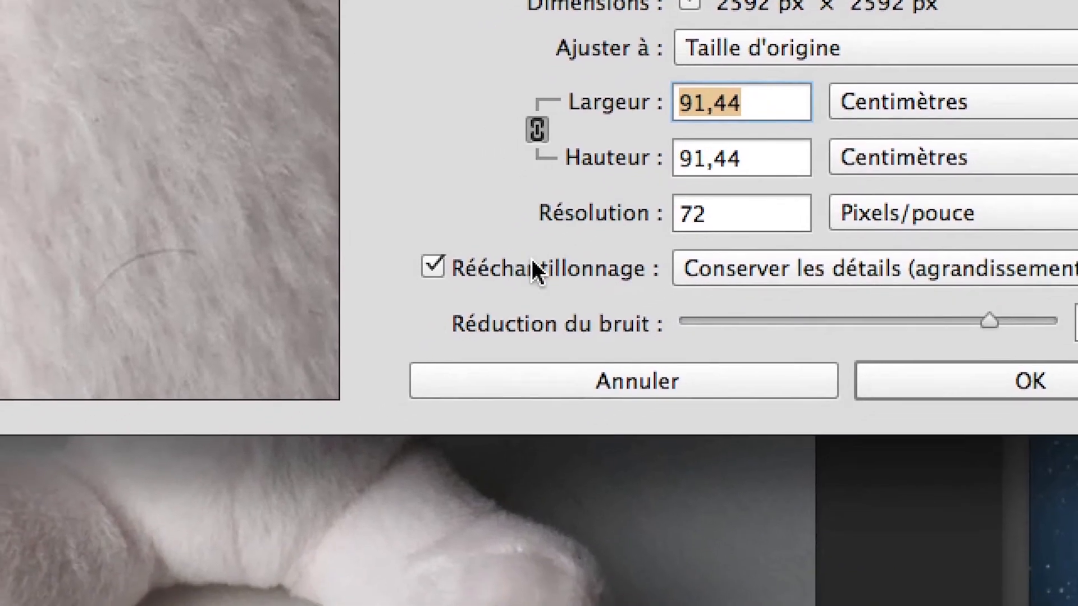
{"action": "left_click", "coordinate": [526, 261]}
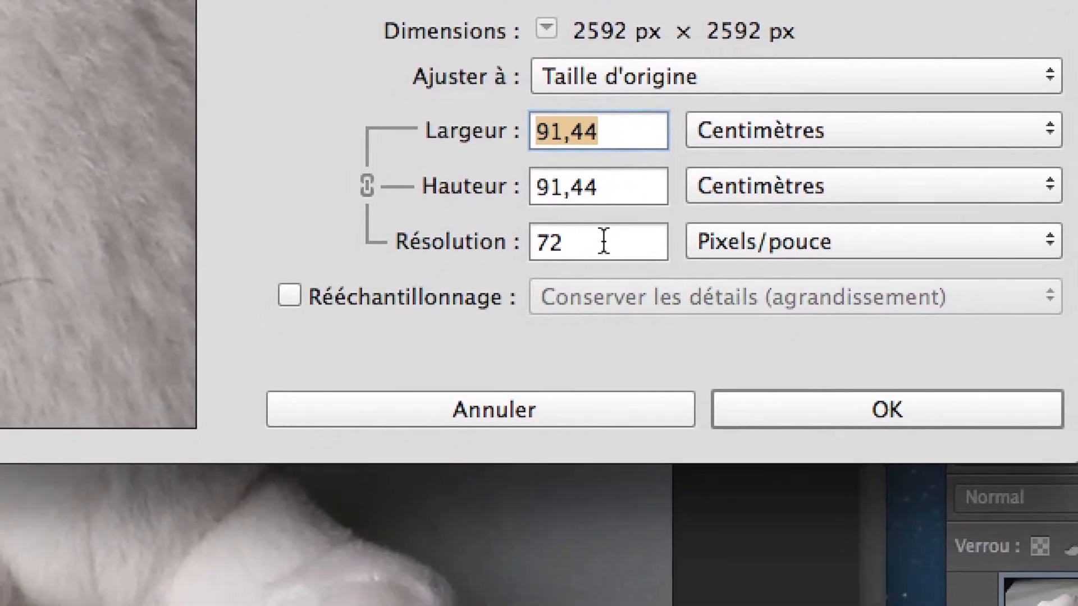
Step: Try image widths of 15, 45 and 90 cm without resampling to compare the resulting resolutions
{"action": "left_click", "coordinate": [543, 291]}
{"action": "left_click_drag", "start_coordinate": [544, 291], "coordinate": [511, 291]}
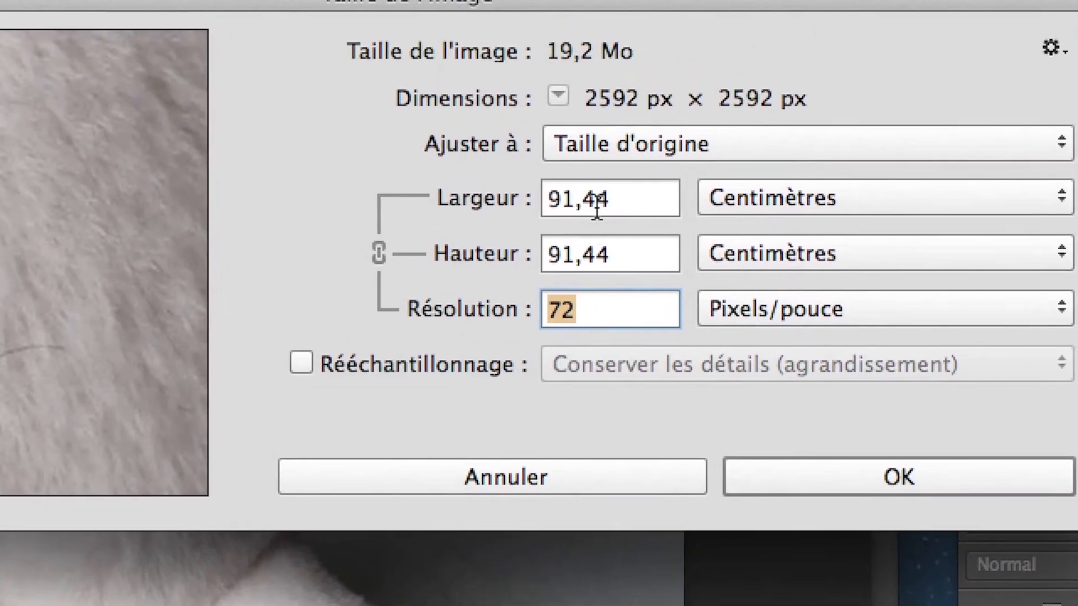
{"action": "left_click", "coordinate": [626, 125]}
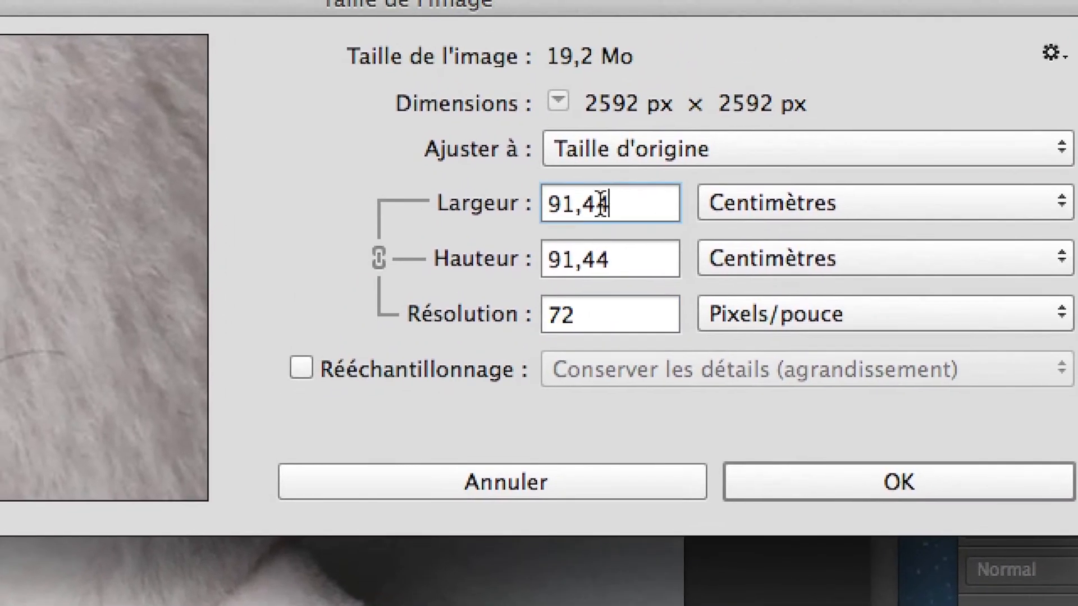
{"action": "left_click_drag", "start_coordinate": [625, 125], "coordinate": [561, 133]}
{"action": "type", "text": "15"}
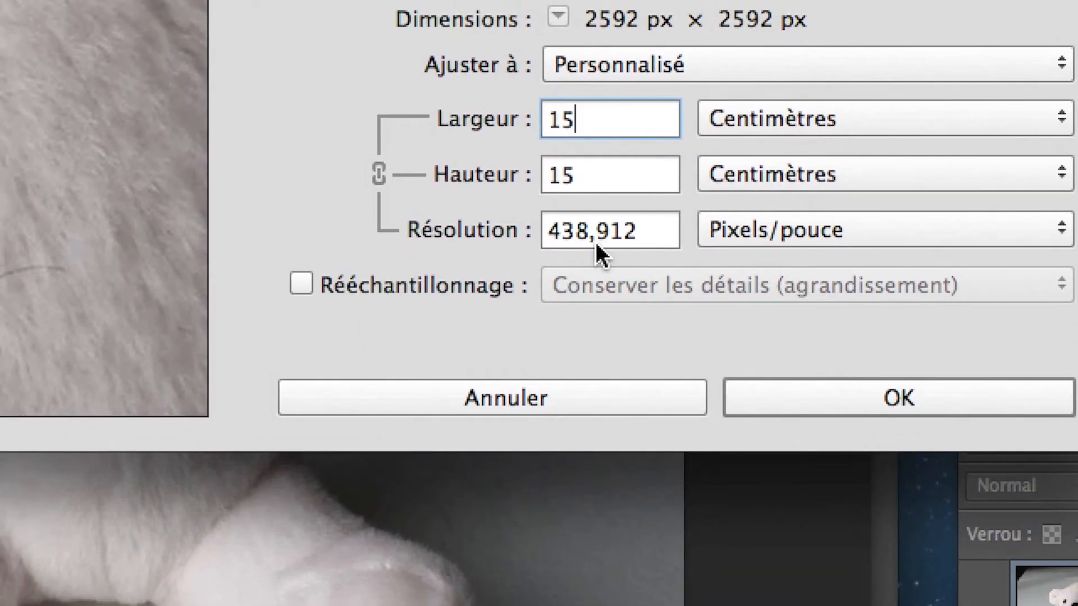
{"action": "key", "text": "alt"}
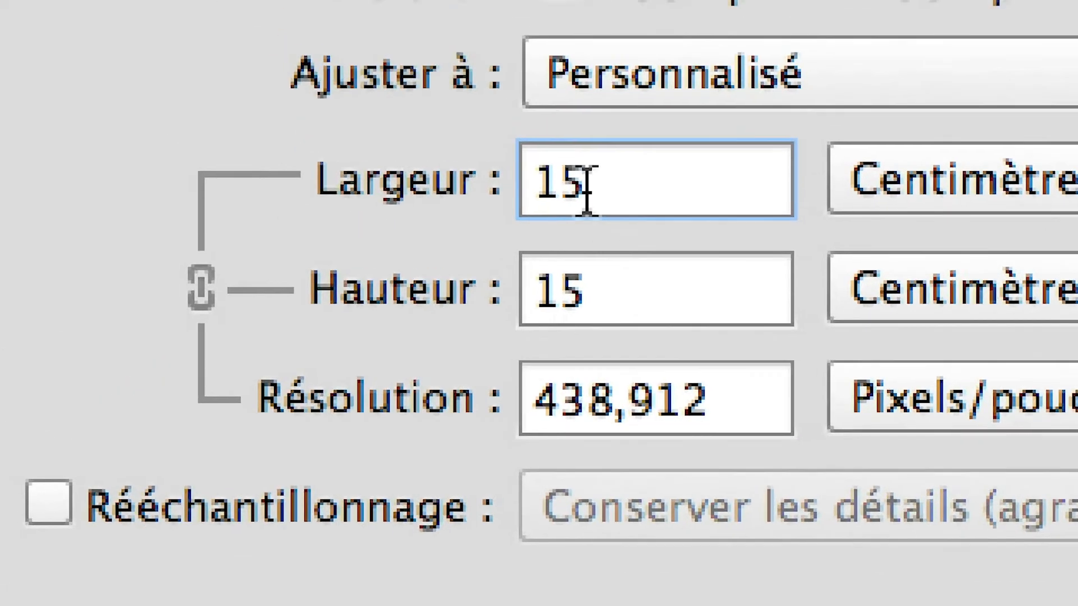
{"action": "left_click_drag", "start_coordinate": [551, 9], "coordinate": [483, 5]}
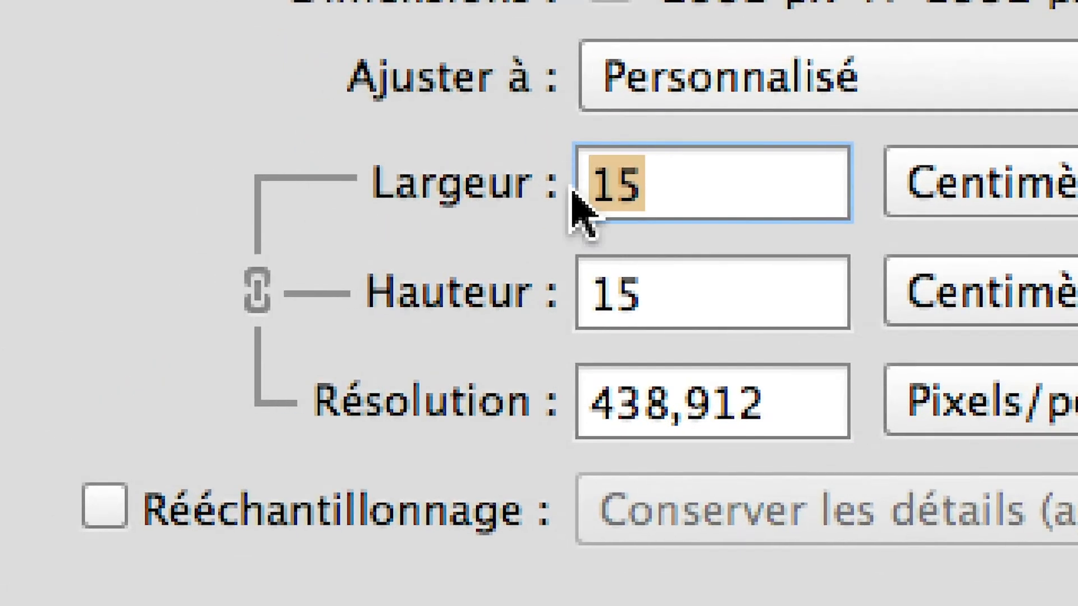
{"action": "type", "text": "45"}
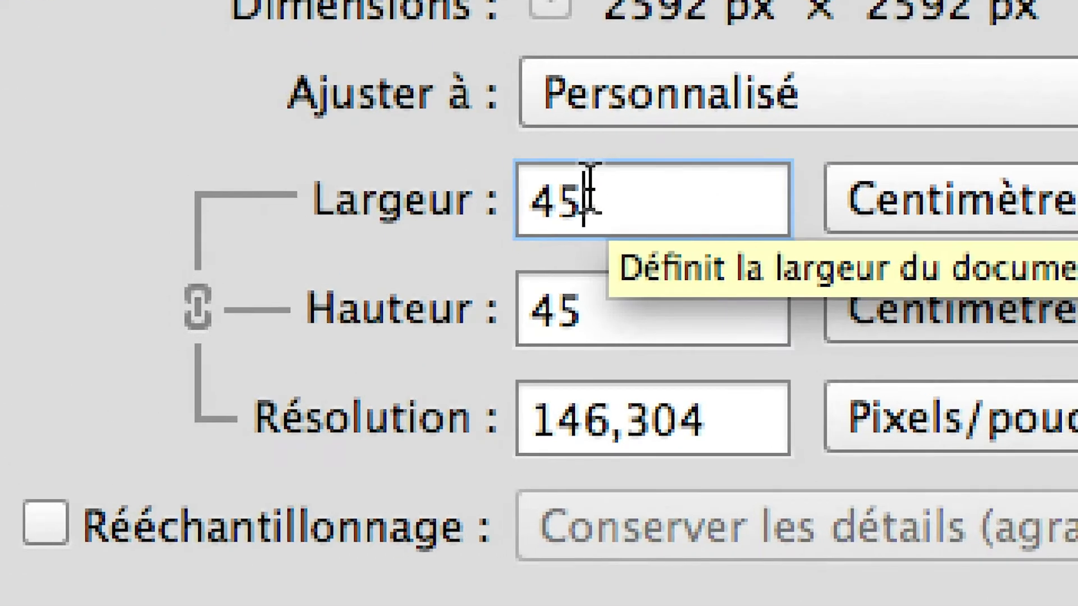
{"action": "left_click_drag", "start_coordinate": [219, 6], "coordinate": [99, 7]}
{"action": "type", "text": "90"}
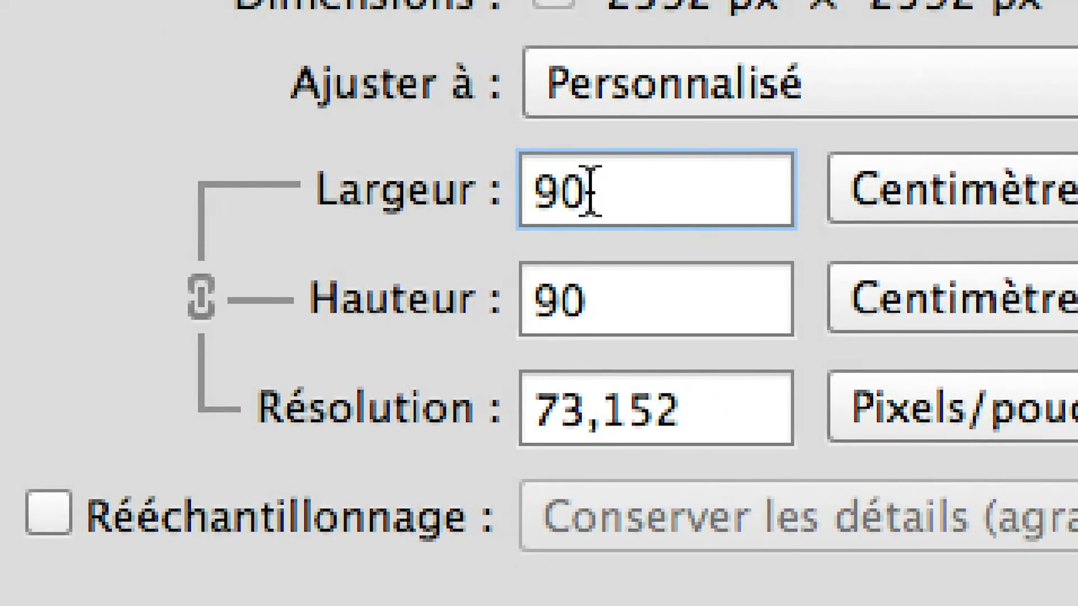
Step: Set the image width to 15 cm without resampling and apply the new image size
{"action": "left_click_drag", "start_coordinate": [679, 194], "coordinate": [626, 195]}
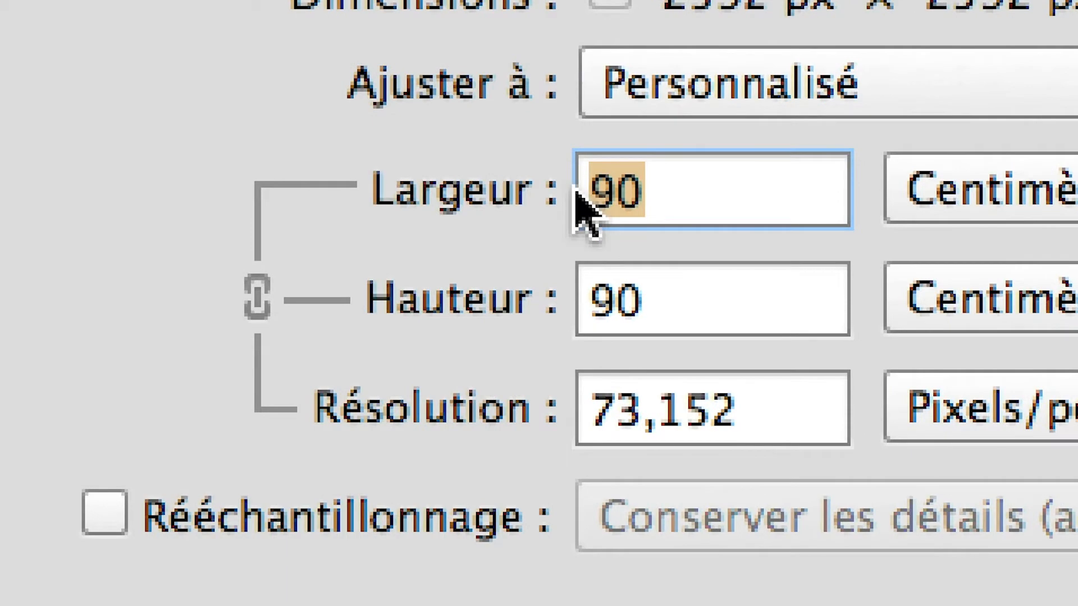
{"action": "type", "text": "15"}
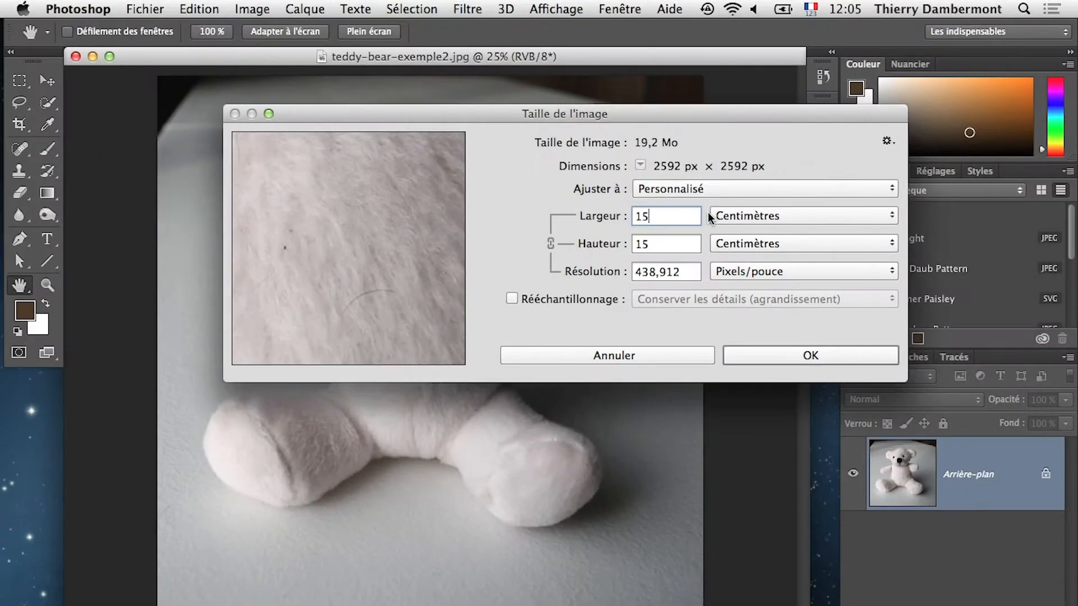
{"action": "left_click", "coordinate": [808, 353]}
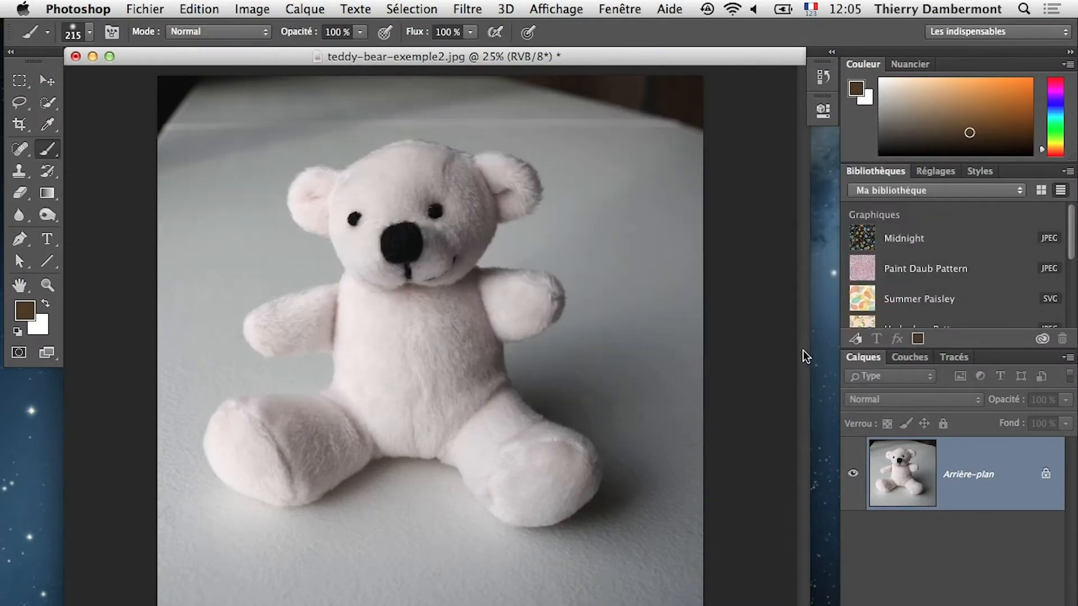
Step: Save the resized teddy-bear-exemple2.jpg, accepting the offered JPEG options
{"action": "left_click", "coordinate": [147, 10]}
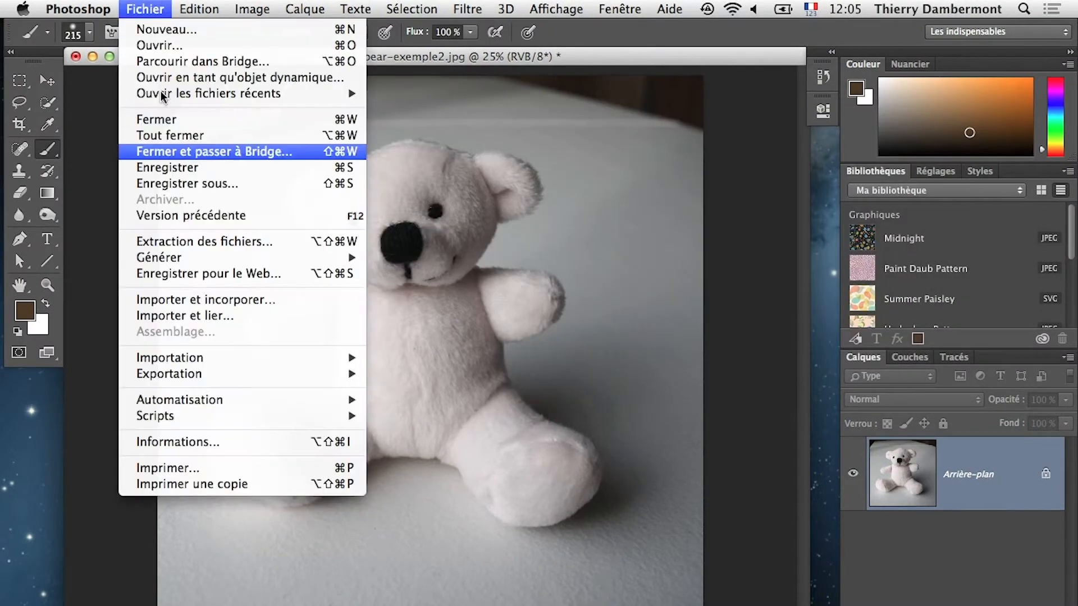
{"action": "left_click", "coordinate": [173, 175]}
{"action": "left_click", "coordinate": [779, 307]}
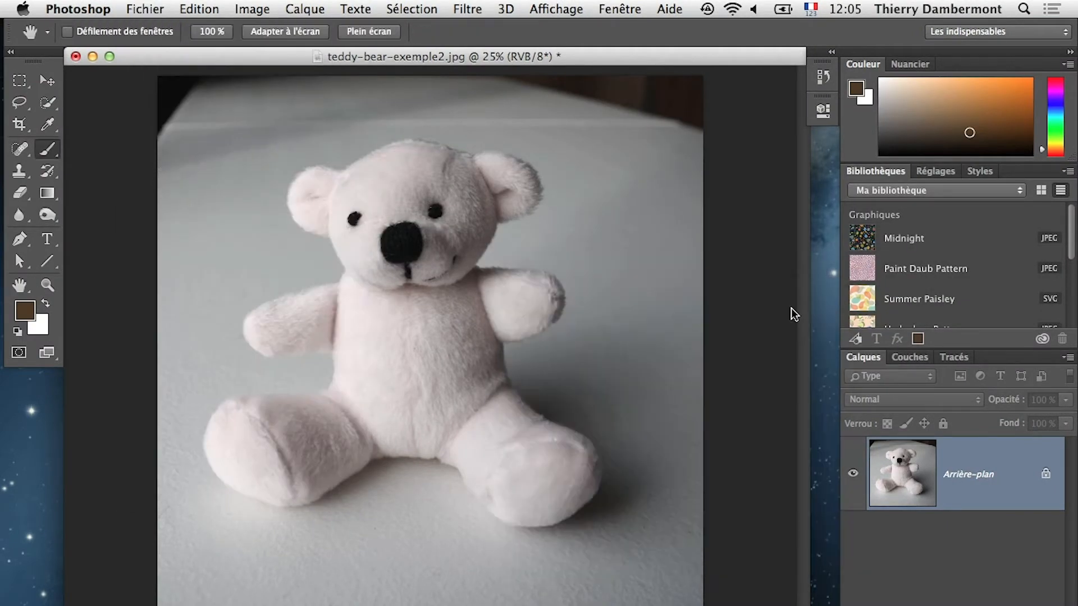
Step: Close the resized teddy-bear-exemple2.jpg image and switch to the blank A4 document in Illustrator
{"action": "left_click", "coordinate": [75, 56]}
{"action": "key", "text": "super+Tab"}
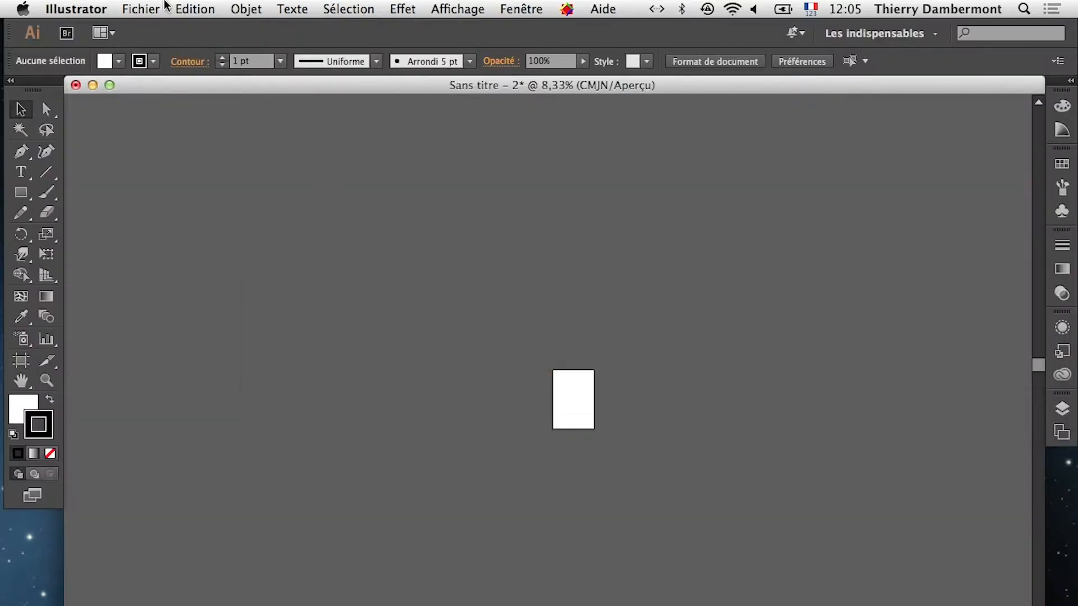
{"action": "left_click", "coordinate": [157, 8]}
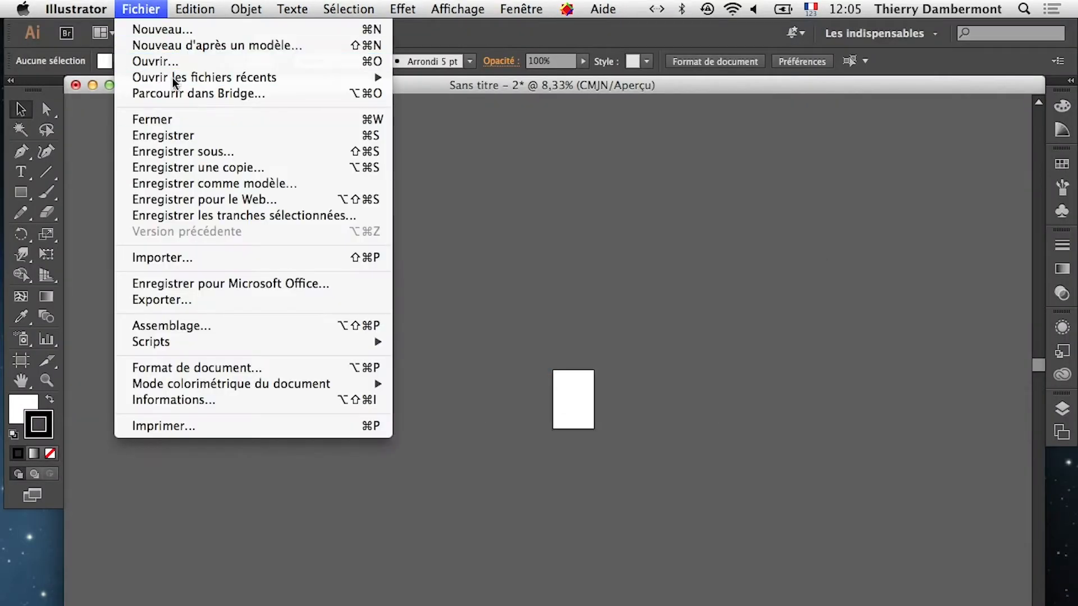
{"action": "left_click", "coordinate": [624, 341]}
{"action": "scroll", "coordinate": [620, 386], "scroll_direction": "up", "scroll_amount": 5}
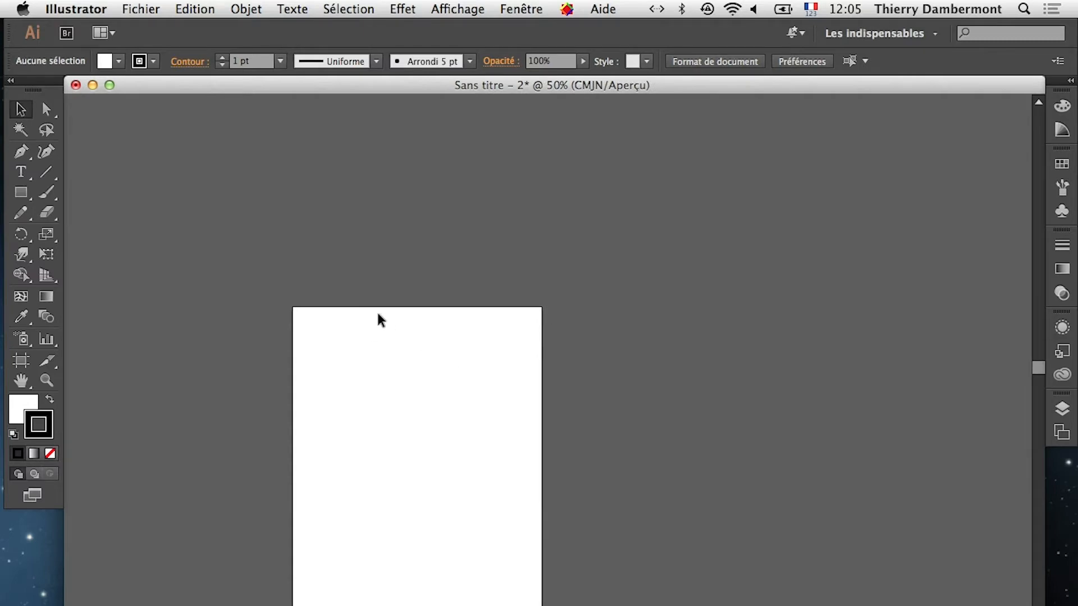
{"action": "scroll", "coordinate": [380, 320], "scroll_direction": "down", "scroll_amount": 3}
Step: Import teddy-bear-exemple2.jpg as a linked image near the A4 page's upper-left corner, keeping its embedded colour profile
{"action": "left_click", "coordinate": [141, 9]}
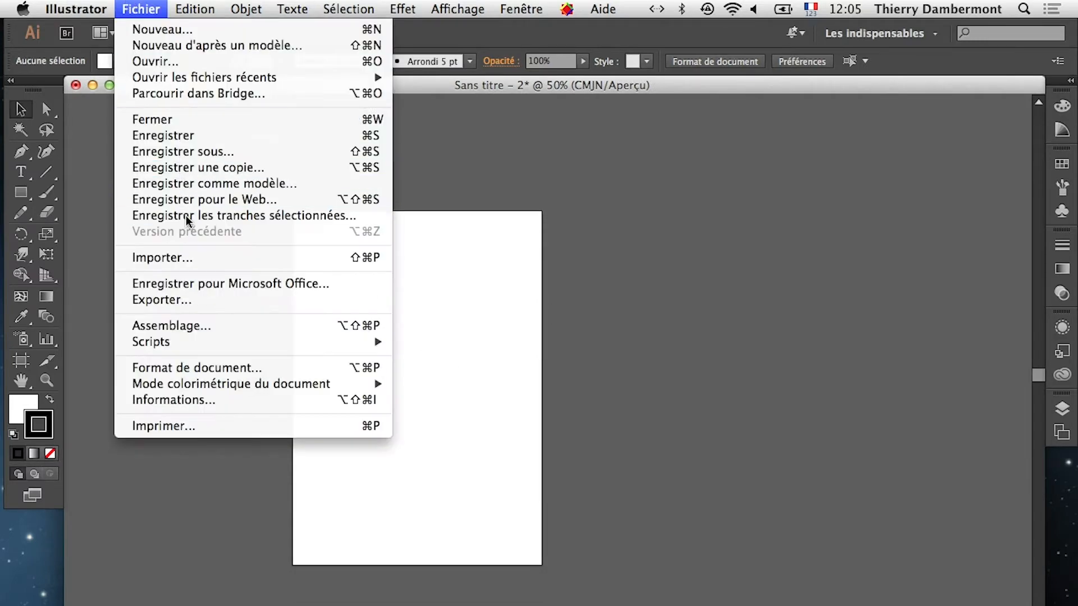
{"action": "left_click", "coordinate": [169, 257]}
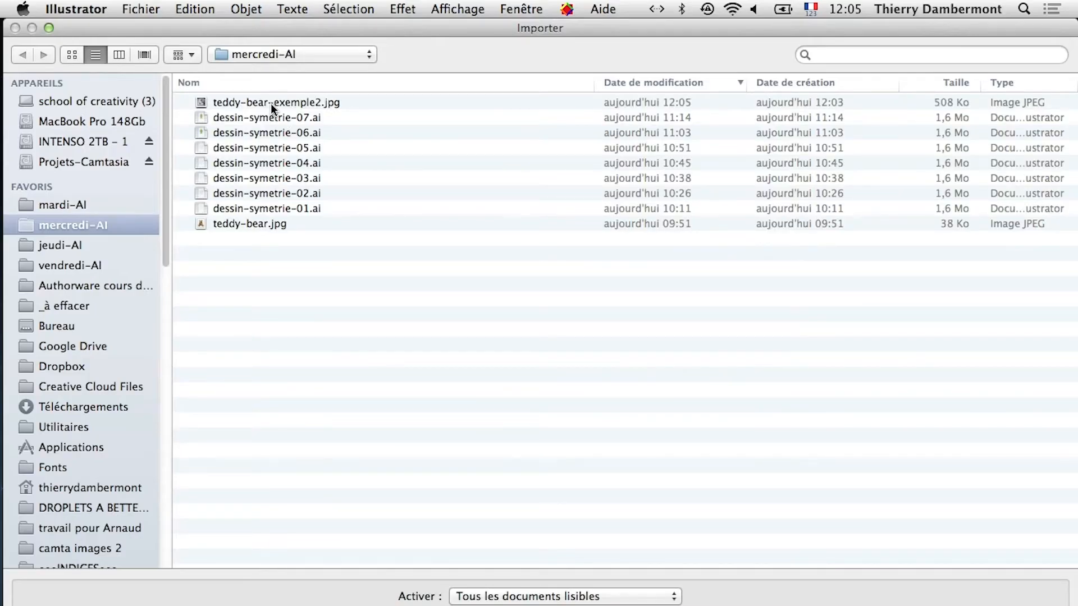
{"action": "left_click", "coordinate": [271, 103]}
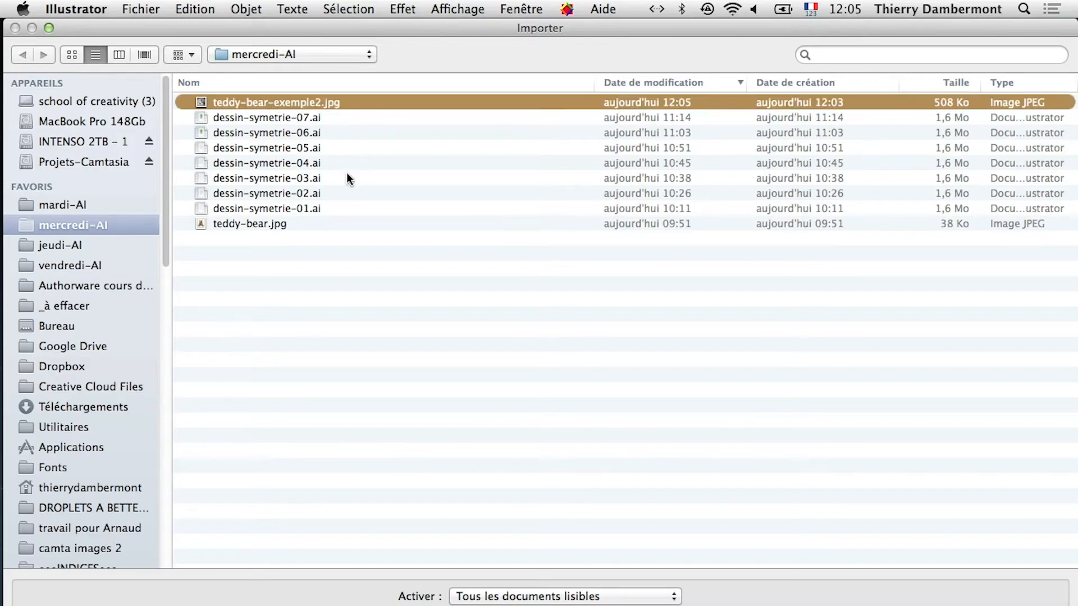
{"action": "key", "text": "Return"}
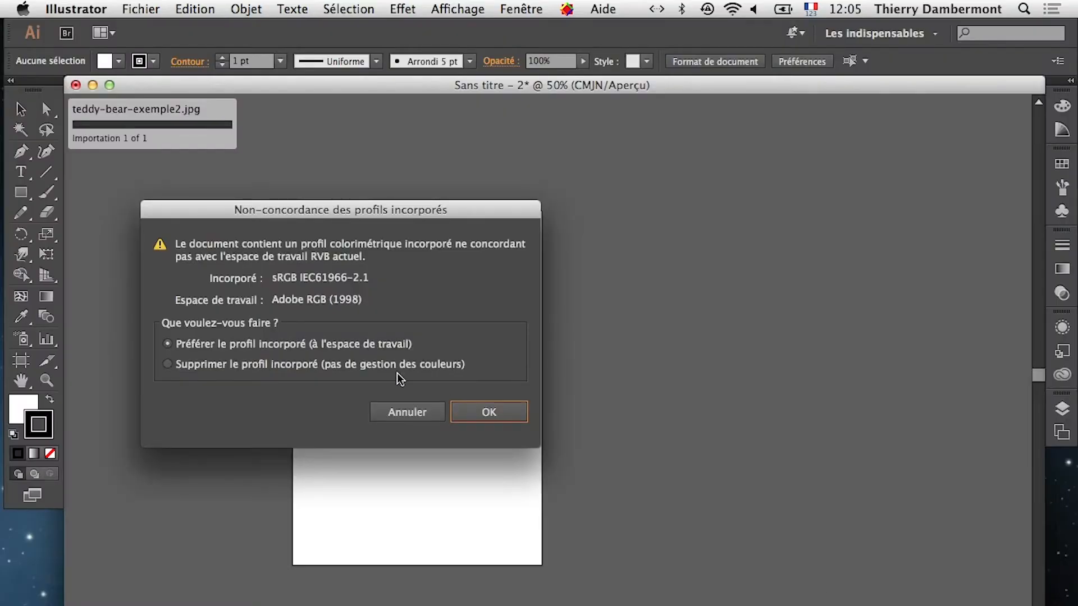
{"action": "key", "text": "Return"}
{"action": "left_click", "coordinate": [313, 245]}
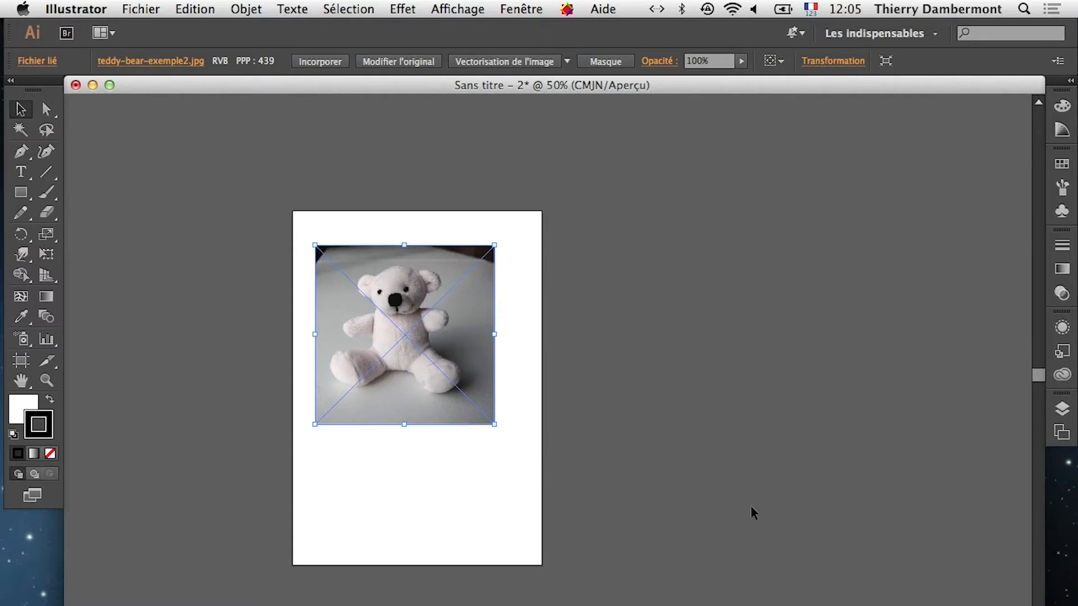
Step: Delete the placed white bear photo from the page
{"action": "left_click", "coordinate": [23, 110]}
{"action": "left_click", "coordinate": [344, 180]}
{"action": "left_click", "coordinate": [362, 281]}
{"action": "key", "text": "Delete"}
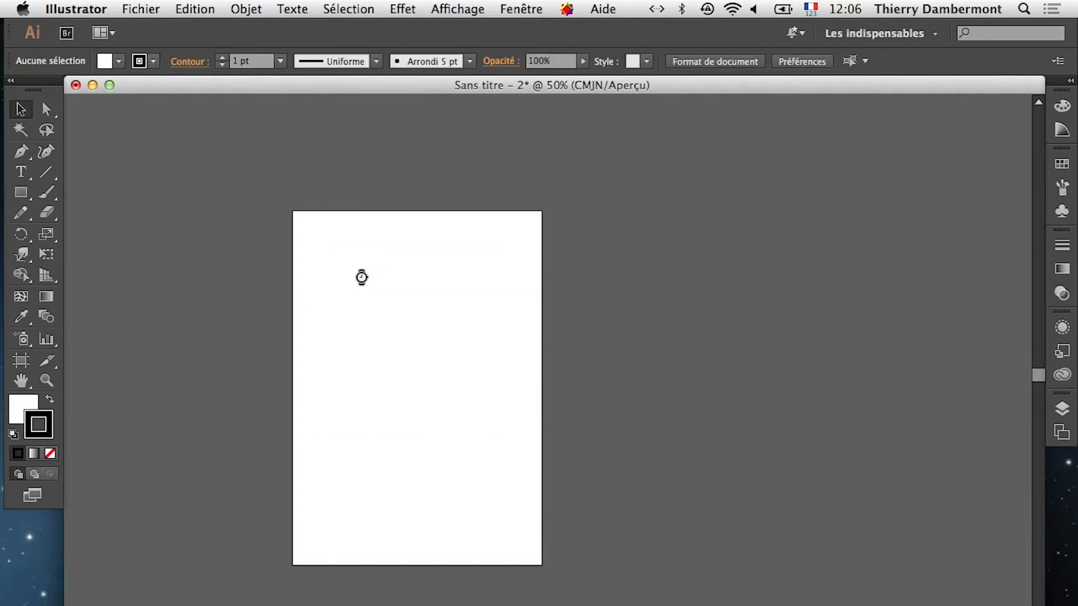
Step: Import teddy-bear.jpg as a linked image and place it inside the A4 page
{"action": "left_click", "coordinate": [141, 9]}
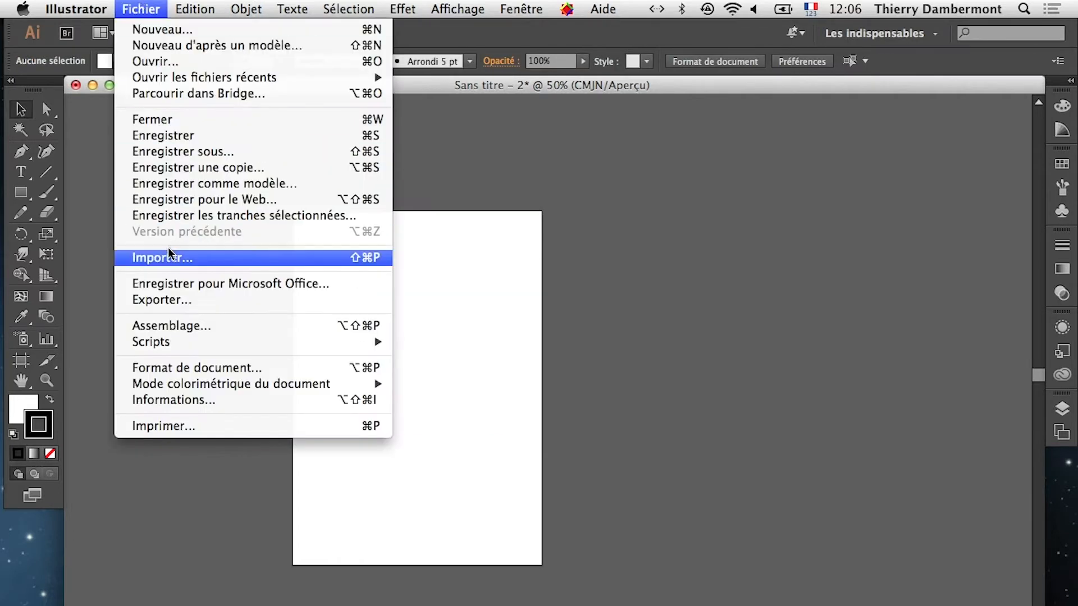
{"action": "left_click", "coordinate": [137, 251]}
{"action": "left_click", "coordinate": [280, 227]}
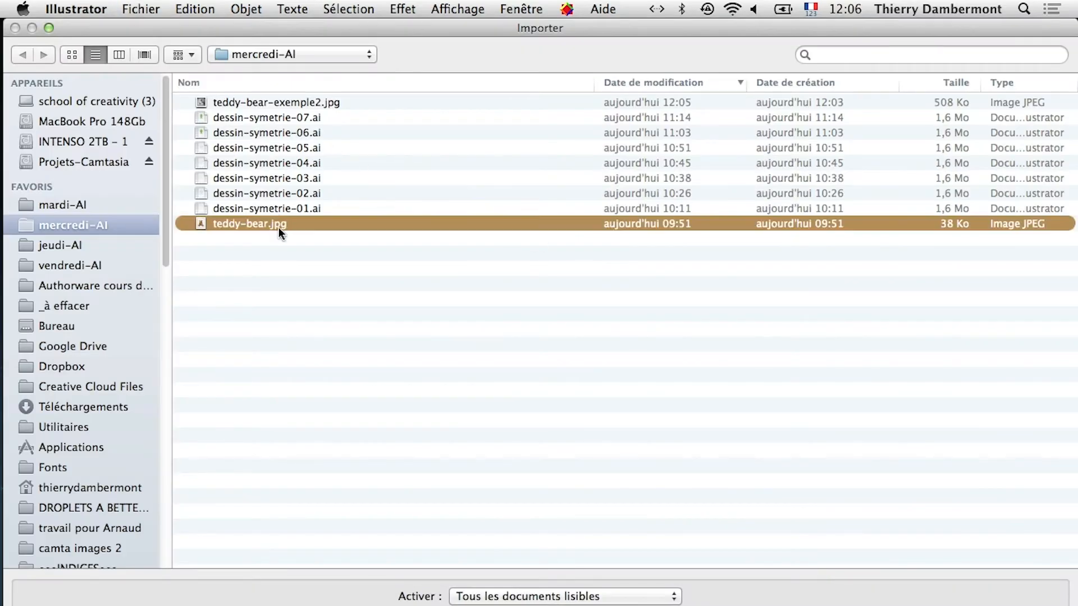
{"action": "key", "text": "Return"}
{"action": "left_click", "coordinate": [324, 265]}
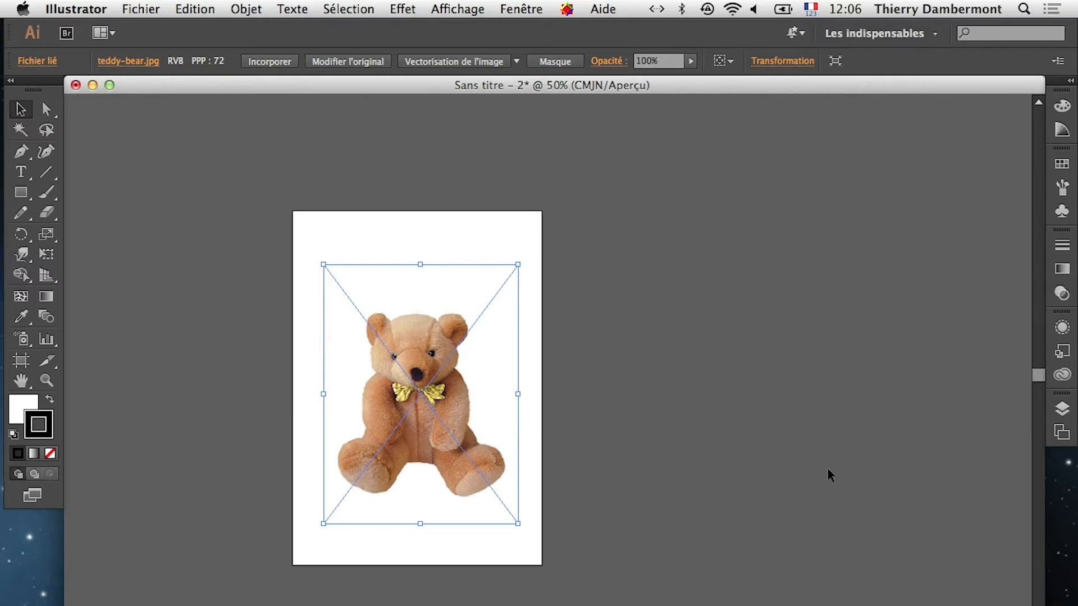
Step: Show the layers list and detach it as a floating window beside the page
{"action": "left_click", "coordinate": [1062, 412]}
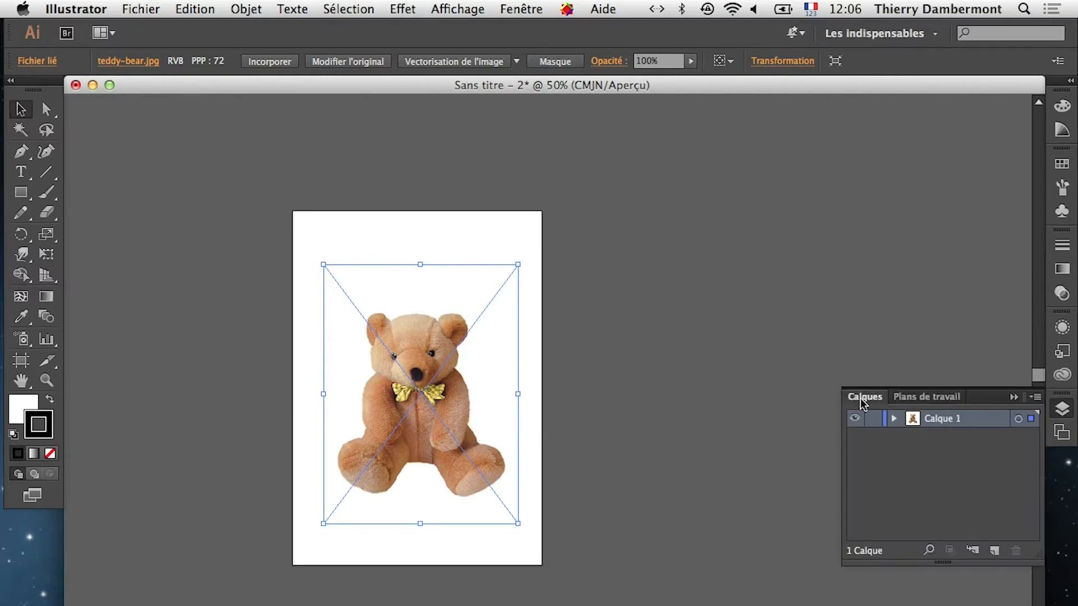
{"action": "left_click_drag", "start_coordinate": [862, 402], "coordinate": [635, 245]}
{"action": "left_click", "coordinate": [1014, 397]}
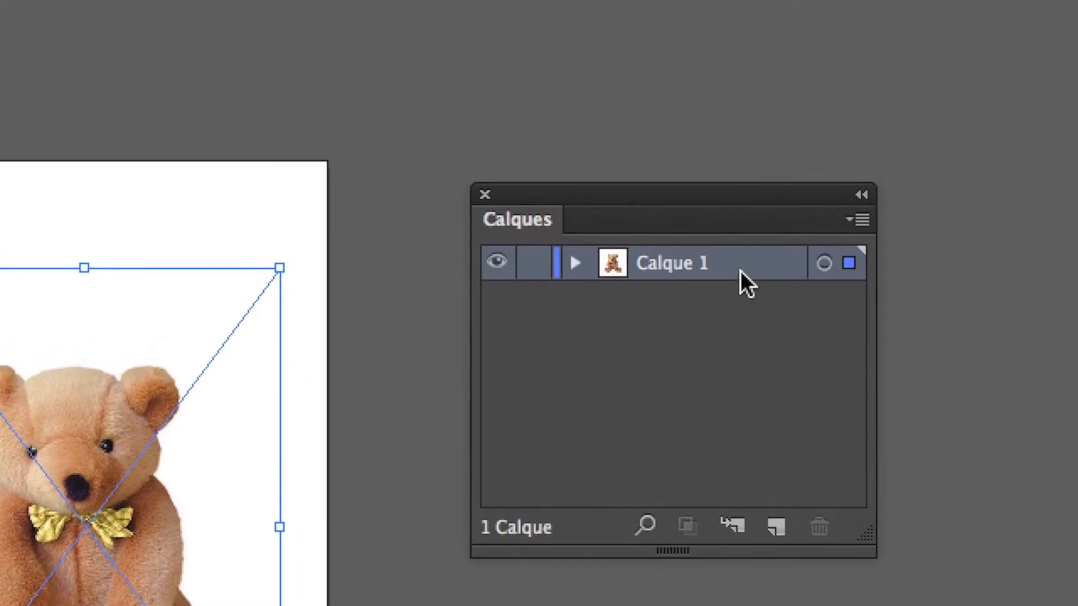
Step: Turn Calque 1 into a template layer (Modèle) with its images dimmed to 50%
{"action": "double_click", "coordinate": [740, 271]}
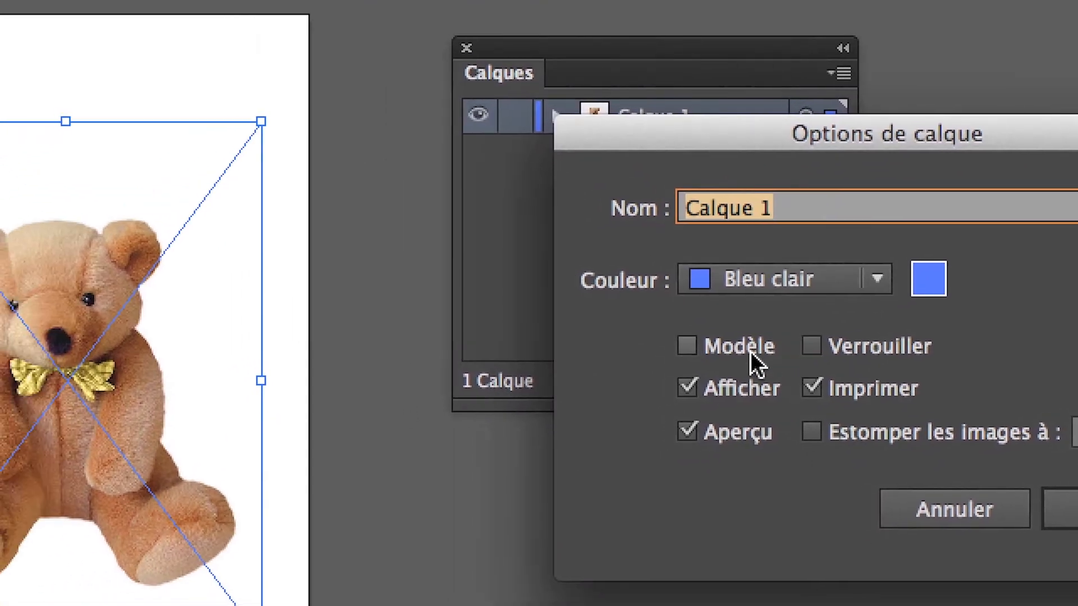
{"action": "left_click", "coordinate": [751, 353]}
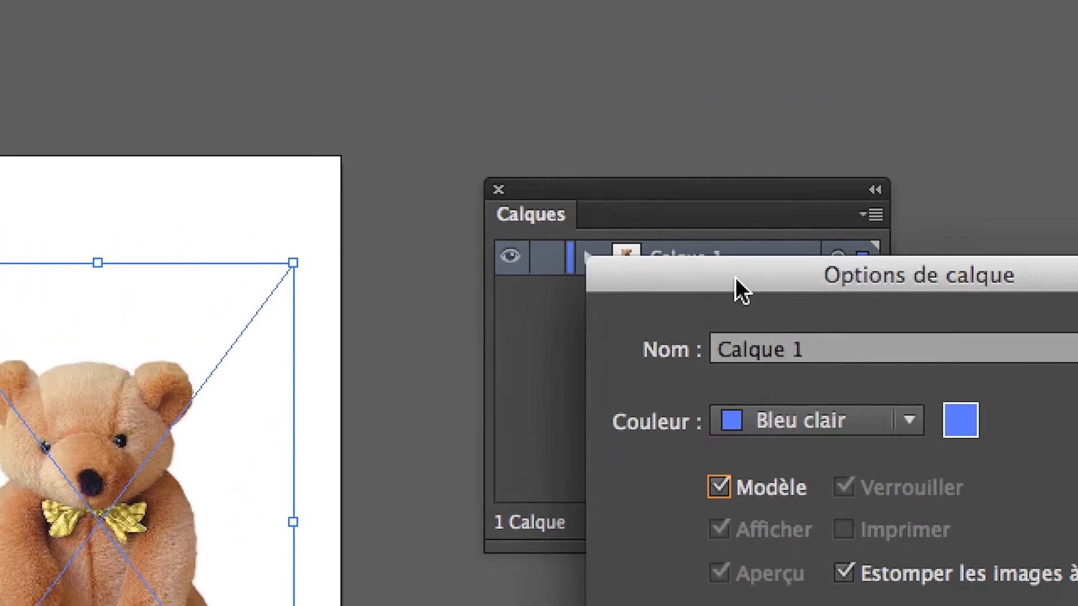
{"action": "left_click", "coordinate": [749, 496]}
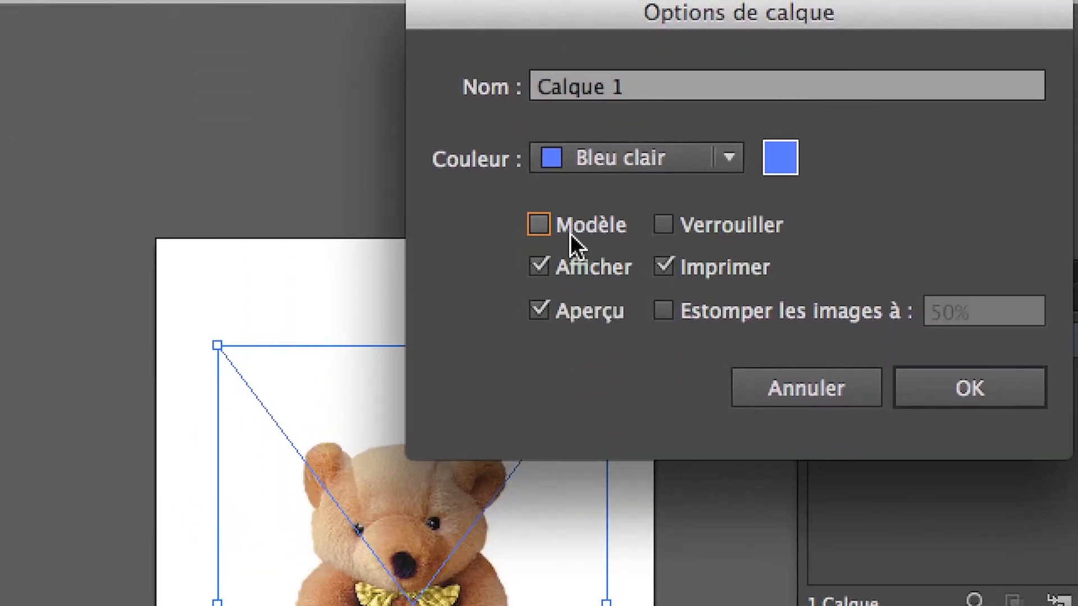
{"action": "left_click", "coordinate": [577, 234]}
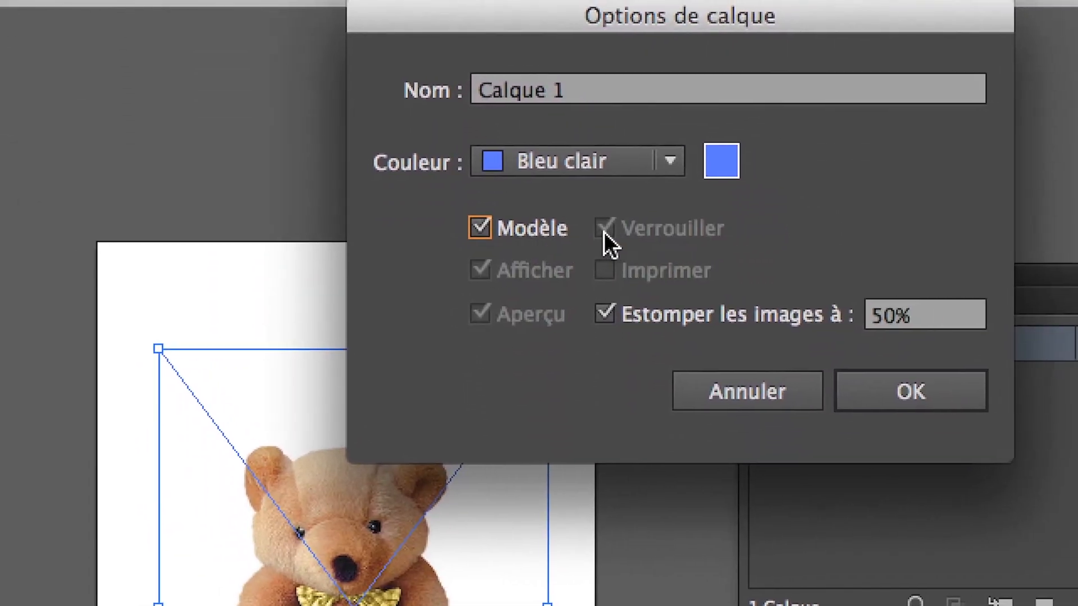
{"action": "left_click", "coordinate": [528, 231]}
{"action": "left_click", "coordinate": [604, 228]}
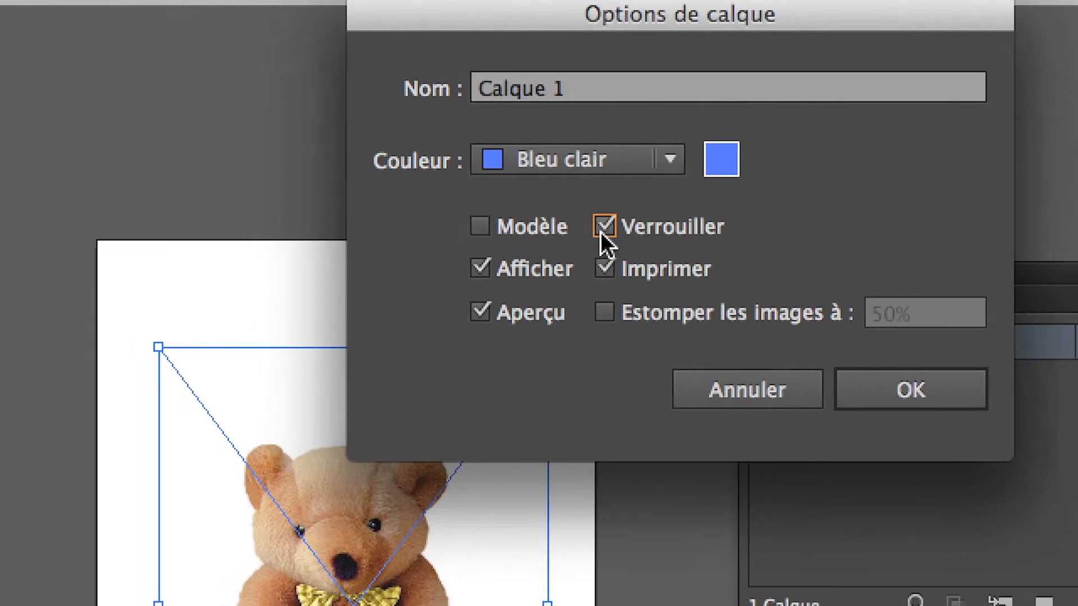
{"action": "left_click", "coordinate": [540, 231]}
{"action": "left_click", "coordinate": [547, 231]}
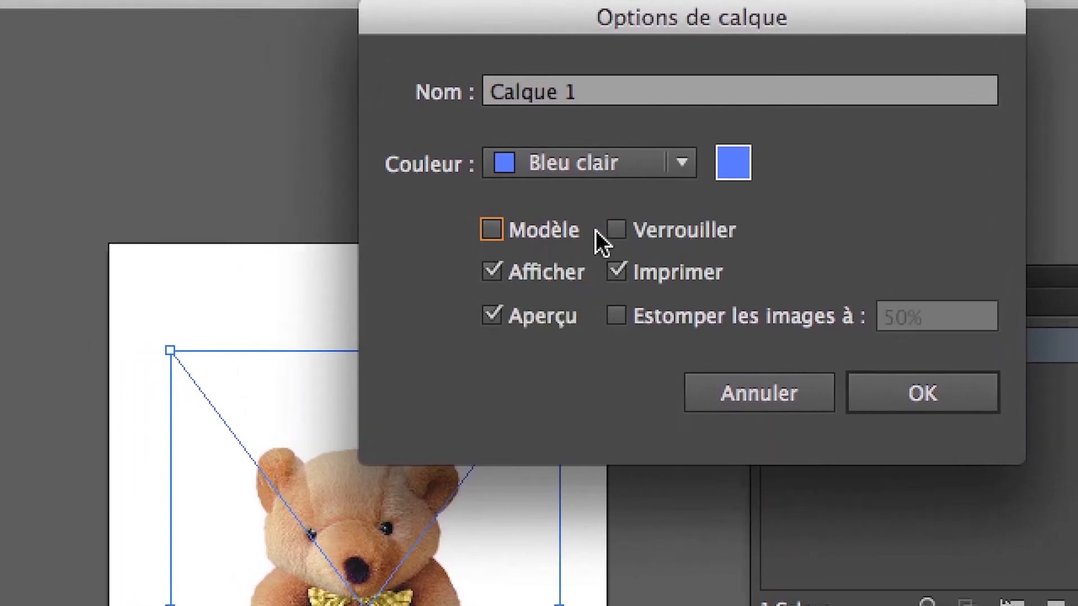
{"action": "left_click", "coordinate": [544, 231]}
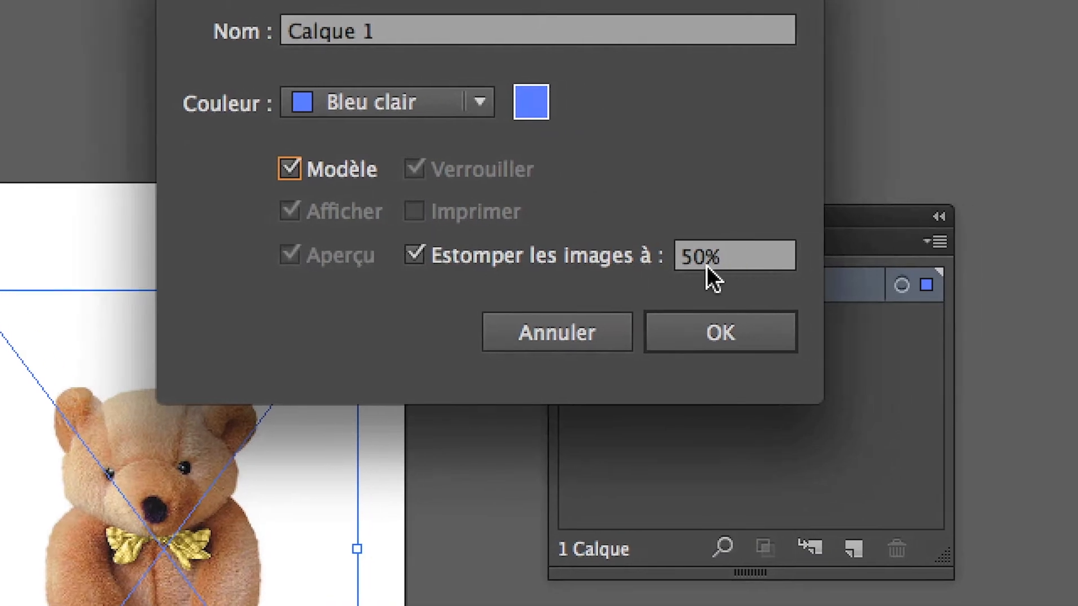
{"action": "left_click", "coordinate": [708, 264]}
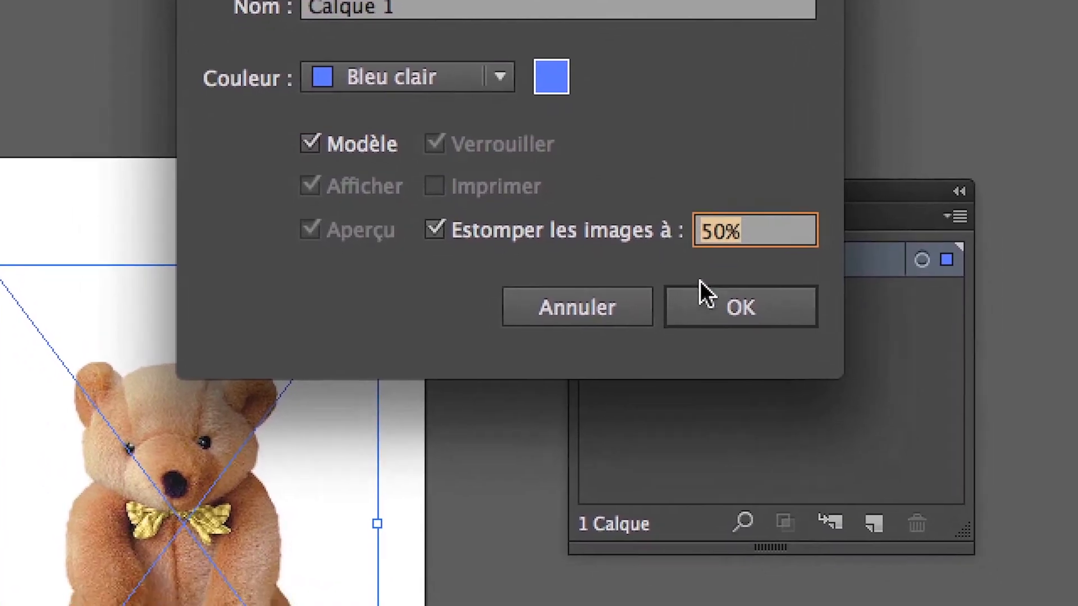
{"action": "left_click", "coordinate": [709, 303]}
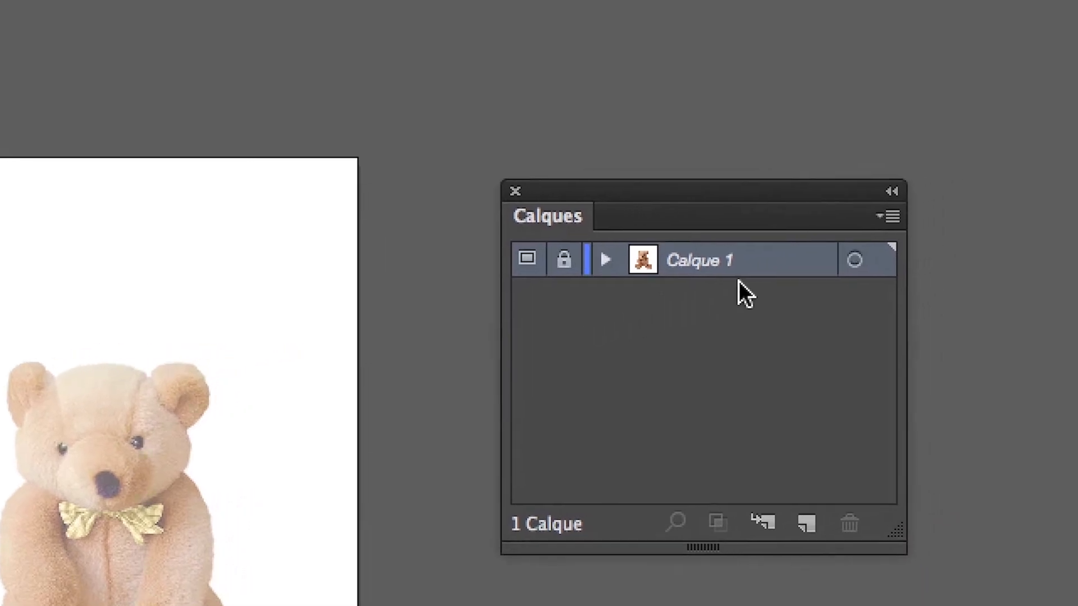
Step: Review the template settings of Calque 1, keep them, and activate the Pencil tool
{"action": "double_click", "coordinate": [746, 275]}
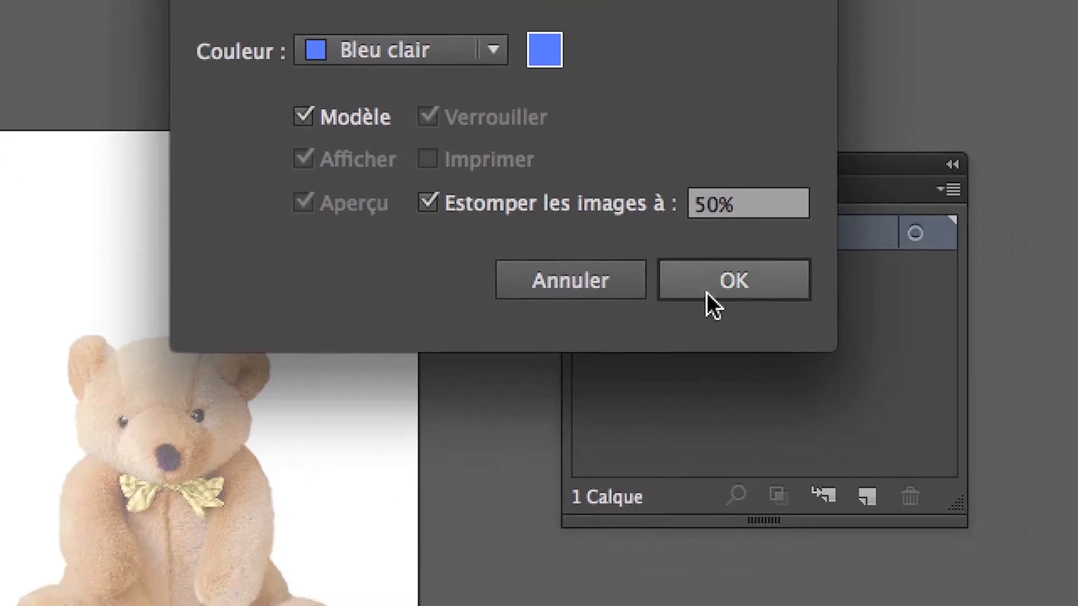
{"action": "left_click", "coordinate": [937, 395]}
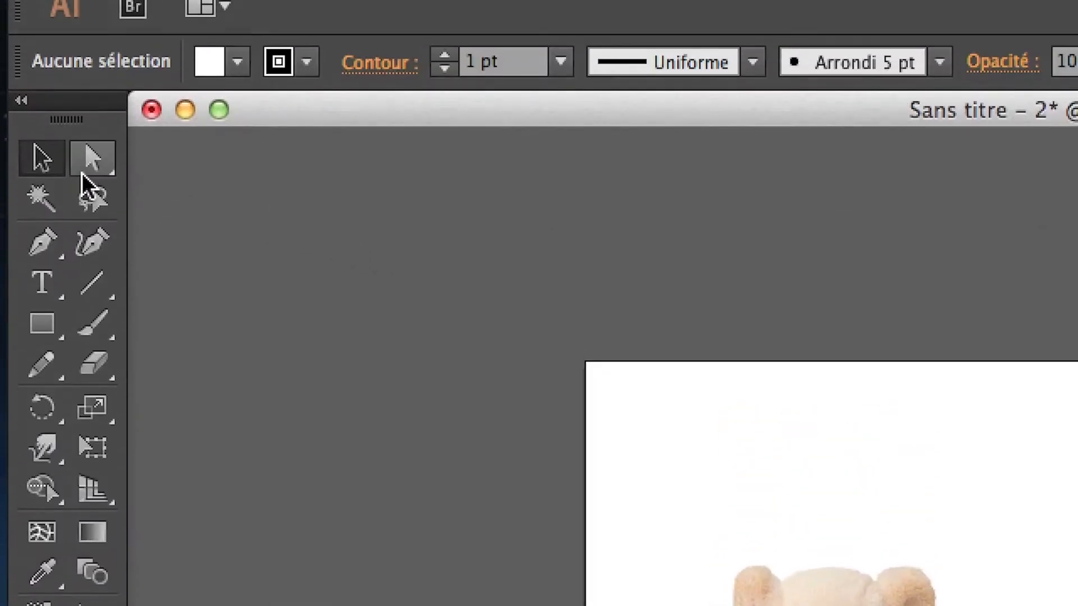
{"action": "key", "text": "n"}
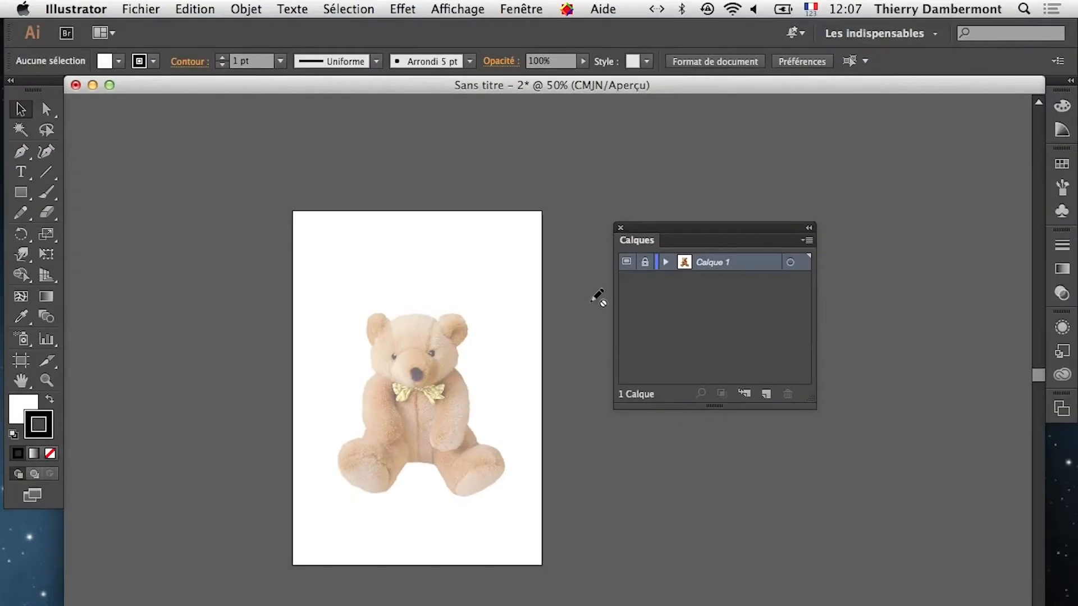
Step: Set the image dimming of the template layer Calque 1 to 20% and recheck its layer options
{"action": "double_click", "coordinate": [743, 264]}
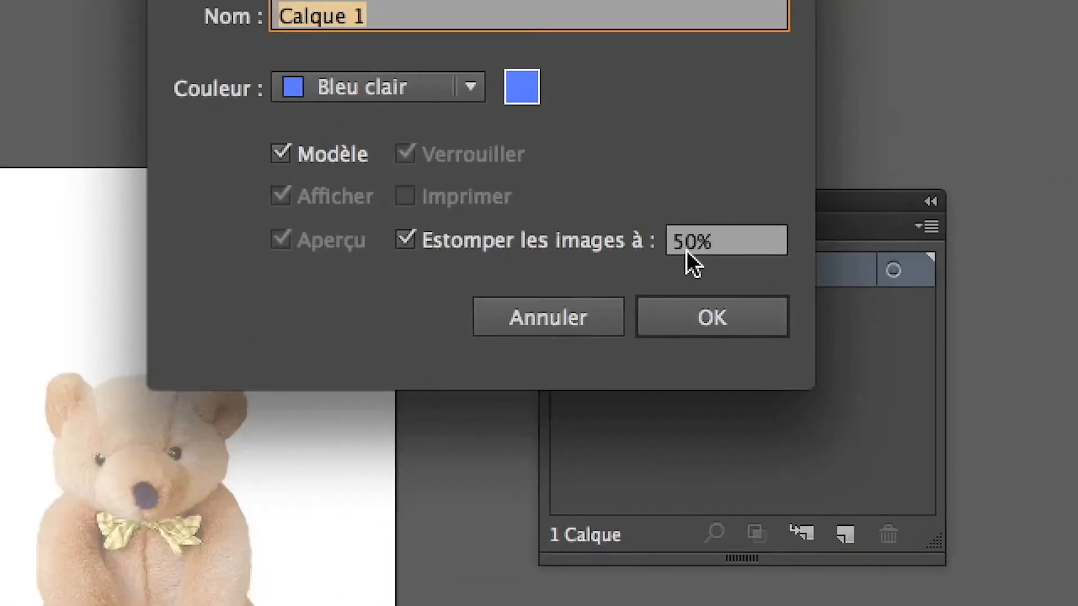
{"action": "left_click_drag", "start_coordinate": [685, 251], "coordinate": [658, 235]}
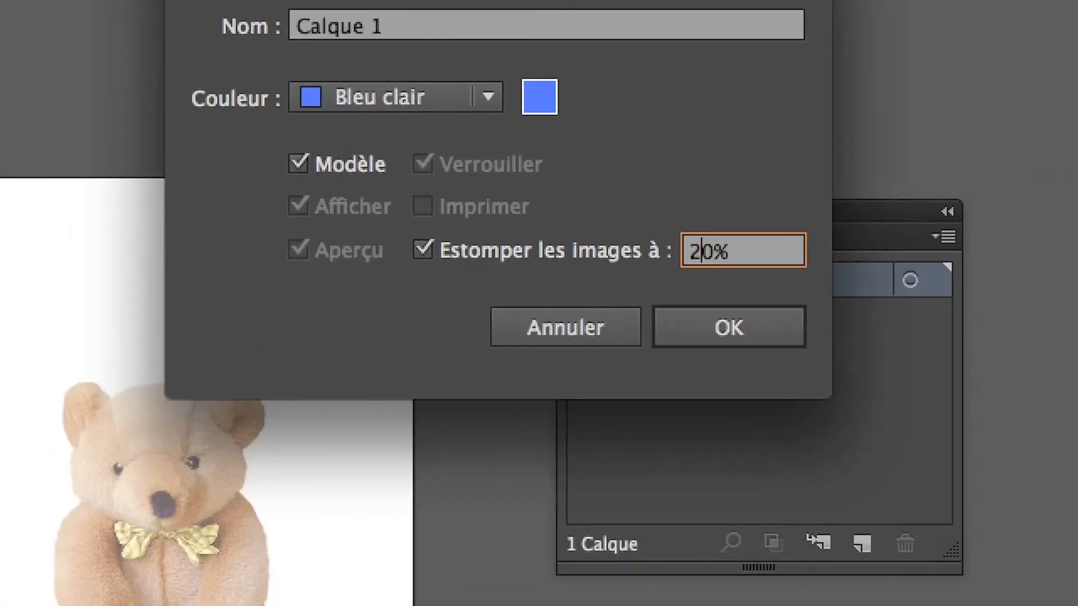
{"action": "type", "text": "2"}
{"action": "left_click", "coordinate": [699, 315]}
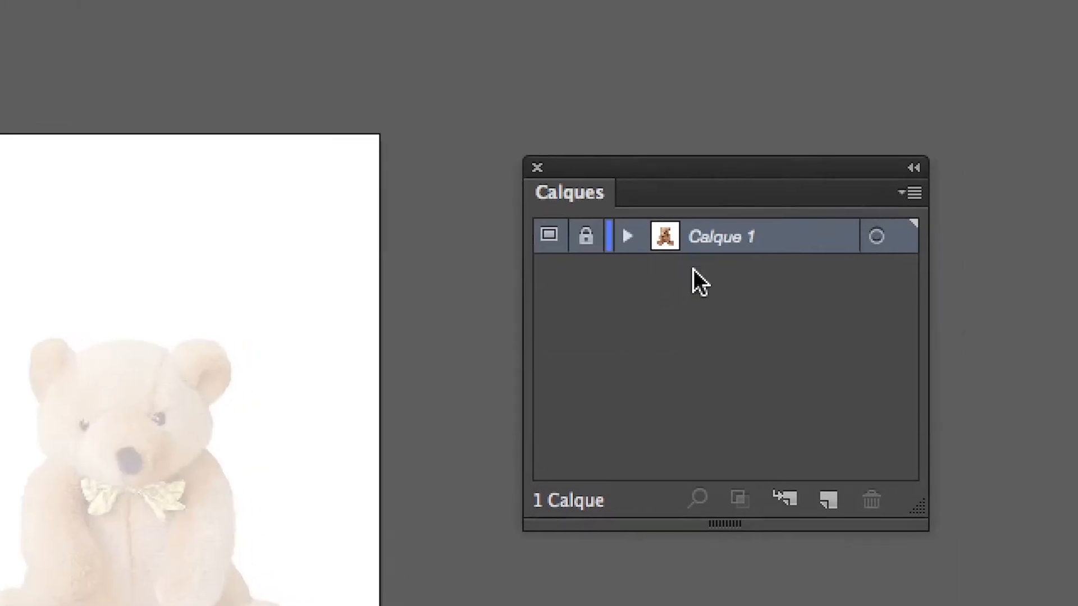
{"action": "double_click", "coordinate": [730, 240]}
{"action": "key", "text": "Return"}
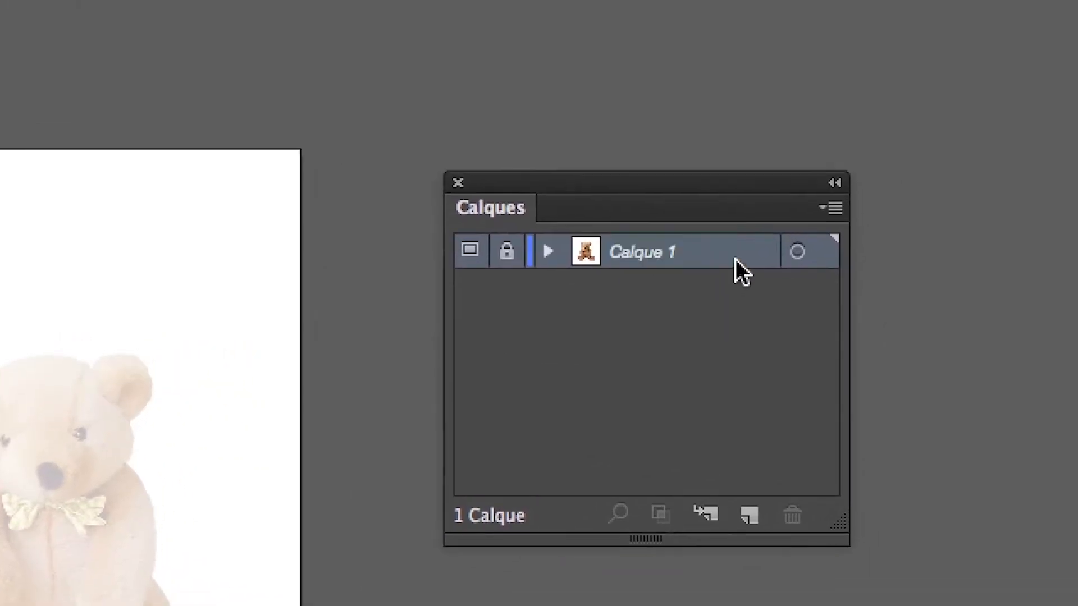
Step: Set the image dimming of the template layer Calque 1 to 80%
{"action": "double_click", "coordinate": [735, 258]}
{"action": "left_click_drag", "start_coordinate": [601, 235], "coordinate": [583, 222]}
{"action": "type", "text": "80"}
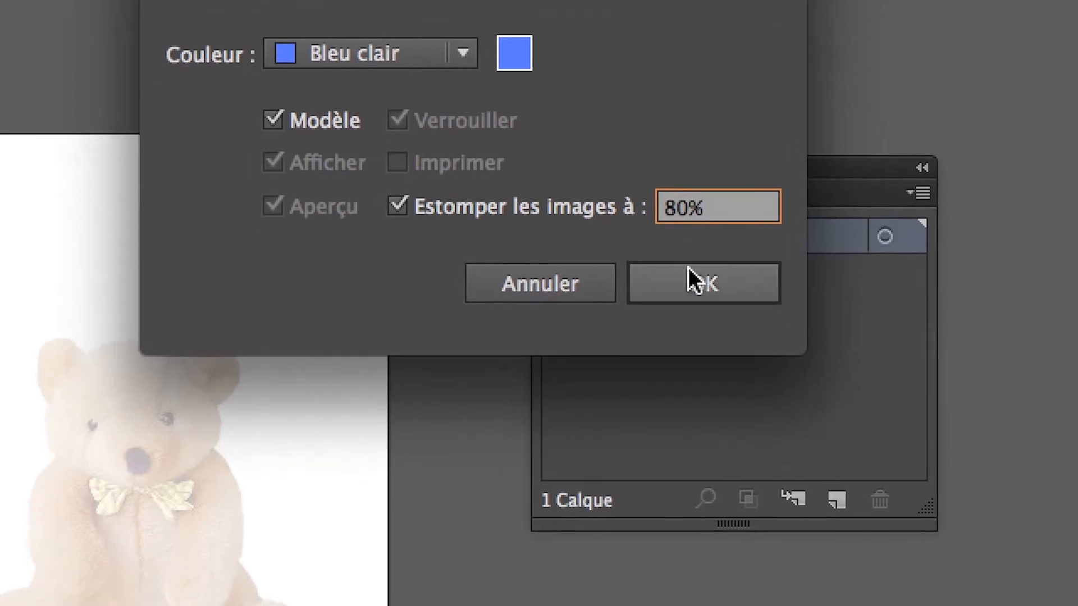
{"action": "left_click", "coordinate": [701, 313]}
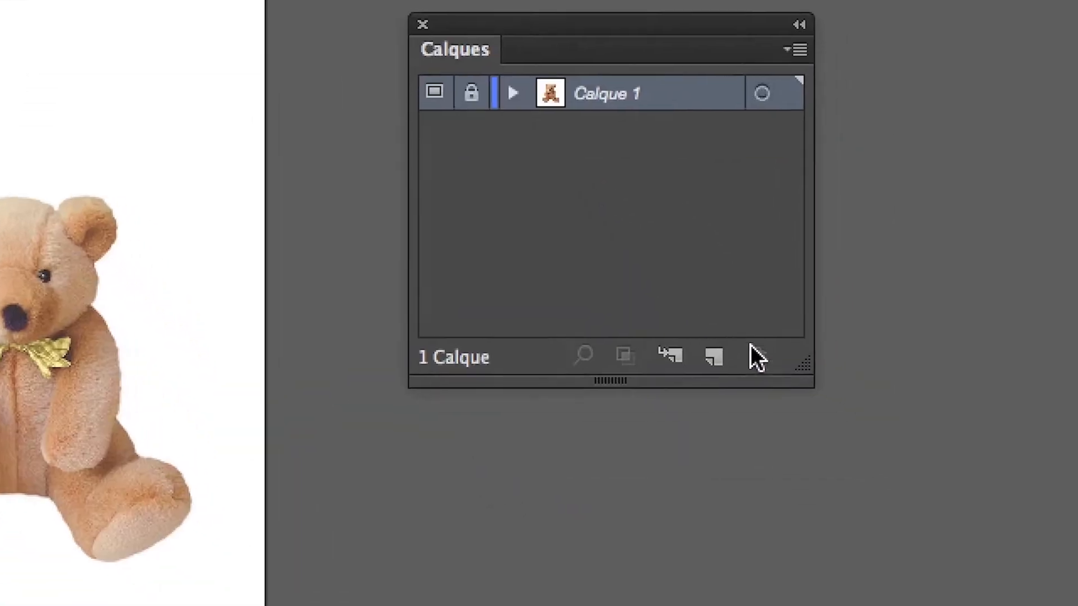
Step: Widen the floating layers list and set the image dimming of template layer Calque 1 to 50%
{"action": "left_click_drag", "start_coordinate": [800, 366], "coordinate": [1039, 365]}
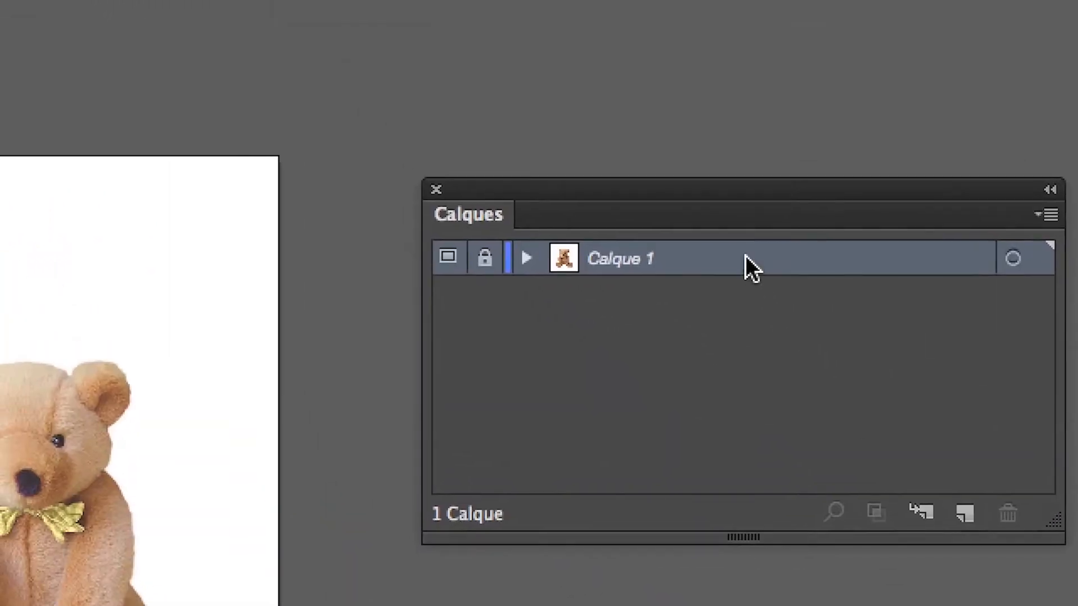
{"action": "double_click", "coordinate": [745, 256]}
{"action": "left_click_drag", "start_coordinate": [687, 245], "coordinate": [680, 245]}
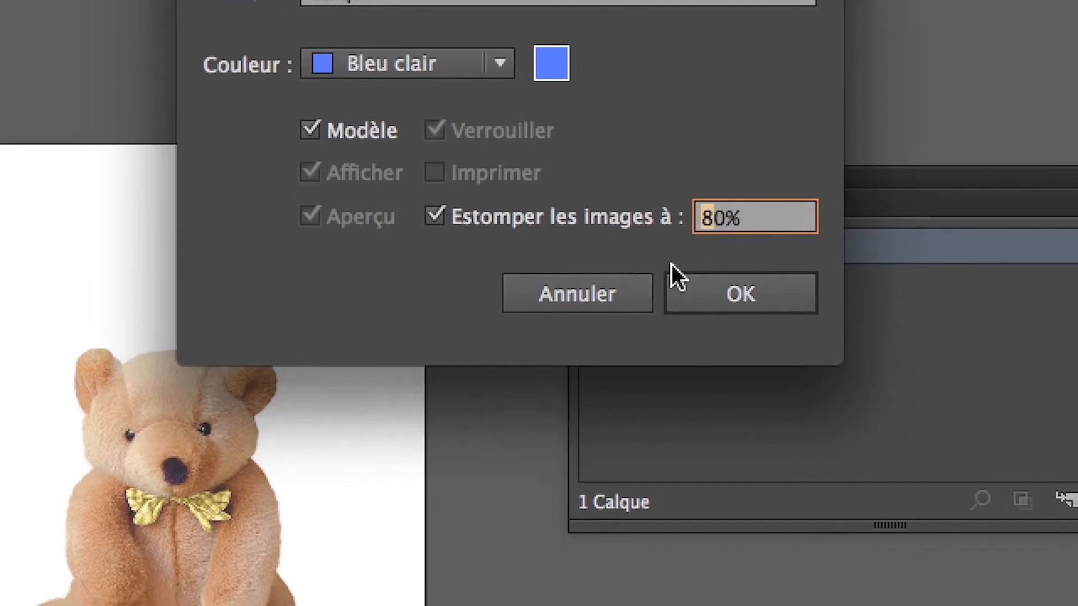
{"action": "type", "text": "5"}
{"action": "left_click", "coordinate": [687, 298]}
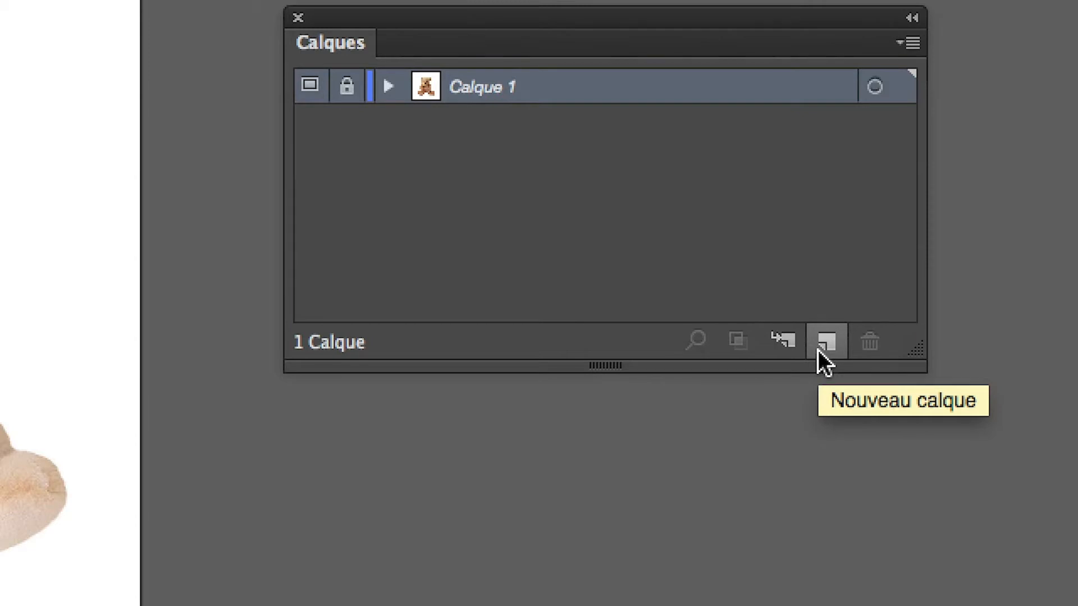
Step: On a new layer above Calque 1, place a vertical ruler guide through the centre of the teddy bear
{"action": "left_click", "coordinate": [818, 350]}
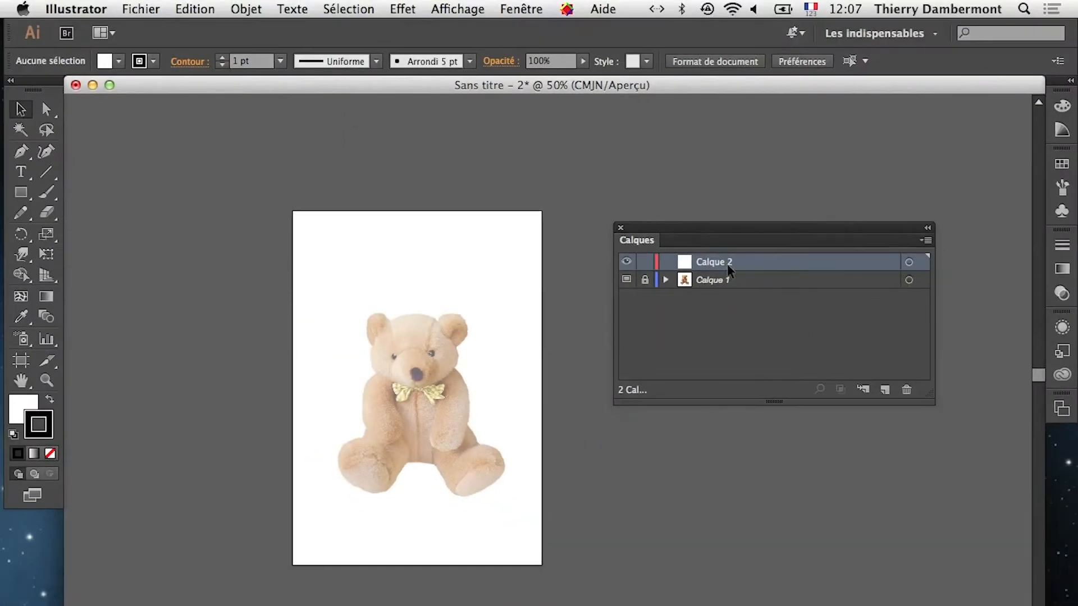
{"action": "key", "text": "super+r"}
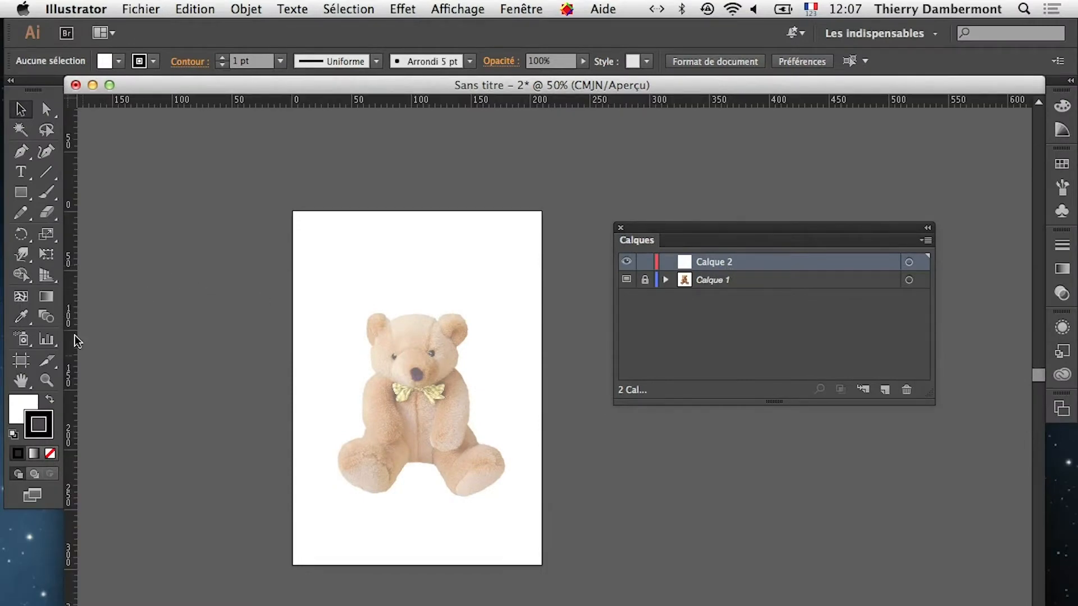
{"action": "left_click_drag", "start_coordinate": [70, 382], "coordinate": [414, 400]}
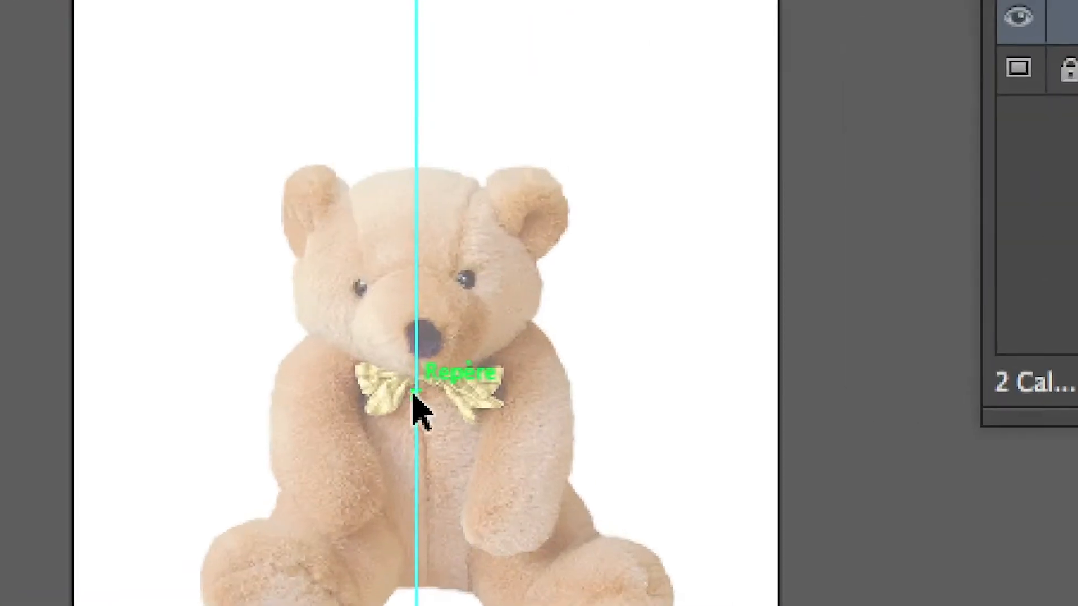
{"action": "mouse_move", "coordinate": [413, 394]}
{"action": "left_mouse_down"}
{"action": "mouse_move", "coordinate": [462, 405]}
{"action": "mouse_move", "coordinate": [379, 415]}
{"action": "mouse_move", "coordinate": [395, 402]}
{"action": "mouse_move", "coordinate": [453, 402]}
{"action": "mouse_move", "coordinate": [416, 399]}
{"action": "mouse_move", "coordinate": [498, 397]}
{"action": "mouse_move", "coordinate": [417, 402]}
{"action": "left_mouse_up"}
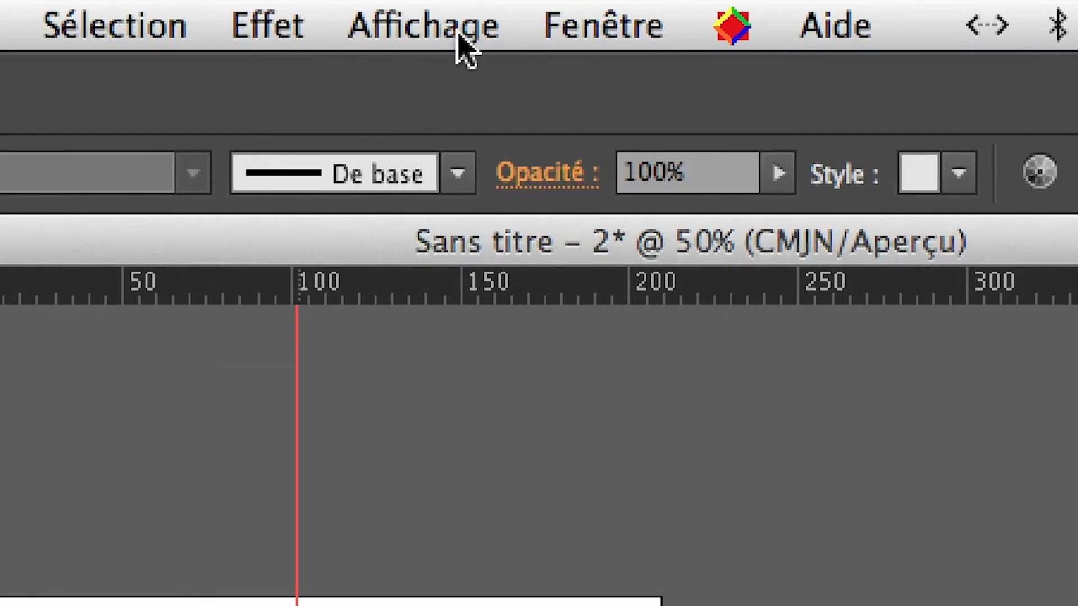
Step: Turn off the smart guides (Repères commentés) and fine-tune the vertical guide's position over the middle of the bear's nose
{"action": "left_click", "coordinate": [461, 42]}
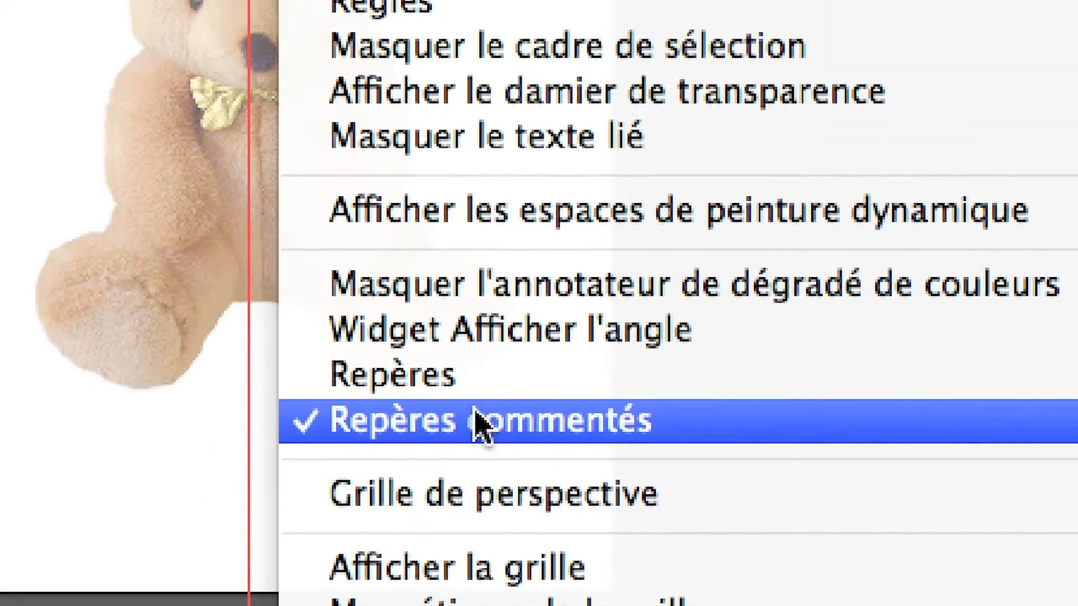
{"action": "left_click", "coordinate": [476, 497]}
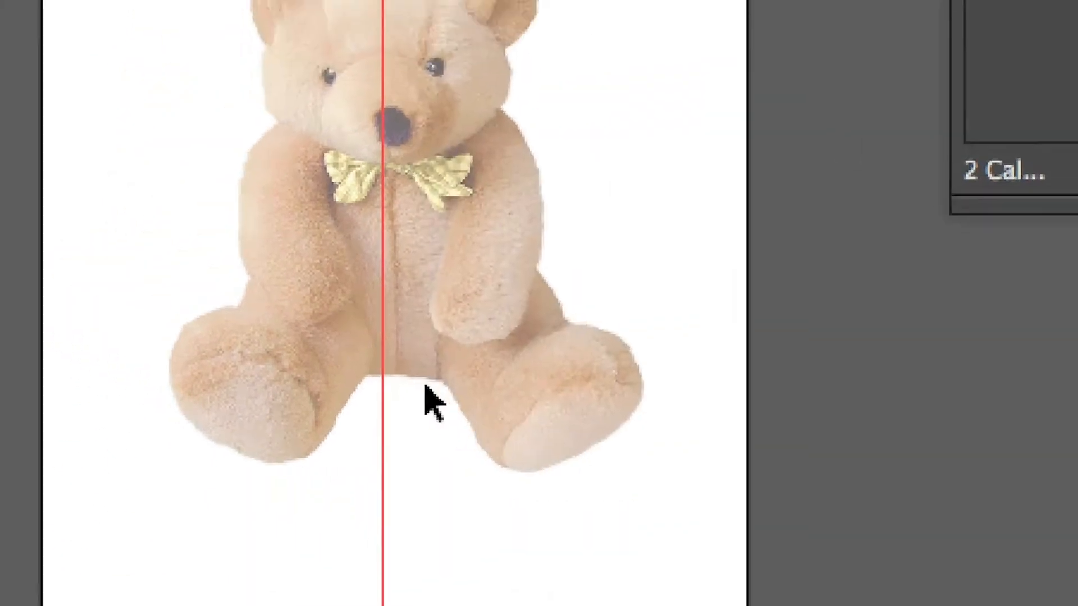
{"action": "mouse_move", "coordinate": [383, 352]}
{"action": "left_mouse_down"}
{"action": "mouse_move", "coordinate": [428, 343]}
{"action": "mouse_move", "coordinate": [383, 347]}
{"action": "left_mouse_up"}
{"action": "mouse_move", "coordinate": [420, 391]}
{"action": "left_mouse_down"}
{"action": "mouse_move", "coordinate": [396, 385]}
{"action": "mouse_move", "coordinate": [416, 375]}
{"action": "left_mouse_up"}
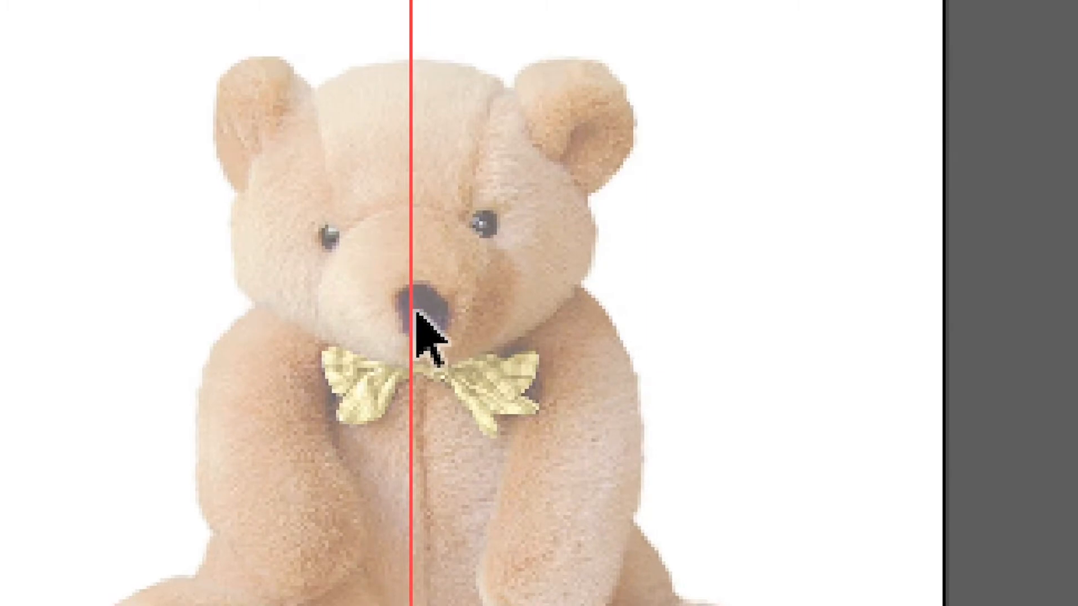
{"action": "mouse_move", "coordinate": [416, 312]}
{"action": "left_mouse_down"}
{"action": "mouse_move", "coordinate": [424, 308]}
{"action": "mouse_move", "coordinate": [416, 320]}
{"action": "left_mouse_up"}
{"action": "scroll", "coordinate": [419, 312], "scroll_direction": "up", "scroll_amount": 3}
{"action": "scroll", "coordinate": [416, 319], "scroll_direction": "down", "scroll_amount": 6}
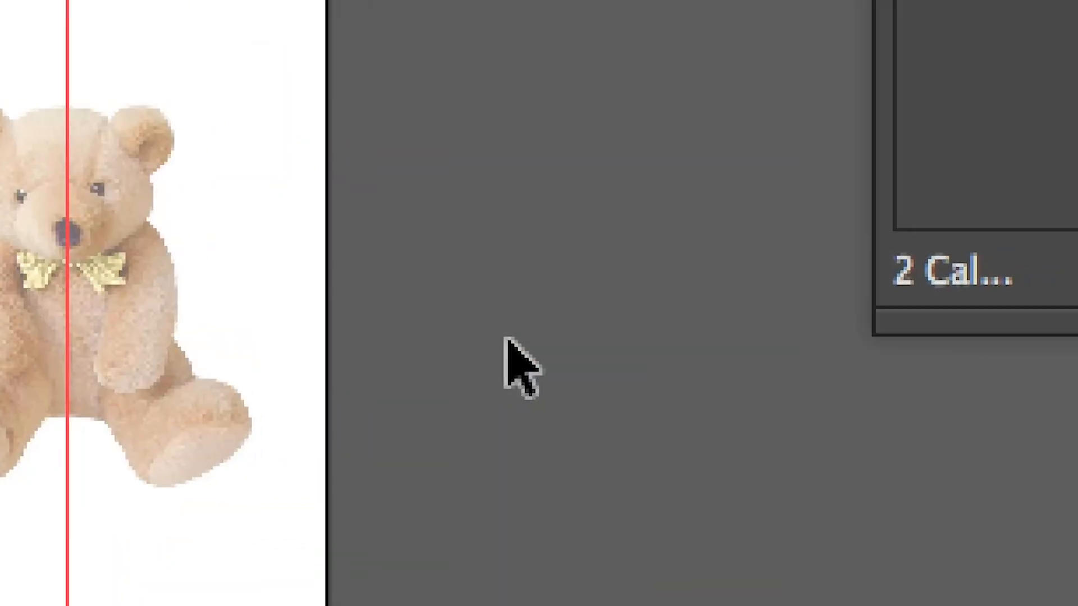
{"action": "scroll", "coordinate": [526, 396], "scroll_direction": "up", "scroll_amount": 1}
{"action": "scroll", "coordinate": [527, 388], "scroll_direction": "up", "scroll_amount": 3}
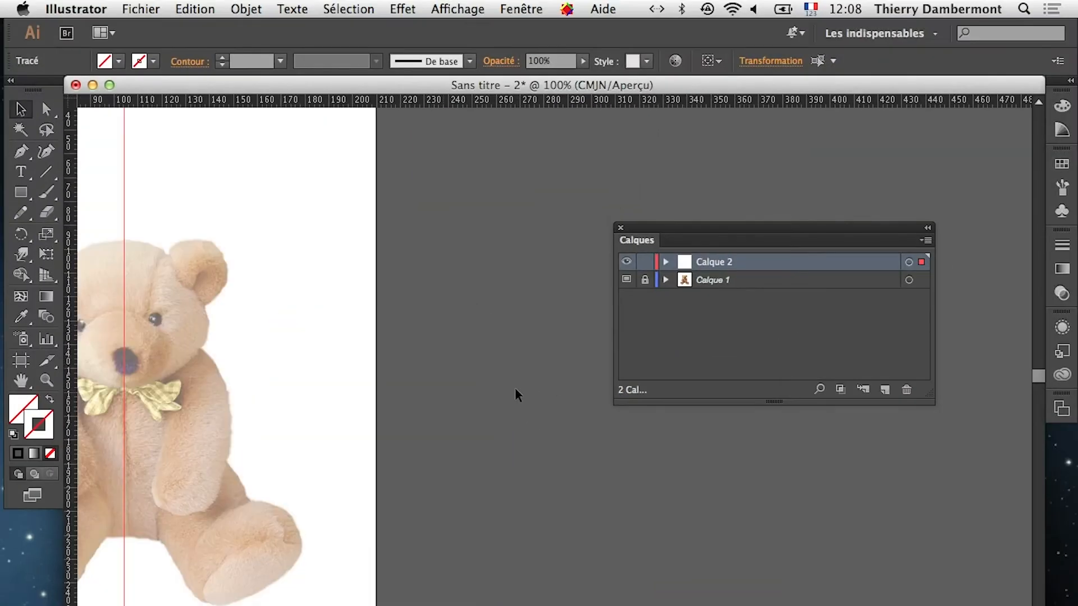
Step: Rename the guide's layer Calque 2 as "repère vertical pour la symétrie" and lock it
{"action": "left_click_drag", "start_coordinate": [320, 405], "coordinate": [541, 355]}
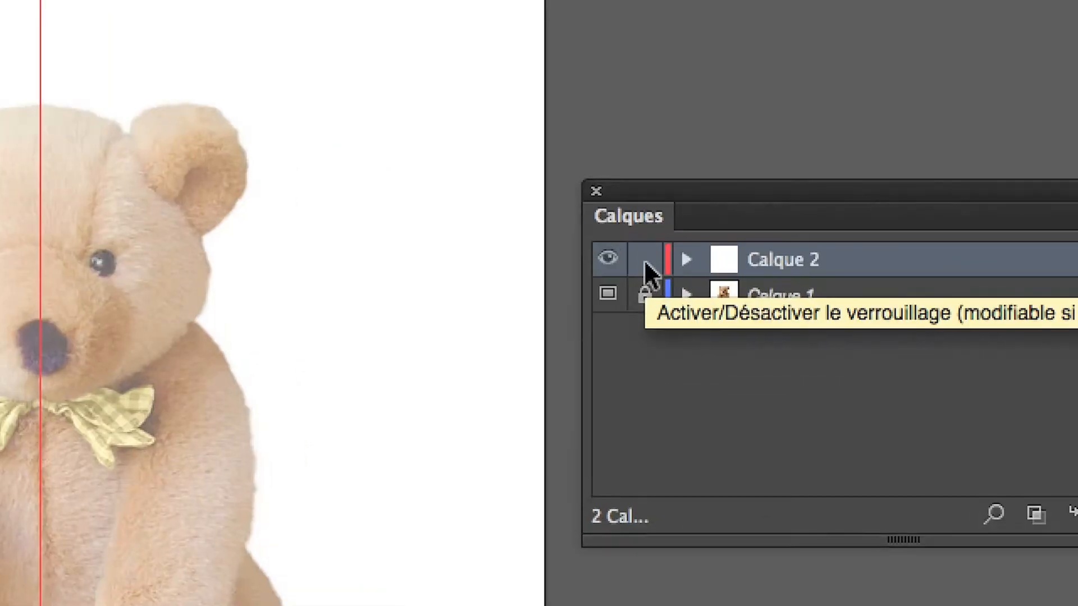
{"action": "double_click", "coordinate": [689, 260]}
{"action": "type", "text": "r"}
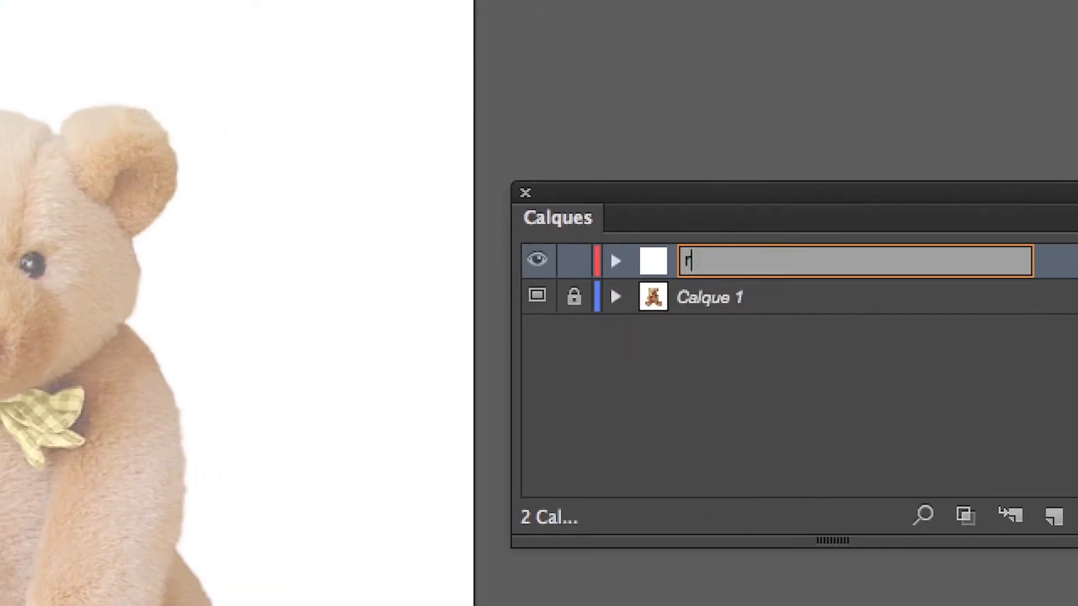
{"action": "type", "text": "epères"}
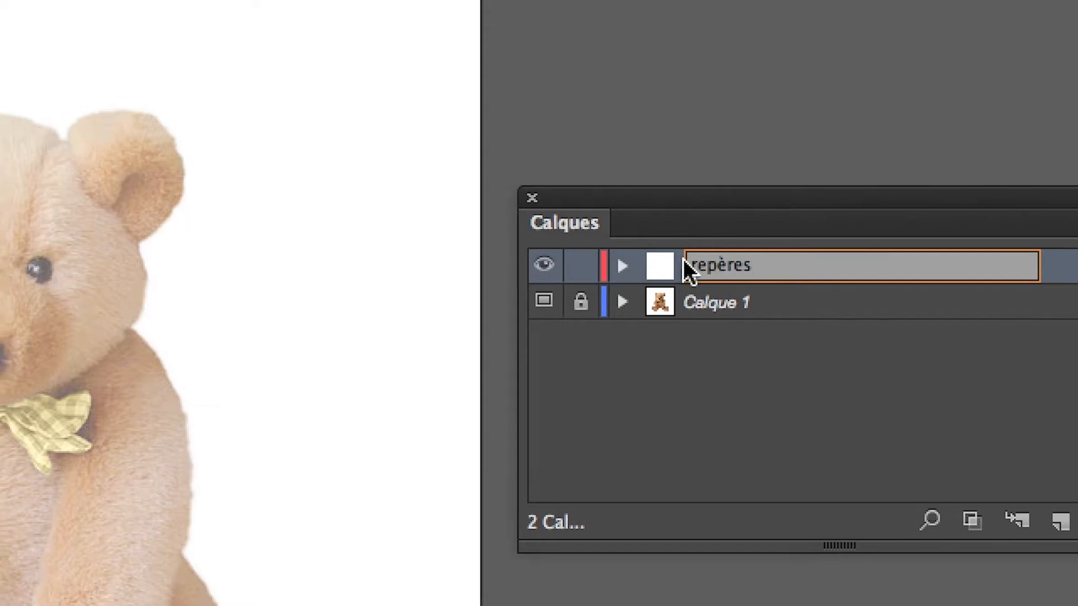
{"action": "key", "text": "BackSpace"}
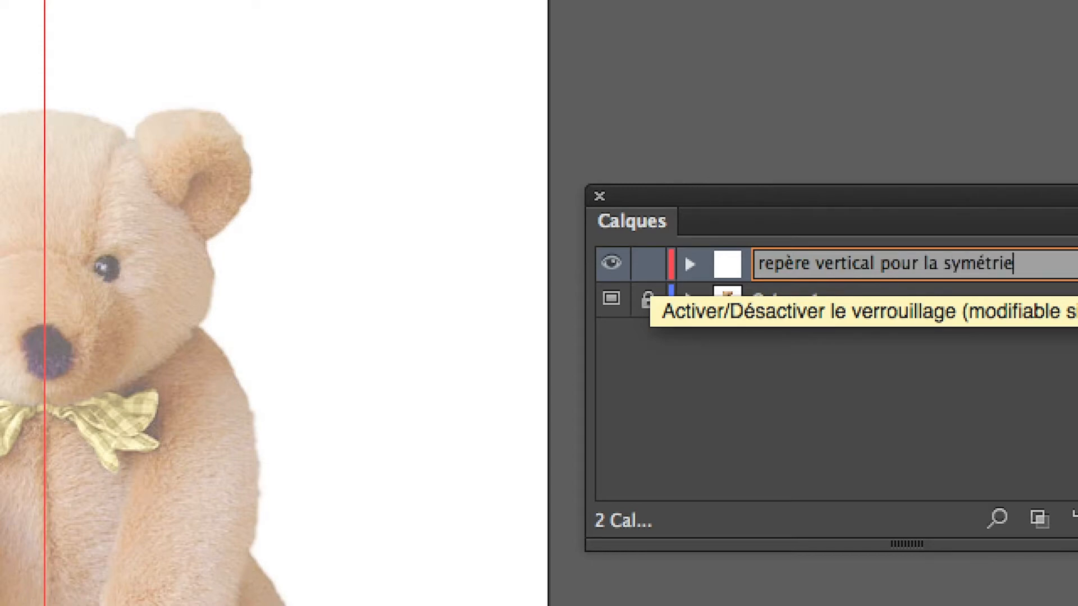
{"action": "left_click", "coordinate": [648, 264]}
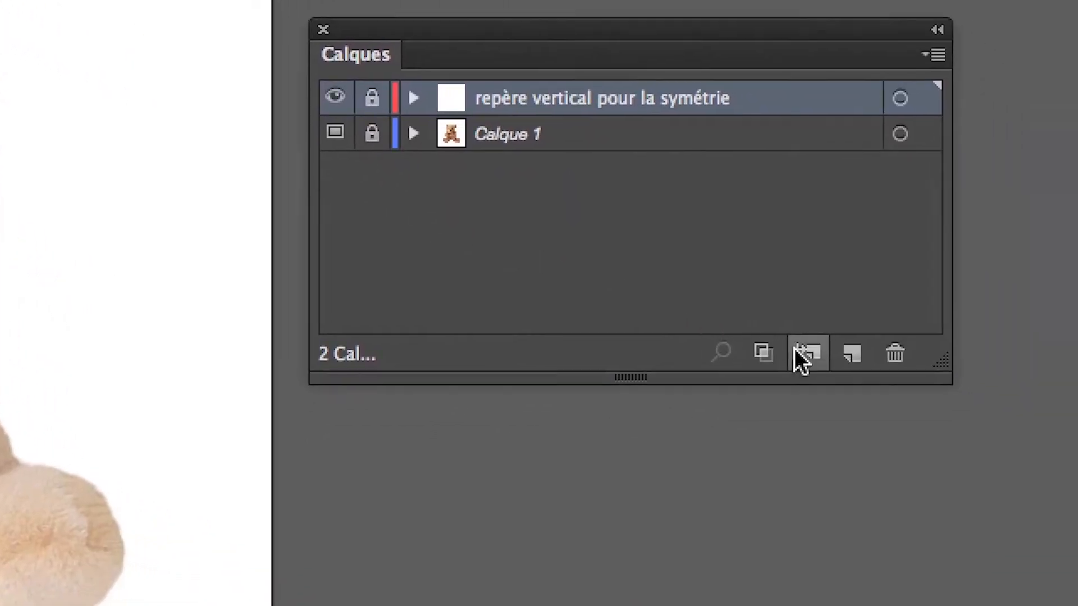
Step: On a new layer, draw a Pen curve with a black stroke along the head top, from the guide to about X 121 mm, Y 90 mm
{"action": "left_click", "coordinate": [852, 354]}
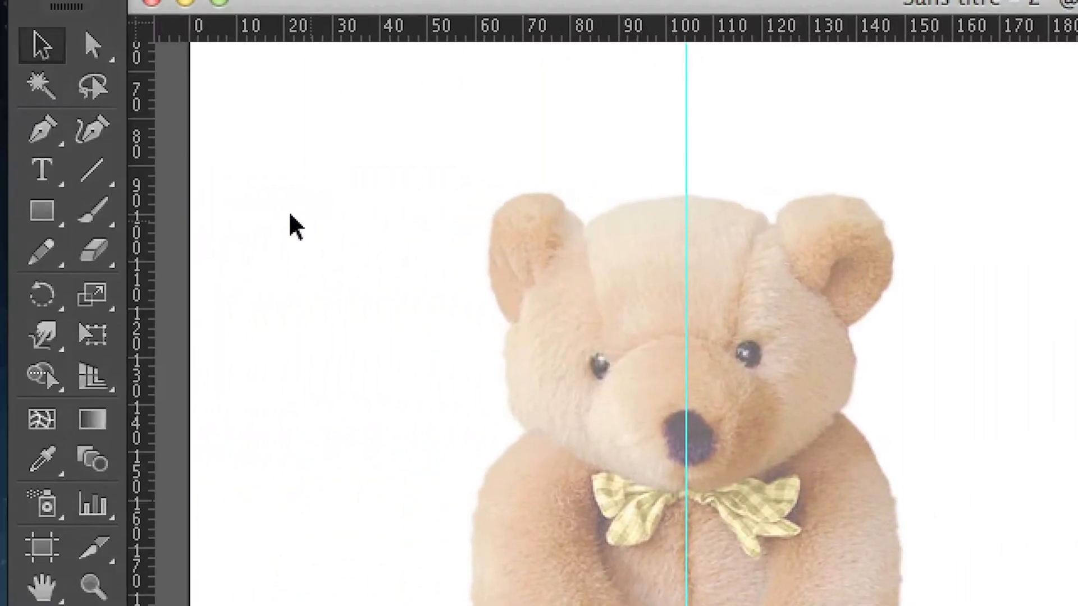
{"action": "left_click", "coordinate": [43, 167]}
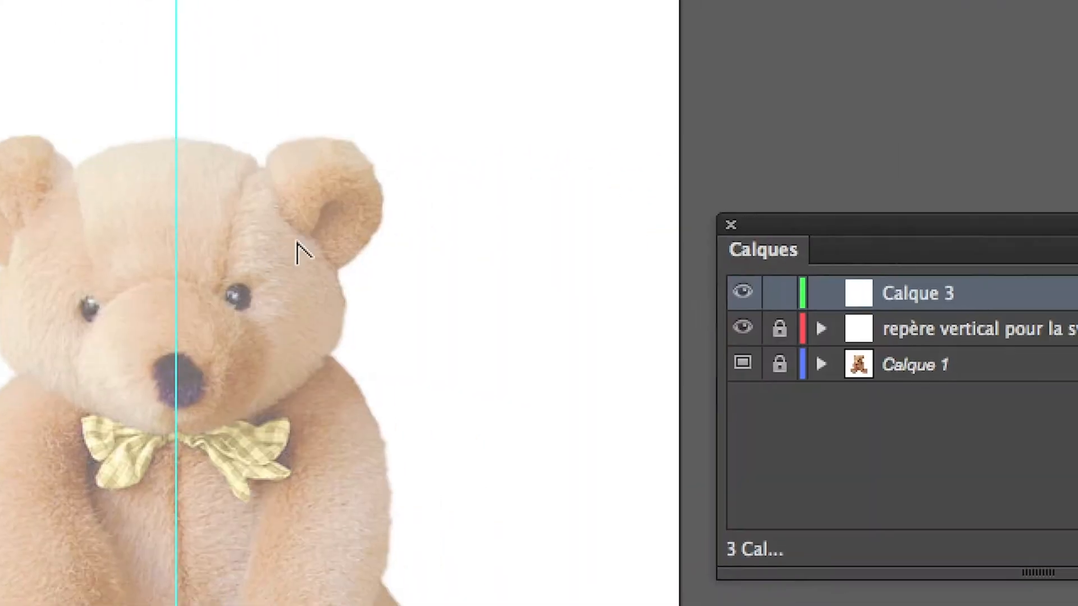
{"action": "key", "text": "Caps_Lock"}
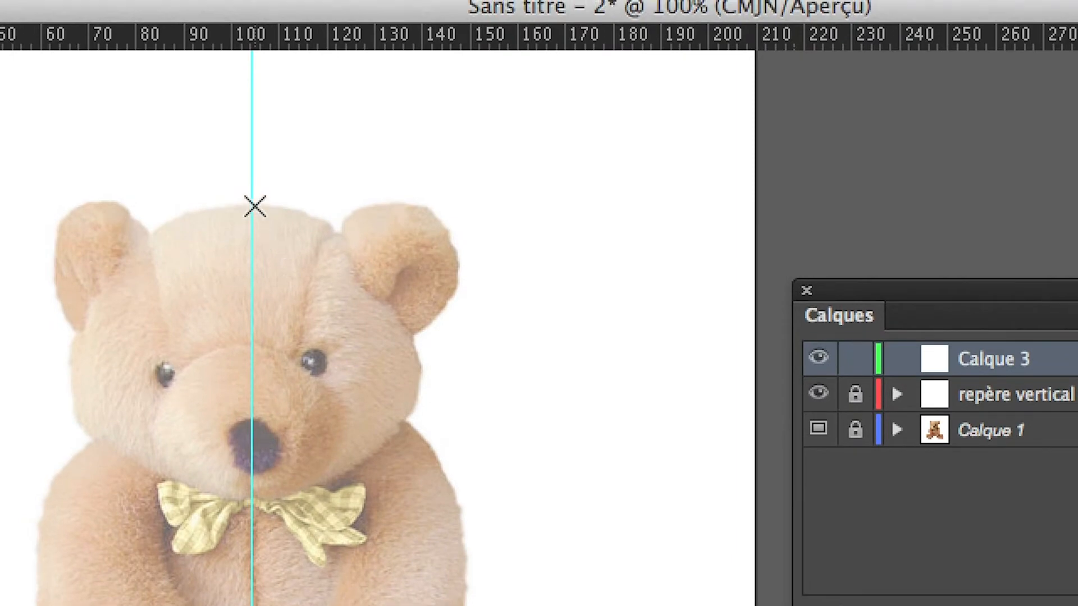
{"action": "key", "text": "super+plus"}
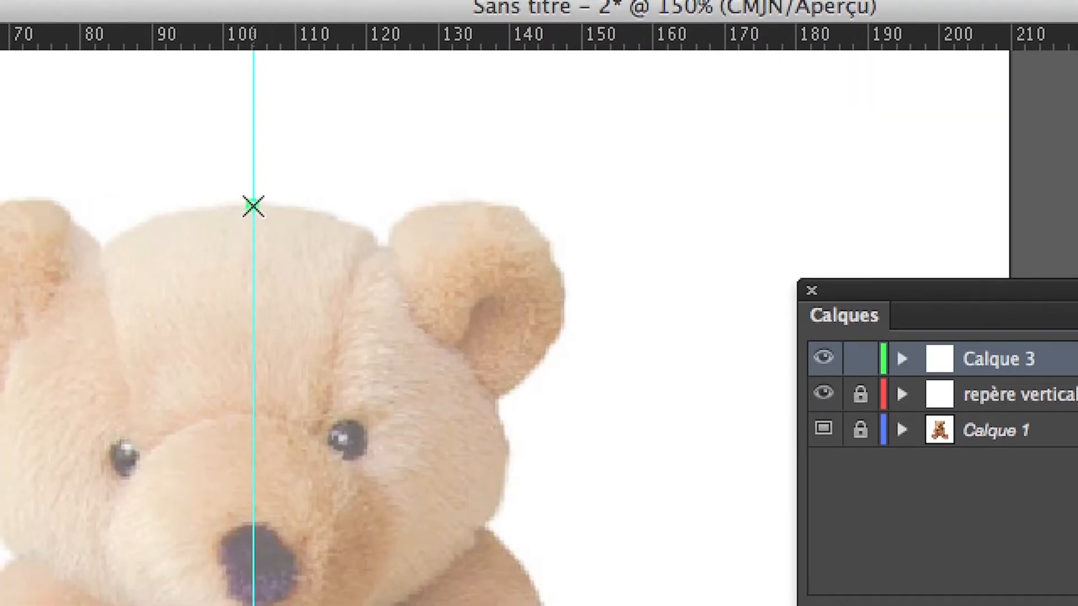
{"action": "left_click", "coordinate": [253, 206]}
{"action": "left_click_drag", "start_coordinate": [374, 231], "coordinate": [399, 252]}
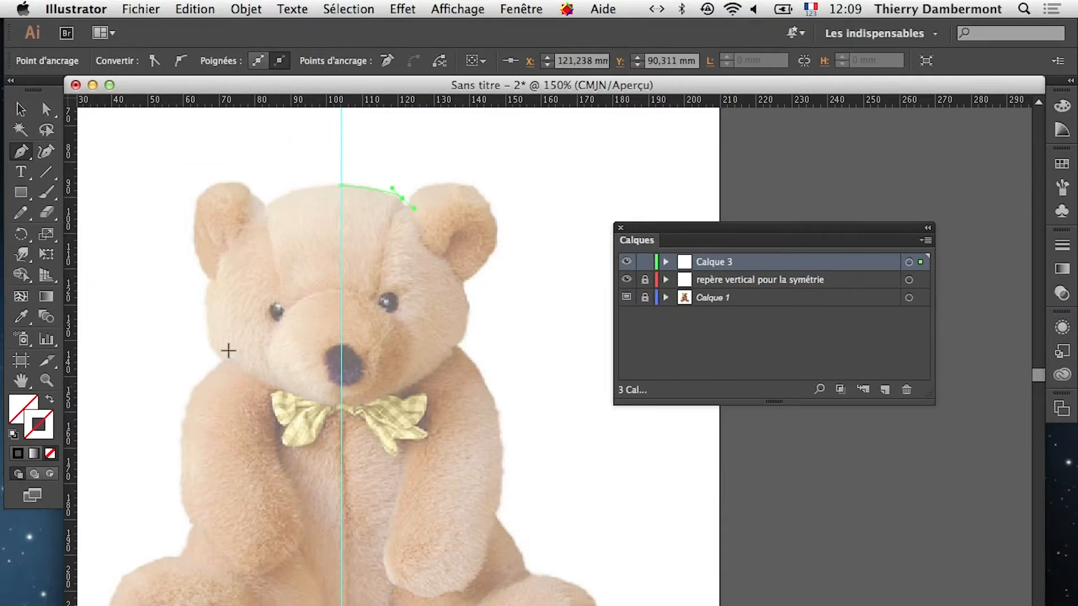
{"action": "left_click", "coordinate": [1061, 166]}
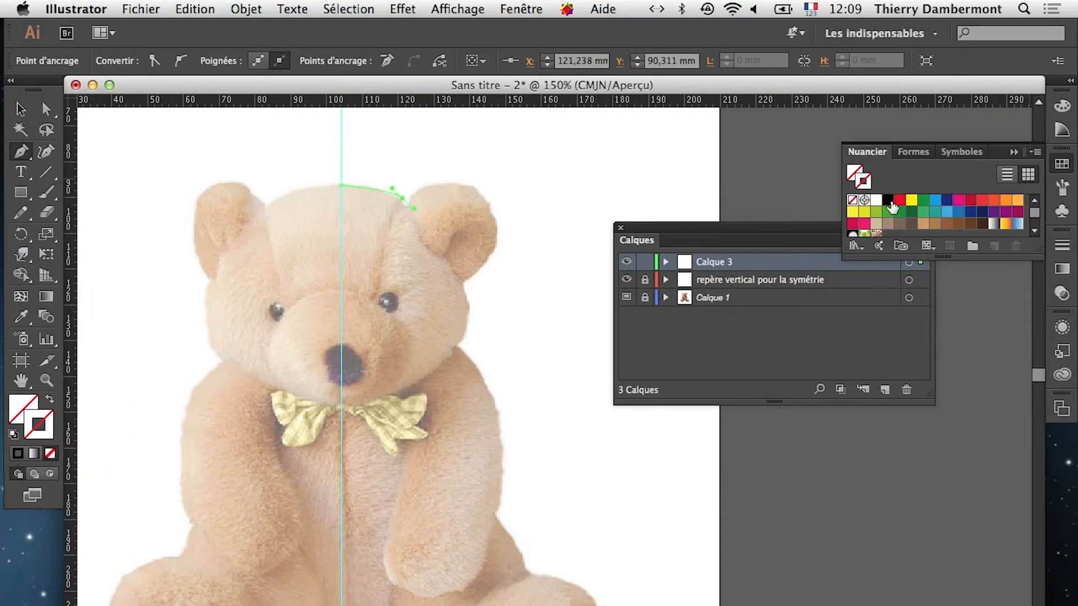
{"action": "left_click", "coordinate": [890, 202]}
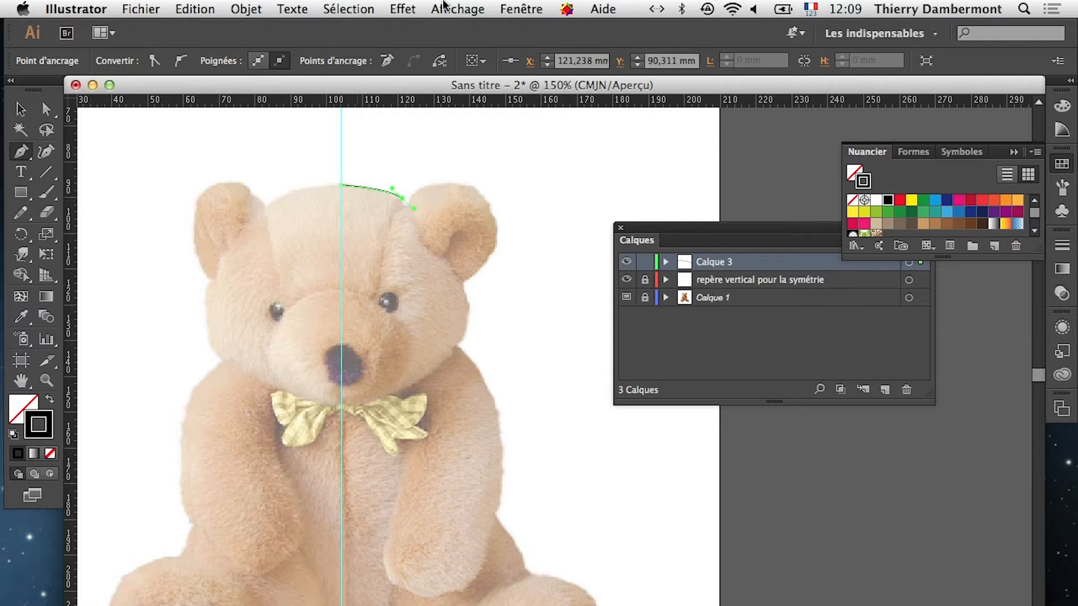
Step: Apply the Transformation effect to the head curve with Miroir sur l'axe X, the middle-left reference point and 1 copy
{"action": "left_click", "coordinate": [403, 9]}
{"action": "mouse_move", "coordinate": [512, 147]}
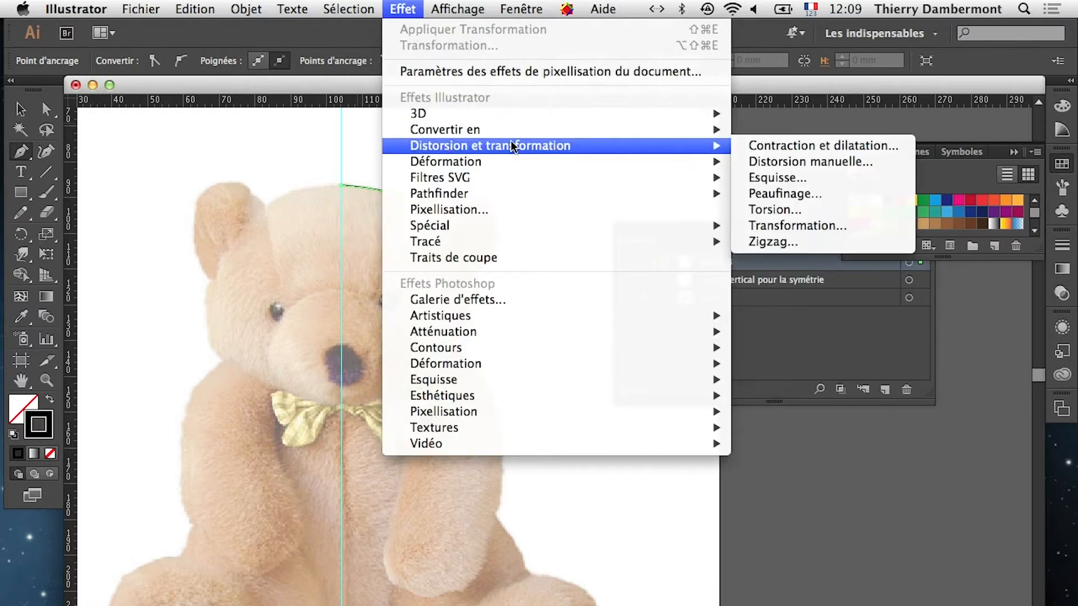
{"action": "left_click", "coordinate": [786, 225]}
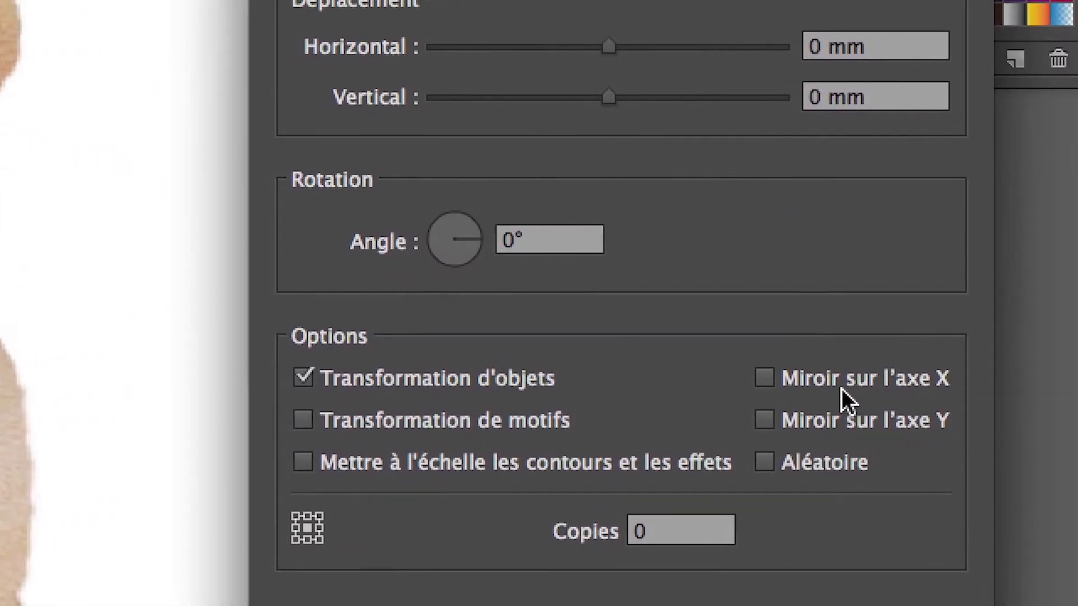
{"action": "left_click", "coordinate": [949, 380]}
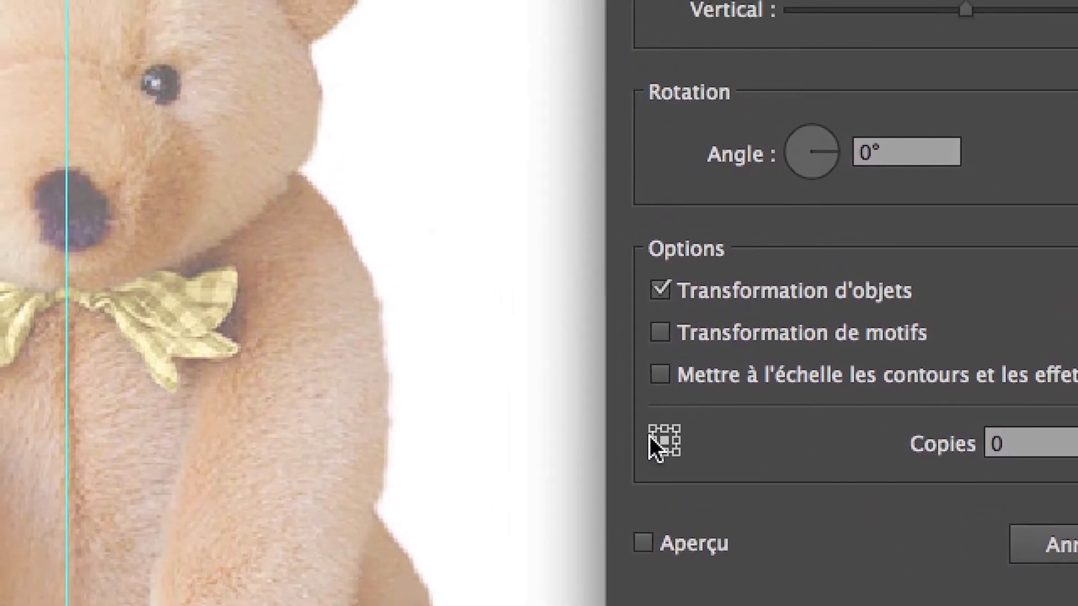
{"action": "left_click", "coordinate": [651, 438]}
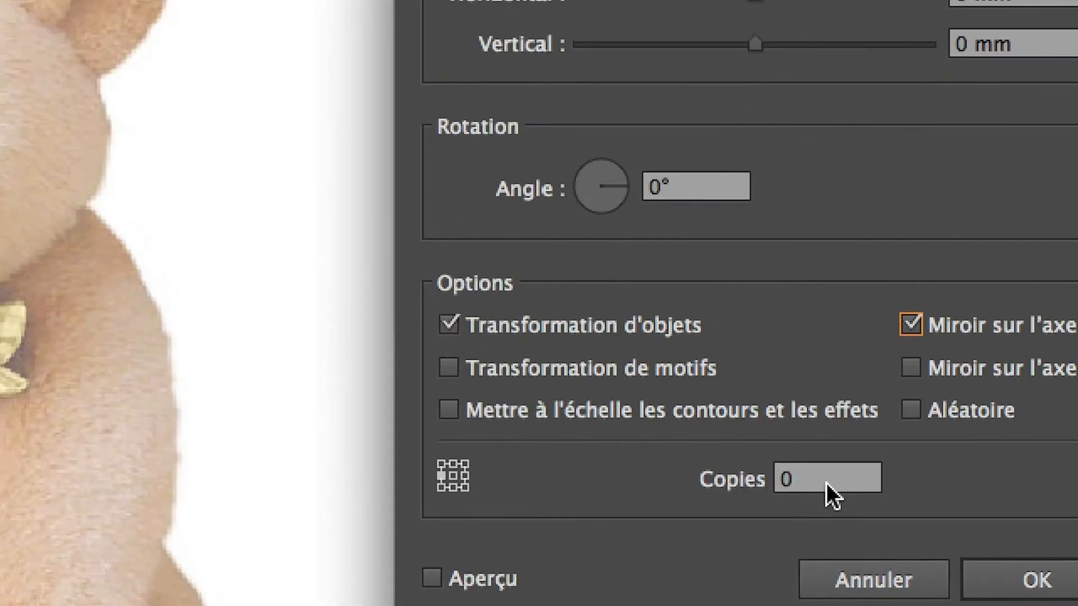
{"action": "left_click", "coordinate": [826, 483]}
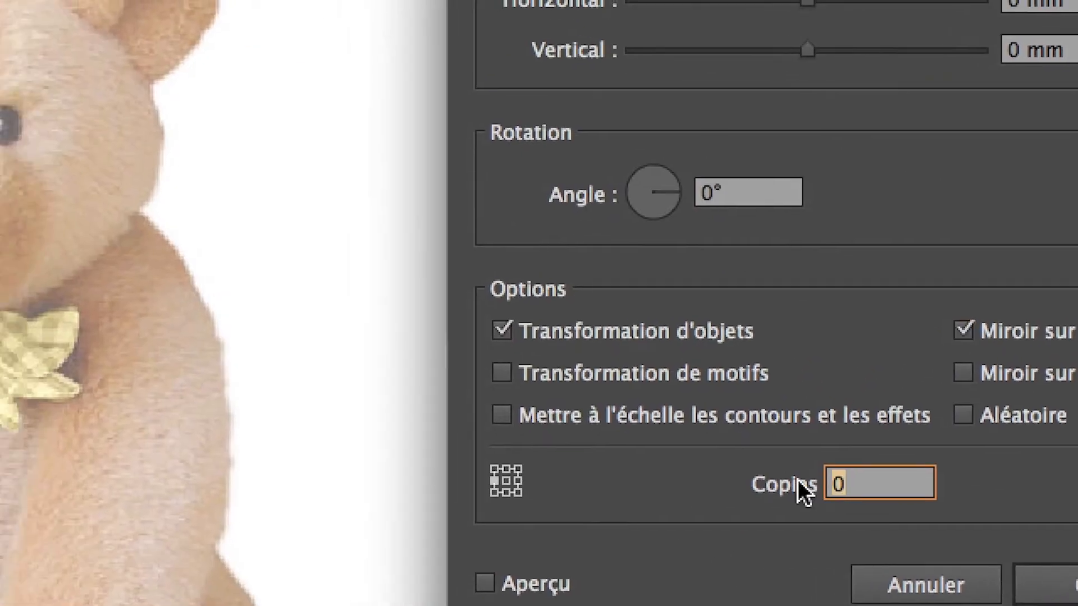
{"action": "type", "text": "1"}
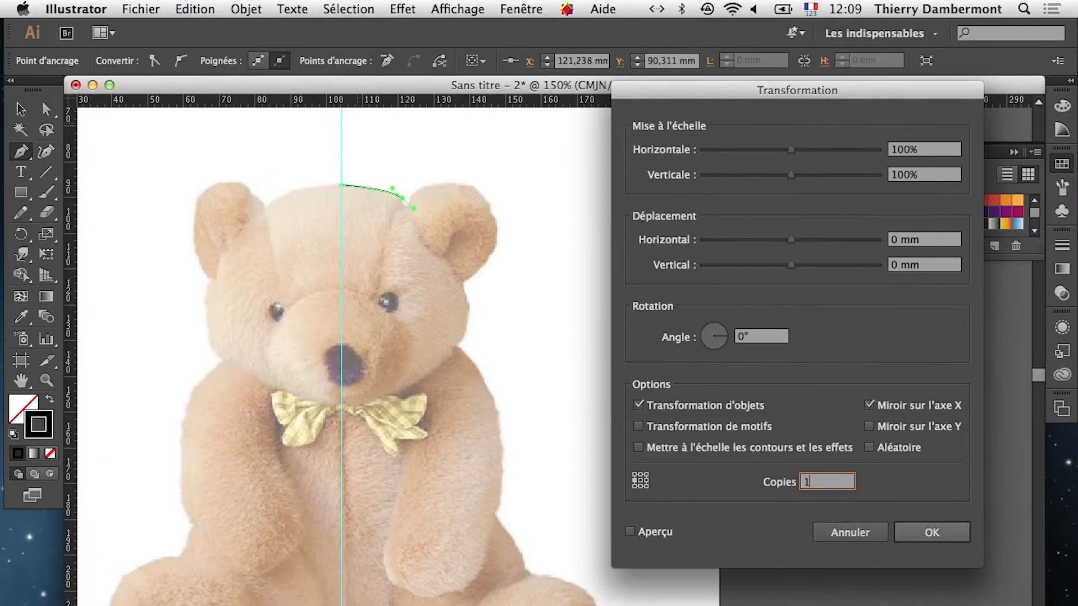
{"action": "key", "text": "Return"}
Step: Extend the head curve from its end anchor with a short segment to the ear's base, at about X 122 mm, Y 92 mm
{"action": "scroll", "coordinate": [421, 207], "scroll_direction": "up", "scroll_amount": 2}
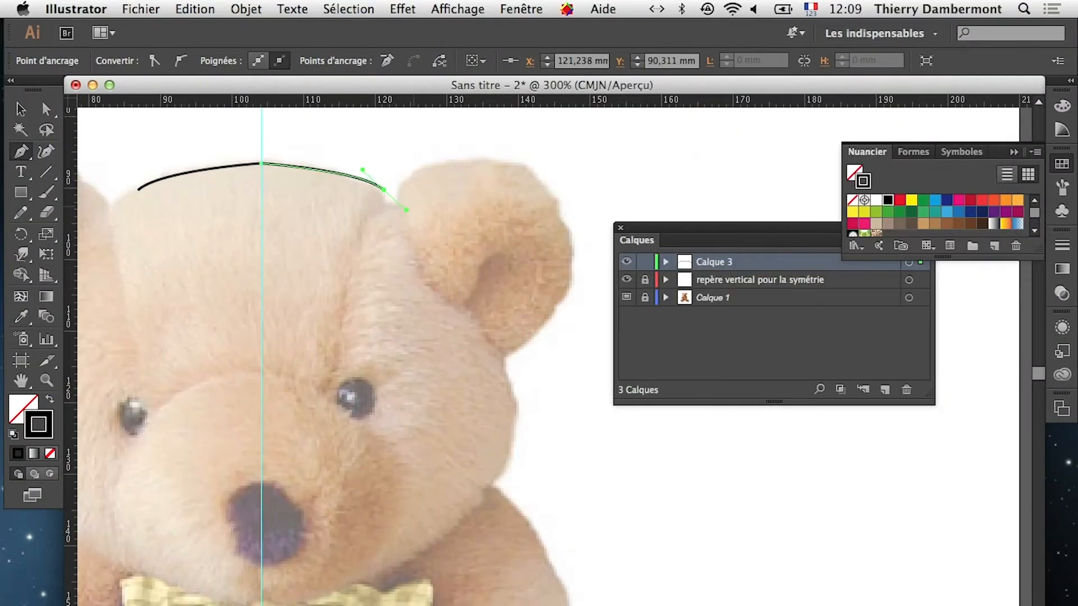
{"action": "left_click", "coordinate": [397, 196]}
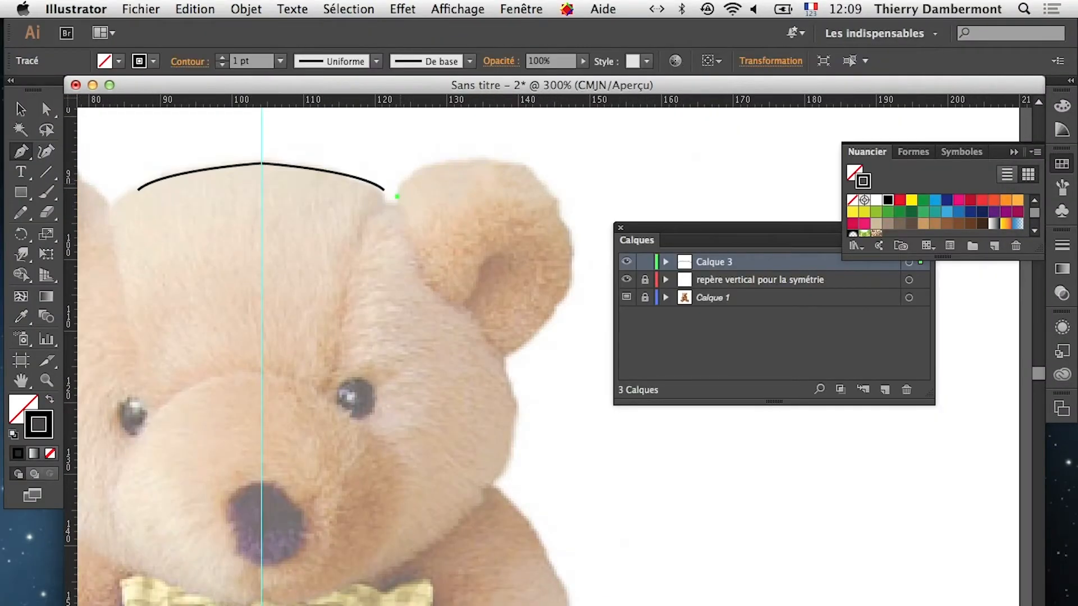
{"action": "key", "text": "super+z"}
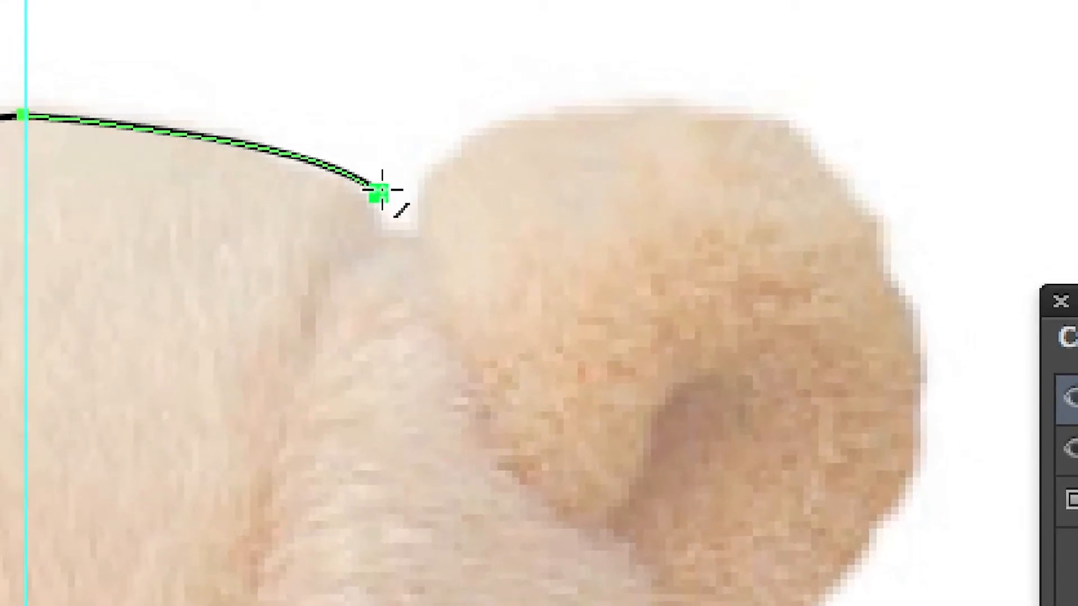
{"action": "left_click", "coordinate": [380, 192]}
{"action": "left_click", "coordinate": [401, 230]}
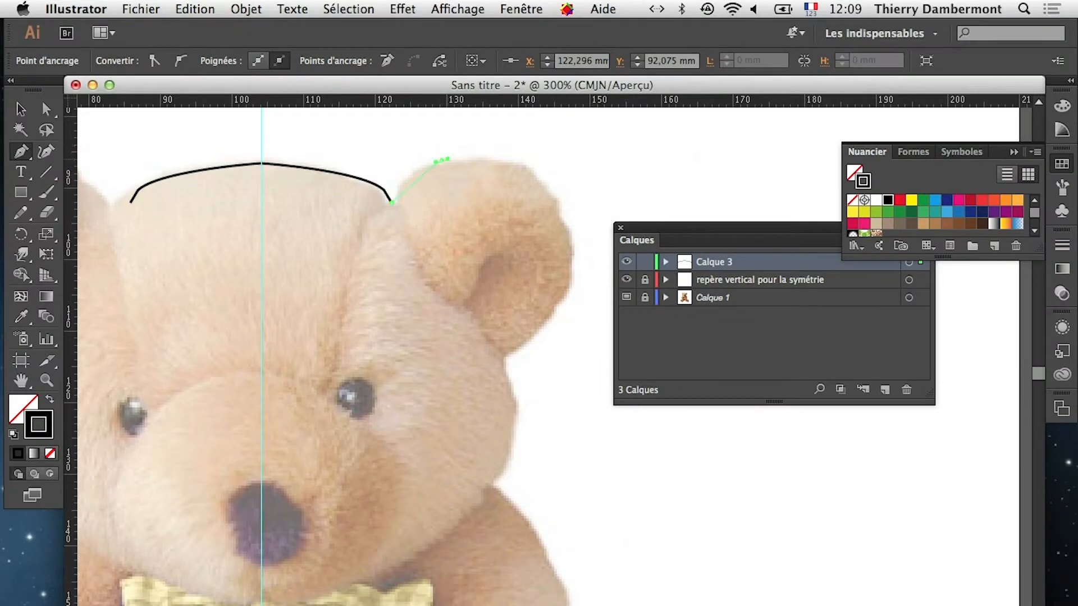
Step: Try continuing the path with a curved segment up along the top of the ear, and undo that segment
{"action": "left_click_drag", "start_coordinate": [441, 161], "coordinate": [463, 157]}
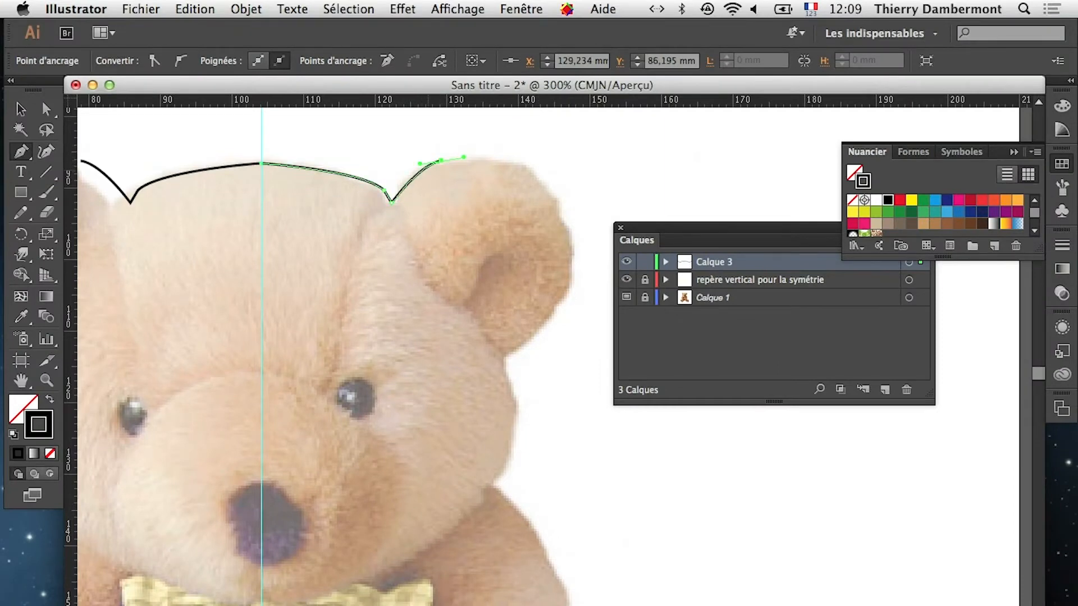
{"action": "key", "text": "super"}
{"action": "key", "text": "super+z"}
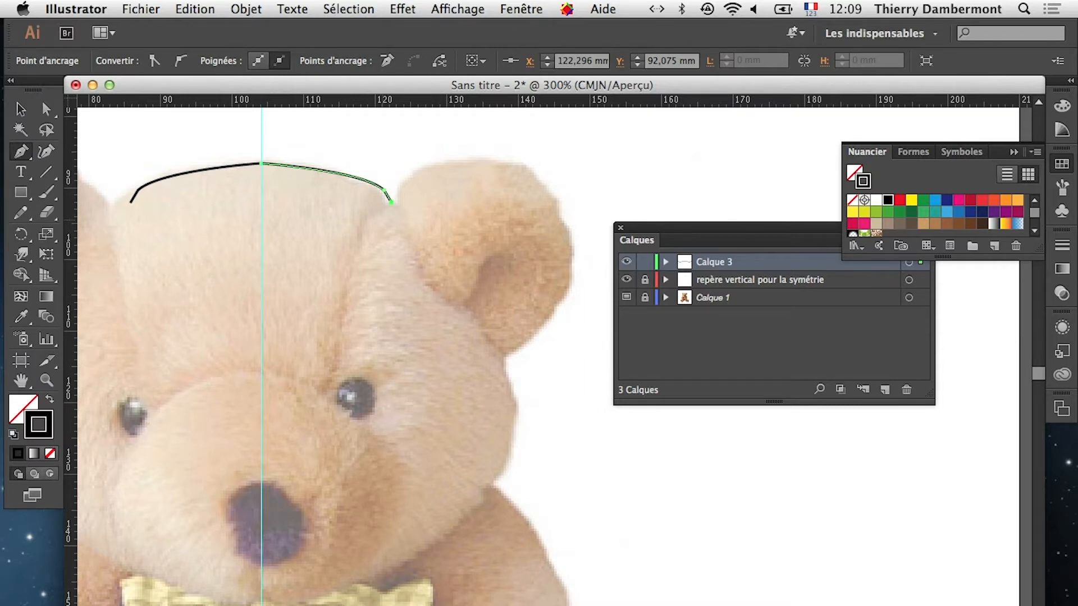
Step: Save the document as "teddy bear symétrique – 01.ai" in the mercredi-AI folder, in Adobe Illustrator (ai) format with the Illustrator CC version
{"action": "scroll", "coordinate": [392, 238], "scroll_direction": "left", "scroll_amount": 2}
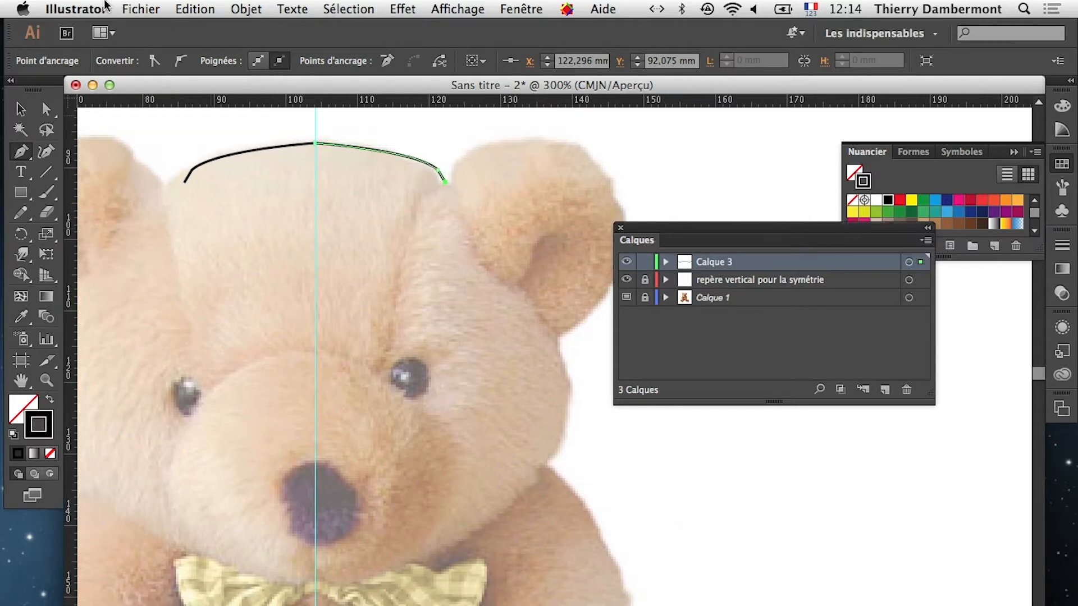
{"action": "left_click", "coordinate": [141, 10]}
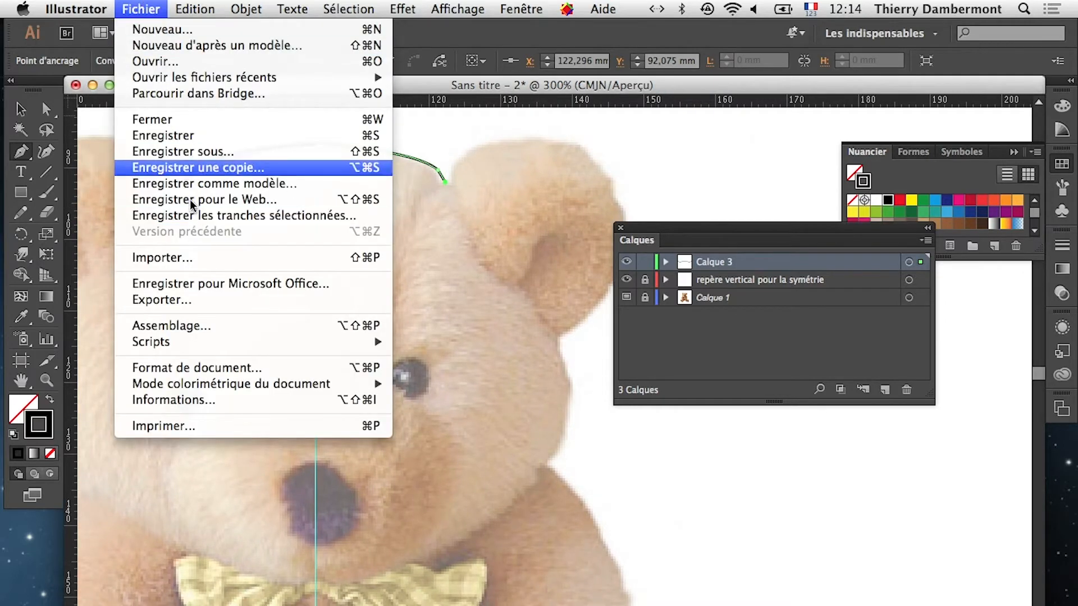
{"action": "left_click", "coordinate": [181, 152]}
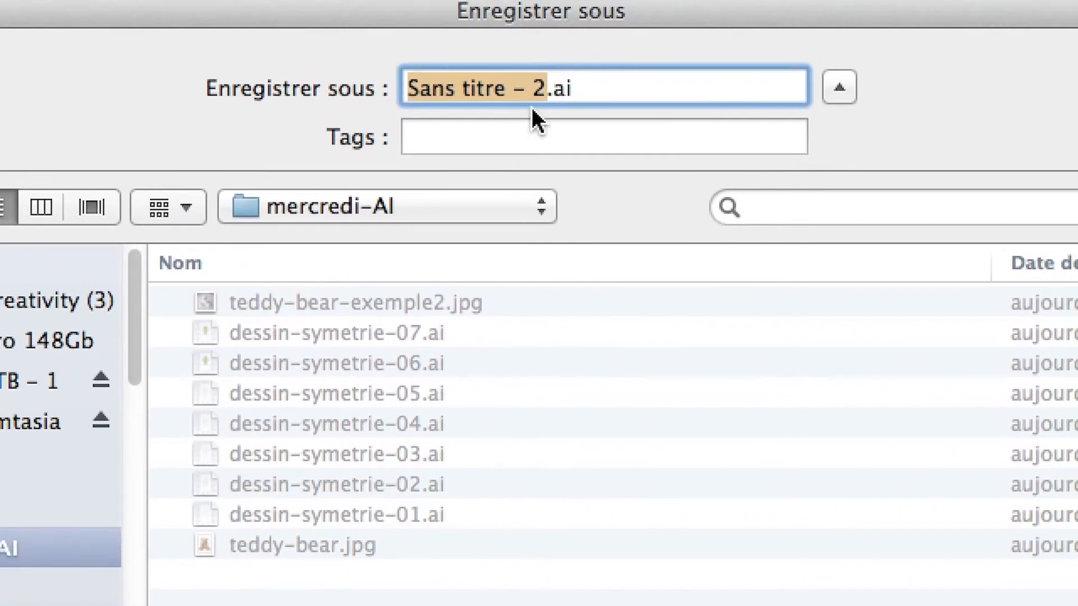
{"action": "type", "text": "TEDDY B"}
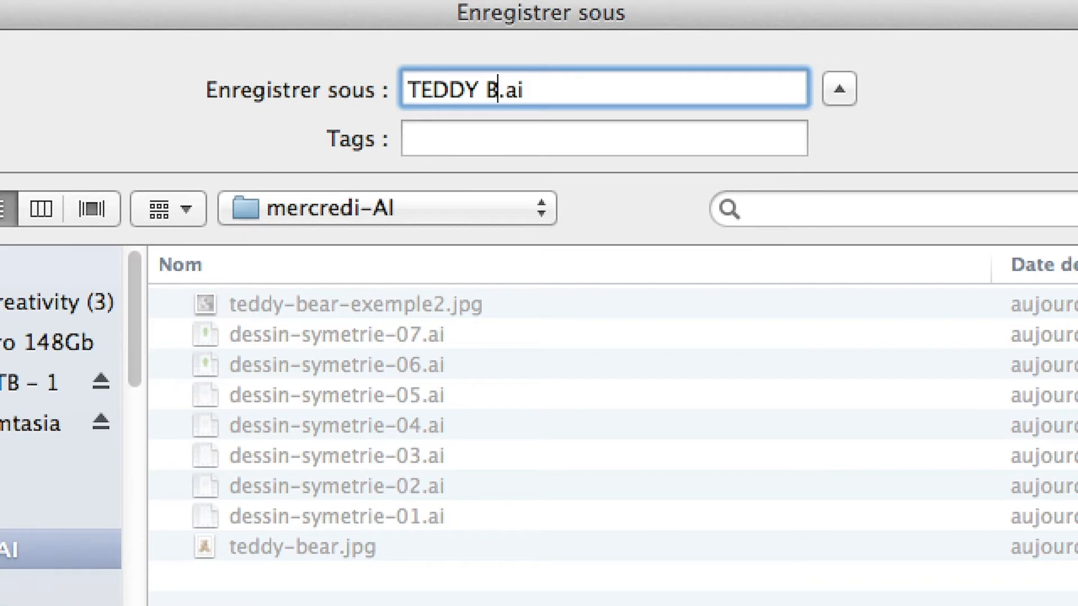
{"action": "key", "text": "BackSpace"}
{"action": "key", "text": "BackSpace"}
{"action": "key", "text": "BackSpace"}
{"action": "key", "text": "BackSpace"}
{"action": "key", "text": "BackSpace"}
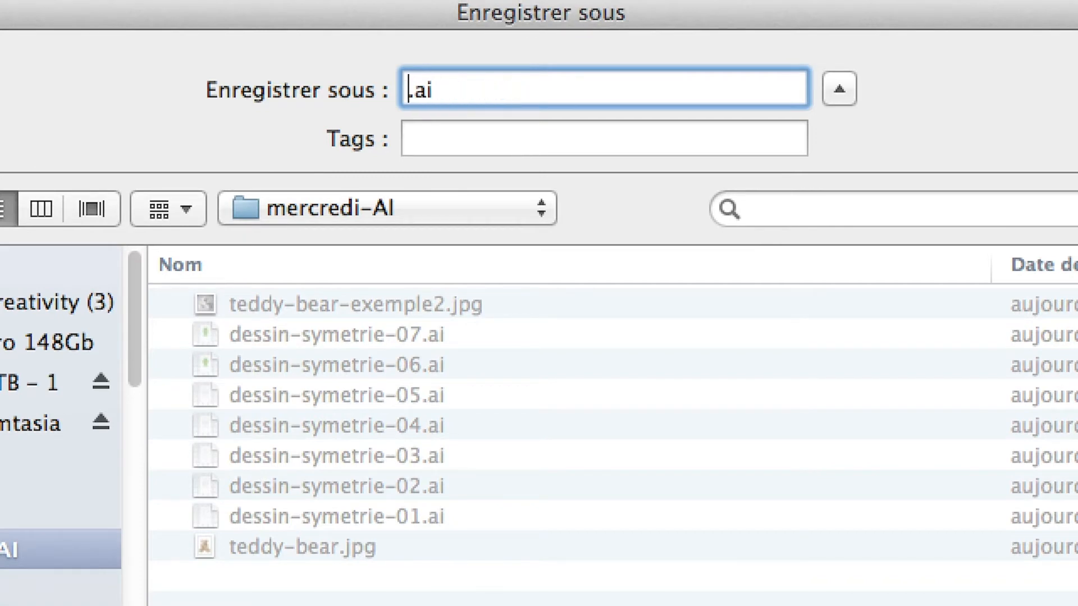
{"action": "type", "text": "teddy bear symétrique – 01"}
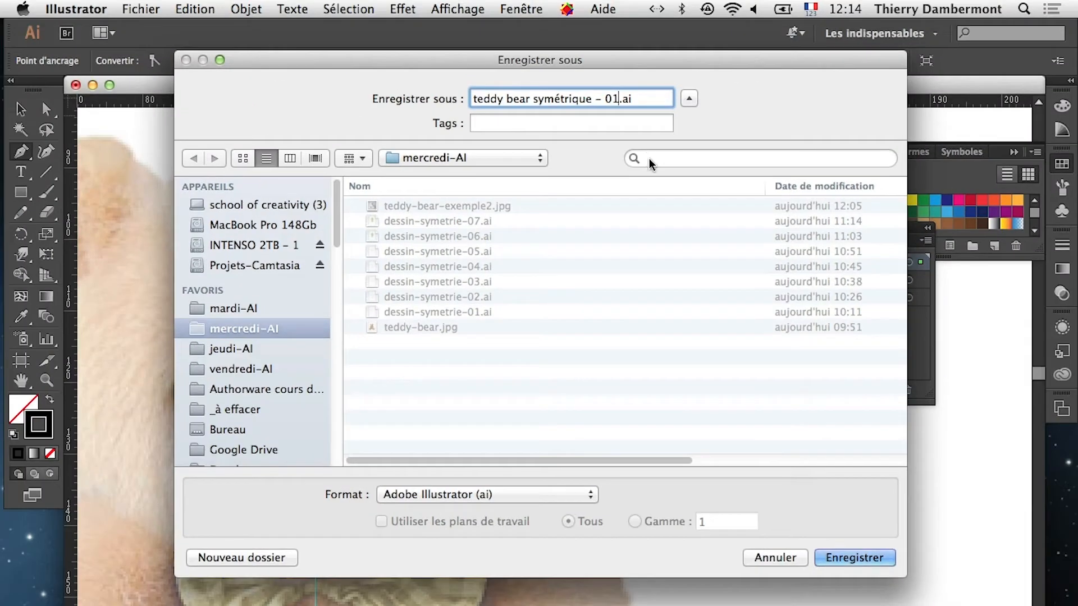
{"action": "left_click", "coordinate": [873, 559]}
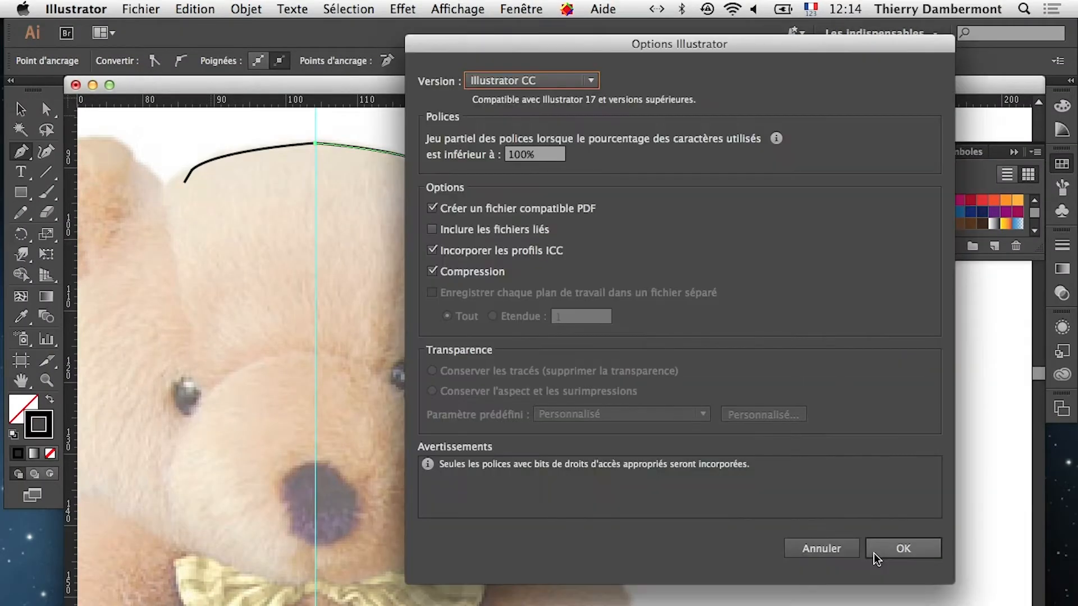
{"action": "left_click", "coordinate": [873, 553]}
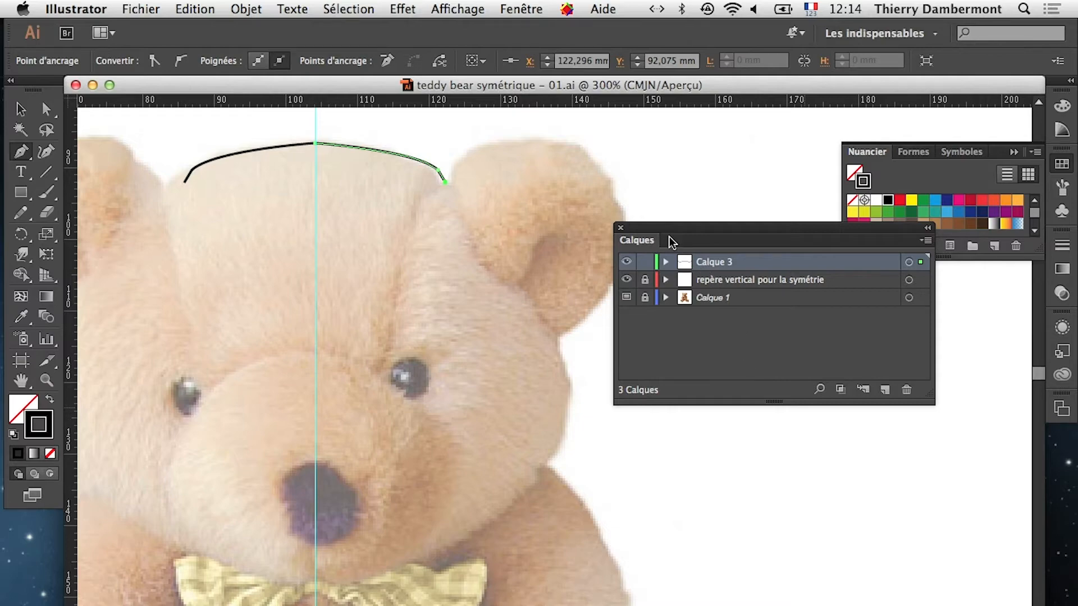
Step: Reselect the head curve and continue it from its end anchor to a smooth point on the ear's upper edge, at about X 141 mm, Y 87 mm
{"action": "left_click_drag", "start_coordinate": [669, 227], "coordinate": [792, 251]}
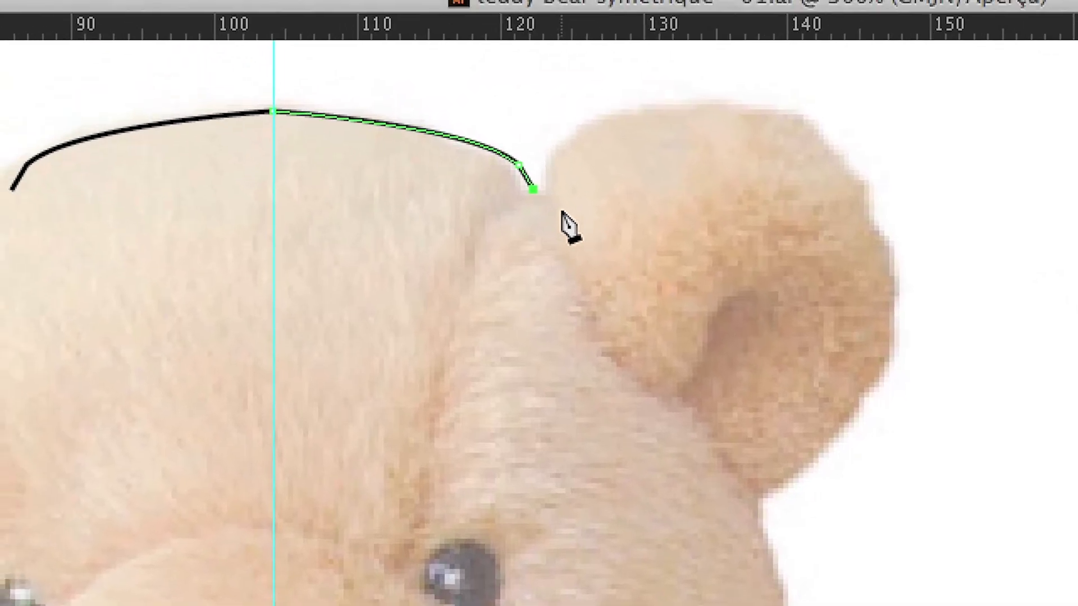
{"action": "left_click", "coordinate": [473, 148], "text": "super"}
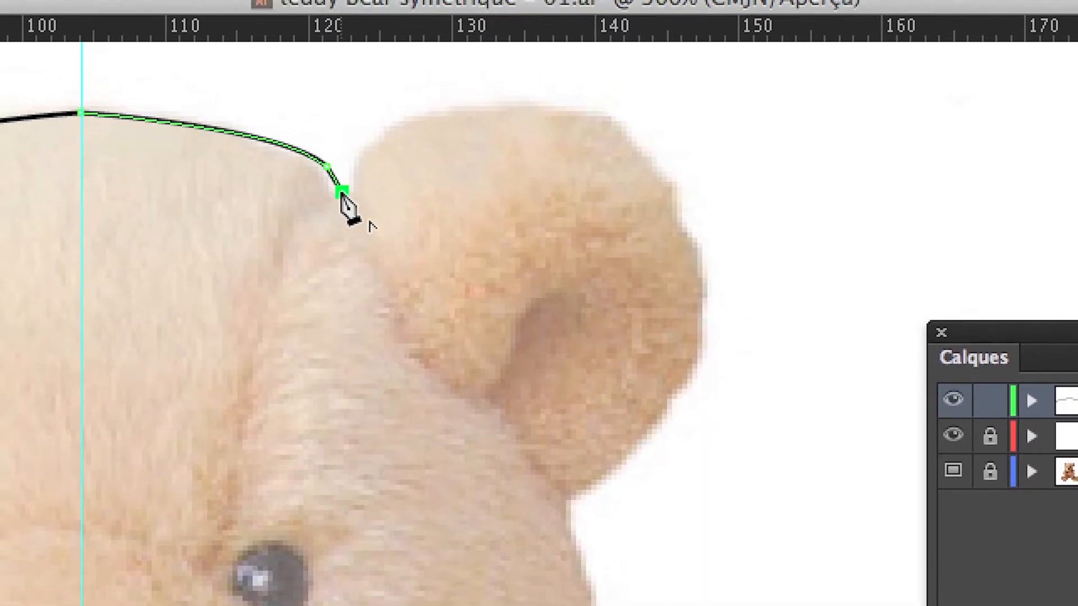
{"action": "scroll", "coordinate": [342, 196], "scroll_direction": "up", "scroll_amount": 4}
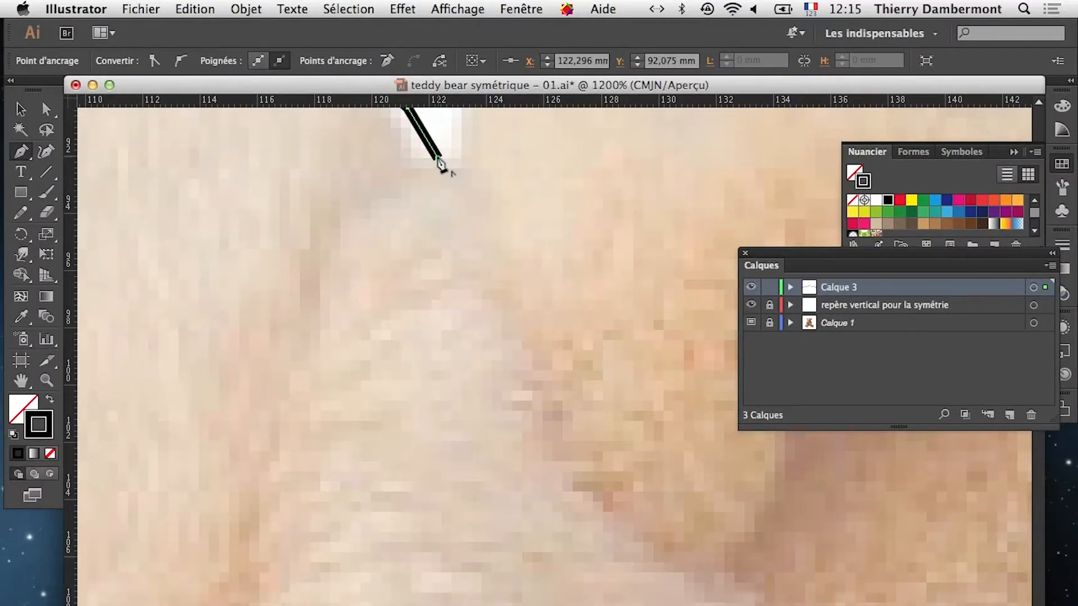
{"action": "scroll", "coordinate": [337, 174], "scroll_direction": "down", "scroll_amount": 3}
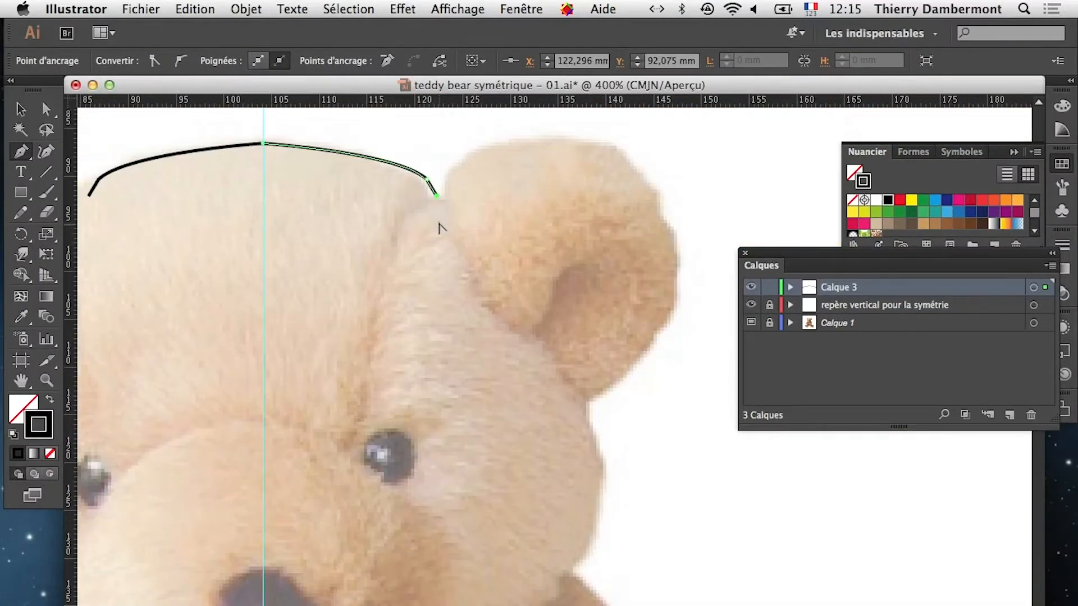
{"action": "left_click", "coordinate": [21, 108]}
{"action": "left_click", "coordinate": [535, 348]}
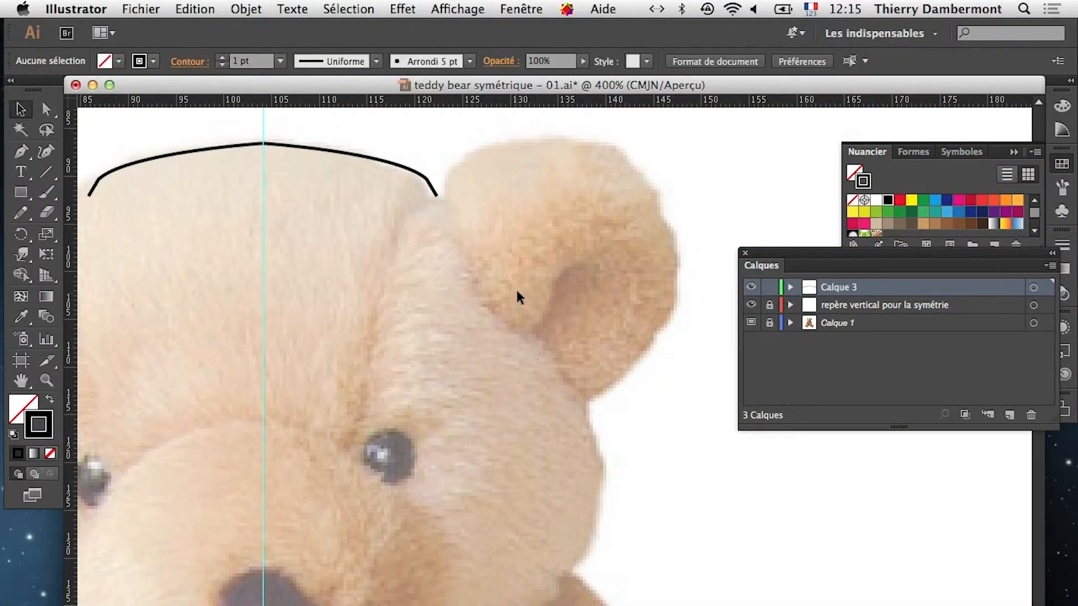
{"action": "left_click", "coordinate": [427, 178]}
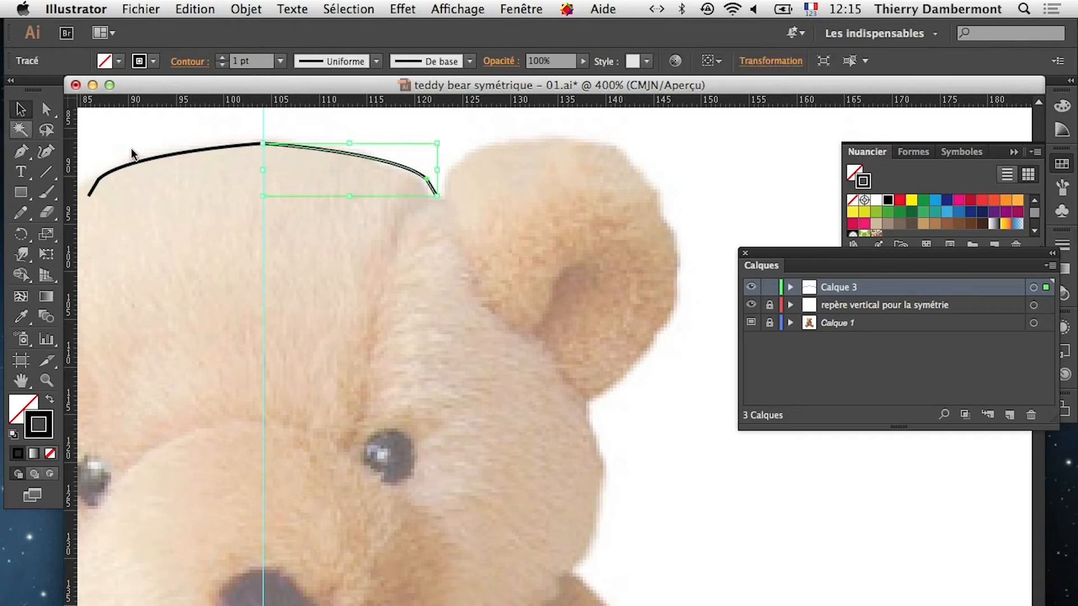
{"action": "key", "text": "p"}
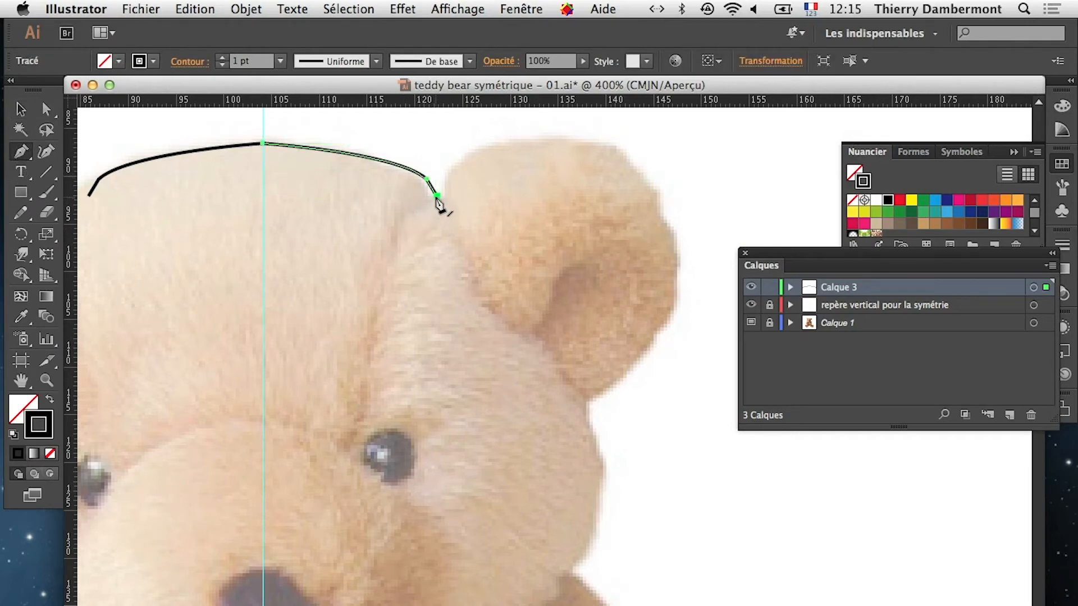
{"action": "key", "text": "super"}
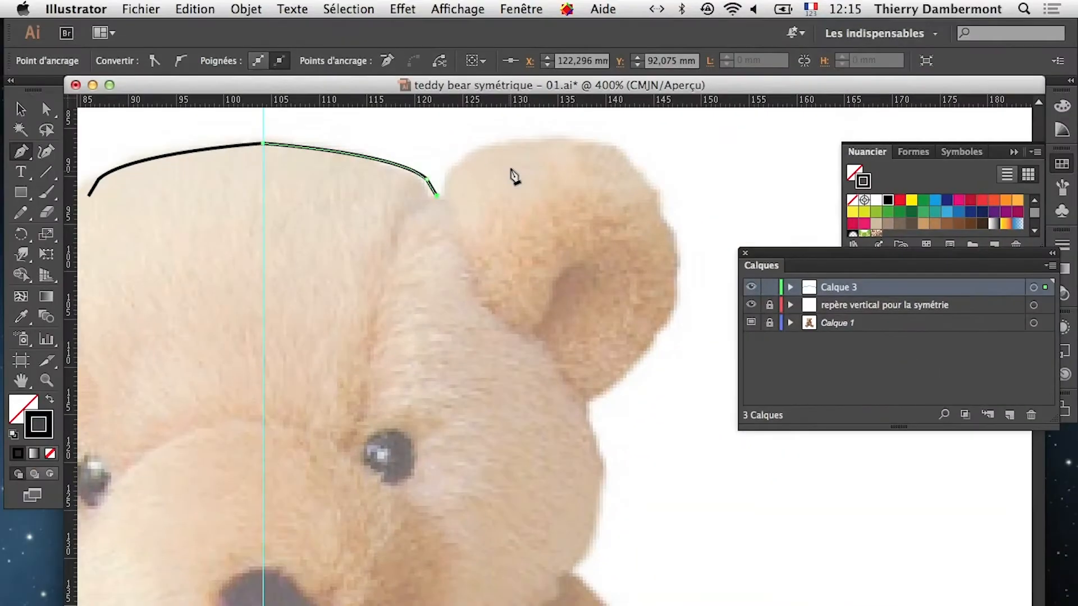
{"action": "left_click_drag", "start_coordinate": [835, 157], "coordinate": [552, 262]}
{"action": "mouse_move", "coordinate": [517, 210]}
{"action": "left_mouse_down"}
{"action": "mouse_move", "coordinate": [507, 215]}
{"action": "mouse_move", "coordinate": [524, 197]}
{"action": "left_mouse_up"}
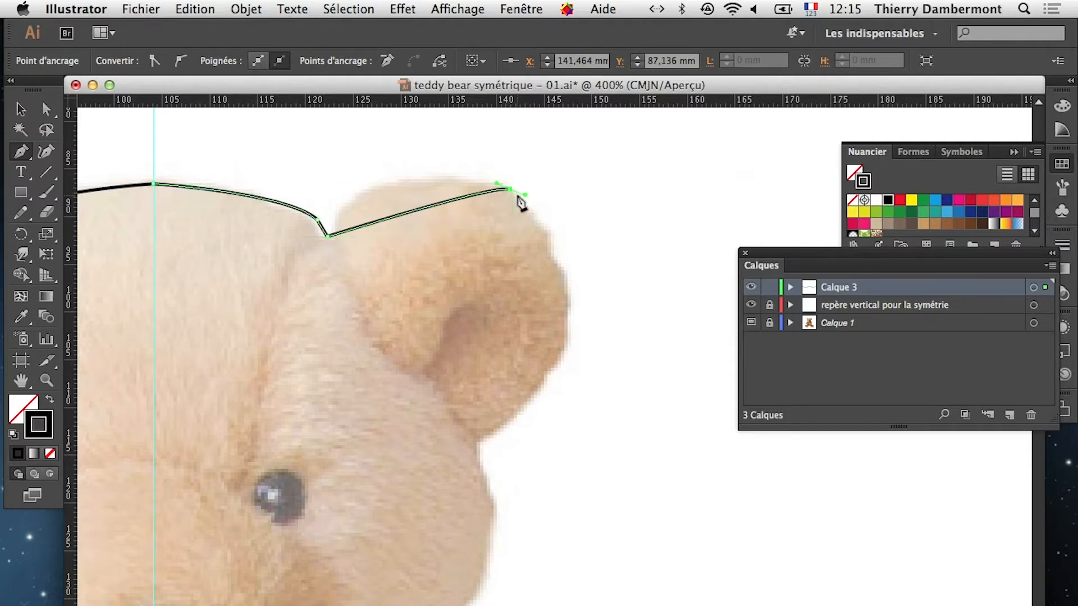
Step: Change the colour of layer Calque 3 to Magenta
{"action": "double_click", "coordinate": [897, 291]}
{"action": "left_click", "coordinate": [514, 172]}
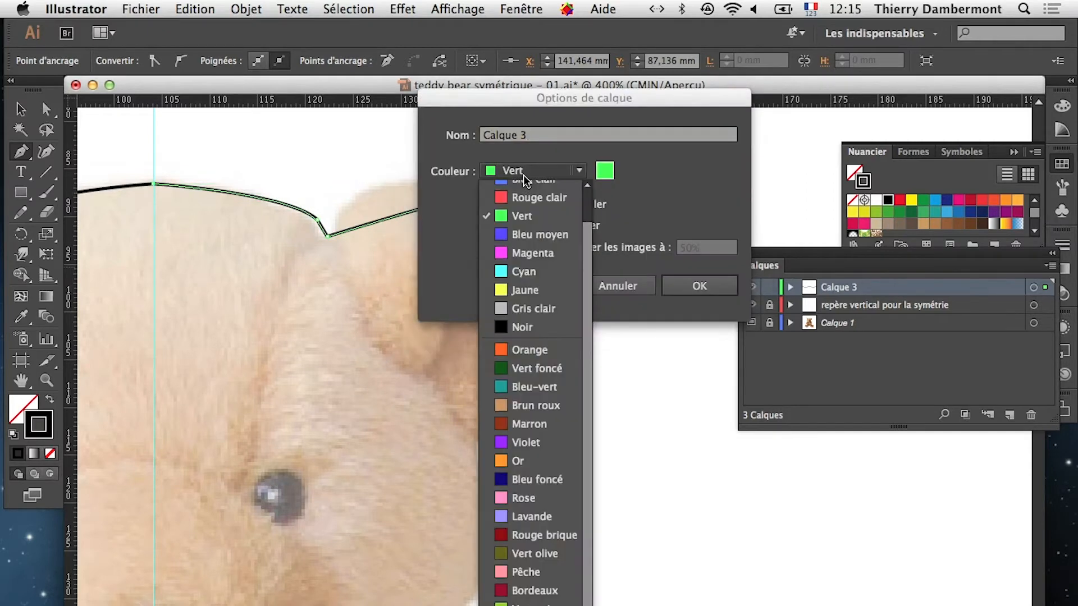
{"action": "left_click", "coordinate": [515, 230]}
{"action": "left_click", "coordinate": [675, 286]}
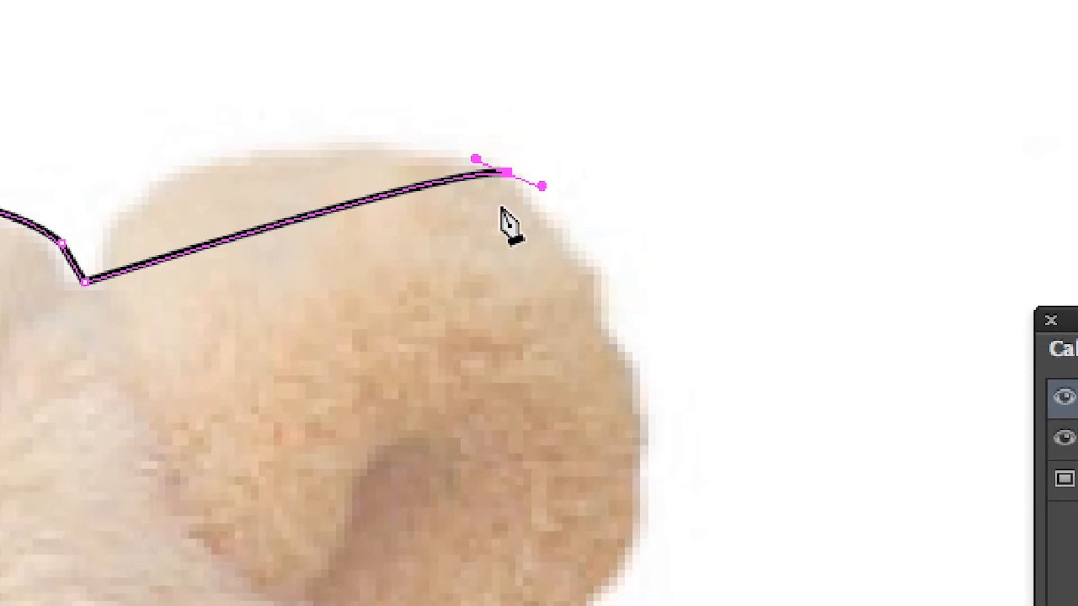
Step: Make Direct Selection the Pen's temporary selection tool by activating it before the Pen, with the toolbox floated over the artwork
{"action": "key", "text": "ctrl"}
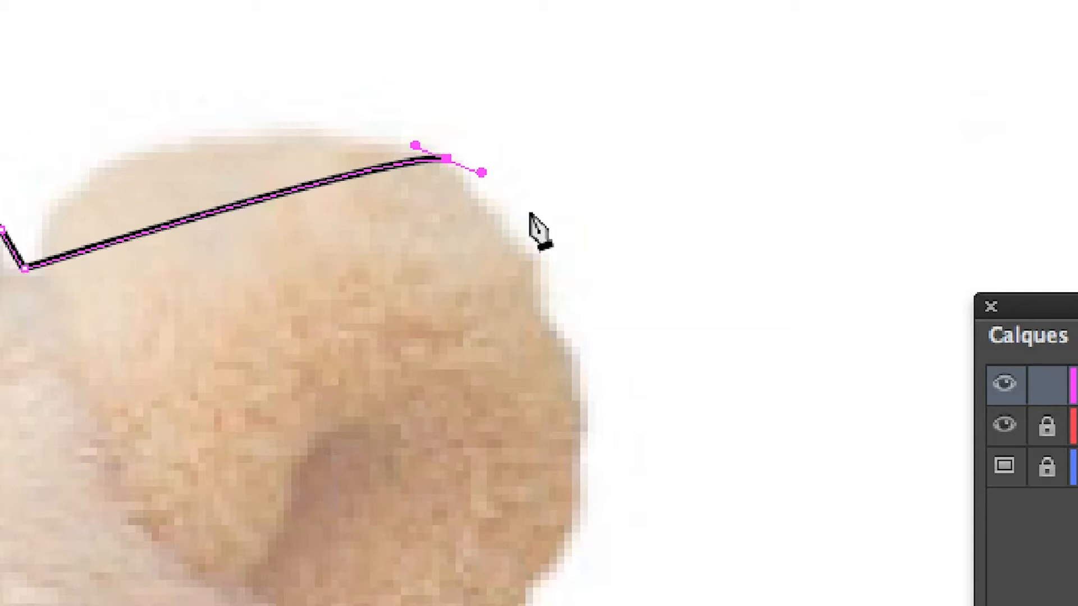
{"action": "key", "text": "ctrl"}
{"action": "key", "text": "ctrl"}
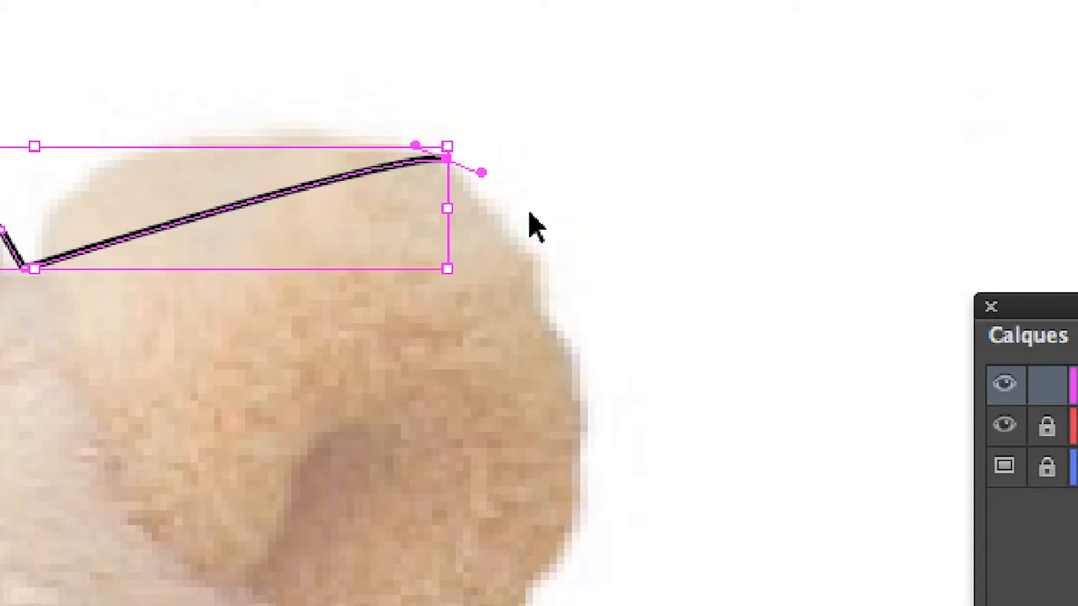
{"action": "key", "text": "ctrl"}
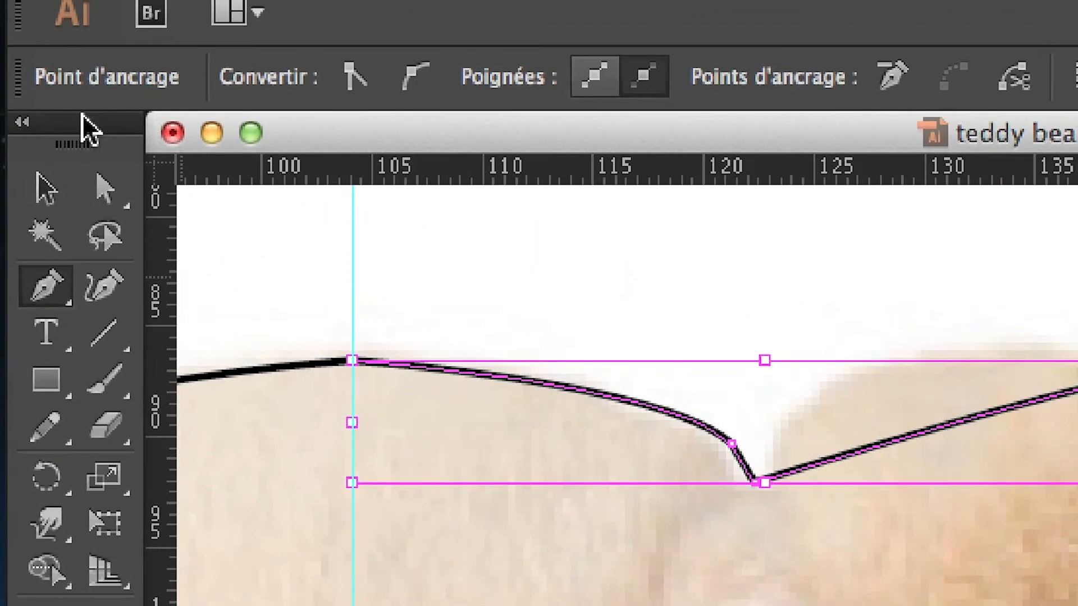
{"action": "left_click_drag", "start_coordinate": [88, 46], "coordinate": [554, 154]}
{"action": "left_click", "coordinate": [237, 184]}
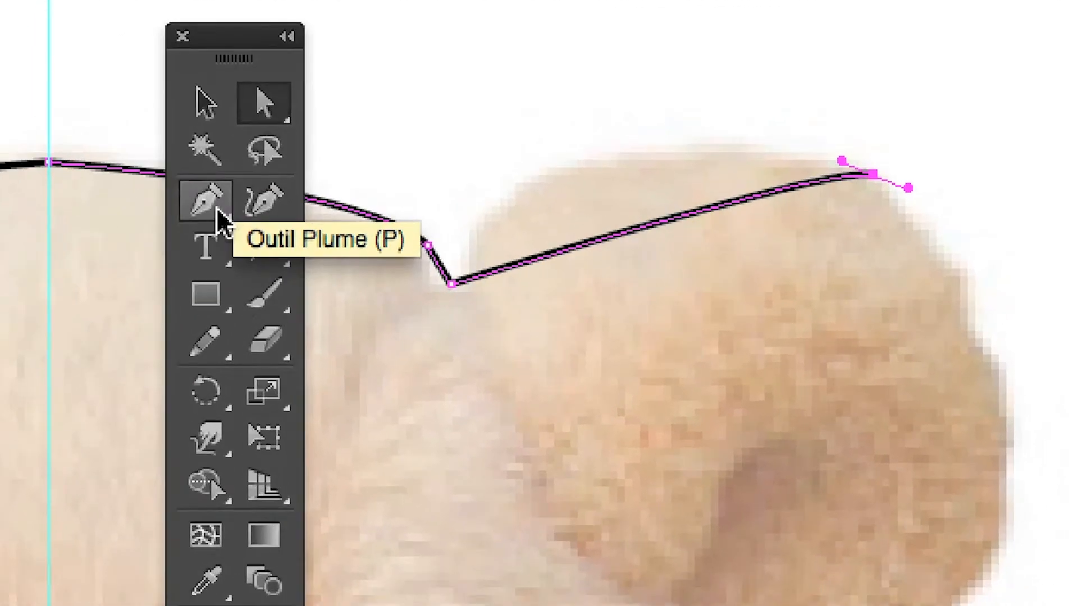
{"action": "left_click", "coordinate": [186, 277]}
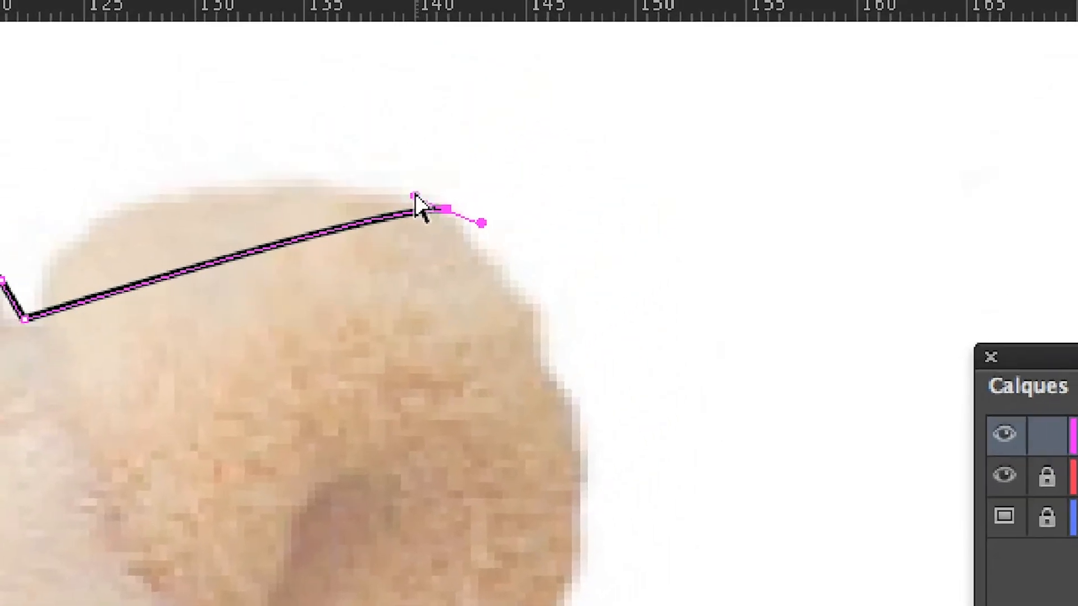
Step: Lengthen the end anchor's incoming handle so the segment arcs along the ear's top, undoing any stray anchor placed off the path
{"action": "left_click_drag", "start_coordinate": [415, 197], "coordinate": [78, 95]}
{"action": "left_click_drag", "start_coordinate": [306, 163], "coordinate": [307, 163]}
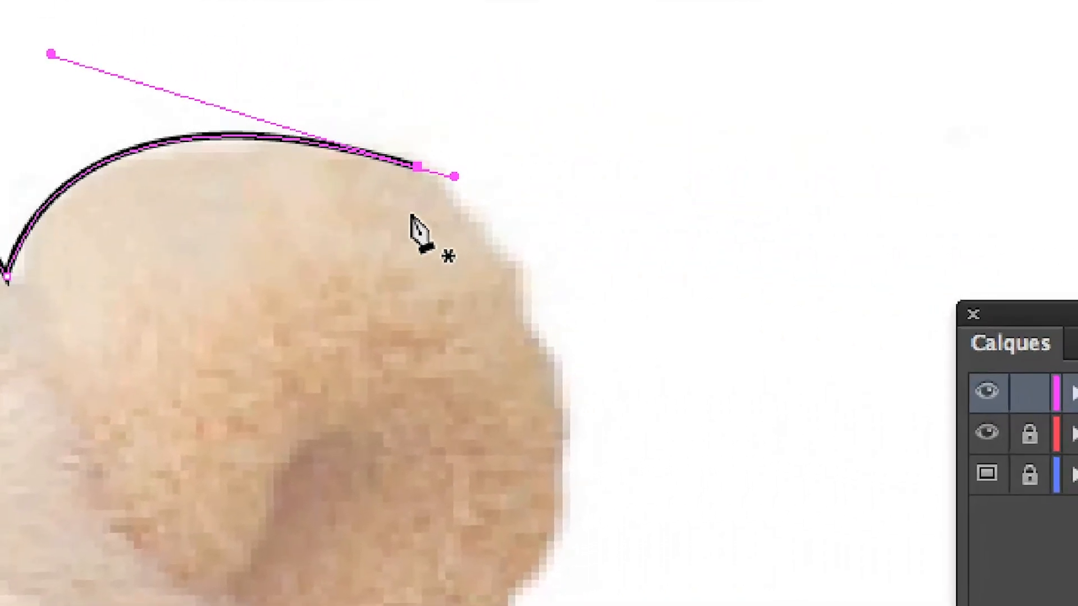
{"action": "left_click_drag", "start_coordinate": [457, 258], "coordinate": [466, 271]}
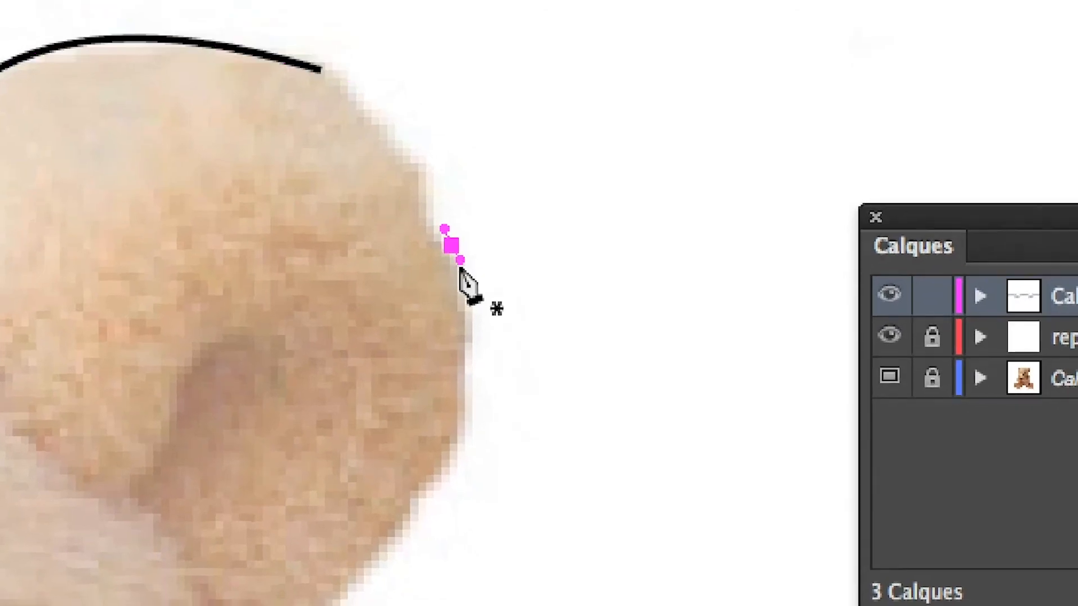
{"action": "key", "text": "super+z"}
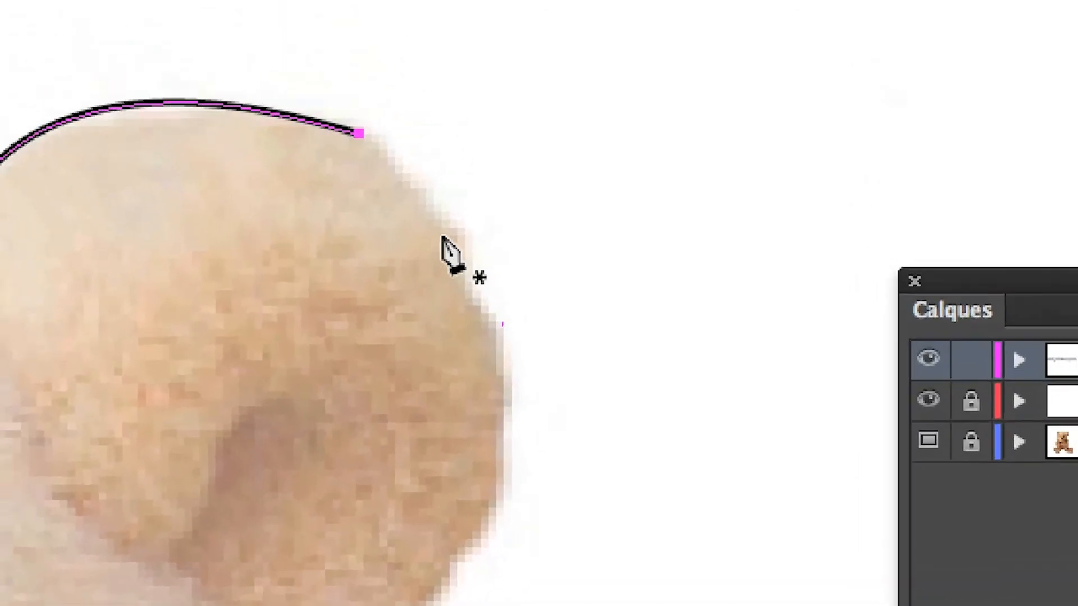
Step: Resume the path from its end anchor and draw a curved segment down the ear's outer edge, at about X 147 mm
{"action": "left_click", "coordinate": [415, 201]}
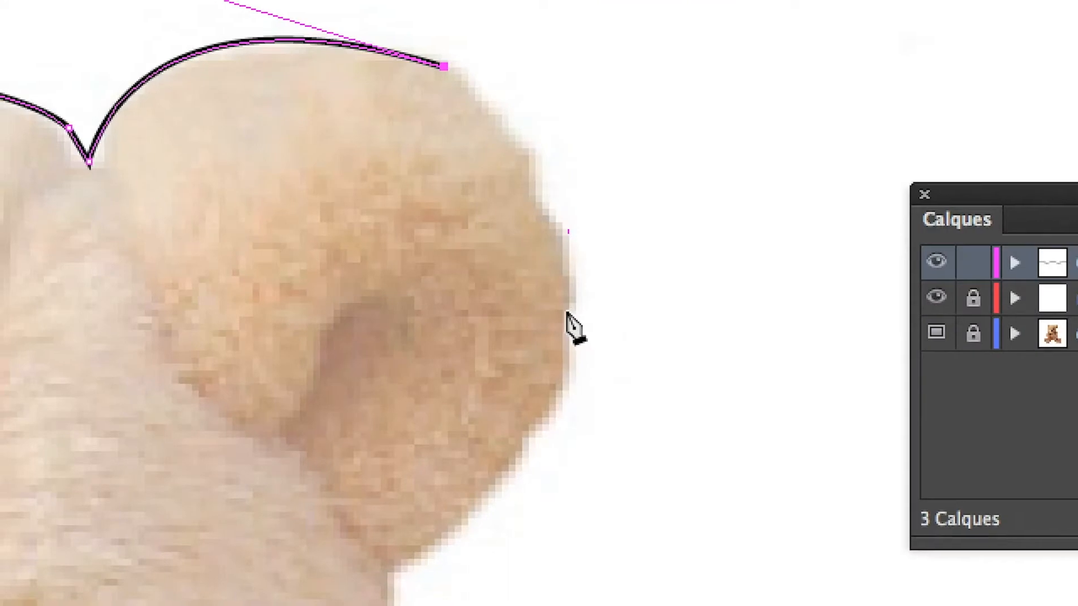
{"action": "left_click", "coordinate": [566, 330]}
{"action": "left_click_drag", "start_coordinate": [566, 326], "coordinate": [564, 341]}
{"action": "left_click_drag", "start_coordinate": [569, 305], "coordinate": [568, 131]}
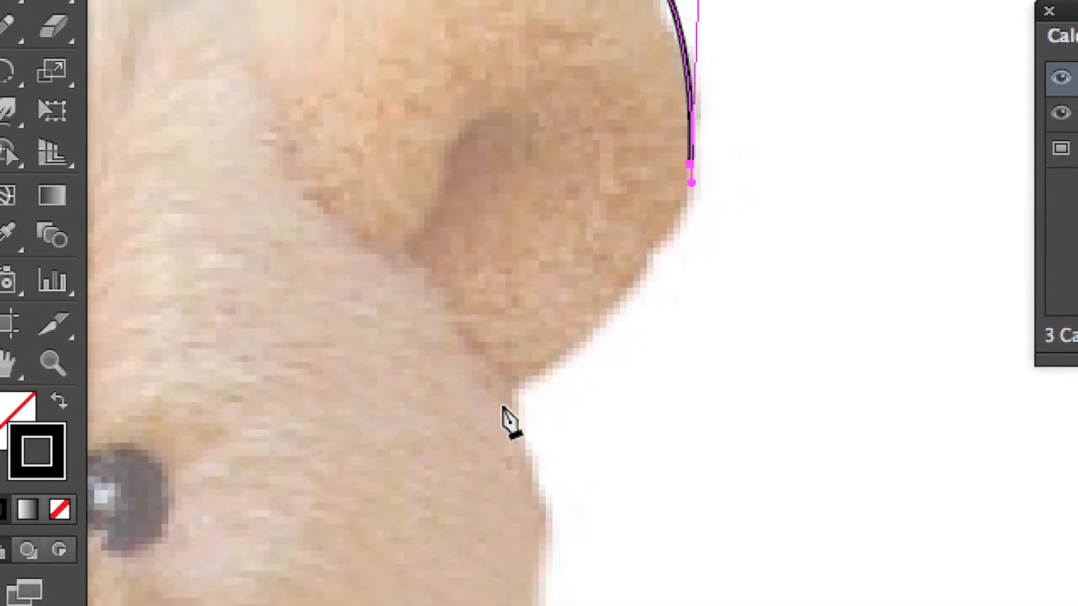
Step: Add a curved segment along the ear's lower edge to where it meets the head, at about X 137 mm, Y 114 mm
{"action": "left_click_drag", "start_coordinate": [446, 427], "coordinate": [430, 434]}
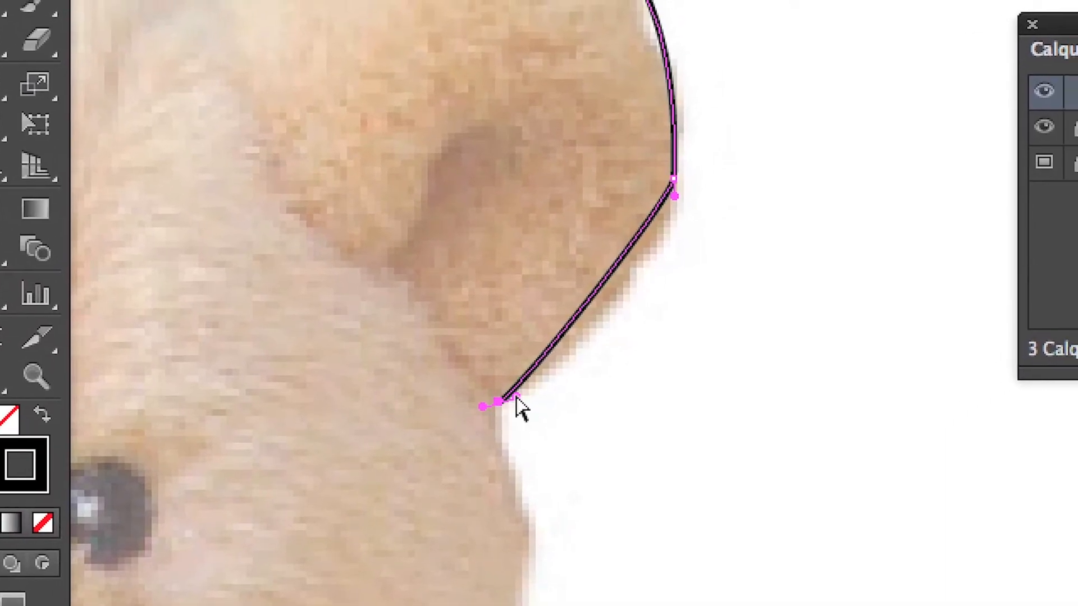
{"action": "left_click_drag", "start_coordinate": [525, 392], "coordinate": [700, 281]}
{"action": "left_click_drag", "start_coordinate": [581, 365], "coordinate": [564, 337]}
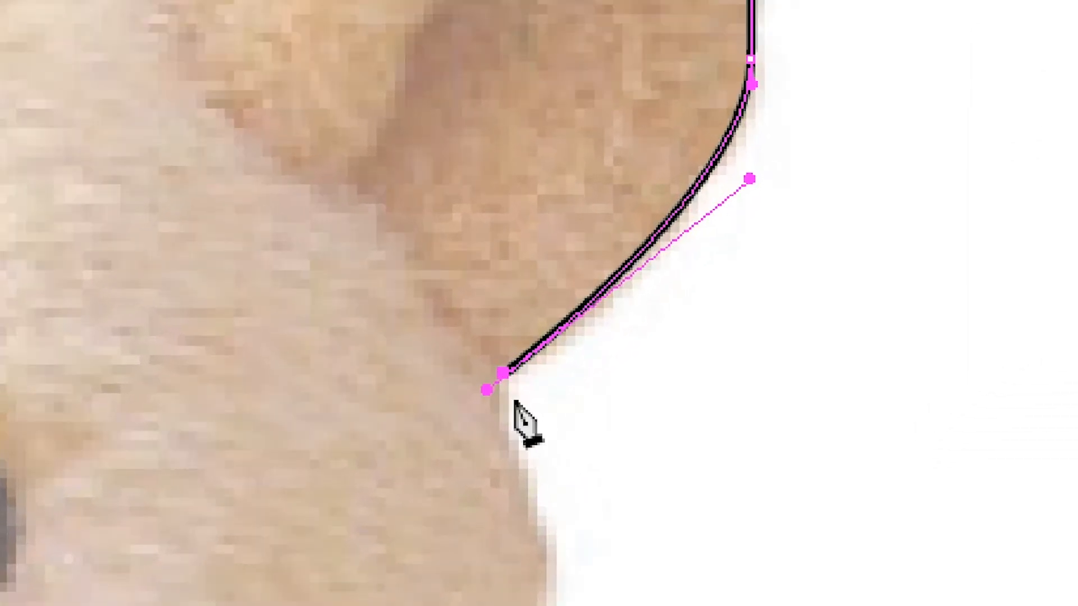
Step: Turn the path sharply at the ear's lower base and trace the cheek with two curved segments down to the shoulder
{"action": "left_click_drag", "start_coordinate": [505, 399], "coordinate": [467, 288]}
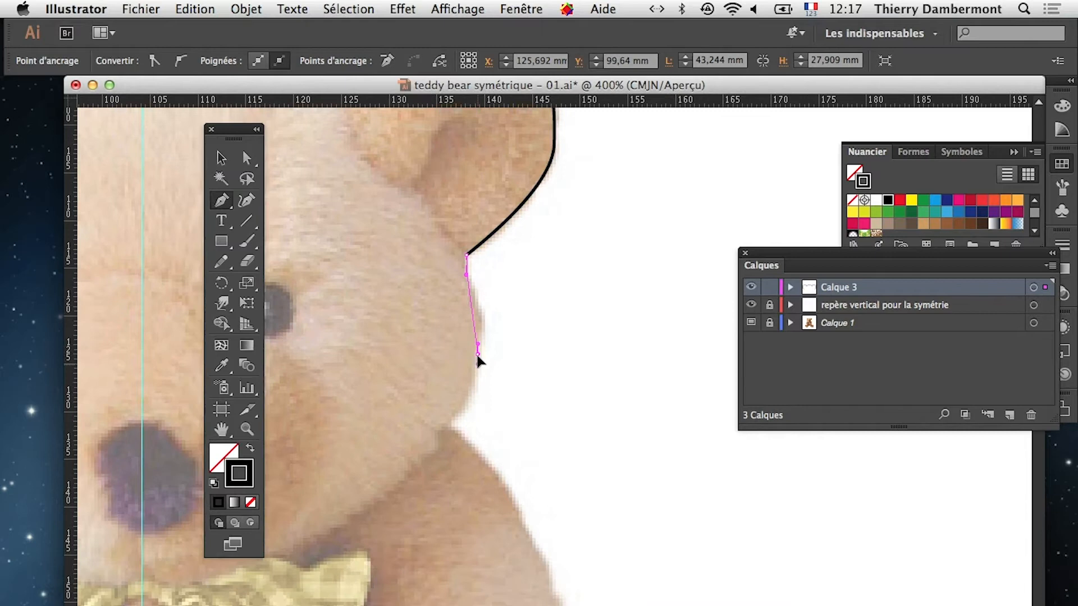
{"action": "mouse_move", "coordinate": [478, 356]}
{"action": "left_mouse_down"}
{"action": "mouse_move", "coordinate": [478, 366]}
{"action": "mouse_move", "coordinate": [498, 234]}
{"action": "left_mouse_up"}
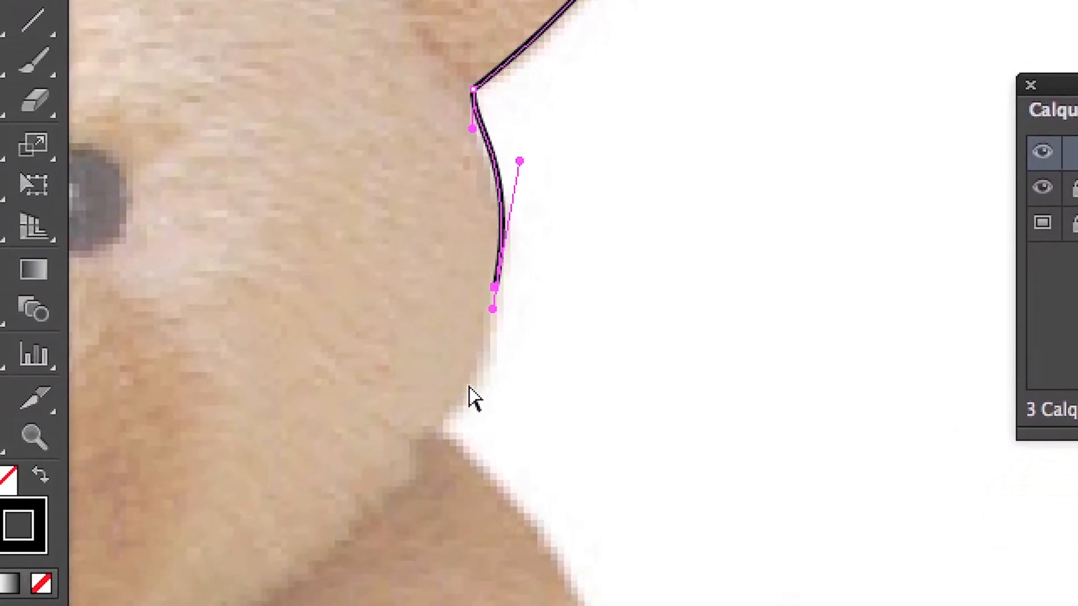
{"action": "left_click", "coordinate": [406, 516]}
{"action": "left_click_drag", "start_coordinate": [456, 409], "coordinate": [516, 332]}
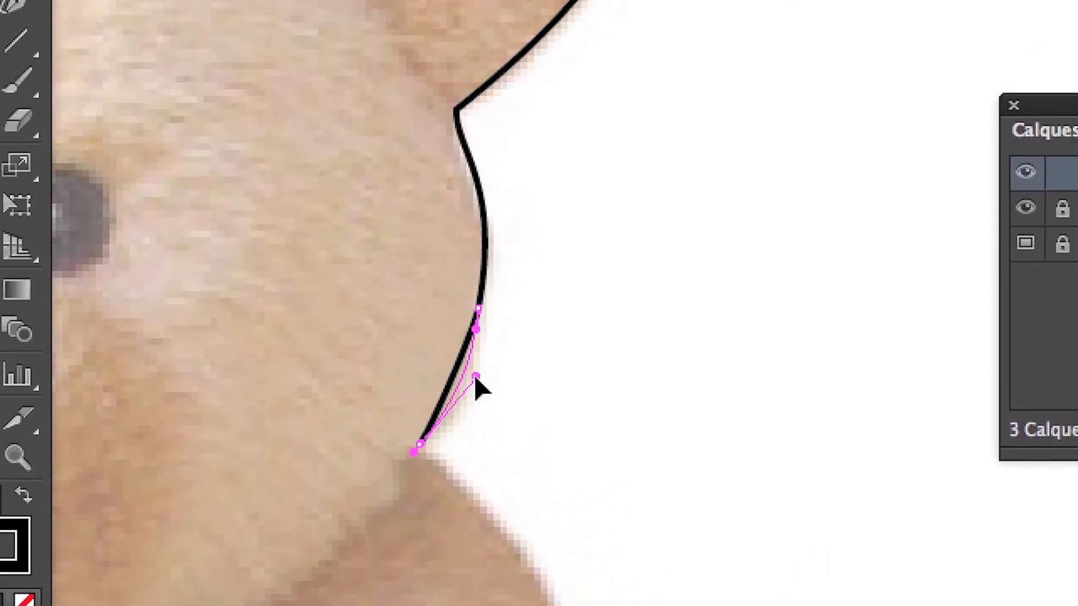
{"action": "left_click_drag", "start_coordinate": [475, 377], "coordinate": [476, 373]}
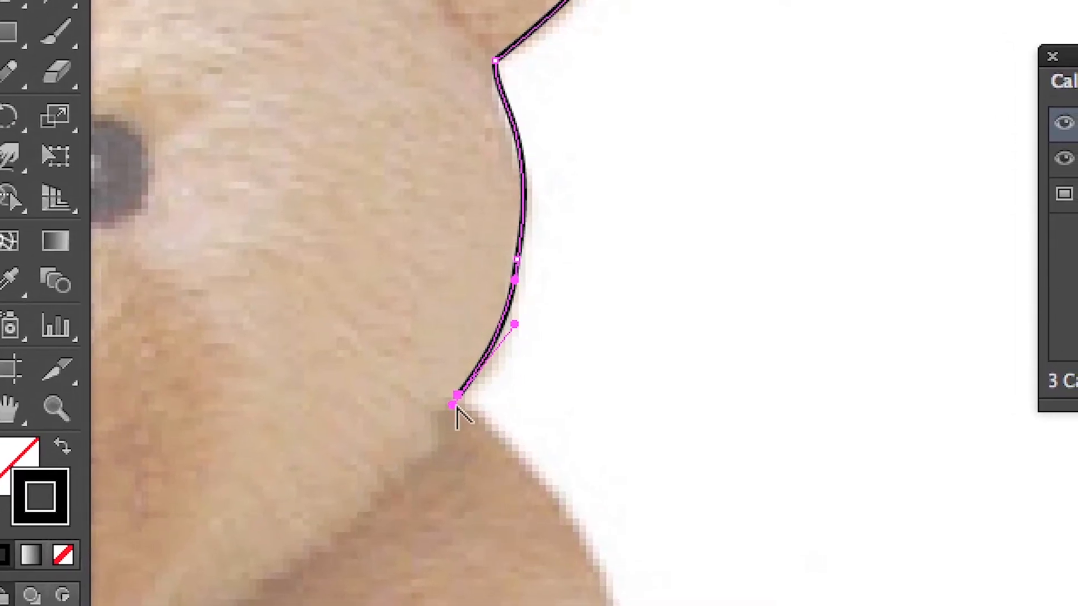
Step: Resume the path from the cheek's lower corner and trace the shoulder with a curved segment to about X 144 mm, Y 141 mm
{"action": "left_click_drag", "start_coordinate": [454, 406], "coordinate": [493, 417]}
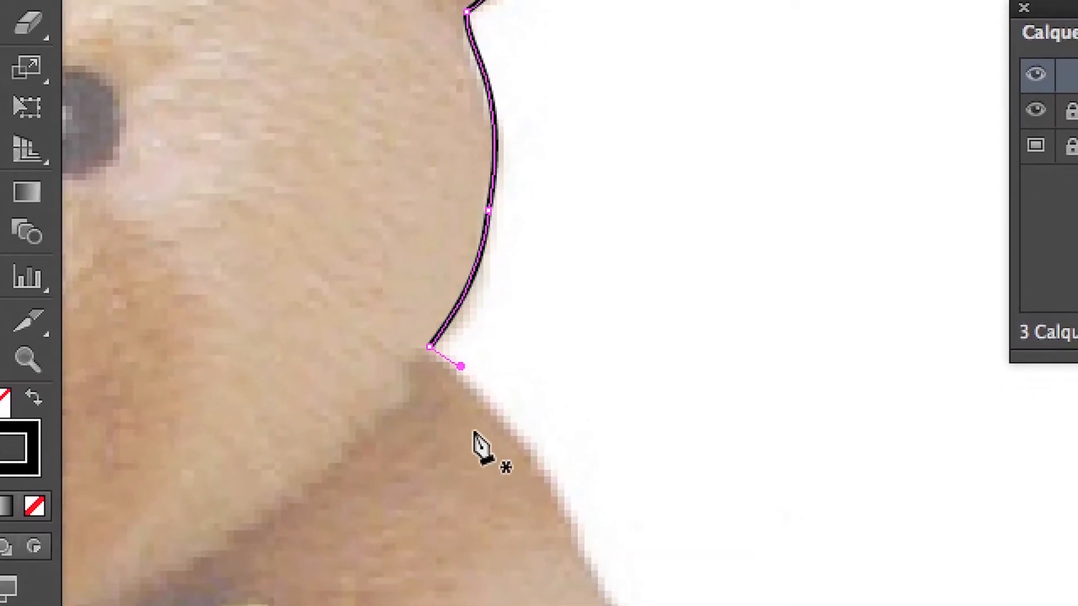
{"action": "left_click_drag", "start_coordinate": [587, 582], "coordinate": [599, 605]}
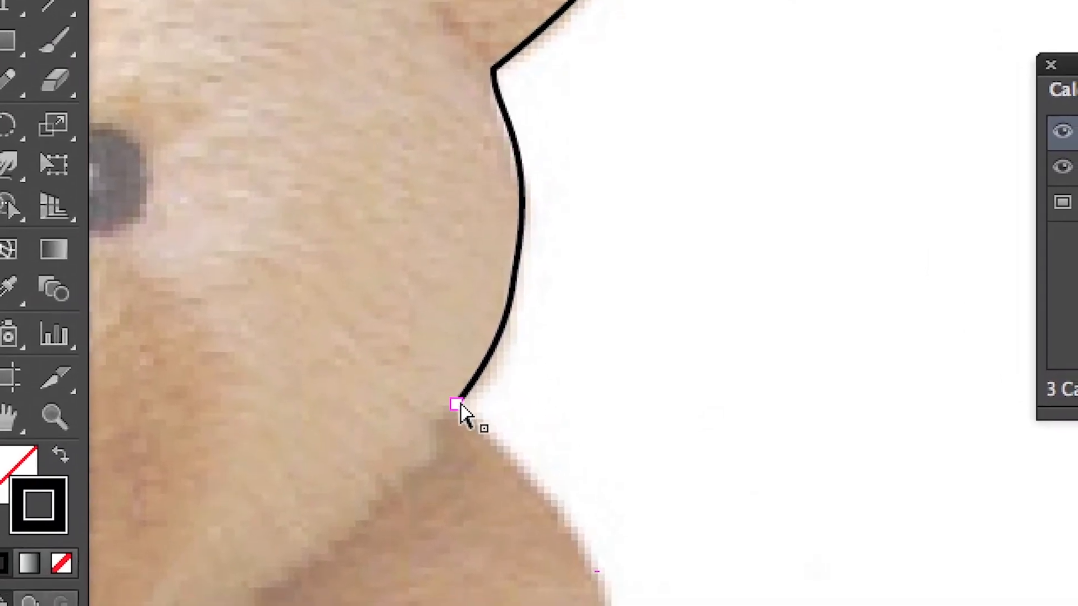
{"action": "left_click", "coordinate": [459, 402]}
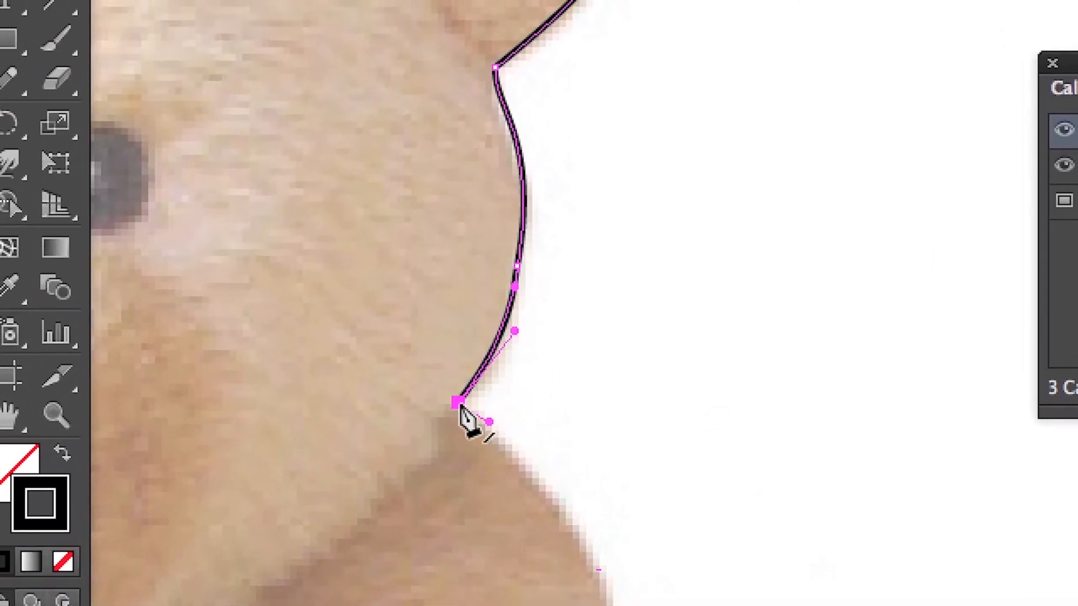
{"action": "left_click", "coordinate": [458, 403]}
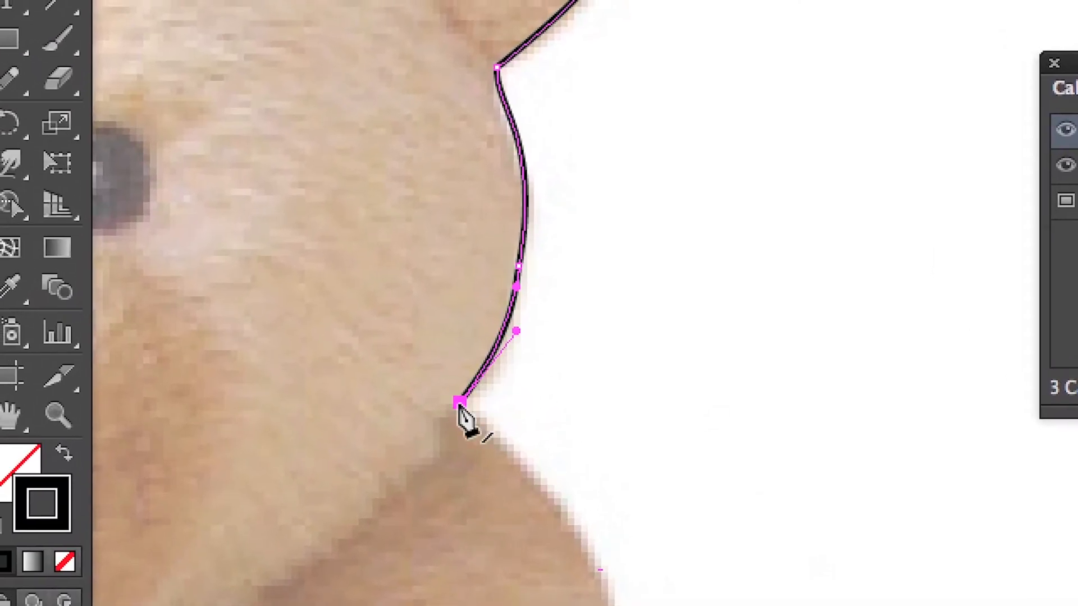
{"action": "left_click_drag", "start_coordinate": [606, 593], "coordinate": [607, 592]}
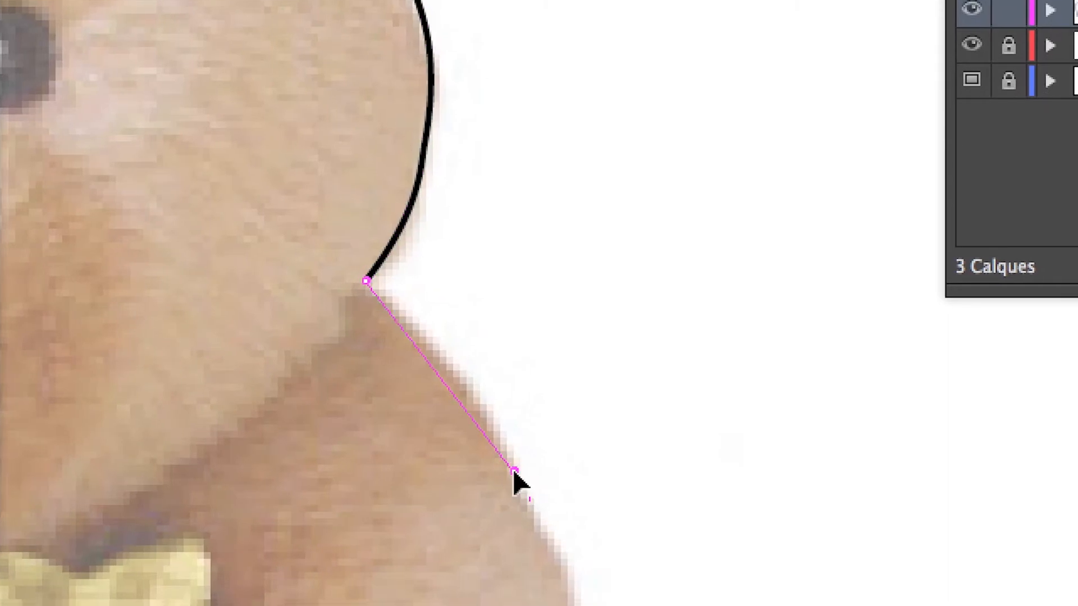
{"action": "left_click", "coordinate": [513, 471]}
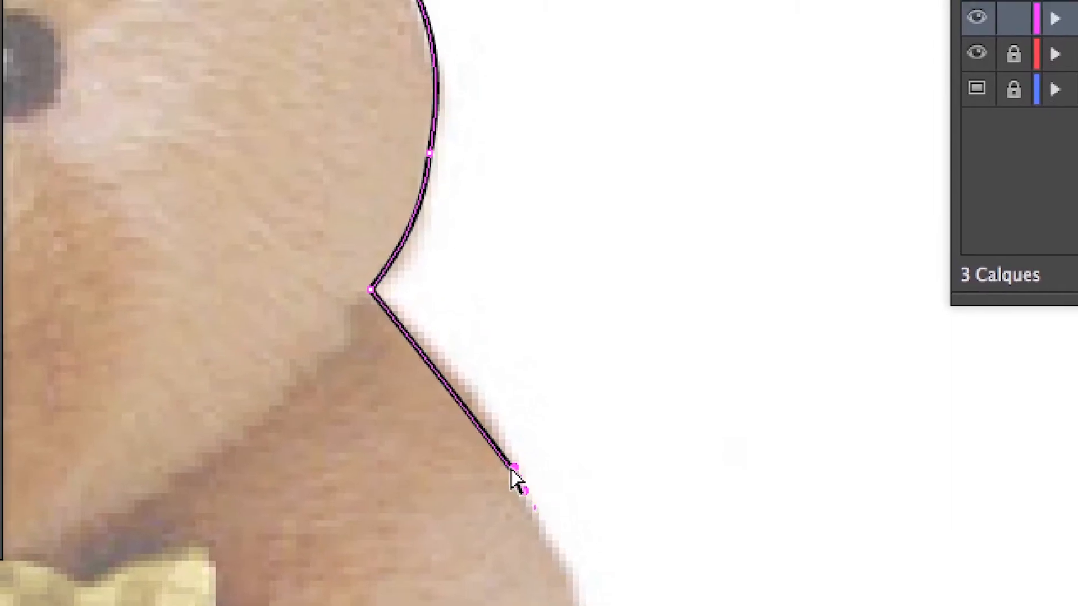
{"action": "left_click_drag", "start_coordinate": [512, 471], "coordinate": [474, 379]}
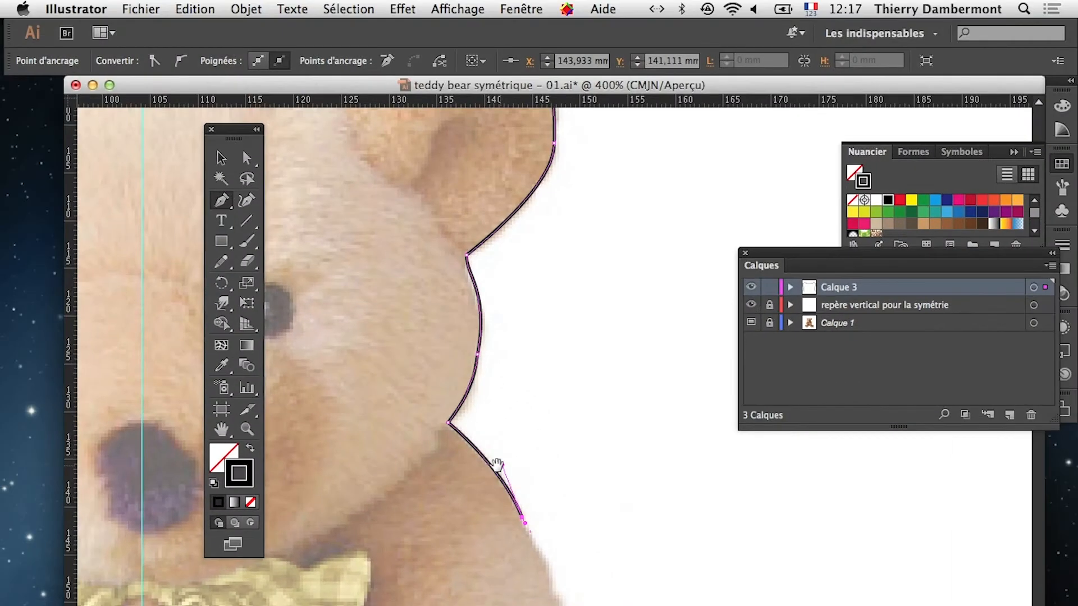
Step: Add a curved segment down the arm's outer edge to the notch above the hip, aiming its outgoing handle along the hip
{"action": "scroll", "coordinate": [496, 465], "scroll_direction": "down", "scroll_amount": 10}
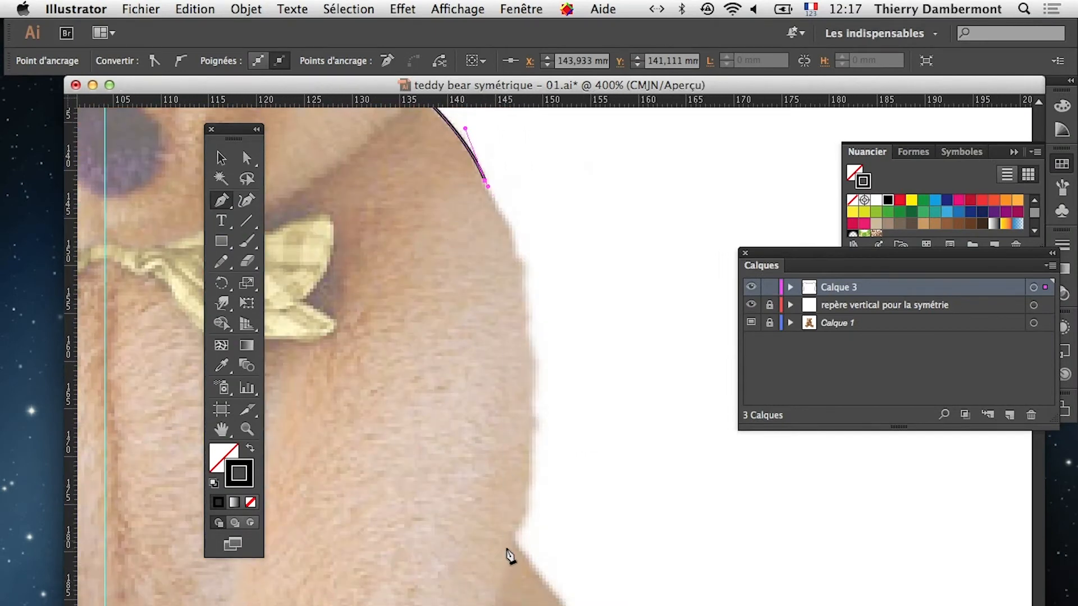
{"action": "left_click_drag", "start_coordinate": [511, 540], "coordinate": [573, 341]}
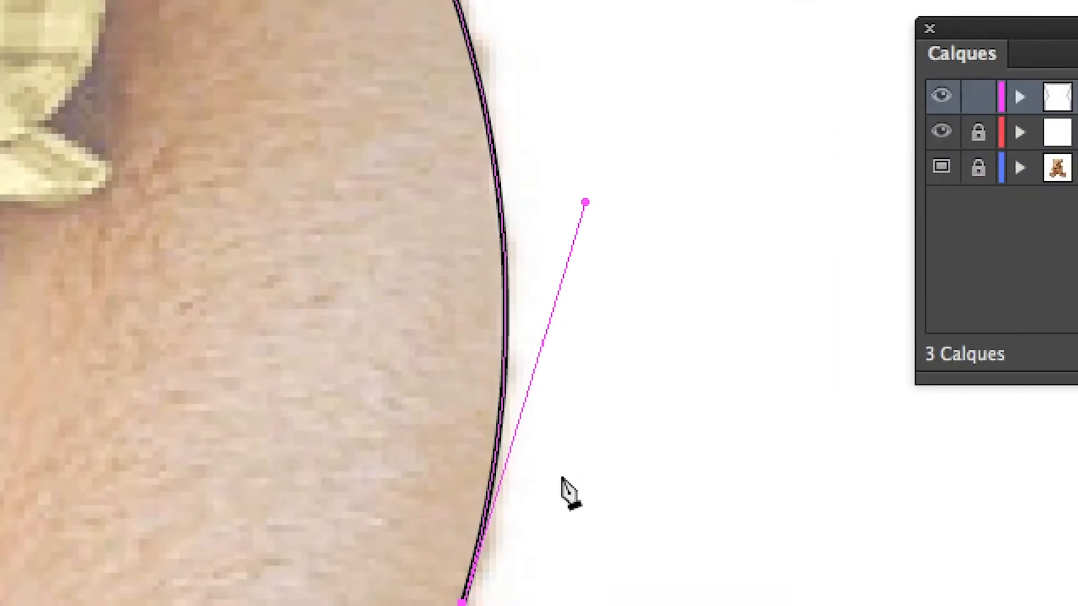
{"action": "left_click_drag", "start_coordinate": [561, 477], "coordinate": [546, 327]}
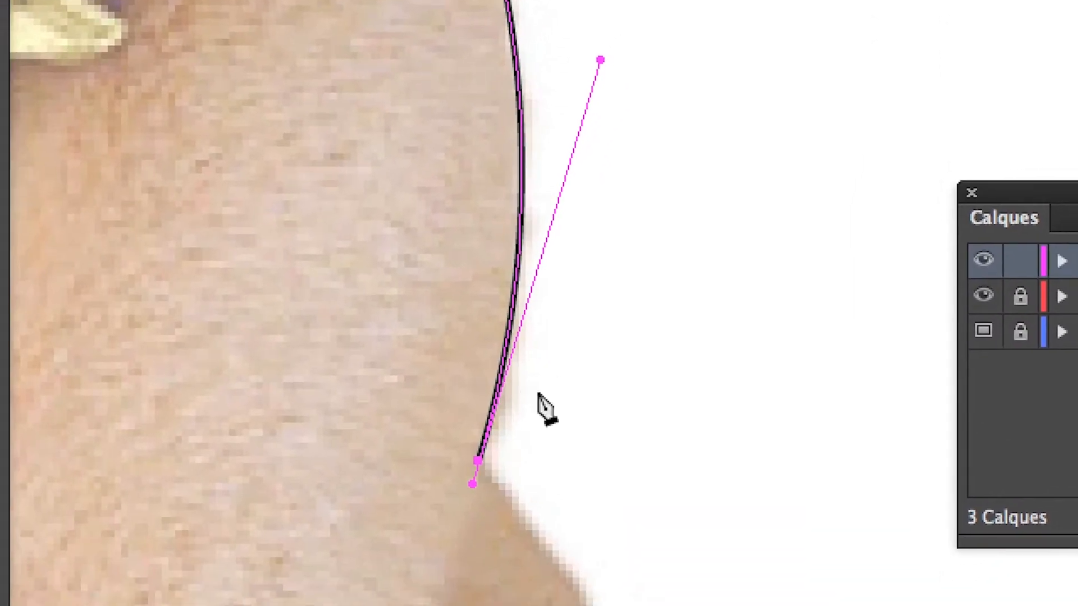
{"action": "left_click_drag", "start_coordinate": [472, 484], "coordinate": [497, 493]}
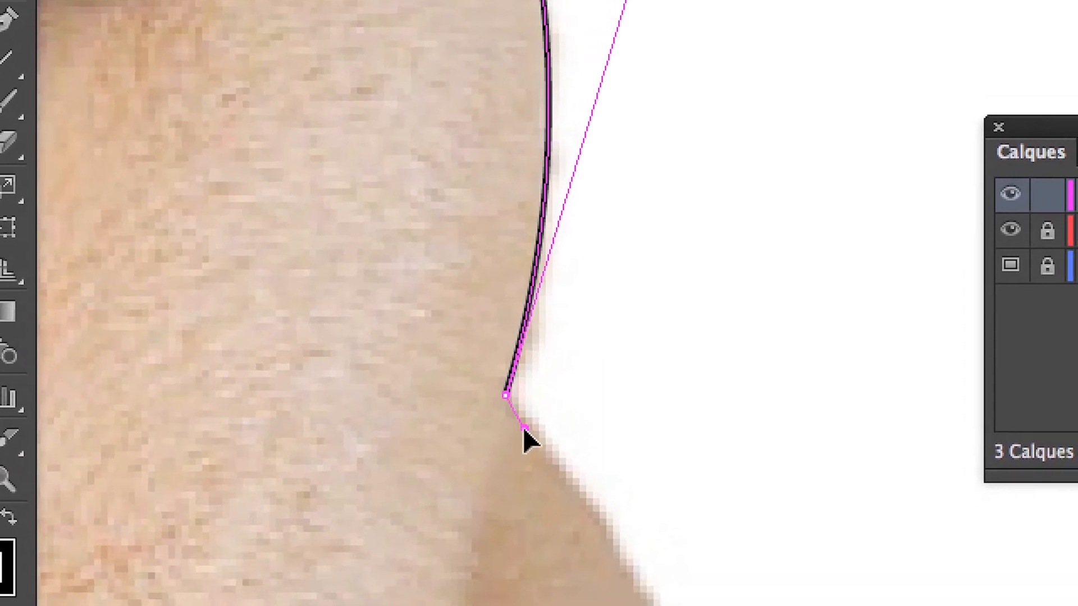
Step: Trace the hip with a curved segment to about X 155 mm, Y 192 mm, and continue to the crease where the leg begins
{"action": "key", "text": "space"}
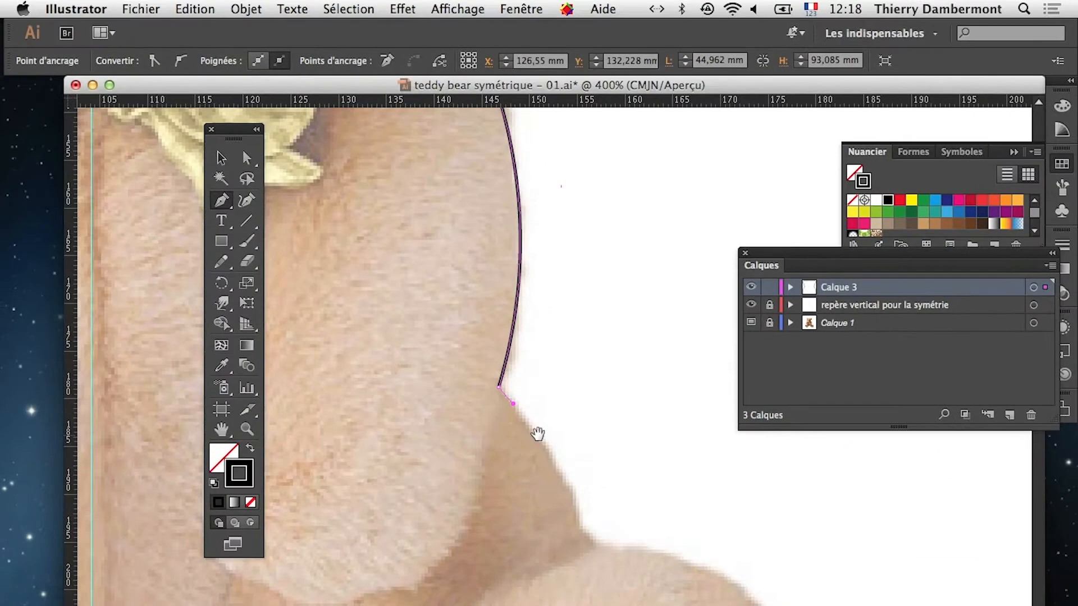
{"action": "left_click_drag", "start_coordinate": [547, 452], "coordinate": [556, 385]}
{"action": "left_click", "coordinate": [554, 429]}
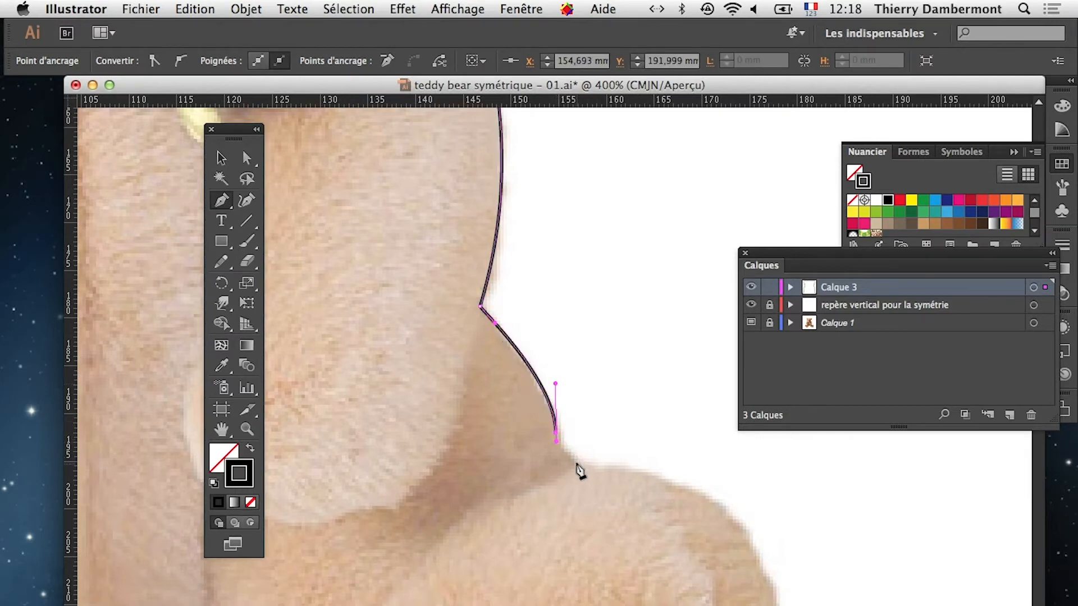
{"action": "left_click_drag", "start_coordinate": [579, 465], "coordinate": [539, 414]}
Step: Trace the leg's upper contour with curved segments through about X 170 mm, Y 198 mm, to the foot's outer edge at X 179 mm, Y 214 mm
{"action": "mouse_move", "coordinate": [624, 434]}
{"action": "left_mouse_down"}
{"action": "mouse_move", "coordinate": [632, 443]}
{"action": "mouse_move", "coordinate": [617, 428]}
{"action": "left_mouse_up"}
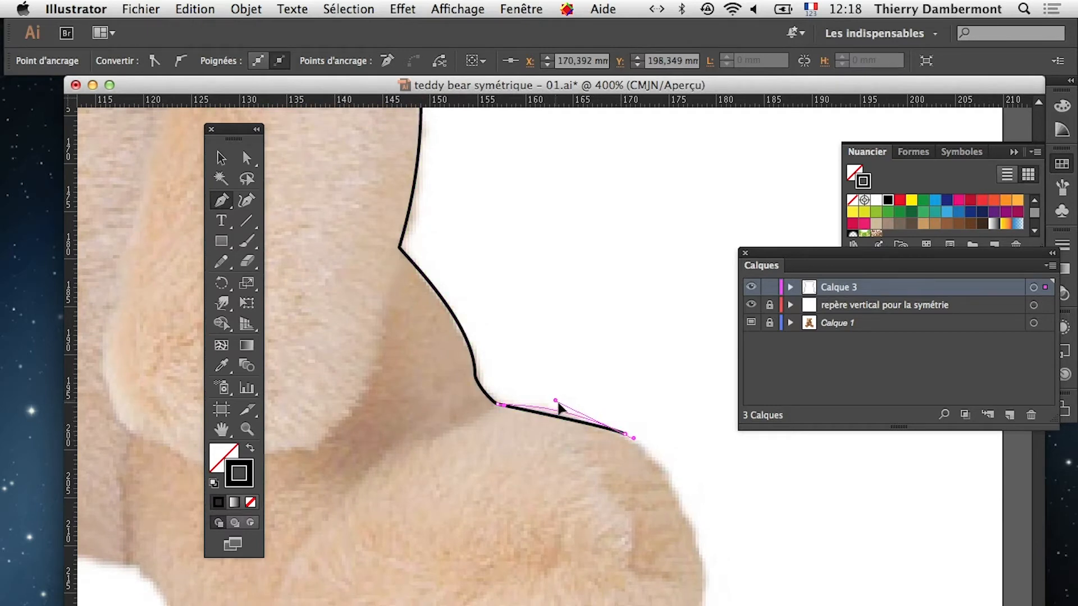
{"action": "scroll", "coordinate": [554, 409], "scroll_direction": "down", "scroll_amount": 5}
{"action": "scroll", "coordinate": [553, 409], "scroll_direction": "right", "scroll_amount": 2}
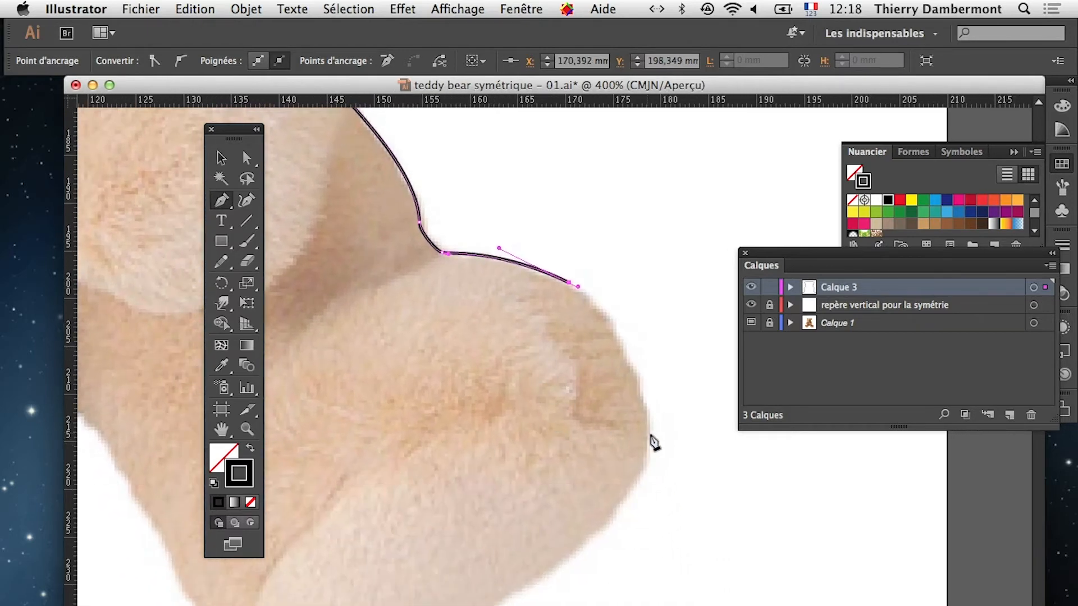
{"action": "left_click_drag", "start_coordinate": [649, 433], "coordinate": [650, 331]}
Step: Trace the foot's underside with curved segments through about X 166 mm, Y 230 mm, to the heel at about X 140 mm, Y 238 mm
{"action": "scroll", "coordinate": [640, 370], "scroll_direction": "down", "scroll_amount": 4}
{"action": "scroll", "coordinate": [640, 371], "scroll_direction": "left", "scroll_amount": 1}
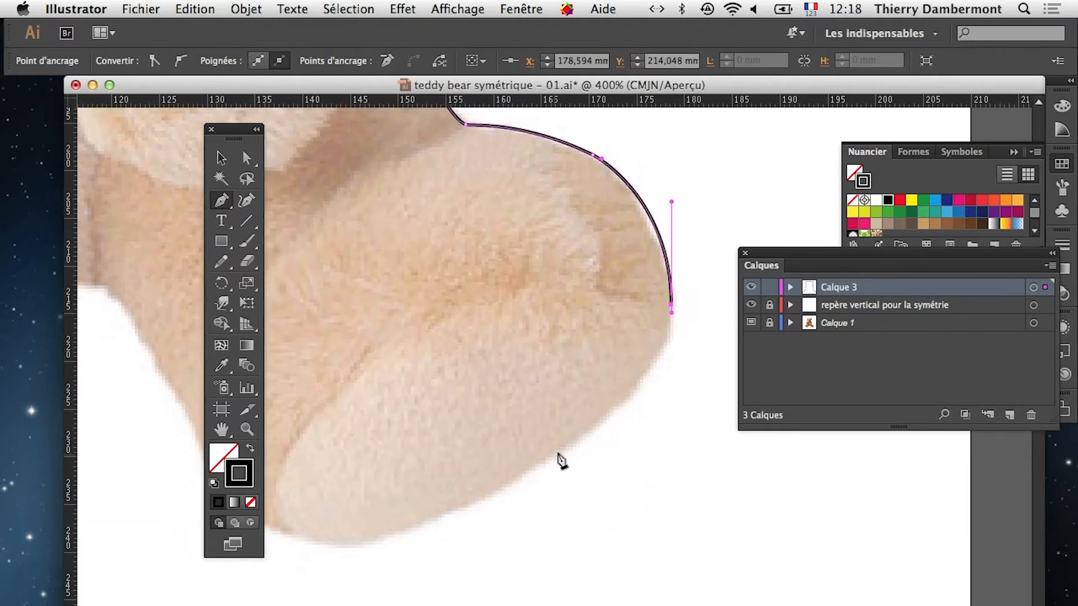
{"action": "left_click_drag", "start_coordinate": [555, 454], "coordinate": [682, 366]}
{"action": "left_click_drag", "start_coordinate": [478, 520], "coordinate": [553, 510]}
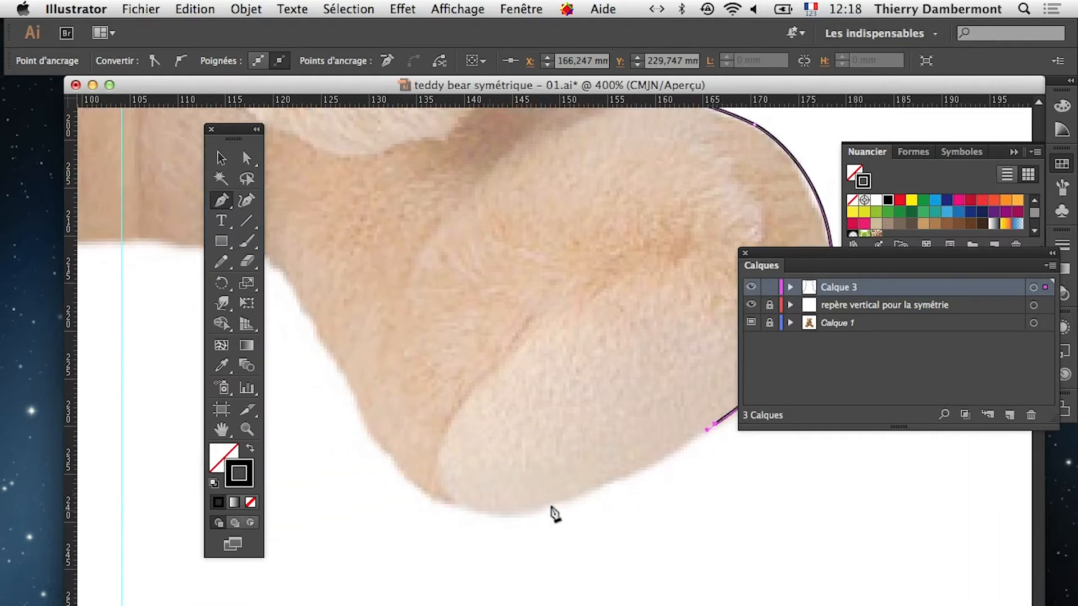
{"action": "left_click_drag", "start_coordinate": [459, 503], "coordinate": [519, 512]}
{"action": "left_click_drag", "start_coordinate": [627, 506], "coordinate": [601, 504]}
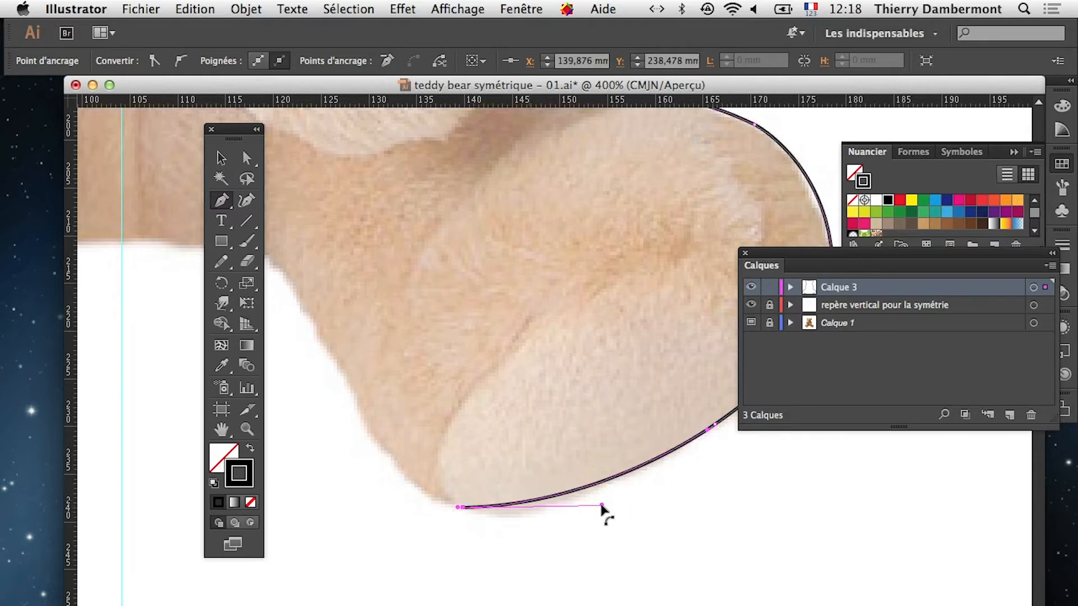
Step: Trace the inner leg with curved segments through about X 132 mm, Y 233 mm, to the crotch's outer corner at X 119 mm, Y 212 mm
{"action": "left_click", "coordinate": [384, 451]}
{"action": "left_click", "coordinate": [385, 448]}
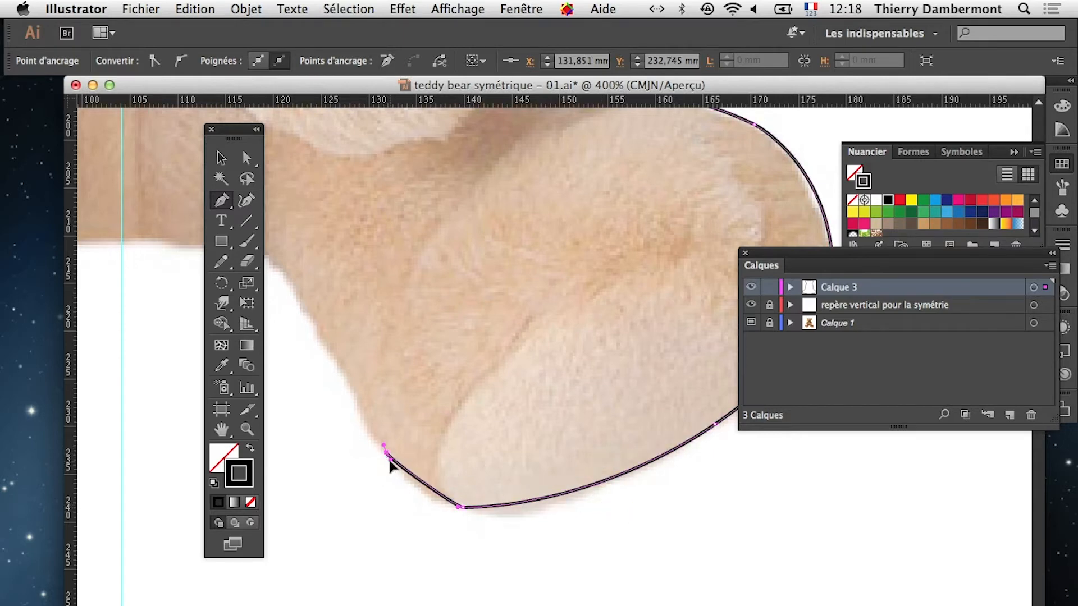
{"action": "left_click_drag", "start_coordinate": [390, 460], "coordinate": [408, 491]}
{"action": "key", "text": "space"}
{"action": "left_click_drag", "start_coordinate": [326, 505], "coordinate": [450, 571]}
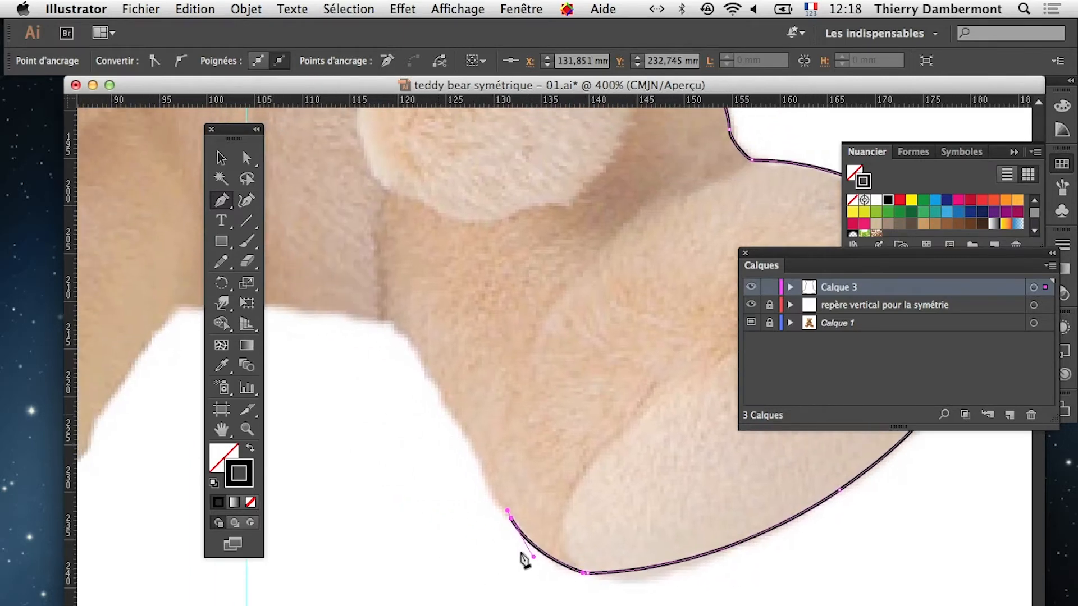
{"action": "left_click", "coordinate": [386, 317]}
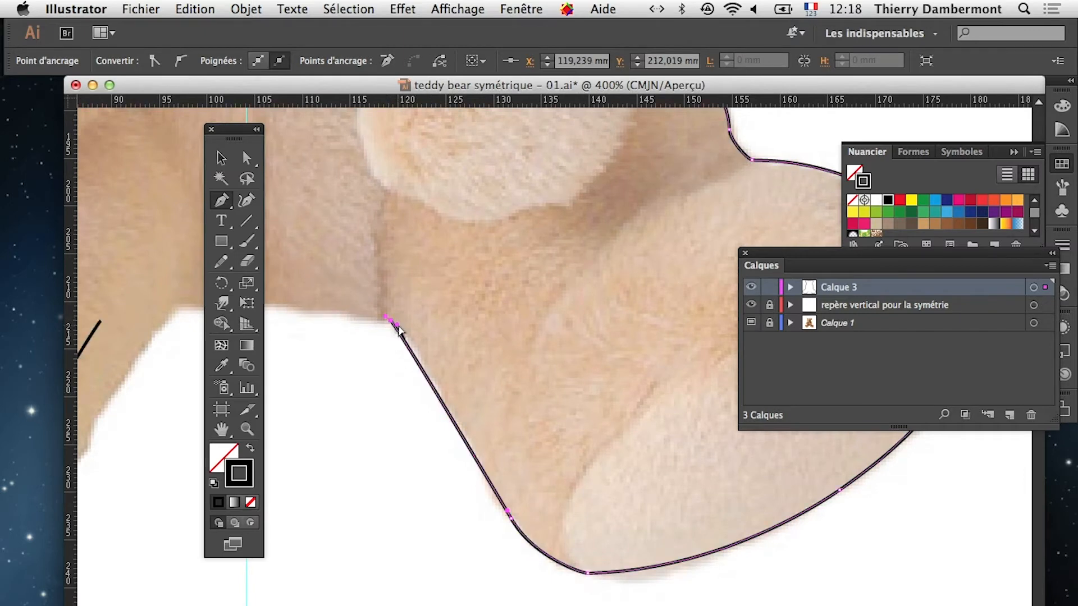
{"action": "left_click_drag", "start_coordinate": [398, 325], "coordinate": [424, 339]}
Step: End the outline on the vertical symmetry guide with a smooth anchor at about X 104 mm, Y 210 mm
{"action": "key", "text": "space"}
{"action": "left_click_drag", "start_coordinate": [329, 400], "coordinate": [550, 471]}
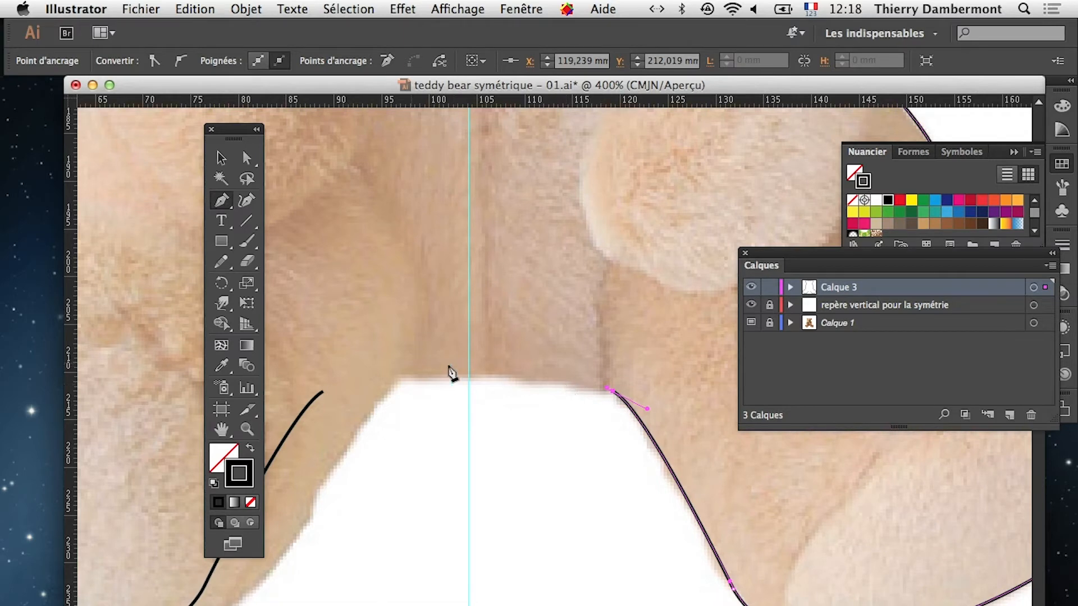
{"action": "left_click_drag", "start_coordinate": [470, 376], "coordinate": [458, 378]}
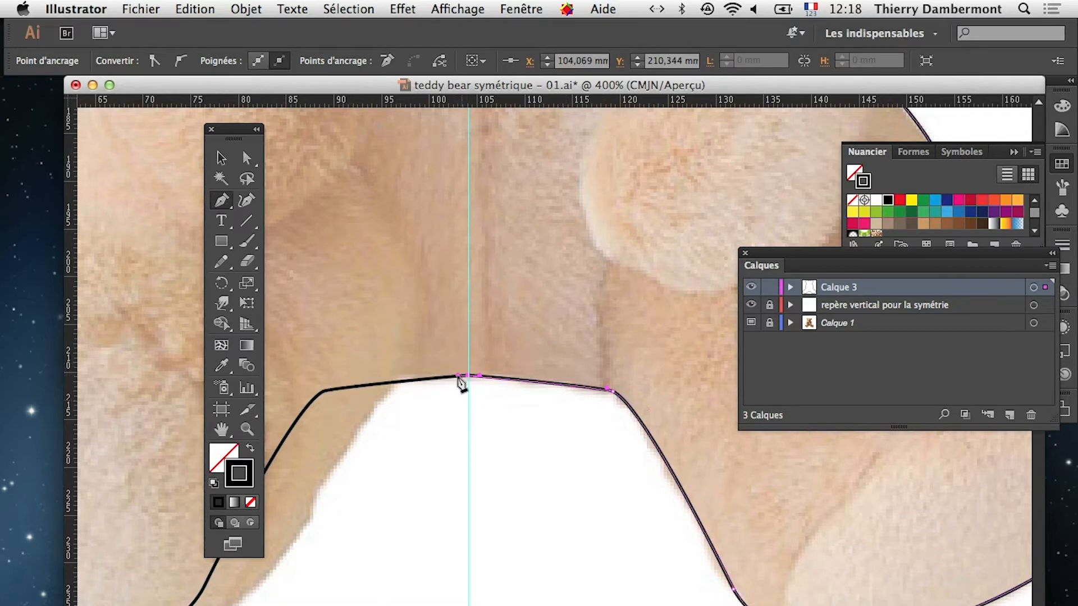
Step: Examine the traced outline and its live mirrored half against the teddy bear, both in close-up and as a whole
{"action": "left_click", "coordinate": [593, 349], "text": "alt+super"}
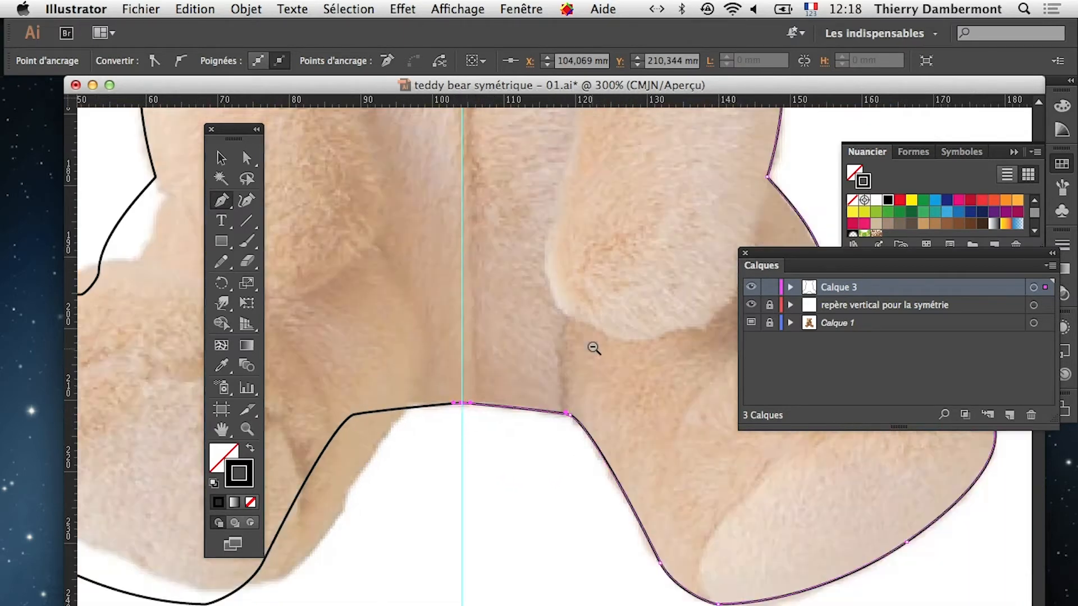
{"action": "left_click", "coordinate": [592, 350], "text": "alt+super"}
{"action": "left_click", "coordinate": [604, 434], "text": "alt+super"}
{"action": "key", "text": "space"}
{"action": "left_click_drag", "start_coordinate": [561, 258], "coordinate": [537, 397]}
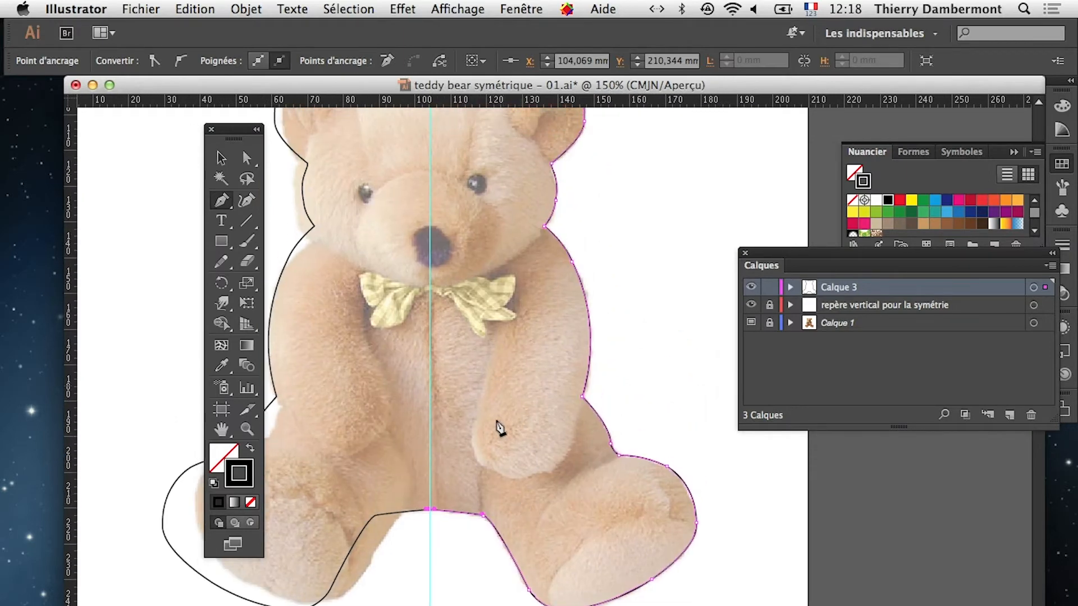
{"action": "left_click", "coordinate": [500, 372], "text": "super"}
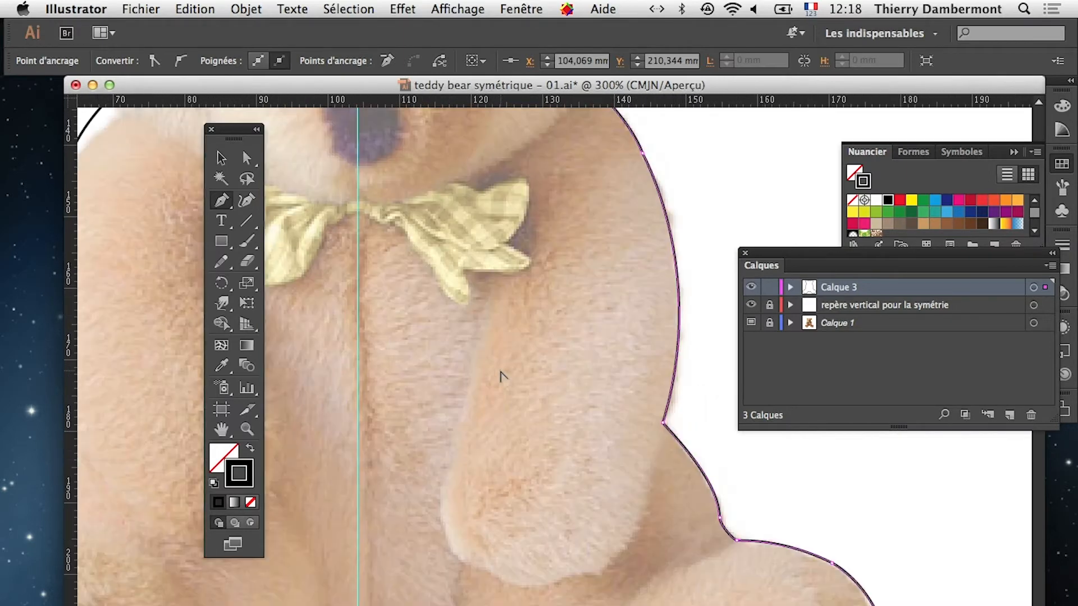
{"action": "left_click", "coordinate": [500, 373], "text": "alt+super"}
{"action": "left_click", "coordinate": [496, 358], "text": "super"}
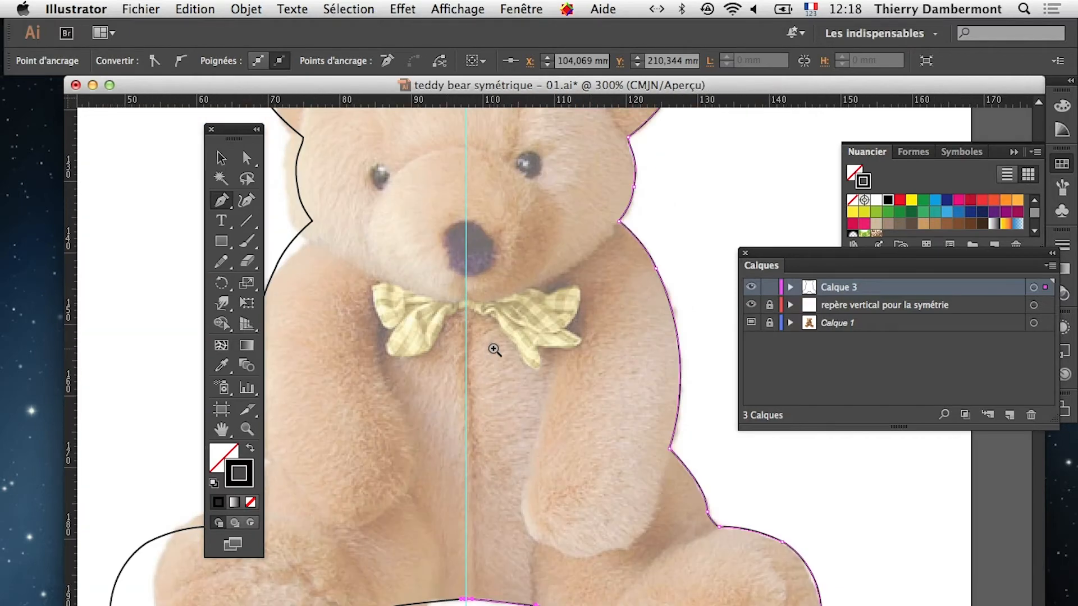
{"action": "left_click", "coordinate": [492, 349], "text": "super"}
{"action": "key", "text": "space"}
{"action": "left_click_drag", "start_coordinate": [576, 371], "coordinate": [345, 335]}
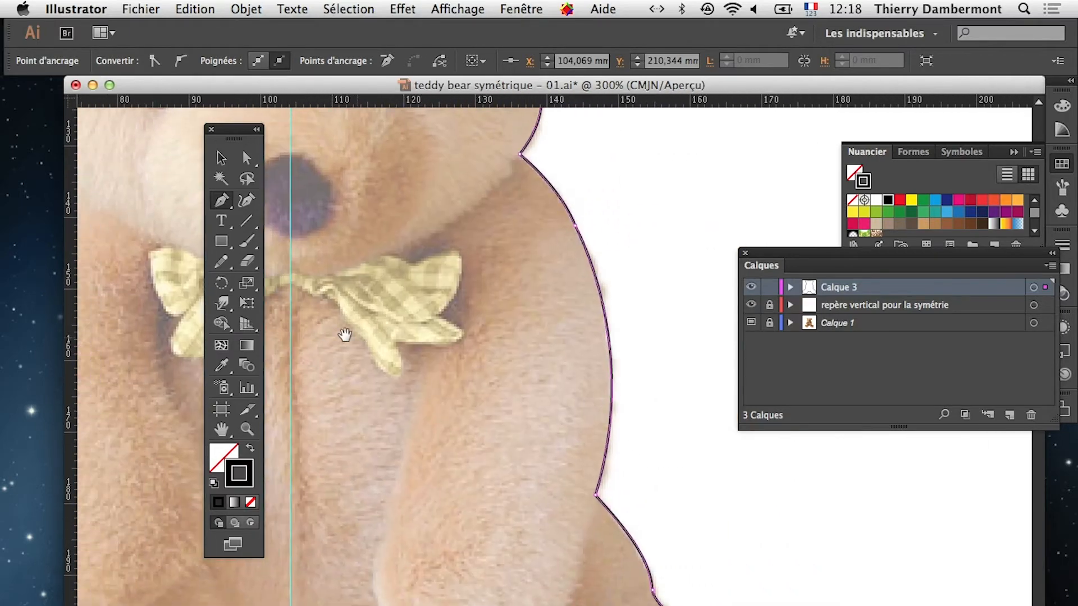
{"action": "left_click", "coordinate": [448, 437], "text": "alt+super"}
{"action": "left_click", "coordinate": [448, 438], "text": "alt+super"}
{"action": "left_click", "coordinate": [447, 438], "text": "alt+super"}
{"action": "left_click_drag", "start_coordinate": [591, 394], "coordinate": [561, 402]}
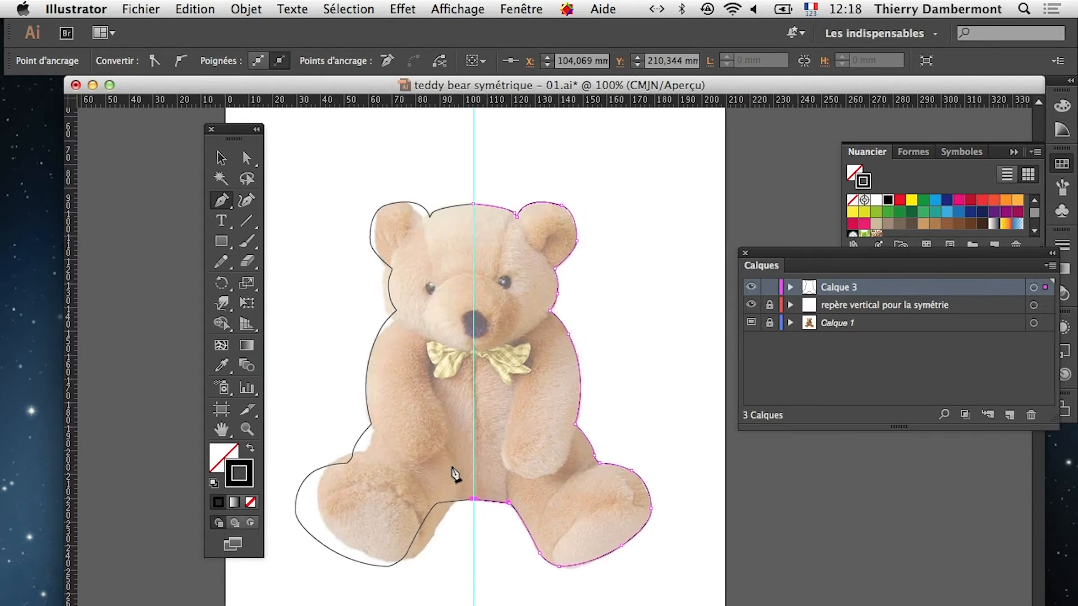
Step: Draw a short two-anchor test path with the Pen tool on the empty artboard above the ear and activate the Direct Selection tool
{"action": "left_click_drag", "start_coordinate": [502, 433], "coordinate": [329, 551]}
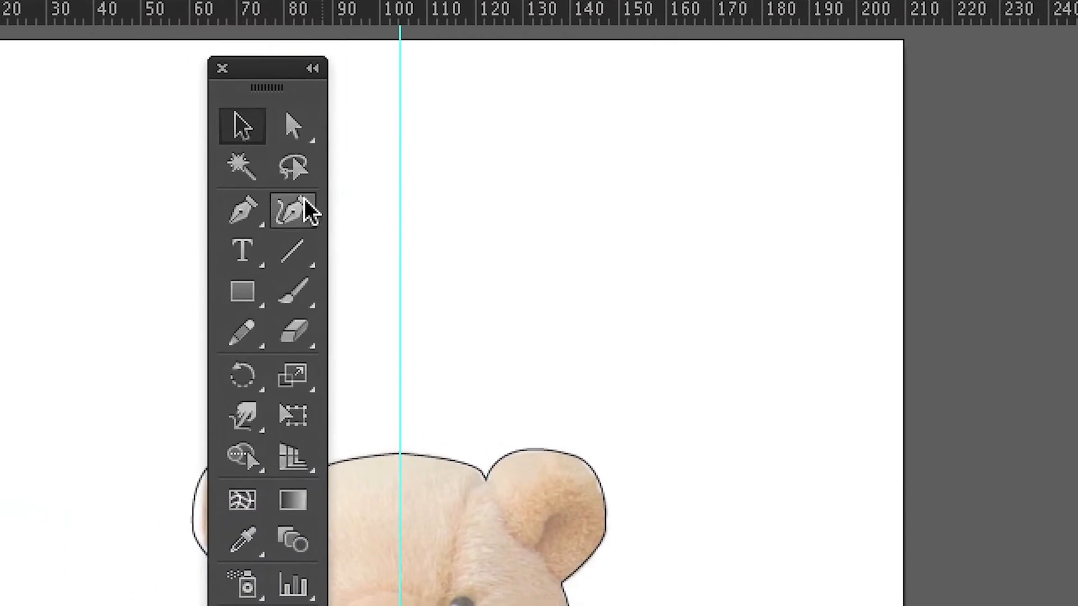
{"action": "left_click", "coordinate": [223, 201]}
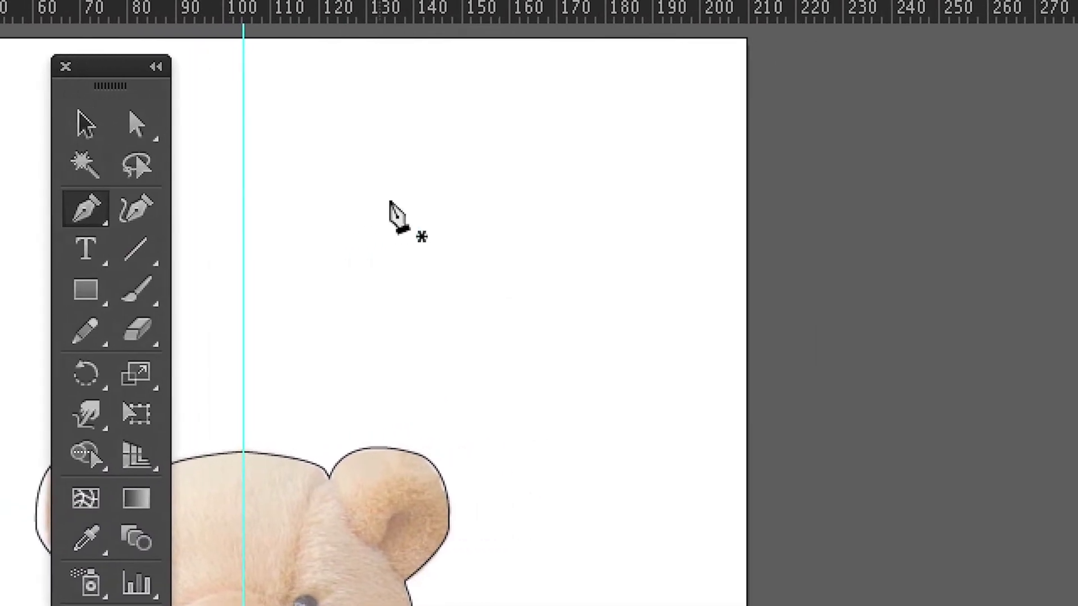
{"action": "left_click", "coordinate": [648, 194]}
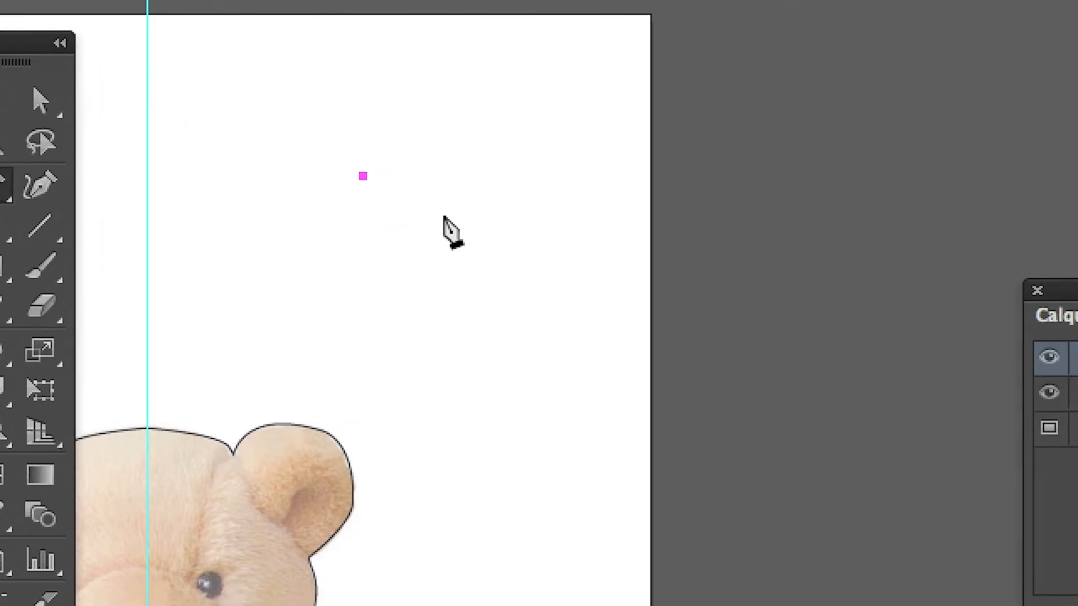
{"action": "left_click_drag", "start_coordinate": [534, 196], "coordinate": [543, 196]}
{"action": "left_click_drag", "start_coordinate": [463, 211], "coordinate": [472, 212]}
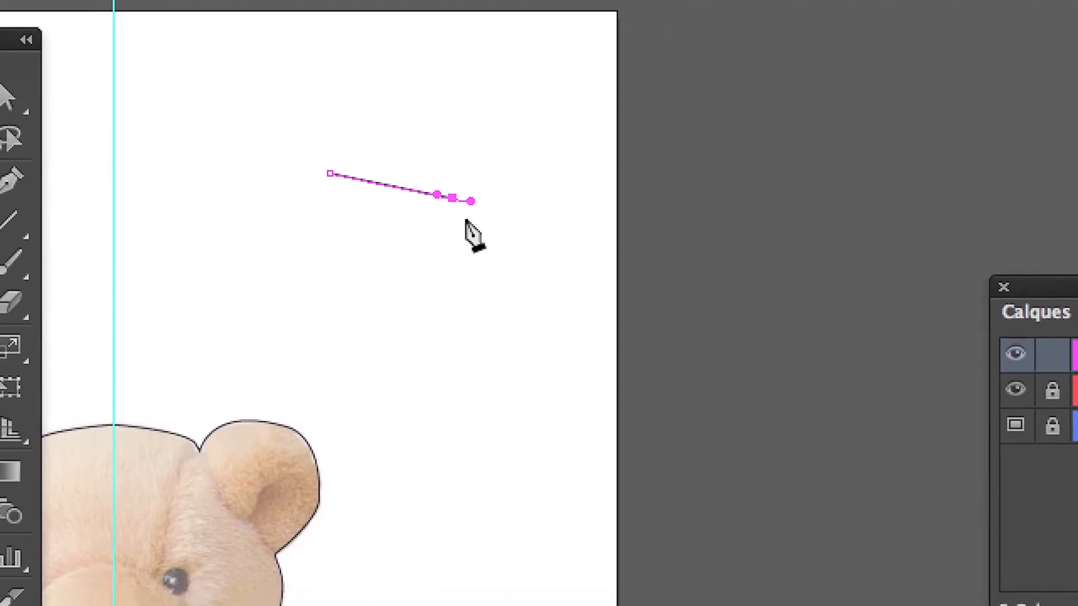
{"action": "key", "text": "v"}
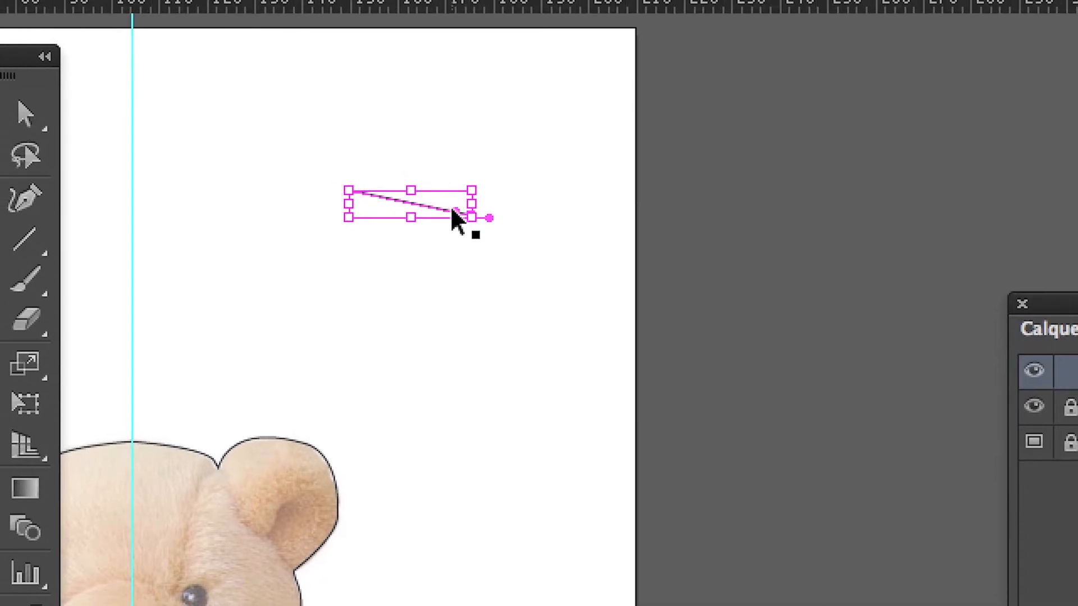
{"action": "left_click", "coordinate": [28, 117]}
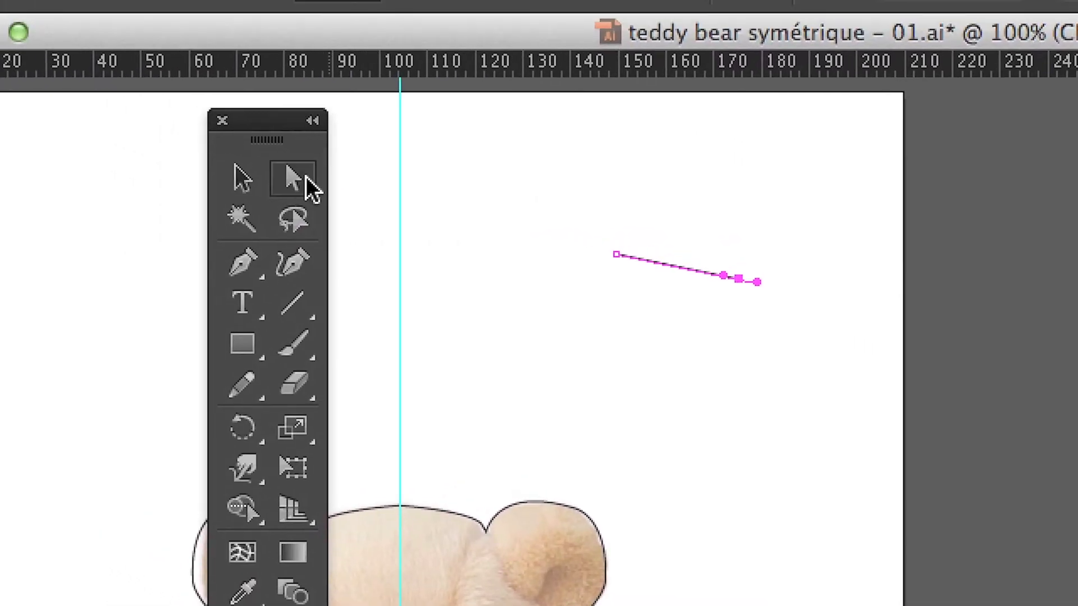
Step: Bend the test segment into an arch by pulling its end anchor's incoming handle upward, and retract that anchor's outgoing handle
{"action": "left_click", "coordinate": [173, 233]}
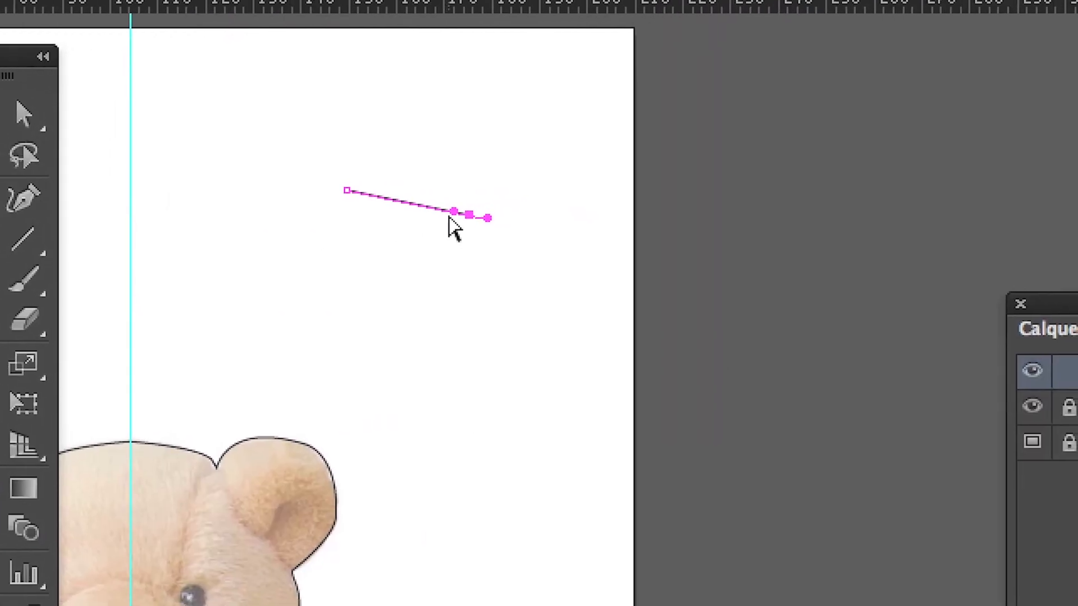
{"action": "left_click_drag", "start_coordinate": [461, 215], "coordinate": [452, 116]}
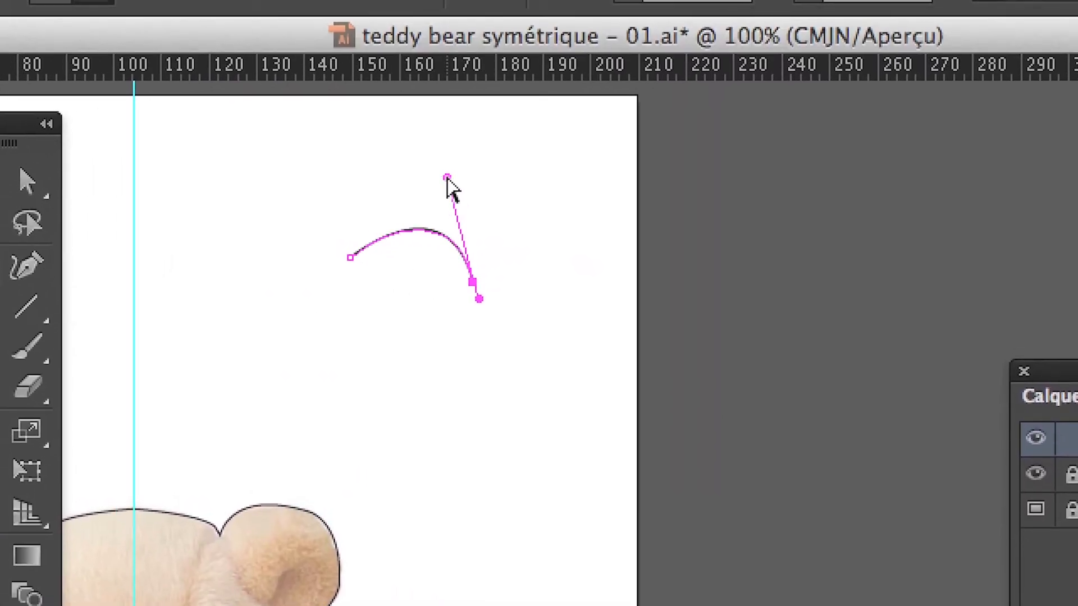
{"action": "left_click_drag", "start_coordinate": [447, 176], "coordinate": [429, 244]}
{"action": "scroll", "coordinate": [434, 199], "scroll_direction": "up", "scroll_amount": 1}
{"action": "scroll", "coordinate": [442, 187], "scroll_direction": "up", "scroll_amount": 1}
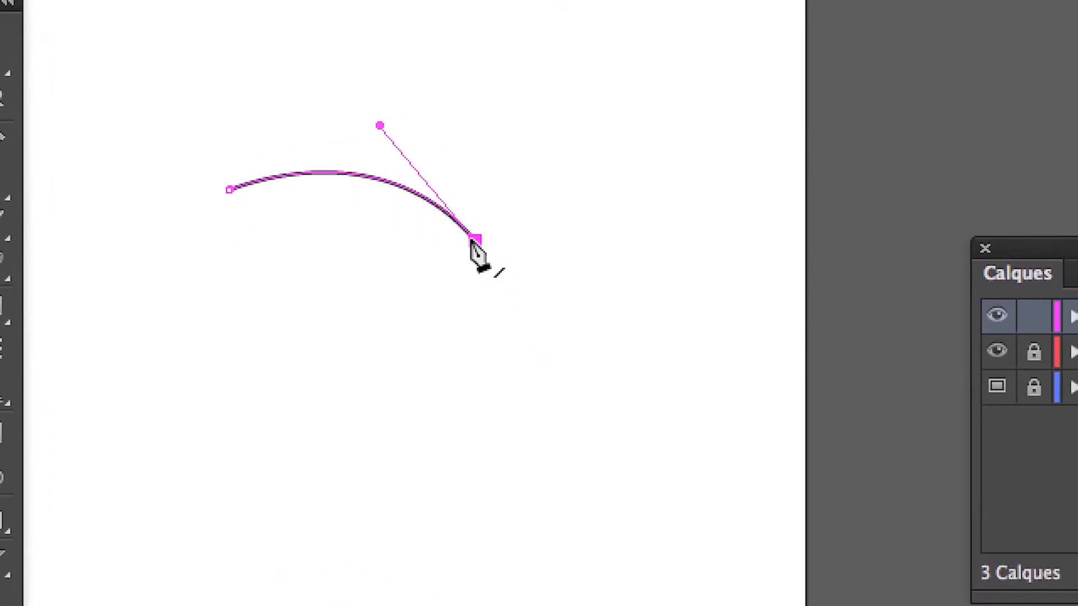
Step: Extend the test path with two curved segments to about X 185 mm, Y 50 mm, and X 200 mm, Y 60 mm
{"action": "left_click_drag", "start_coordinate": [567, 339], "coordinate": [581, 340]}
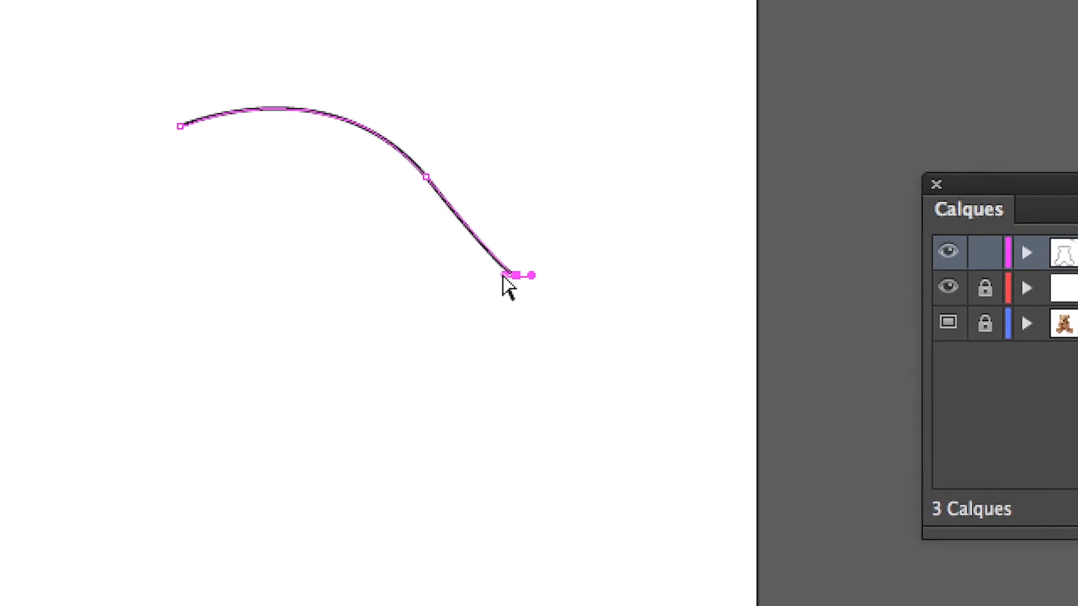
{"action": "left_click_drag", "start_coordinate": [503, 276], "coordinate": [444, 235]}
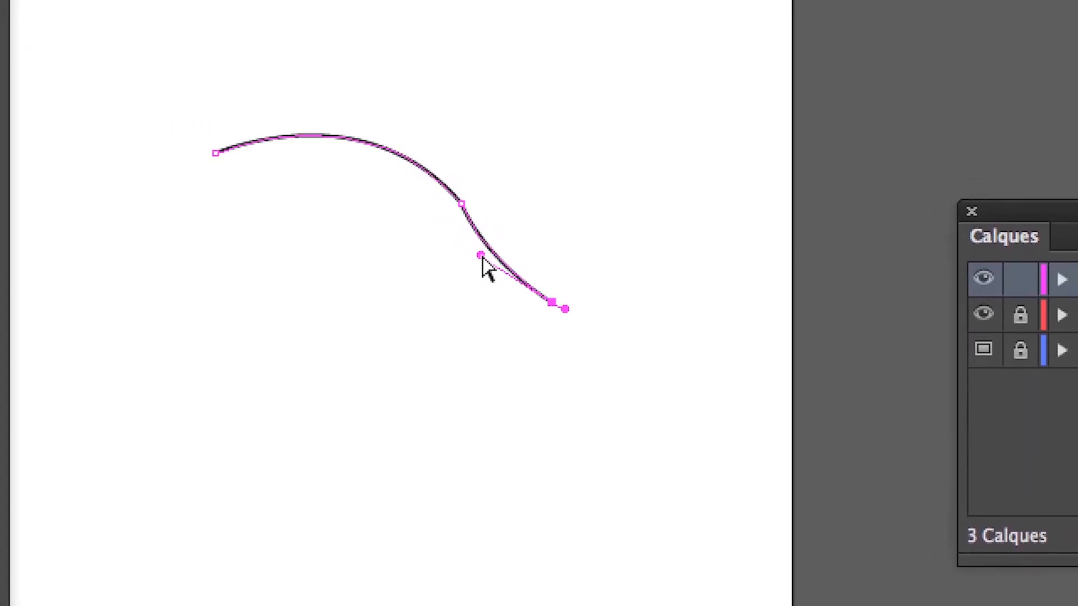
{"action": "left_click_drag", "start_coordinate": [695, 398], "coordinate": [701, 415]}
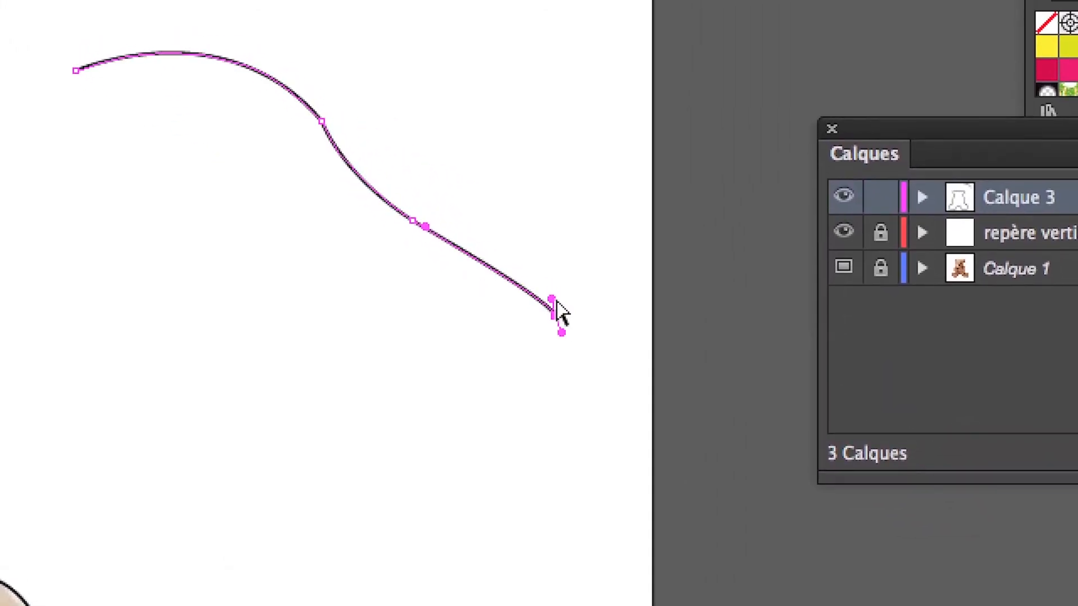
{"action": "left_click_drag", "start_coordinate": [562, 314], "coordinate": [495, 245]}
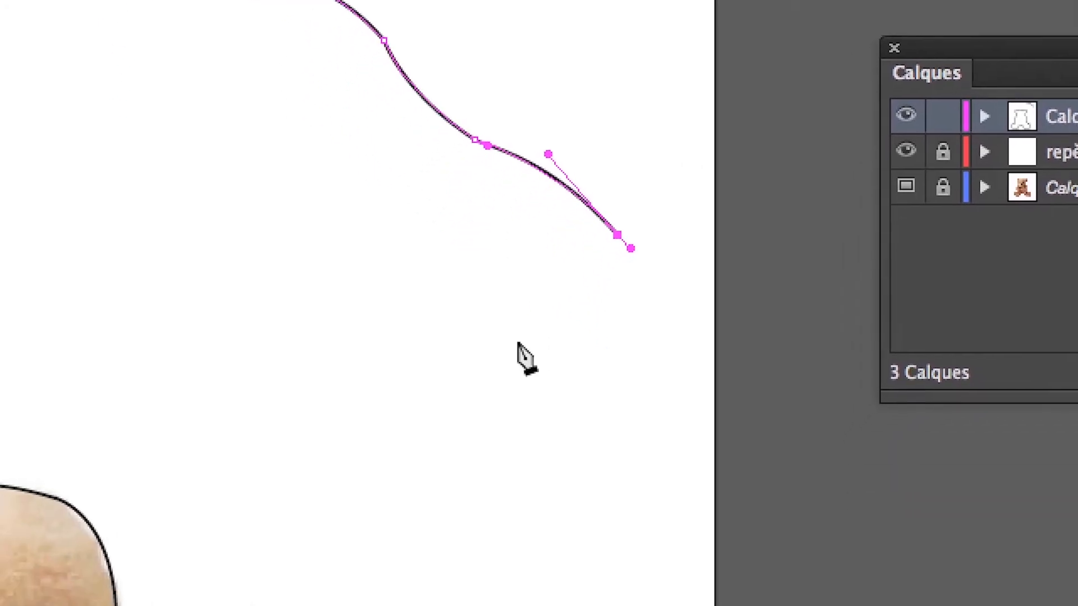
Step: Continue the test path around its lower end and back up with three more curved segments, and close it on its first anchor
{"action": "left_click_drag", "start_coordinate": [521, 349], "coordinate": [696, 287]}
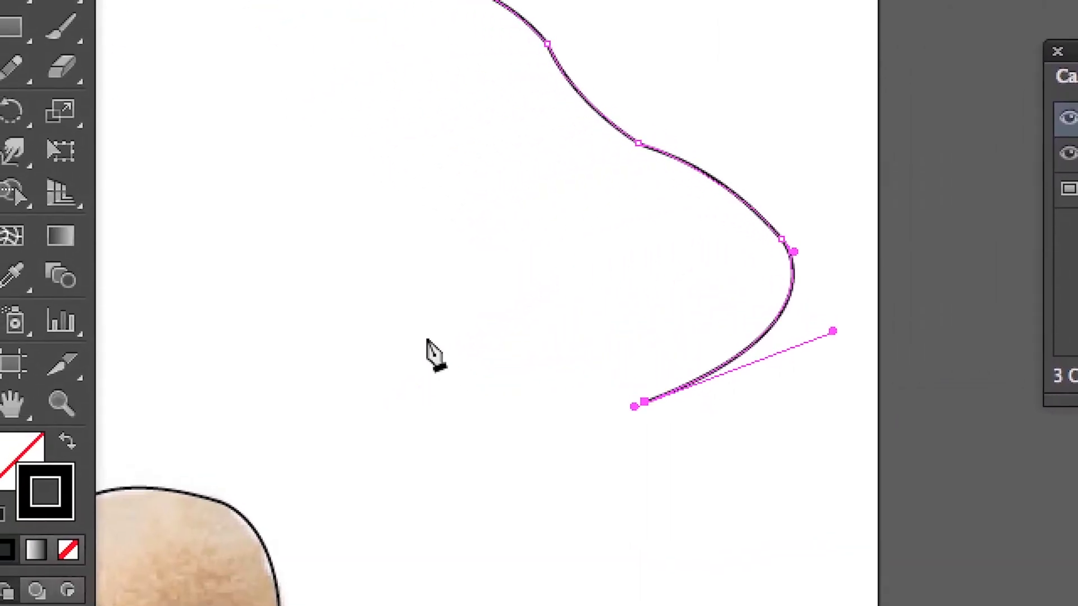
{"action": "left_click_drag", "start_coordinate": [179, 332], "coordinate": [188, 351]}
{"action": "left_click_drag", "start_coordinate": [430, 340], "coordinate": [471, 430]}
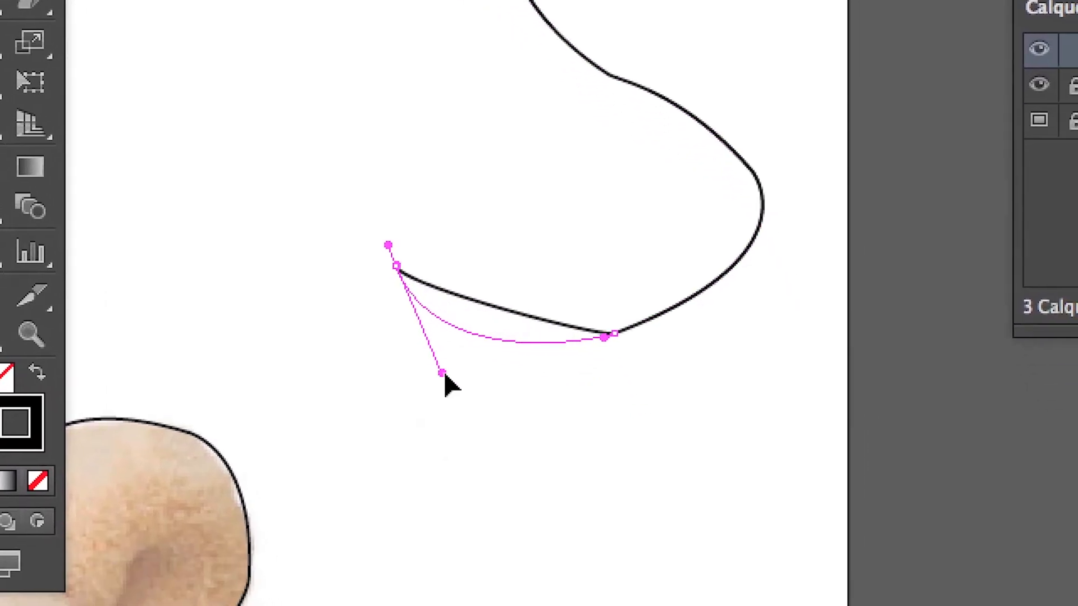
{"action": "left_click_drag", "start_coordinate": [445, 372], "coordinate": [445, 373]}
{"action": "left_click_drag", "start_coordinate": [294, 73], "coordinate": [282, 65]}
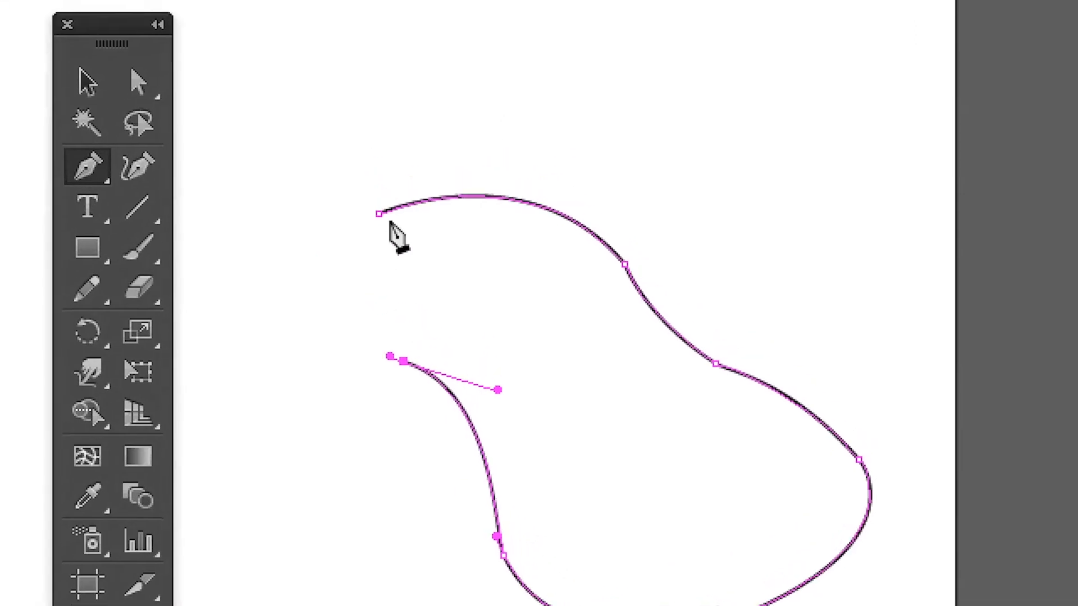
{"action": "left_click_drag", "start_coordinate": [385, 220], "coordinate": [360, 233]}
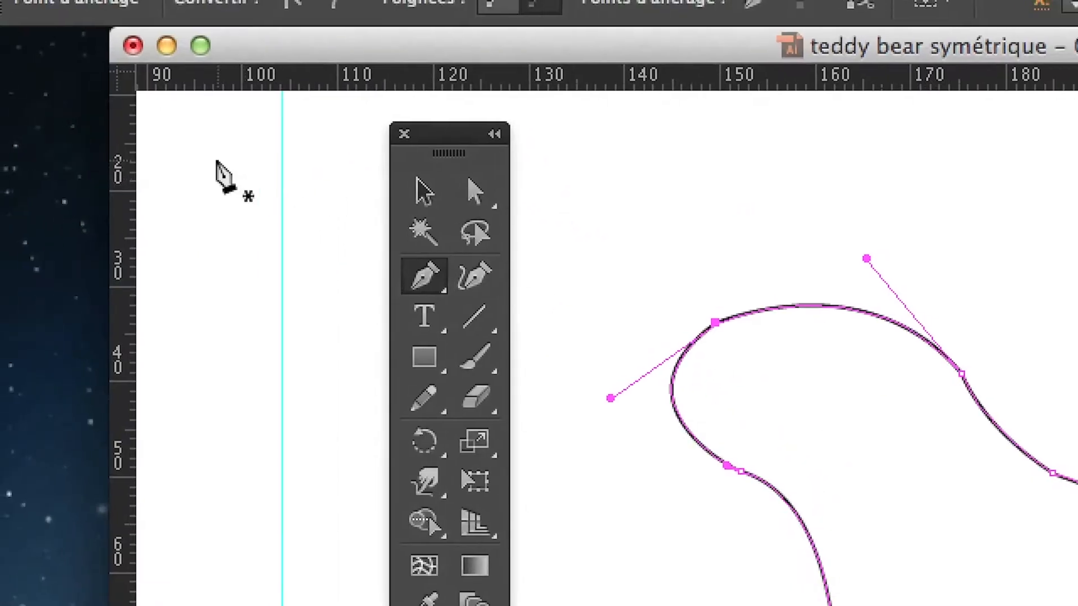
Step: Reshape the closed shape's upper arch by adjusting the incoming handle of the anchor at about X 175 mm, Y 39 mm
{"action": "left_click", "coordinate": [474, 190]}
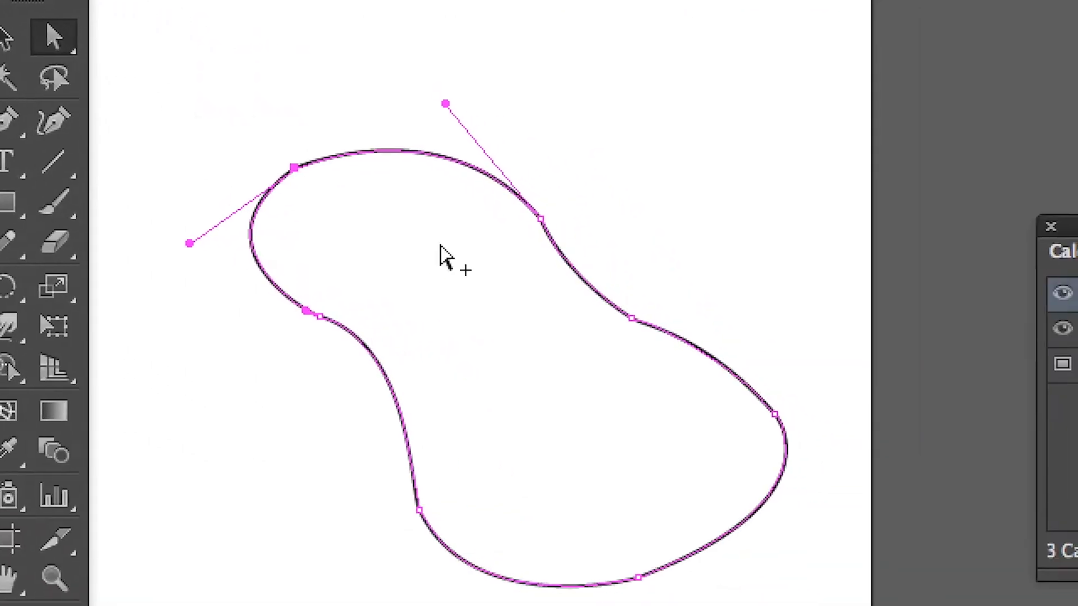
{"action": "left_click", "coordinate": [528, 225]}
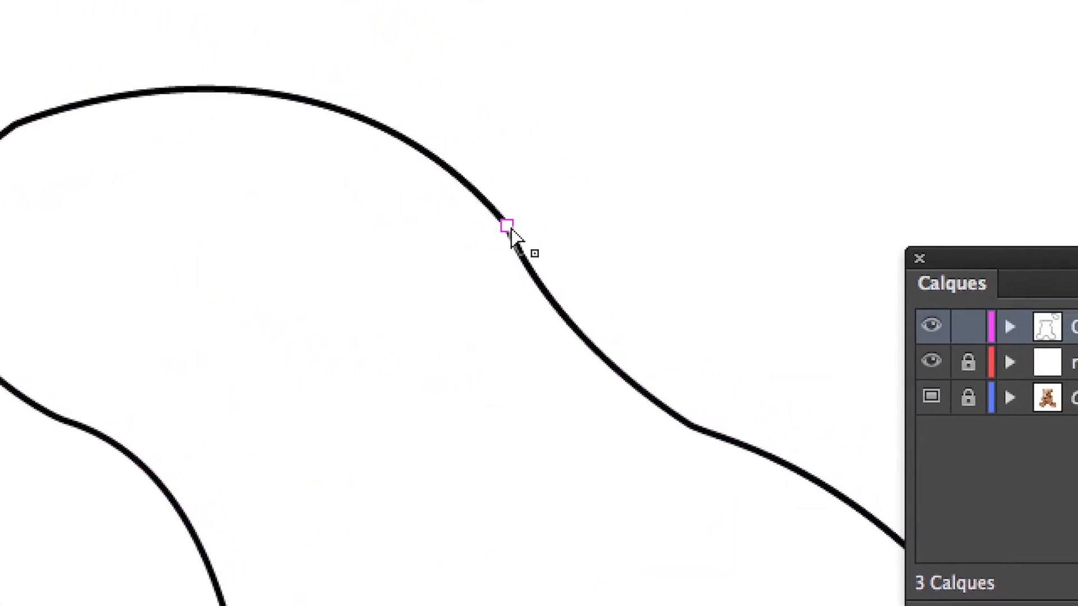
{"action": "left_click", "coordinate": [541, 219]}
{"action": "mouse_move", "coordinate": [544, 321]}
{"action": "left_mouse_down"}
{"action": "mouse_move", "coordinate": [552, 274]}
{"action": "mouse_move", "coordinate": [509, 293]}
{"action": "mouse_move", "coordinate": [528, 315]}
{"action": "left_mouse_up"}
{"action": "left_click", "coordinate": [480, 190]}
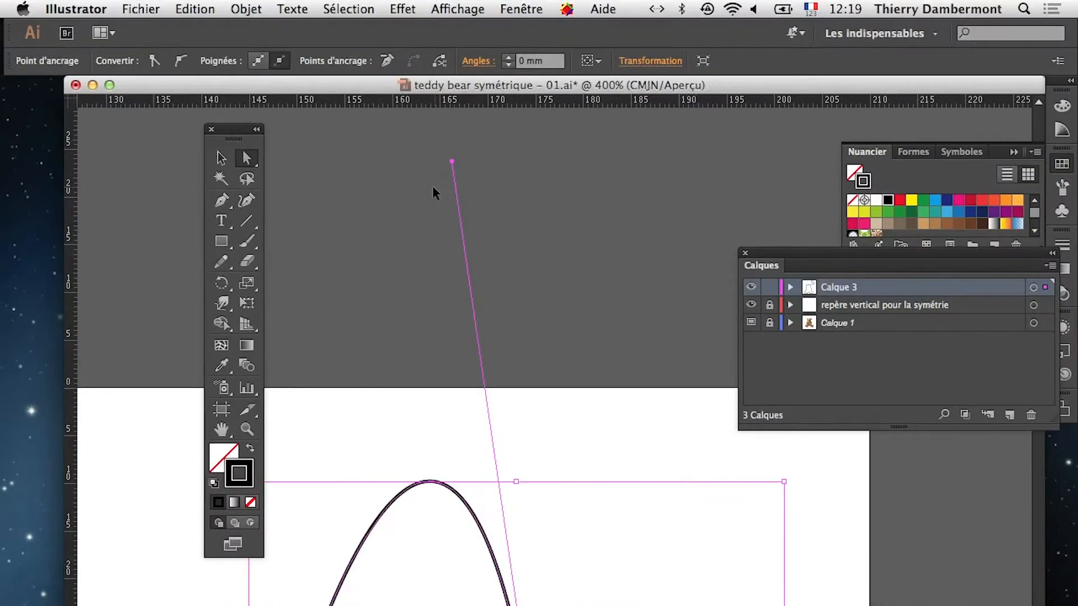
{"action": "left_click_drag", "start_coordinate": [592, 580], "coordinate": [571, 353]}
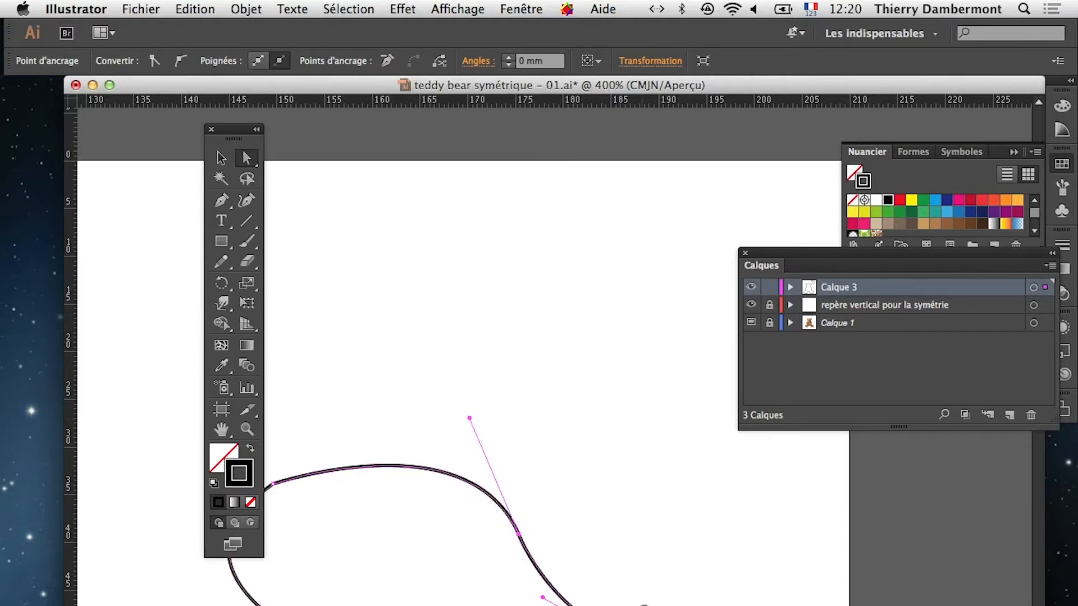
Step: Smooth the curve around the anchors near X 185 mm, Y 50 mm, and X 200 mm, Y 60 mm, by adjusting the segment handles
{"action": "left_click", "coordinate": [642, 605], "text": "super"}
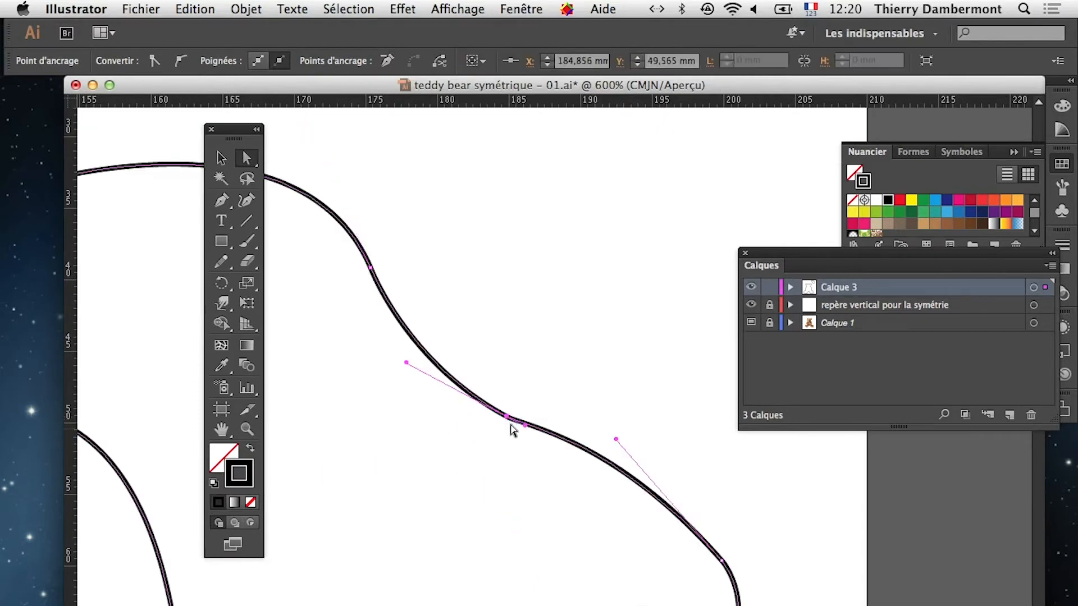
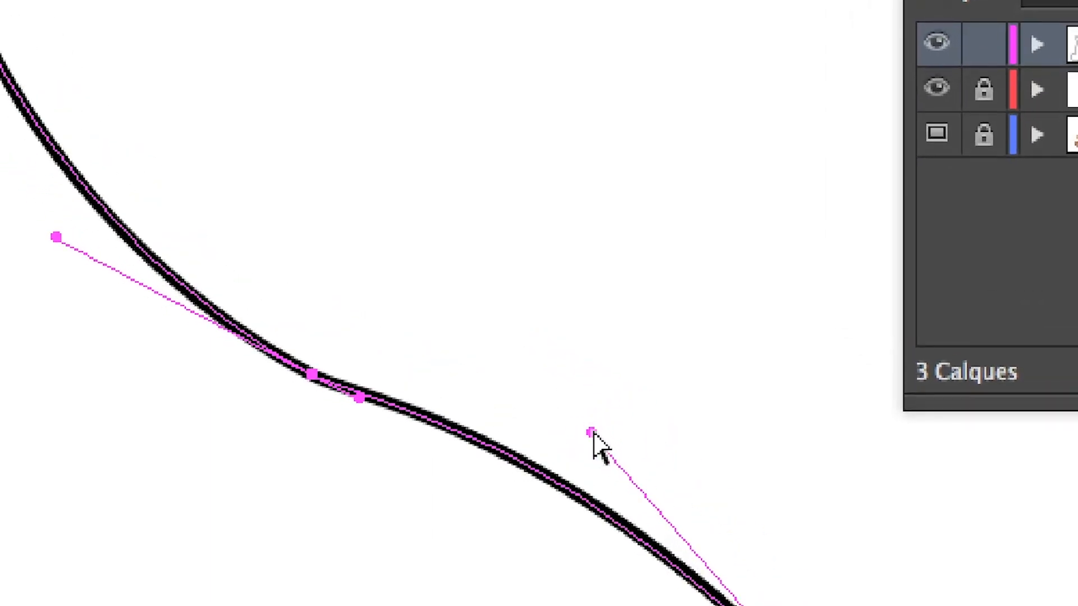
{"action": "left_click_drag", "start_coordinate": [621, 392], "coordinate": [707, 449]}
{"action": "left_click_drag", "start_coordinate": [620, 452], "coordinate": [588, 379]}
{"action": "left_click_drag", "start_coordinate": [595, 565], "coordinate": [263, 241]}
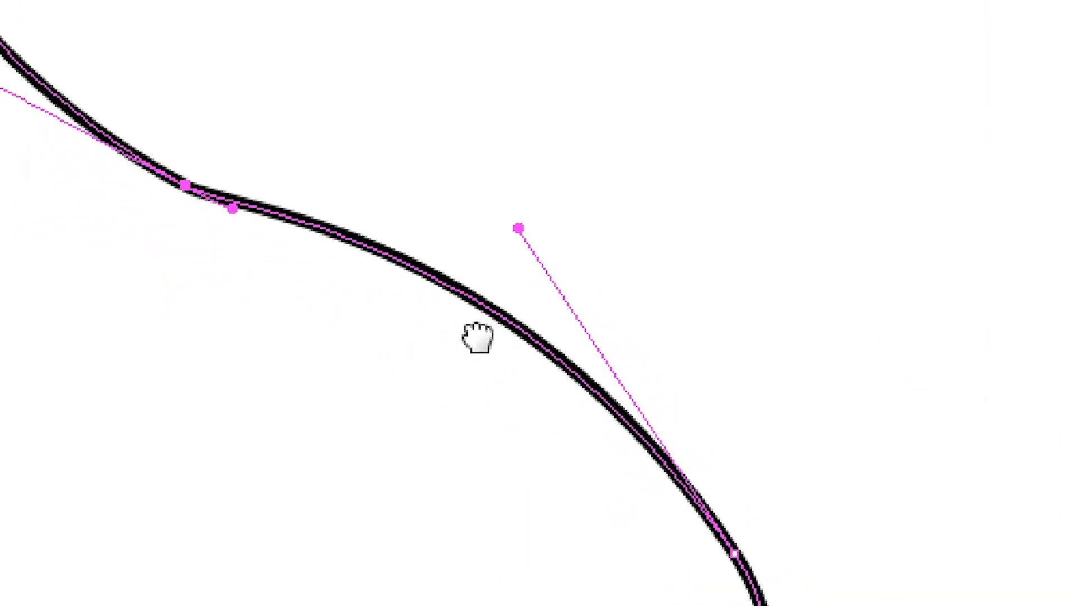
{"action": "left_click_drag", "start_coordinate": [479, 533], "coordinate": [317, 237]}
{"action": "left_click_drag", "start_coordinate": [332, 273], "coordinate": [340, 205]}
{"action": "left_click_drag", "start_coordinate": [527, 369], "coordinate": [536, 300]}
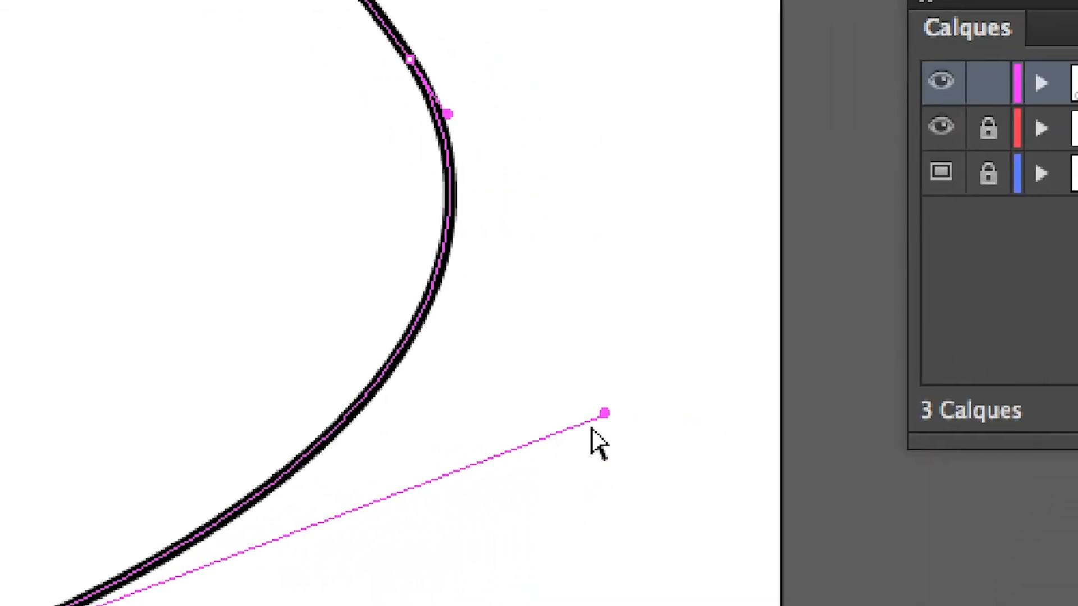
{"action": "mouse_move", "coordinate": [596, 421]}
{"action": "left_mouse_down"}
{"action": "mouse_move", "coordinate": [561, 475]}
{"action": "mouse_move", "coordinate": [465, 539]}
{"action": "mouse_move", "coordinate": [410, 493]}
{"action": "mouse_move", "coordinate": [548, 385]}
{"action": "mouse_move", "coordinate": [588, 425]}
{"action": "left_mouse_up"}
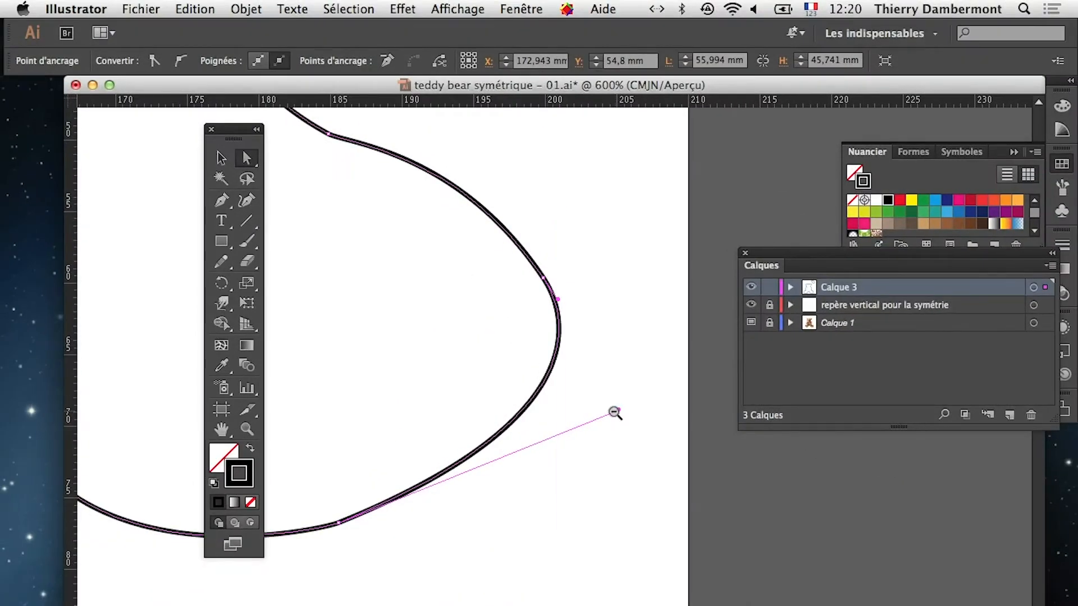
Step: Draw a two-anchor arch with the Pen tool on the artboard's empty upper-left area, from about X 25 mm to X 56 mm at Y 26 mm
{"action": "left_click", "coordinate": [483, 411], "text": "alt+super"}
{"action": "left_click", "coordinate": [483, 411], "text": "alt+super"}
{"action": "left_click", "coordinate": [483, 411], "text": "alt+super"}
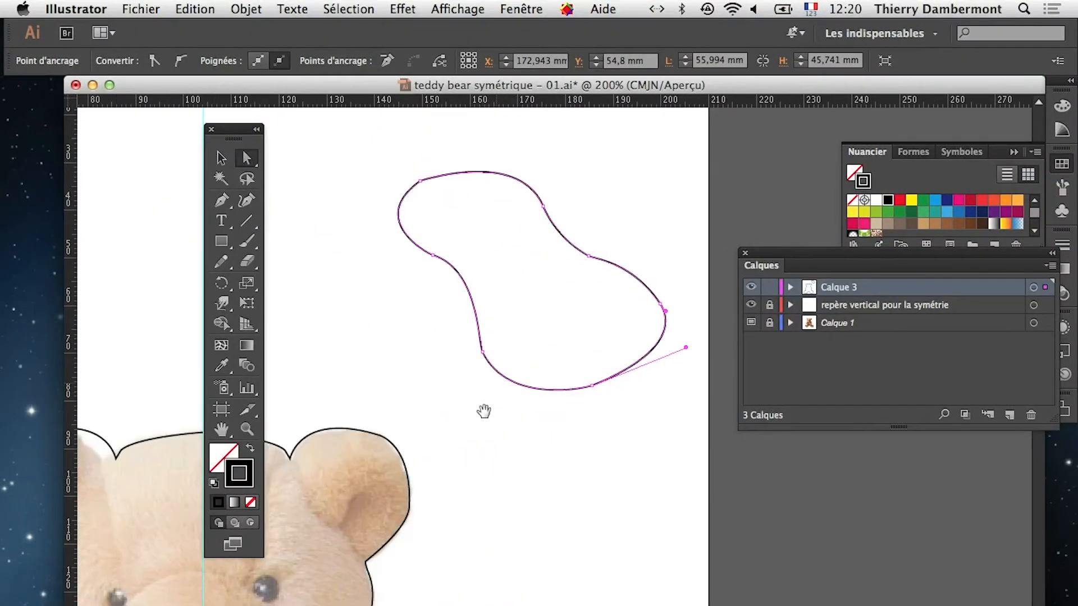
{"action": "left_click_drag", "start_coordinate": [483, 411], "coordinate": [749, 508]}
{"action": "left_click_drag", "start_coordinate": [531, 418], "coordinate": [769, 380]}
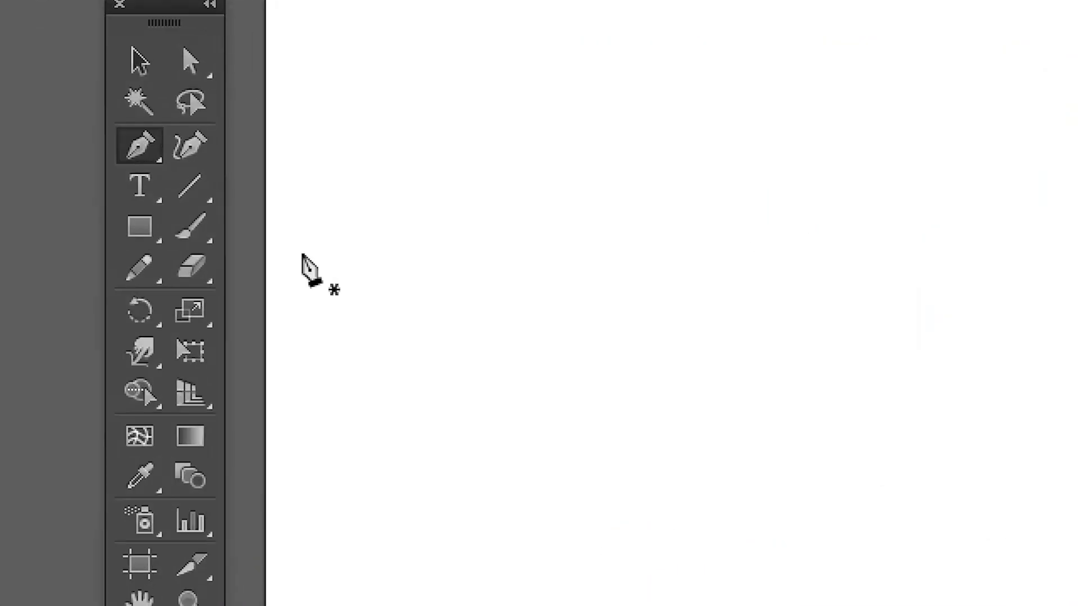
{"action": "left_click", "coordinate": [371, 245]}
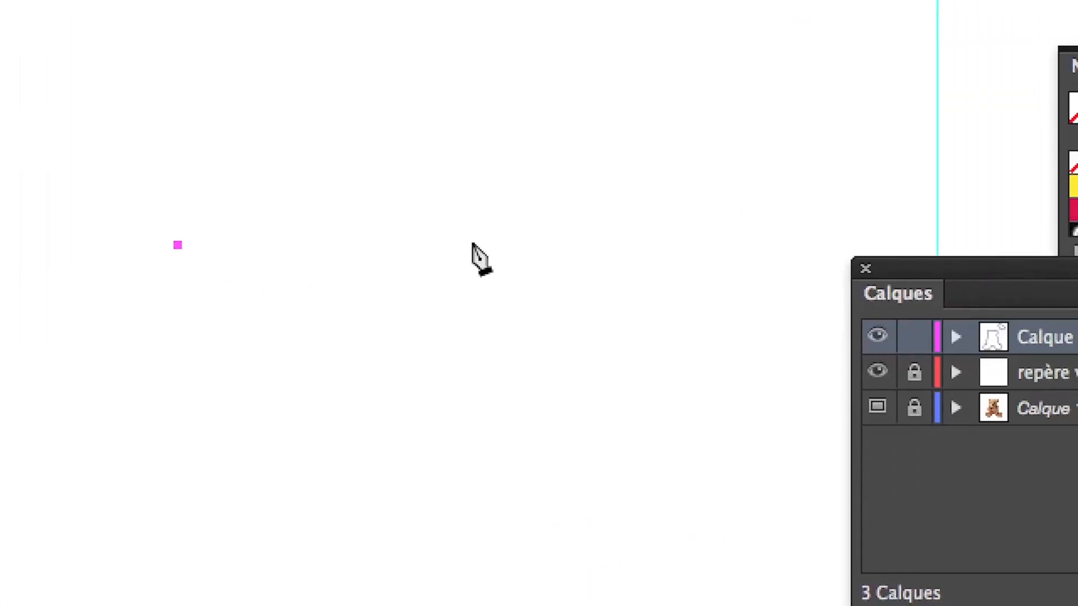
{"action": "left_click_drag", "start_coordinate": [668, 244], "coordinate": [839, 331]}
{"action": "left_click_drag", "start_coordinate": [535, 276], "coordinate": [534, 276]}
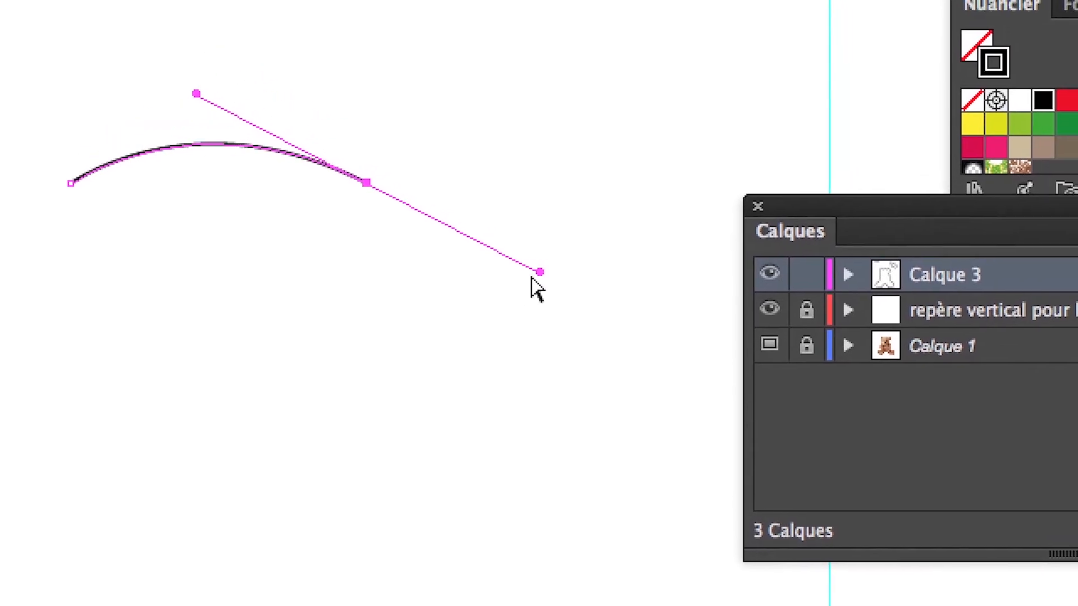
Step: Rotate the aligned handles of the arch's end anchor to a steeper angle by adjusting both handle ends
{"action": "left_click_drag", "start_coordinate": [533, 273], "coordinate": [536, 301]}
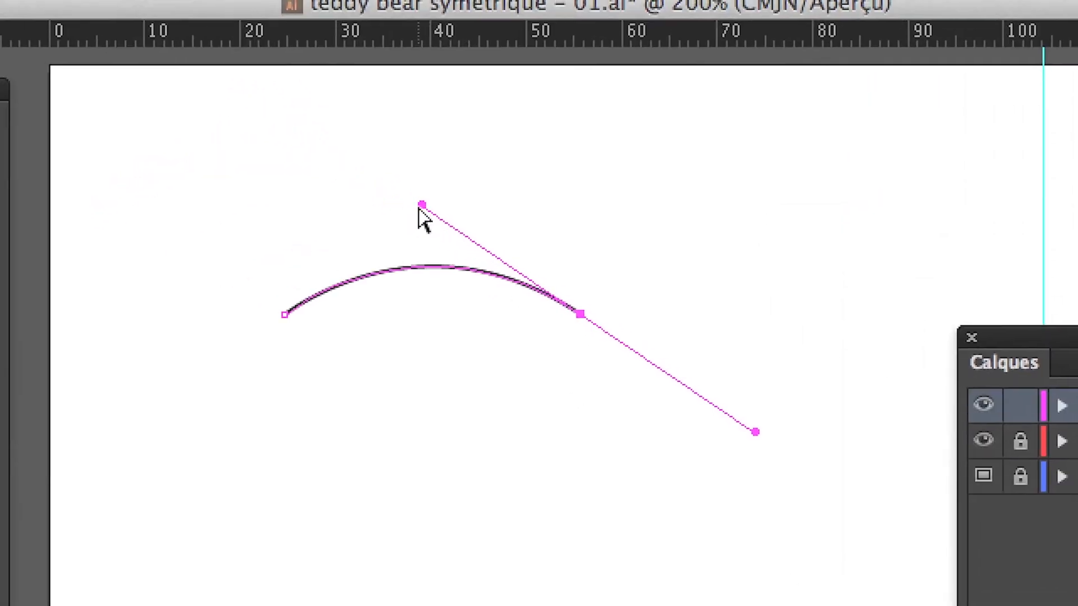
{"action": "left_click_drag", "start_coordinate": [202, 75], "coordinate": [229, 46]}
{"action": "left_click_drag", "start_coordinate": [429, 198], "coordinate": [428, 197]}
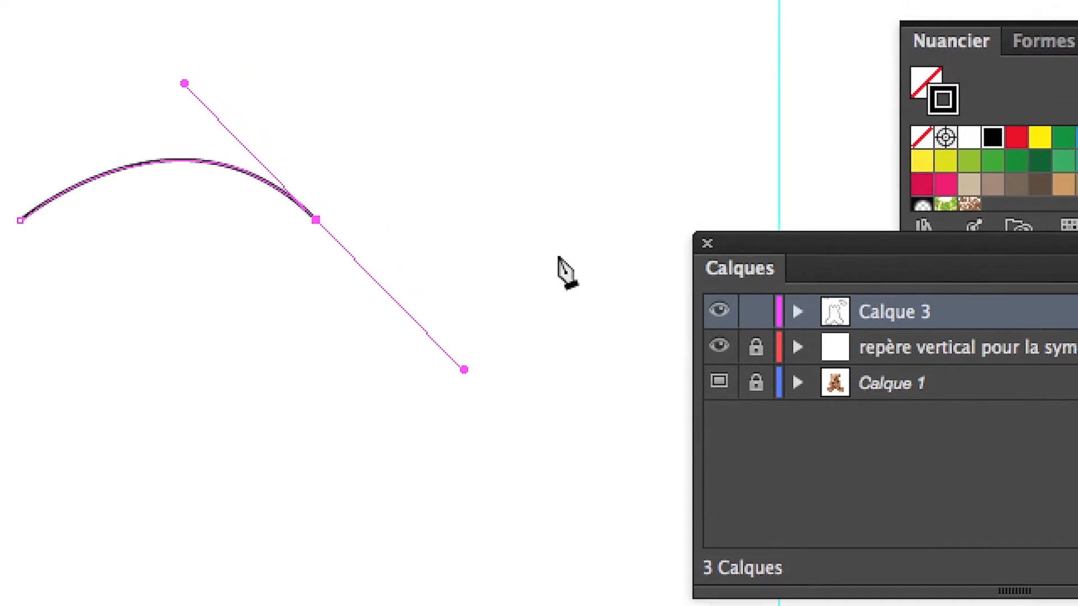
Step: Extend the path with smooth anchors at about X 81 mm, Y 29 mm, and X 91 mm, Y 67 mm, adjusting each anchor's handles
{"action": "left_click_drag", "start_coordinate": [808, 363], "coordinate": [875, 333]}
{"action": "left_click_drag", "start_coordinate": [584, 247], "coordinate": [615, 213]}
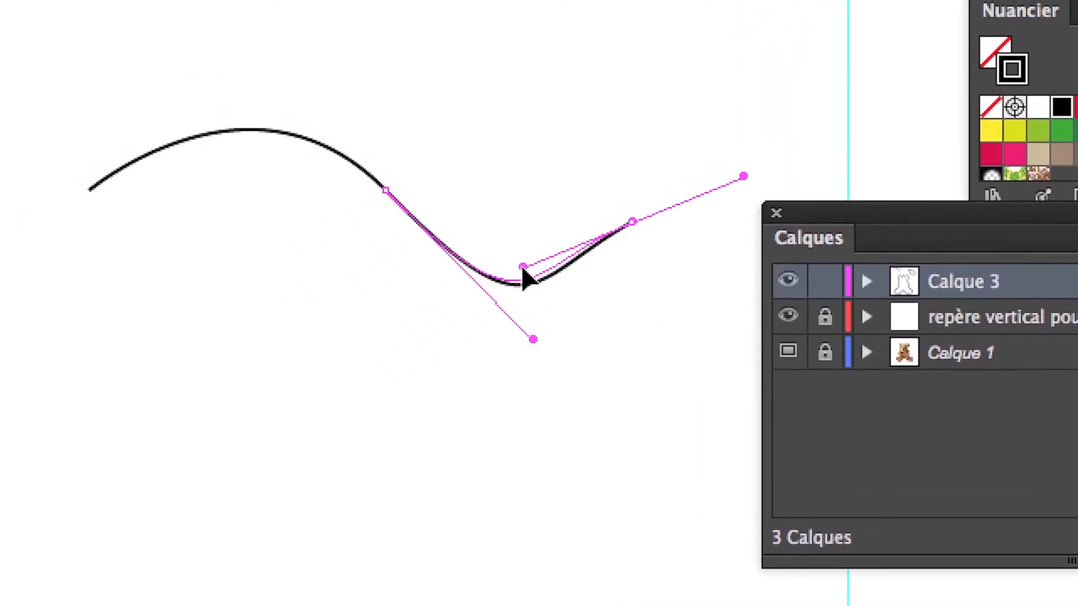
{"action": "left_click_drag", "start_coordinate": [528, 274], "coordinate": [527, 274]}
{"action": "left_click_drag", "start_coordinate": [713, 563], "coordinate": [669, 605]}
{"action": "left_click_drag", "start_coordinate": [653, 28], "coordinate": [858, 37]}
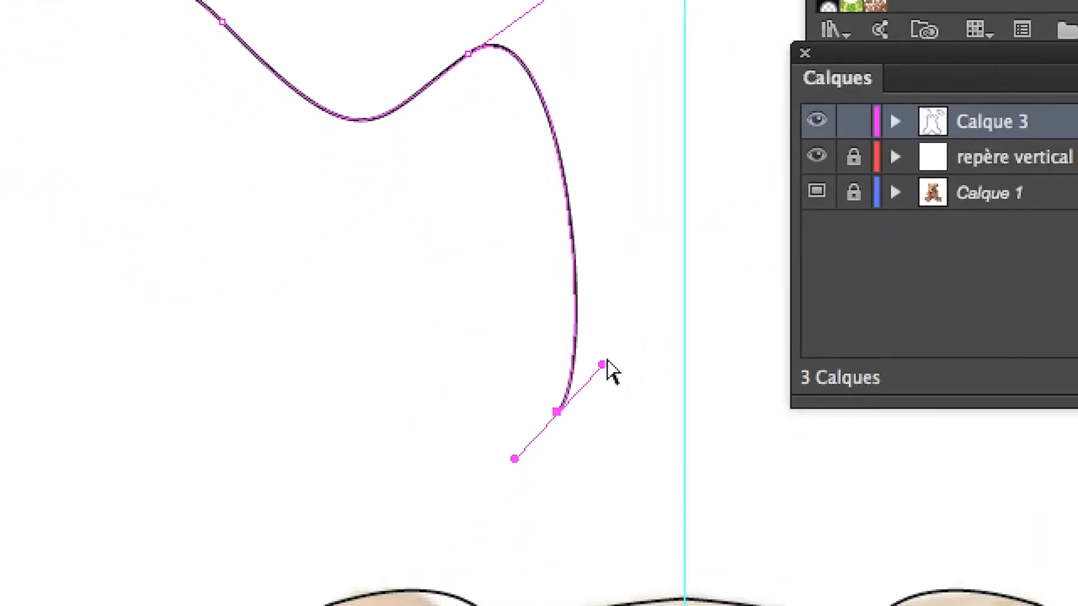
{"action": "left_click_drag", "start_coordinate": [604, 362], "coordinate": [719, 174]}
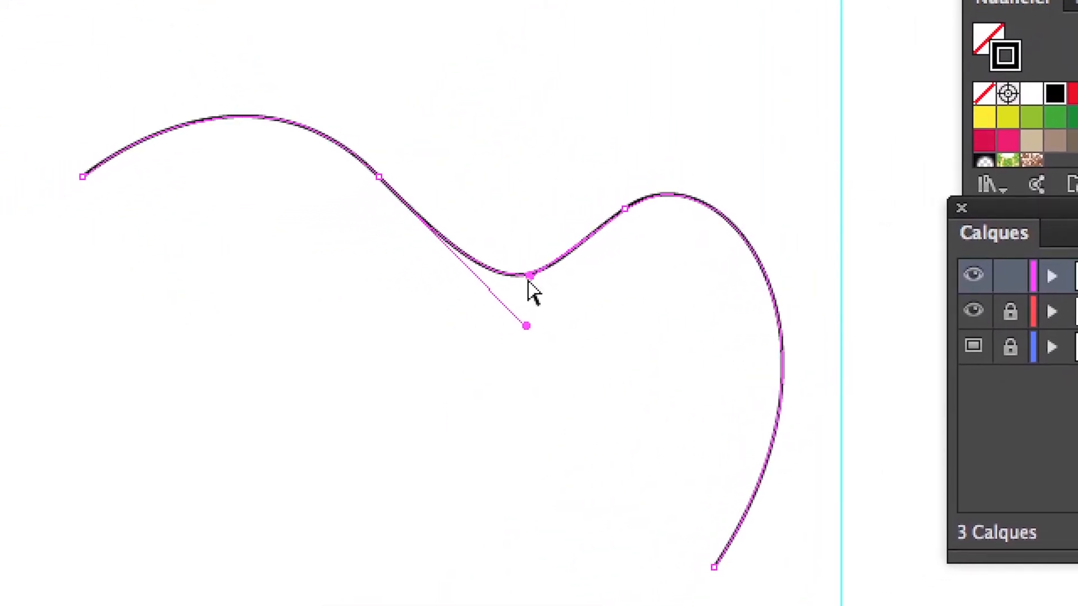
Step: Deepen and round the wave's valley by adjusting the facing handles of its second and third anchors
{"action": "left_click_drag", "start_coordinate": [529, 282], "coordinate": [551, 306]}
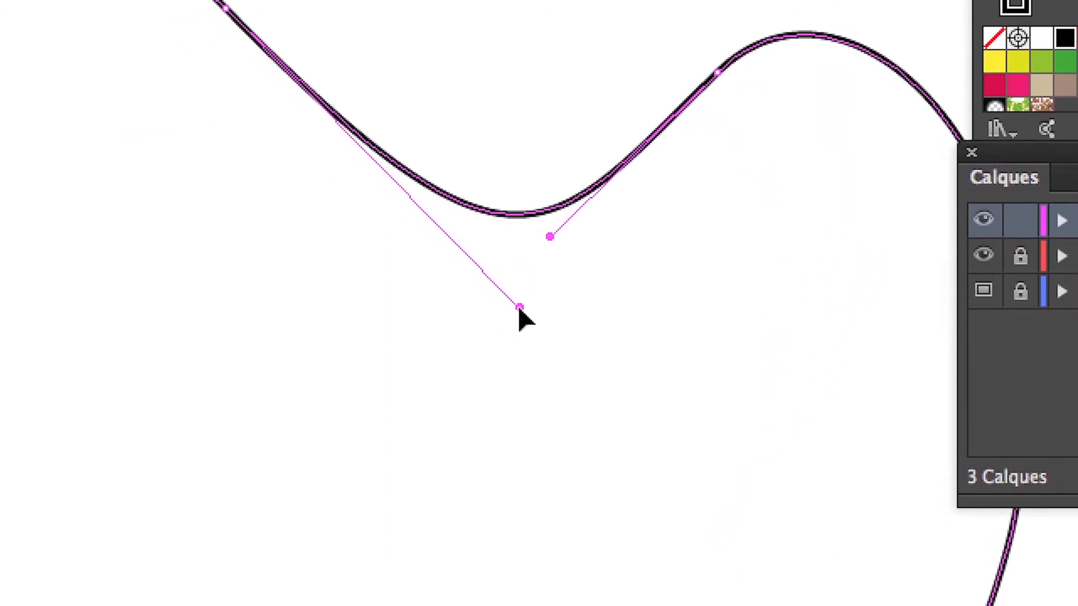
{"action": "left_click_drag", "start_coordinate": [519, 308], "coordinate": [481, 196]}
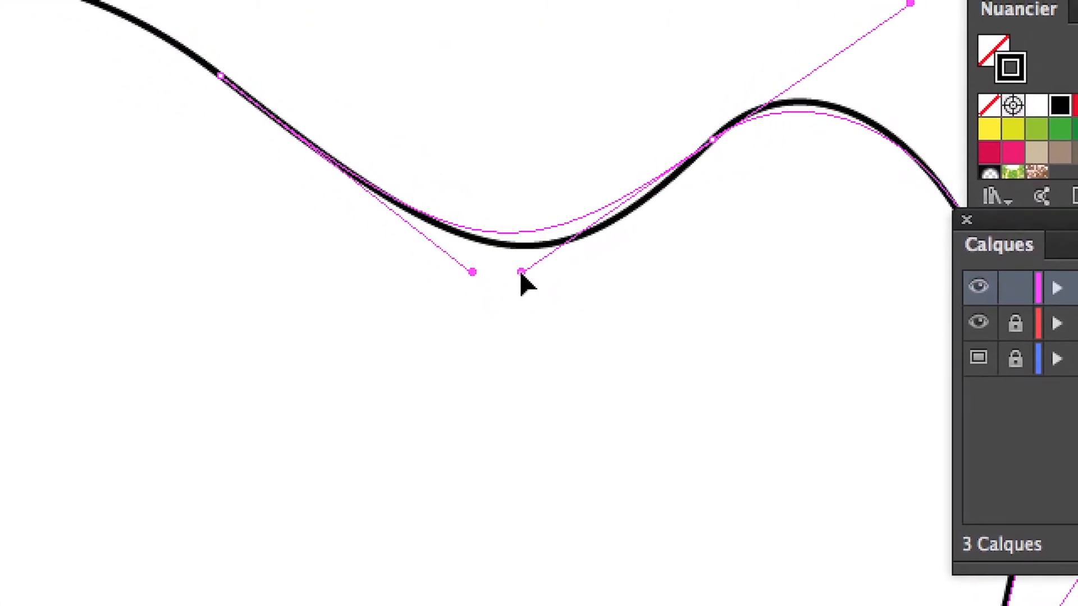
{"action": "left_click_drag", "start_coordinate": [521, 273], "coordinate": [532, 290]}
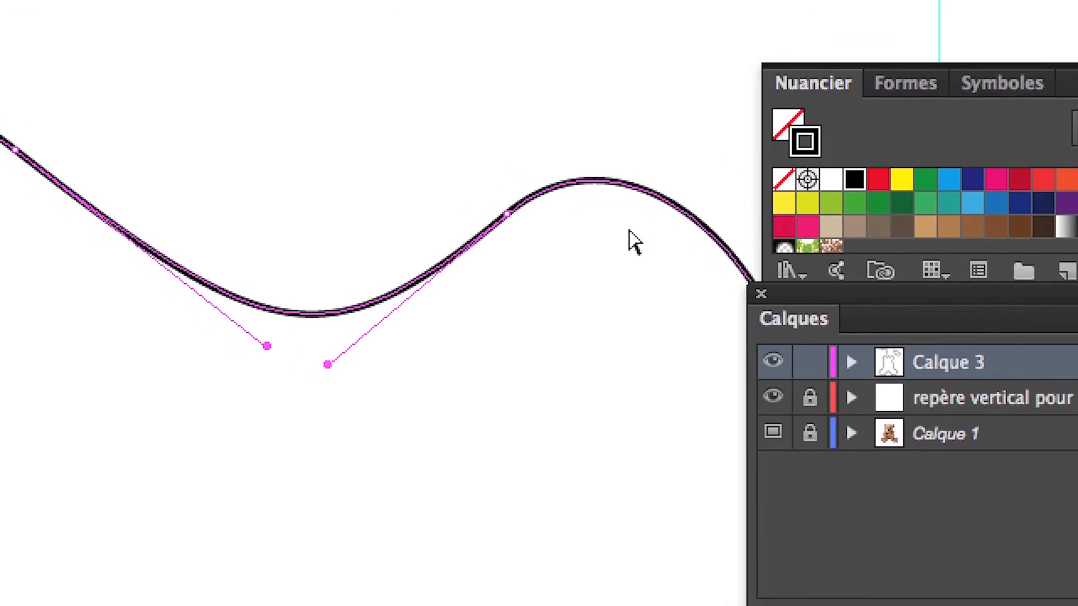
{"action": "left_click_drag", "start_coordinate": [327, 364], "coordinate": [362, 386]}
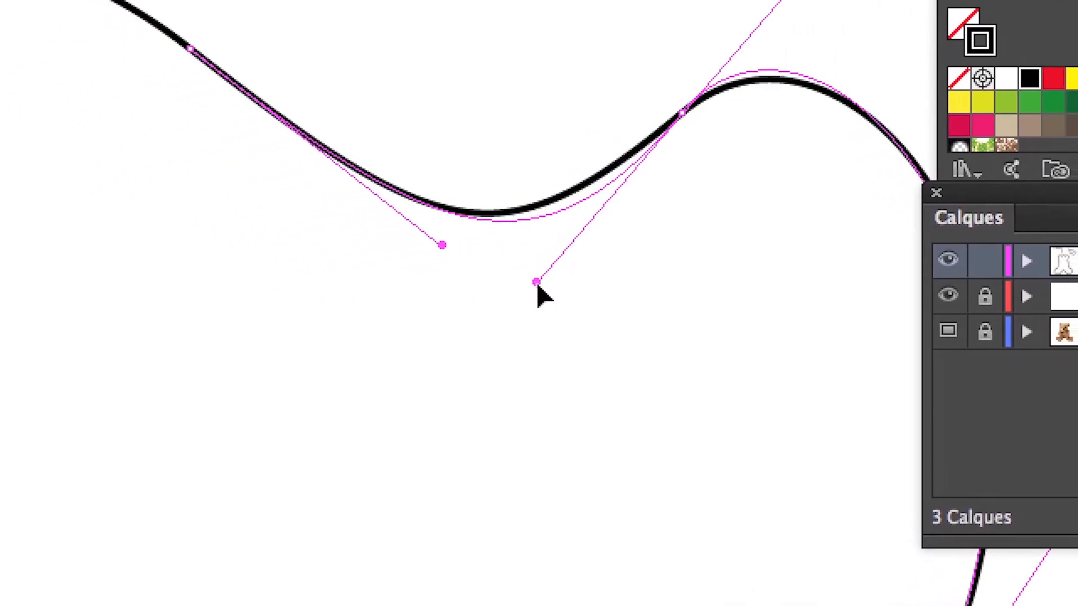
{"action": "left_click_drag", "start_coordinate": [537, 286], "coordinate": [545, 292]}
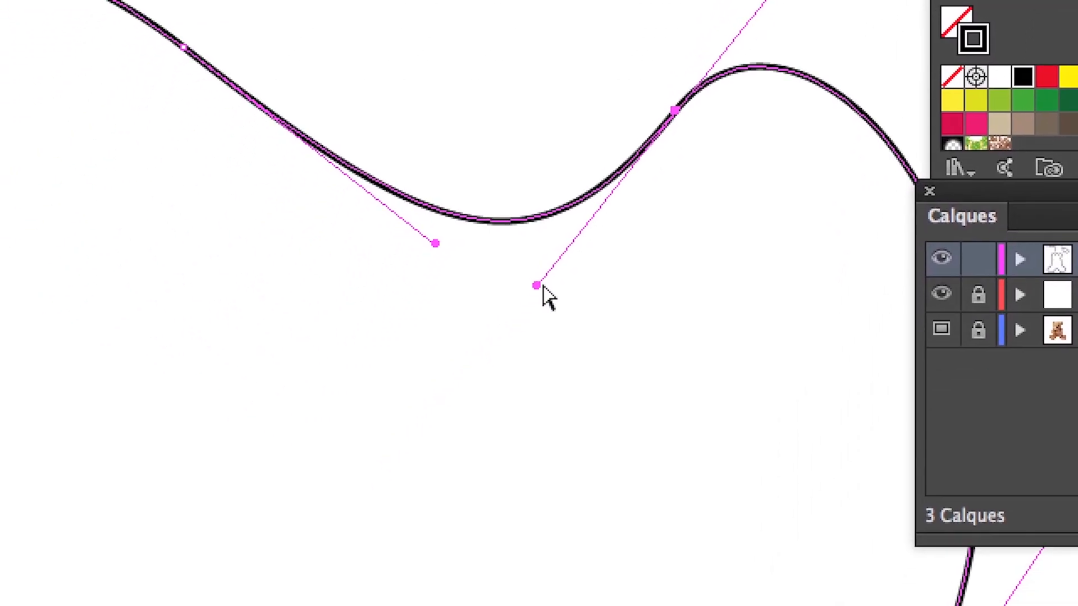
Step: Steepen the second anchor's outgoing handle and select that anchor to display both of its aligned handles
{"action": "left_click_drag", "start_coordinate": [543, 287], "coordinate": [436, 288]}
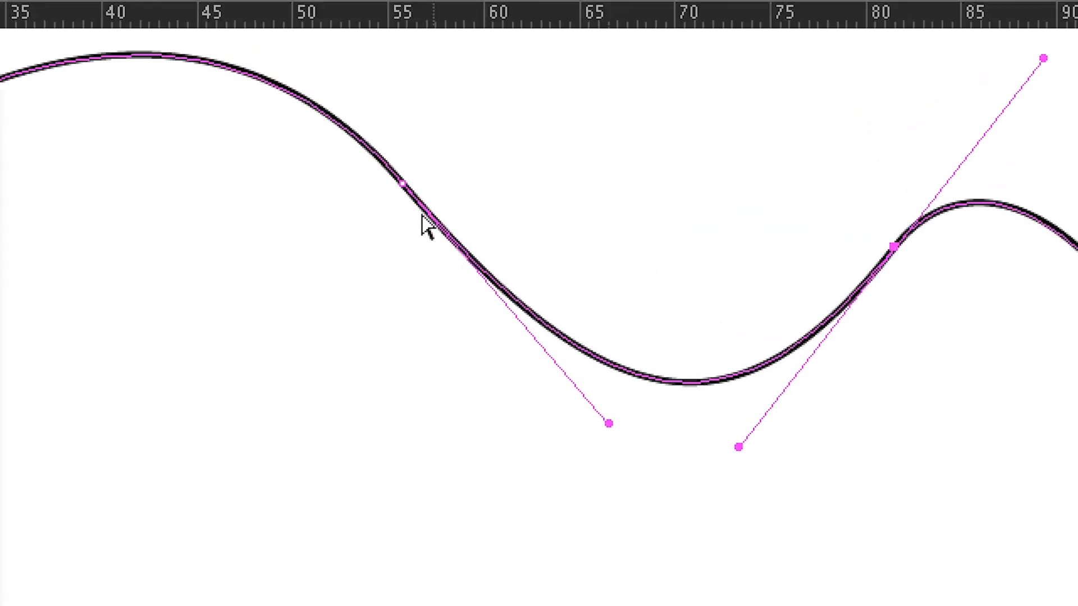
{"action": "left_click", "coordinate": [402, 184]}
{"action": "key", "text": "space"}
{"action": "left_click_drag", "start_coordinate": [383, 198], "coordinate": [435, 303]}
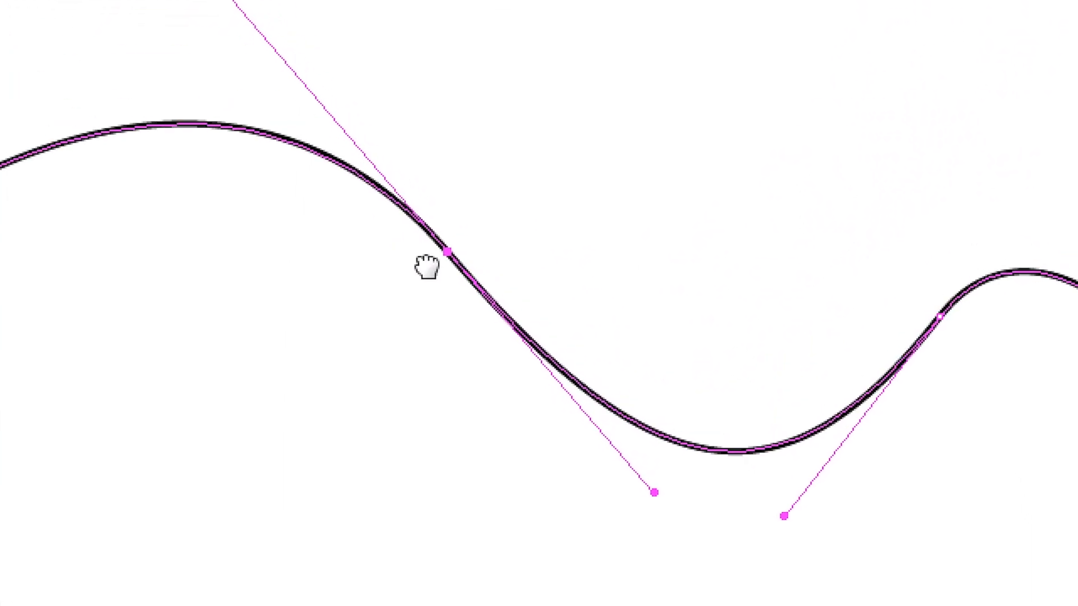
Step: Select the open curve's anchor points one after another through to its lower end point to examine their direction handles
{"action": "left_click", "coordinate": [444, 311], "text": "alt+super"}
{"action": "left_click", "coordinate": [454, 321], "text": "alt+super"}
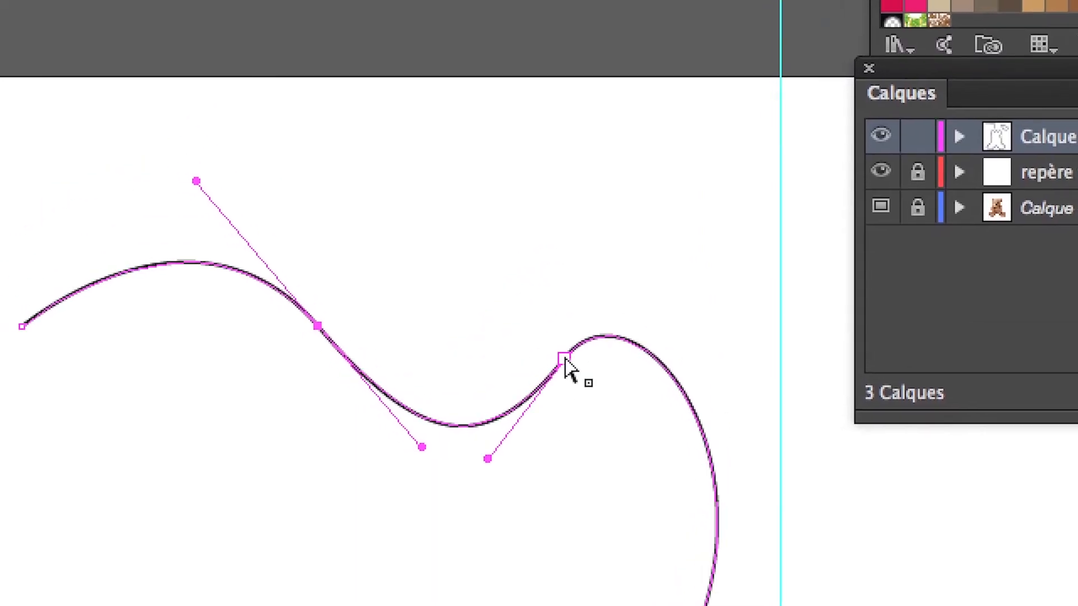
{"action": "left_click", "coordinate": [565, 358], "text": "super"}
{"action": "key", "text": "space"}
{"action": "left_click_drag", "start_coordinate": [605, 544], "coordinate": [579, 402]}
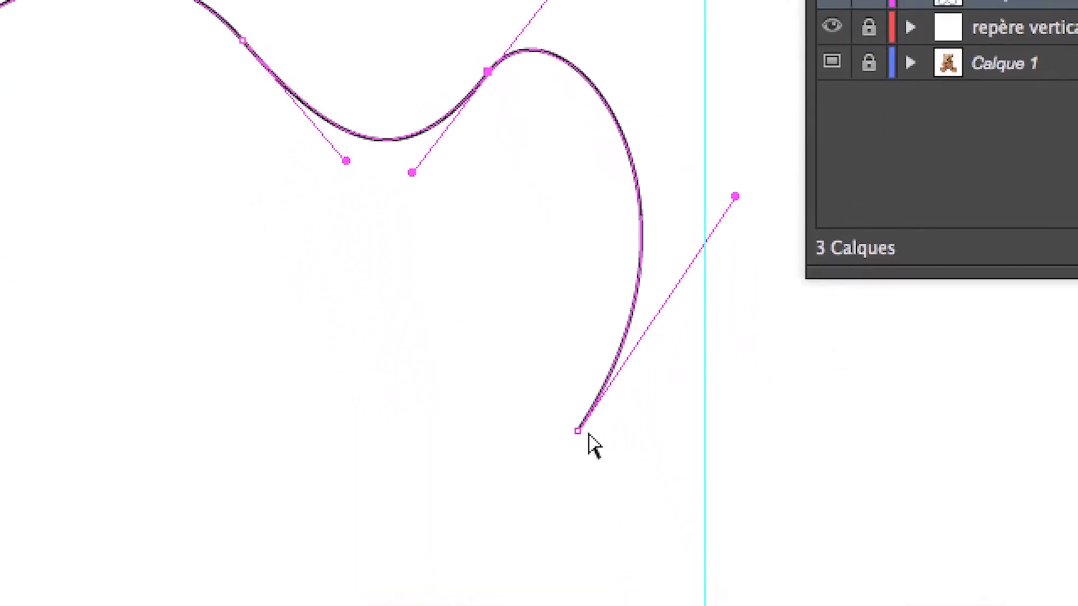
{"action": "left_click", "coordinate": [579, 432], "text": "super"}
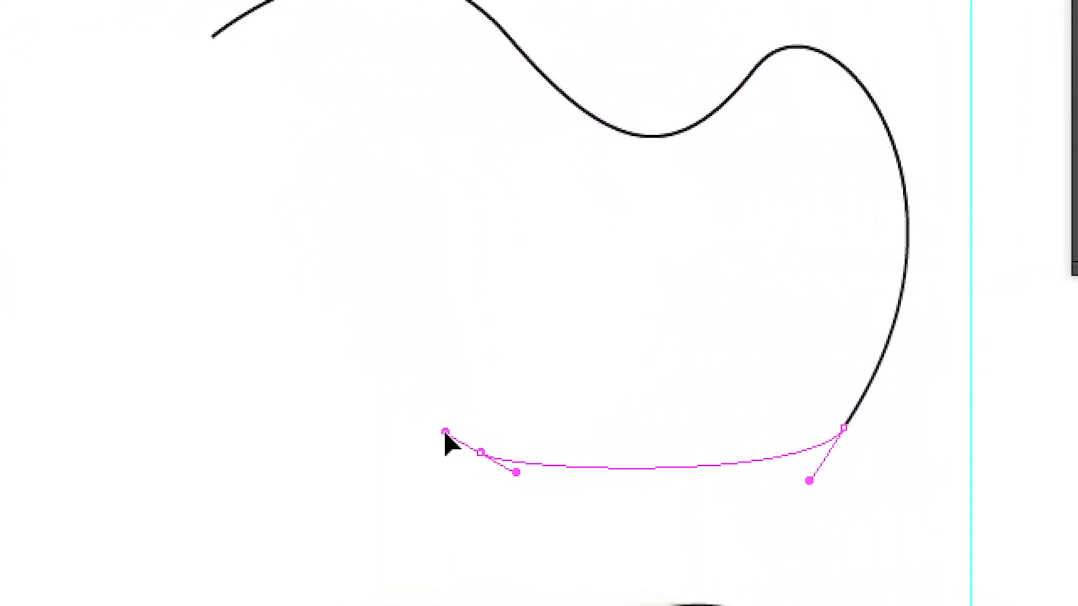
Step: Extend the open curve with two smooth anchor points and close the path at its starting point with a curved segment
{"action": "left_click_drag", "start_coordinate": [445, 433], "coordinate": [366, 323]}
{"action": "left_click_drag", "start_coordinate": [270, 238], "coordinate": [166, 242]}
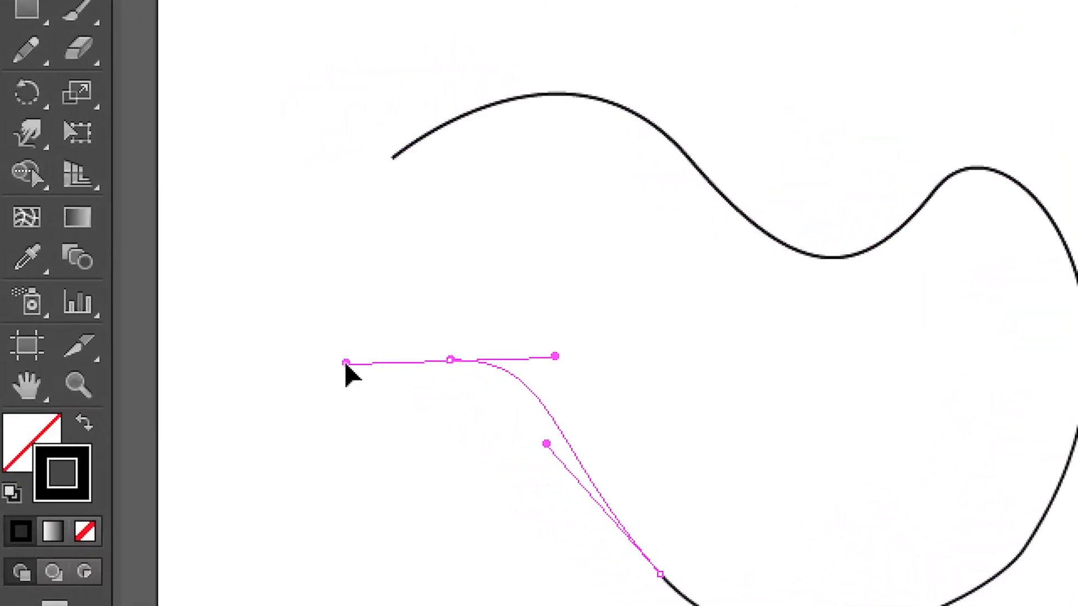
{"action": "left_click_drag", "start_coordinate": [346, 363], "coordinate": [306, 371]}
{"action": "left_click_drag", "start_coordinate": [392, 158], "coordinate": [394, 154]}
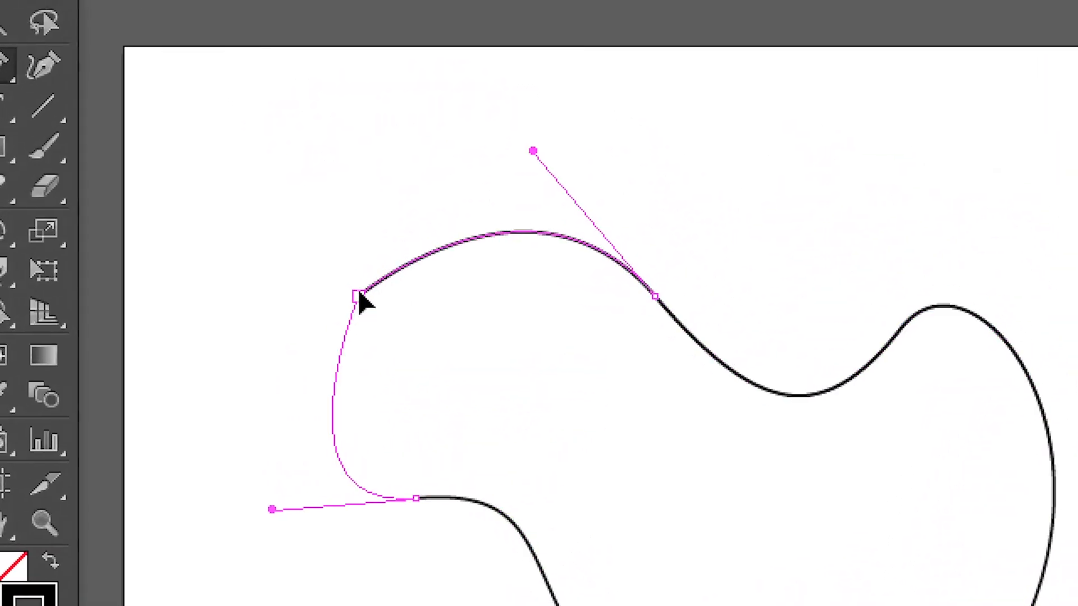
{"action": "left_click_drag", "start_coordinate": [362, 303], "coordinate": [446, 216]}
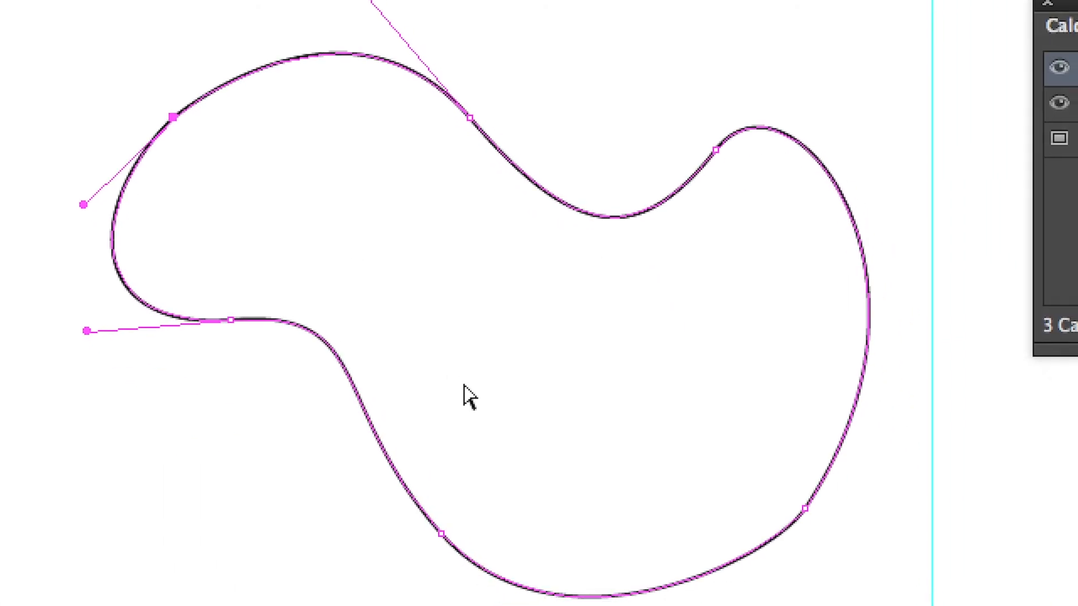
{"action": "left_click", "coordinate": [230, 320]}
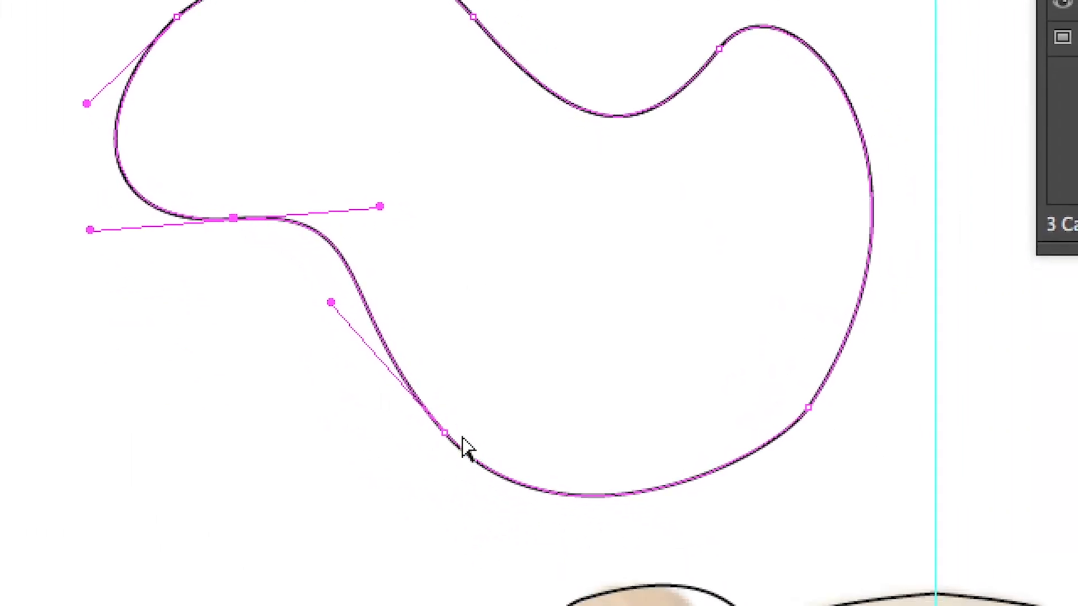
{"action": "key", "text": "p"}
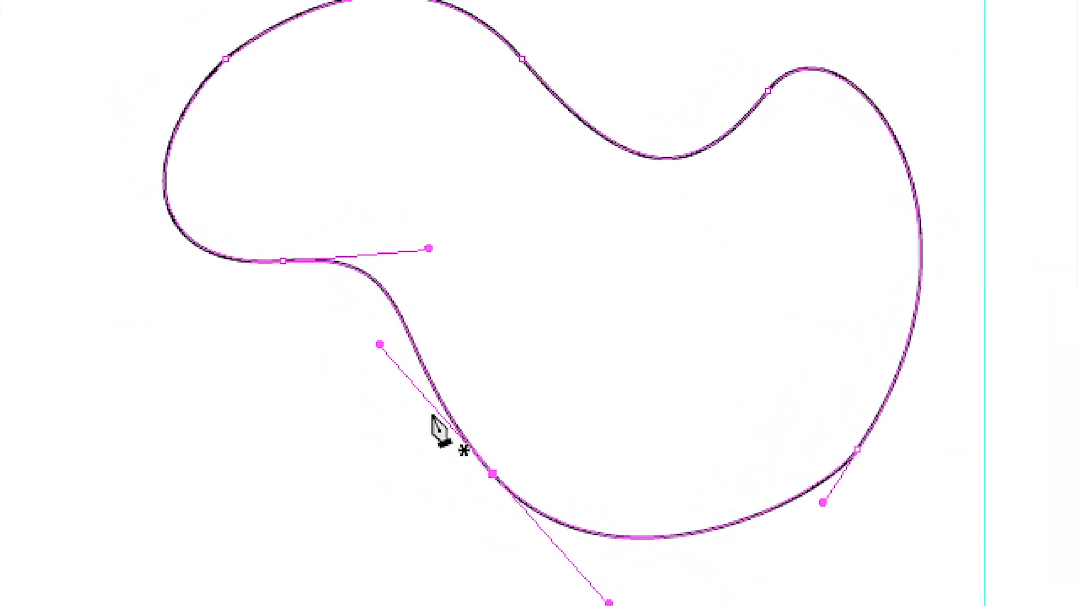
Step: Draw a closed five-sided polygon with straight segments in the empty area below the bear's foot, right of the vertical guide
{"action": "key", "text": "space"}
{"action": "left_click_drag", "start_coordinate": [724, 318], "coordinate": [787, 605]}
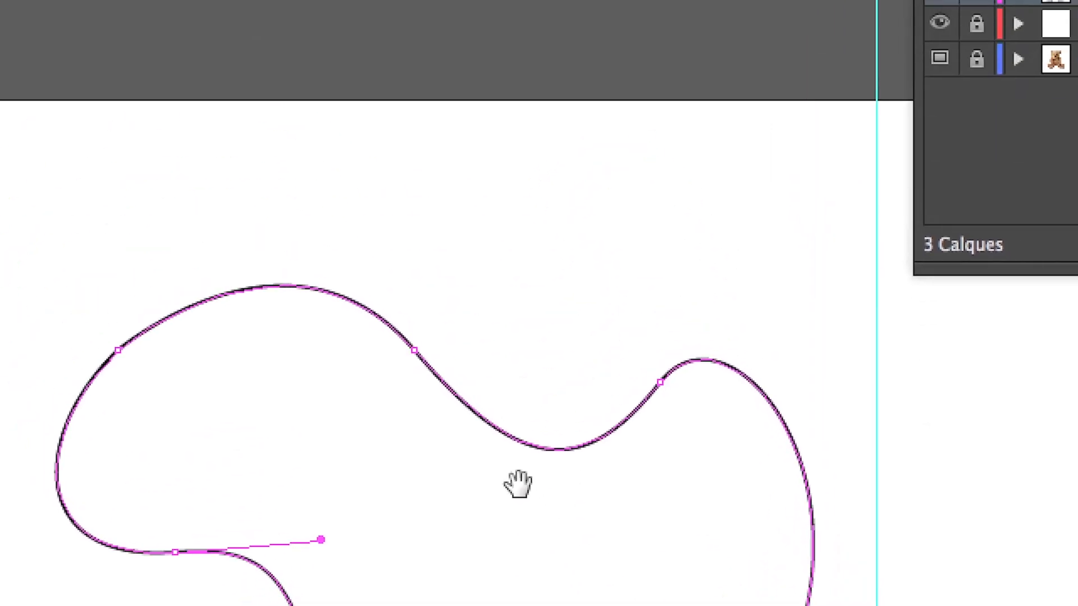
{"action": "left_click_drag", "start_coordinate": [669, 480], "coordinate": [707, 468]}
{"action": "left_click_drag", "start_coordinate": [522, 472], "coordinate": [785, 402]}
{"action": "left_click_drag", "start_coordinate": [578, 532], "coordinate": [542, 442]}
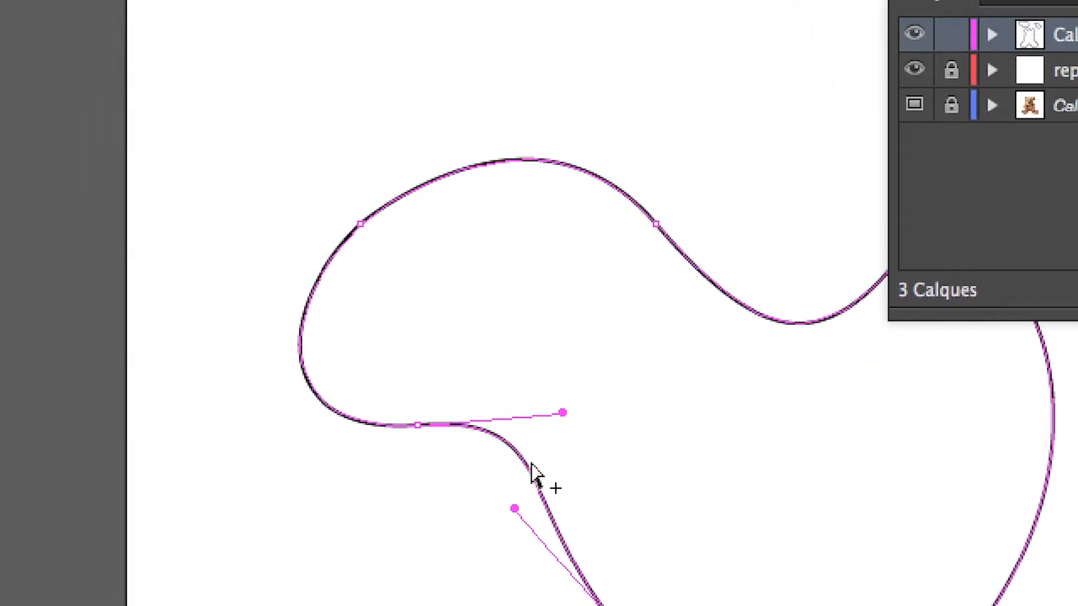
{"action": "key", "text": "space"}
{"action": "left_click_drag", "start_coordinate": [698, 589], "coordinate": [561, 358]}
{"action": "left_click_drag", "start_coordinate": [642, 511], "coordinate": [520, 235]}
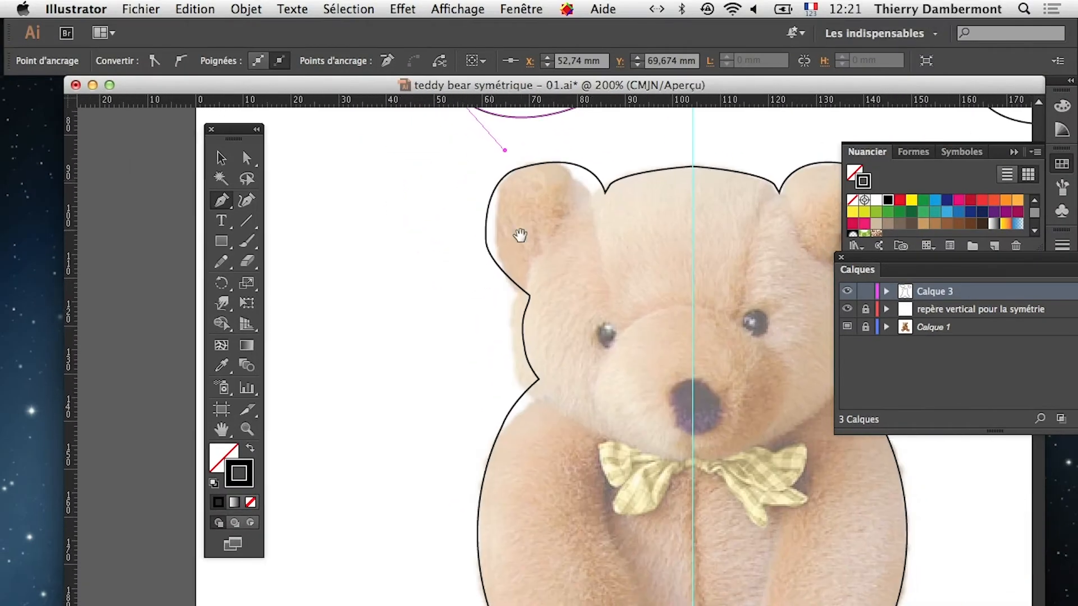
{"action": "left_click_drag", "start_coordinate": [474, 517], "coordinate": [424, 227]}
{"action": "left_click_drag", "start_coordinate": [680, 455], "coordinate": [372, 183]}
{"action": "left_click_drag", "start_coordinate": [606, 412], "coordinate": [600, 375]}
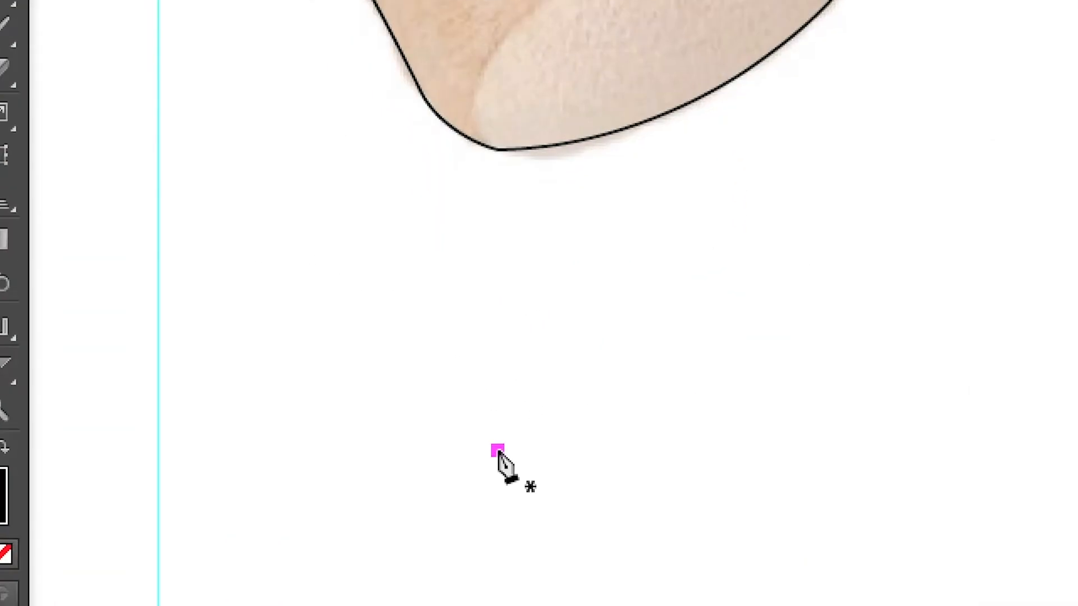
{"action": "left_click", "coordinate": [703, 300]}
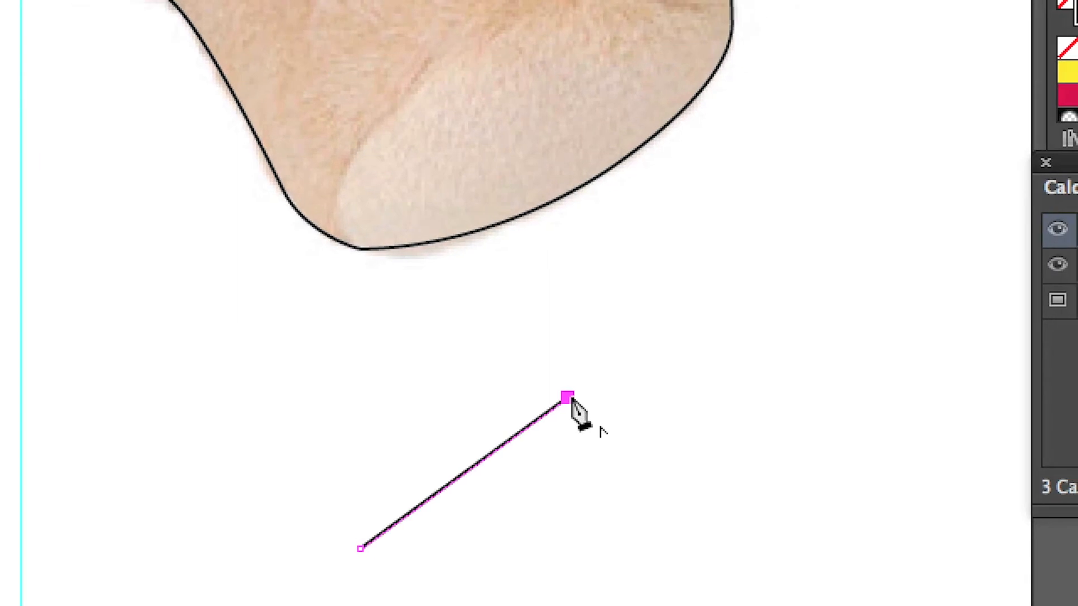
{"action": "left_click", "coordinate": [951, 352]}
{"action": "left_click", "coordinate": [1045, 525]}
{"action": "left_click", "coordinate": [556, 538]}
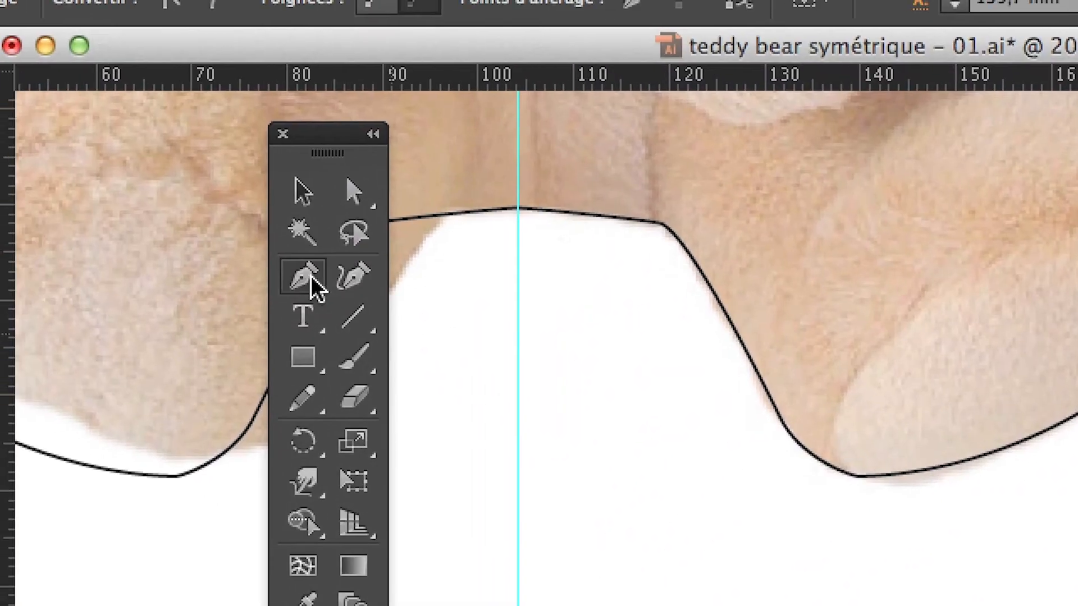
Step: Detach the Pen tool group as a floating palette and place it just above the new polygon
{"action": "left_click", "coordinate": [313, 284]}
{"action": "left_click", "coordinate": [492, 297]}
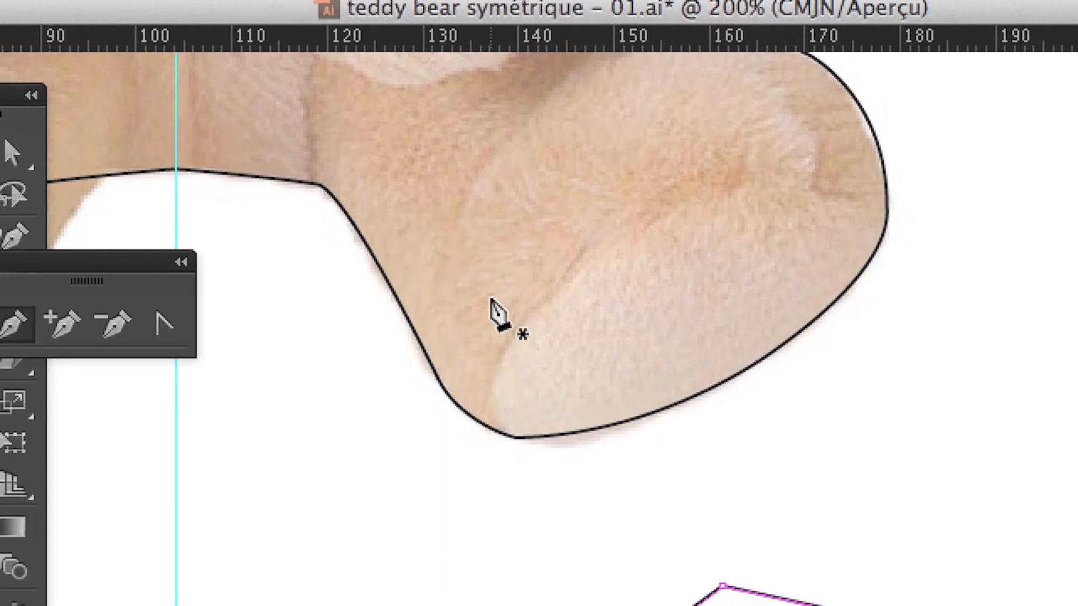
{"action": "left_click_drag", "start_coordinate": [118, 271], "coordinate": [293, 328]}
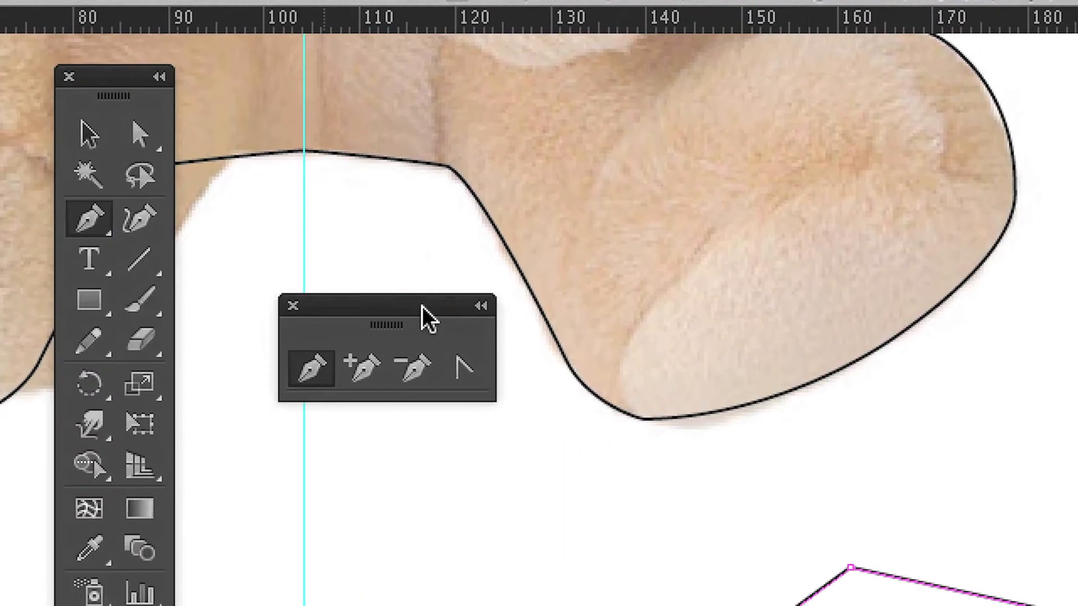
{"action": "left_click_drag", "start_coordinate": [422, 306], "coordinate": [652, 287]}
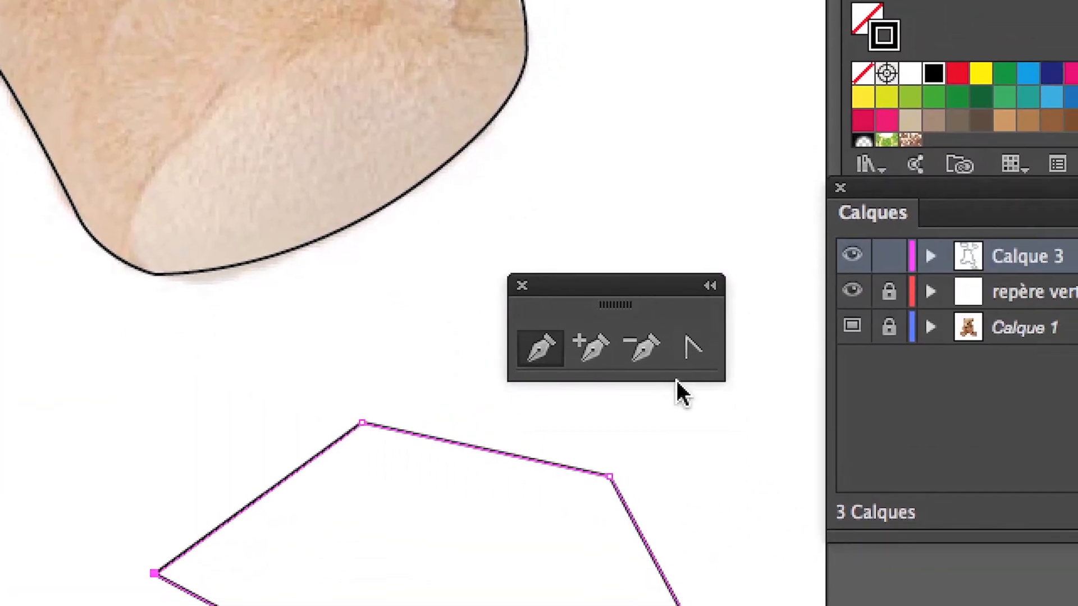
Step: Convert the polygon's upper-right, right and bottom corners to smooth points with the Convert Anchor Point tool
{"action": "left_click", "coordinate": [683, 359]}
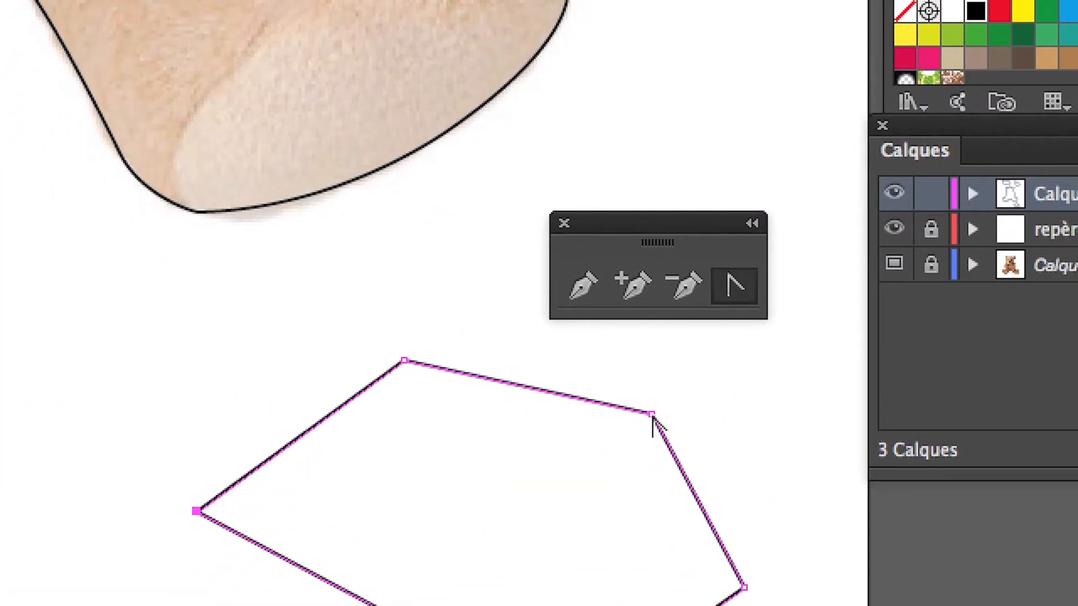
{"action": "left_click_drag", "start_coordinate": [652, 415], "coordinate": [729, 491]}
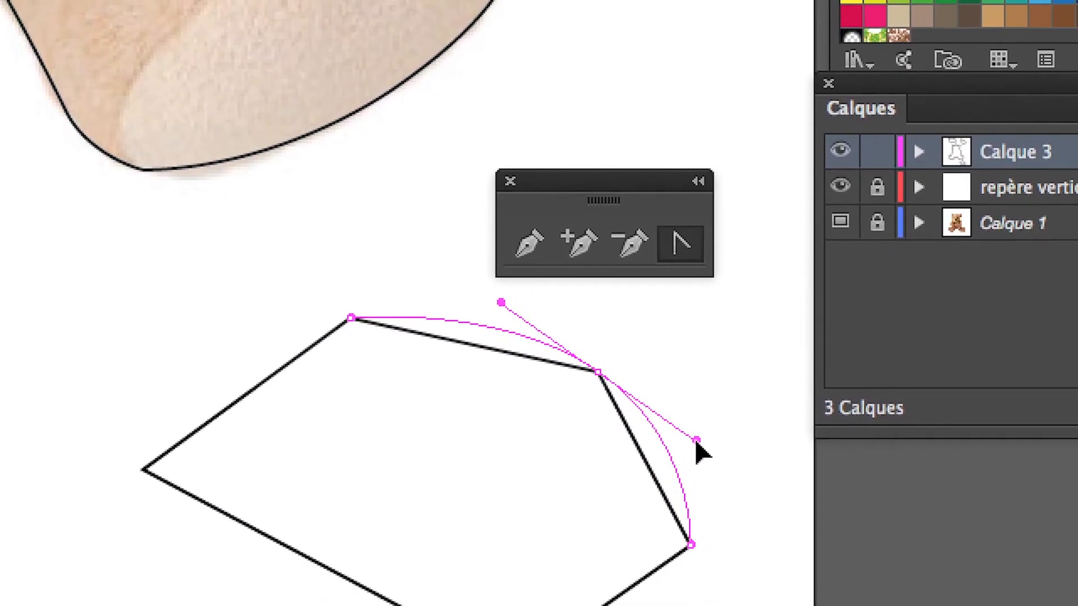
{"action": "left_click_drag", "start_coordinate": [696, 443], "coordinate": [697, 445]}
{"action": "left_click_drag", "start_coordinate": [691, 545], "coordinate": [667, 605]}
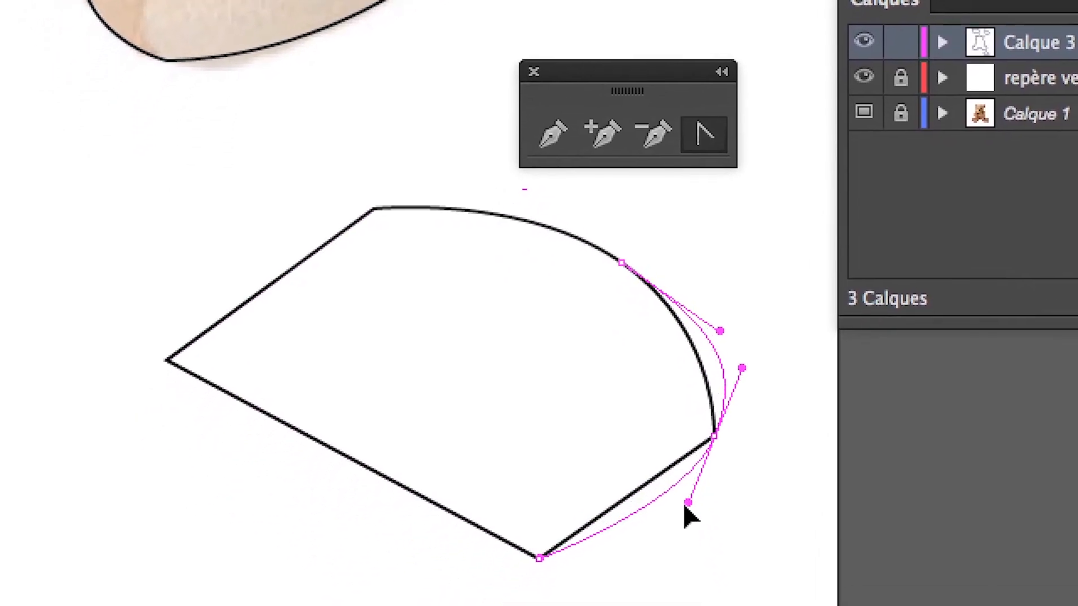
{"action": "left_click_drag", "start_coordinate": [686, 514], "coordinate": [680, 515]}
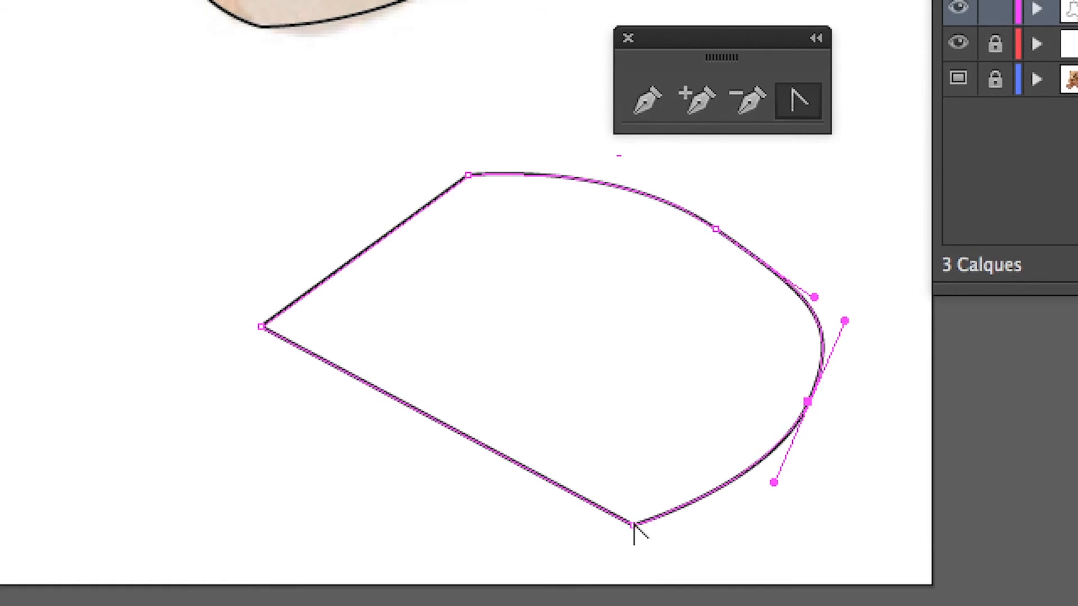
{"action": "left_click_drag", "start_coordinate": [603, 519], "coordinate": [534, 512]}
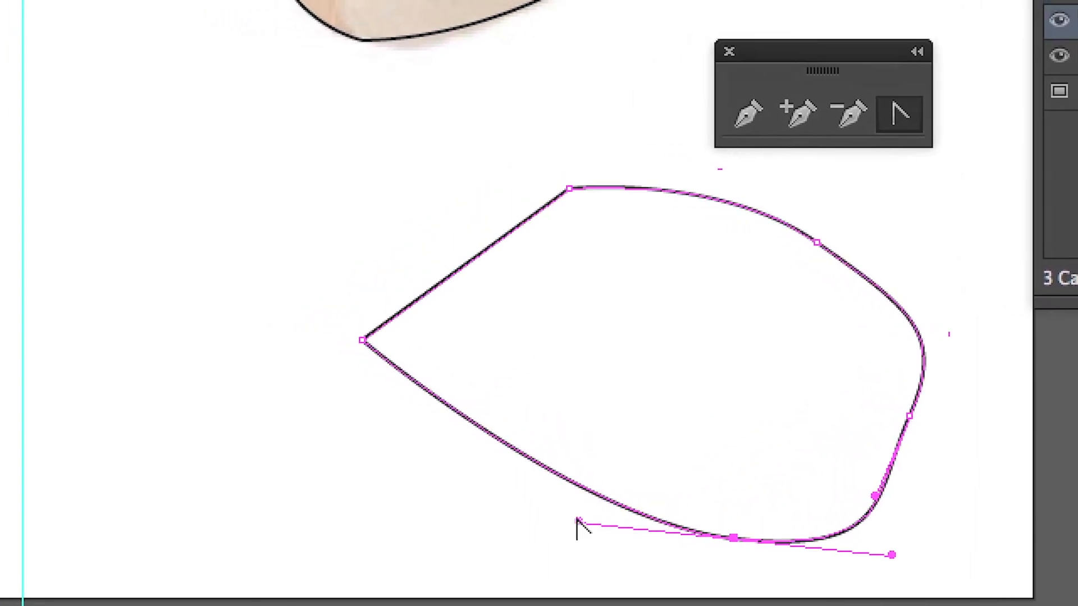
Step: Convert the polygon's remaining left and upper-left corners to smooth points, pulling out their direction handles
{"action": "left_click_drag", "start_coordinate": [362, 339], "coordinate": [367, 202]}
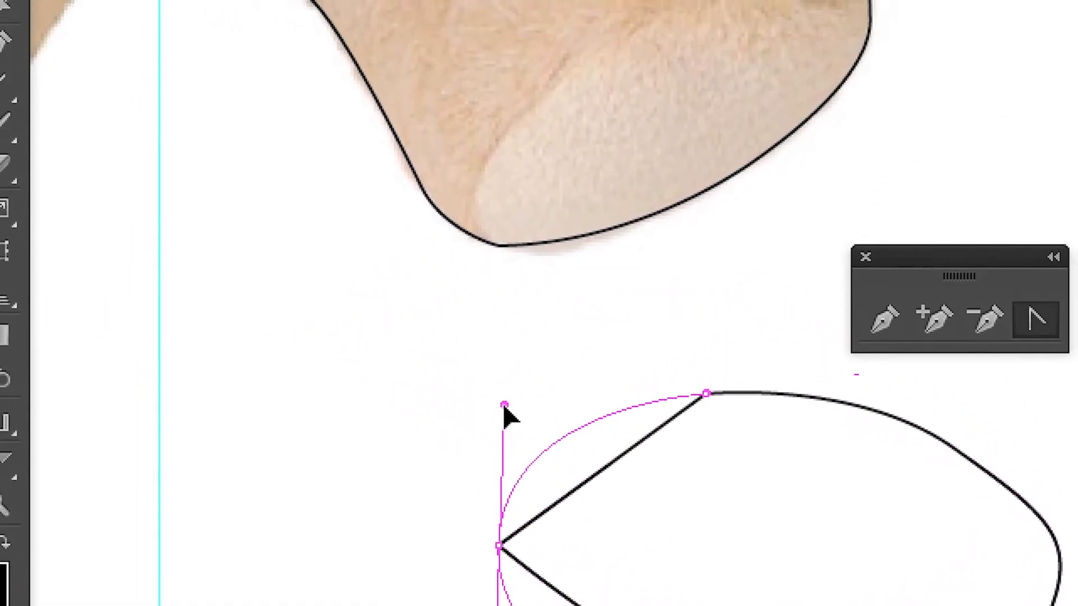
{"action": "left_click_drag", "start_coordinate": [505, 416], "coordinate": [504, 414]}
{"action": "left_click_drag", "start_coordinate": [706, 396], "coordinate": [841, 460]}
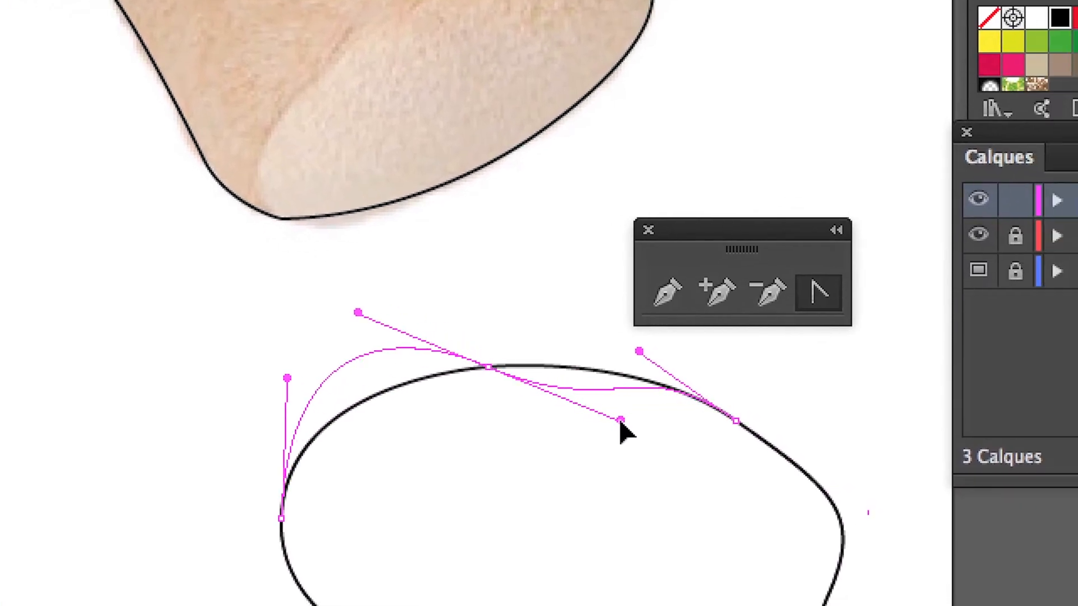
{"action": "left_click_drag", "start_coordinate": [620, 424], "coordinate": [631, 421]}
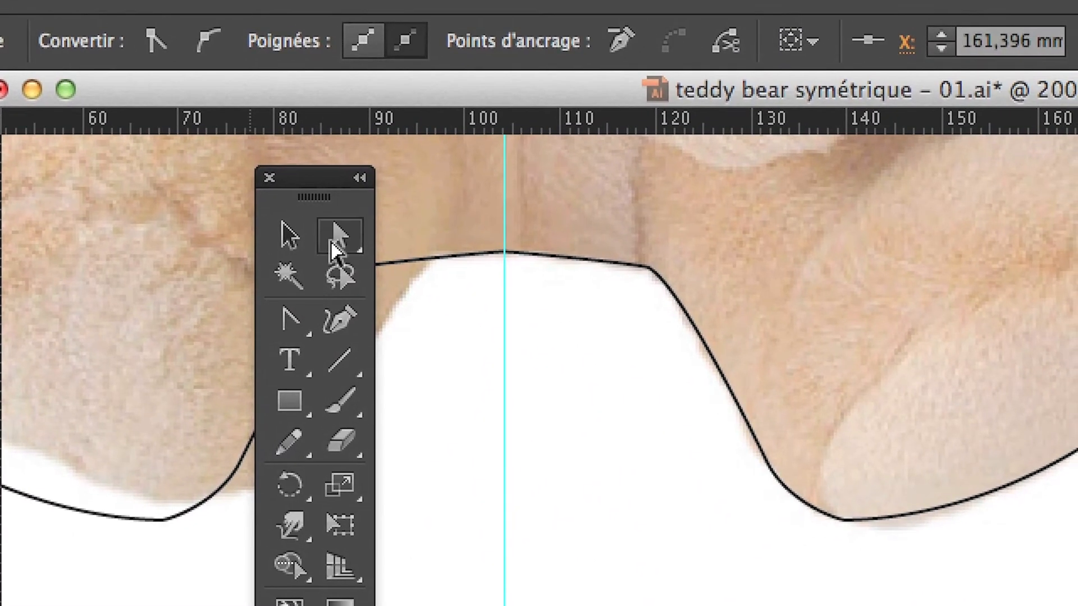
Step: Detach the Direct Selection tool group as a floating palette and place it beside the upper-left of the curved shape
{"action": "left_click_drag", "start_coordinate": [332, 241], "coordinate": [819, 287]}
{"action": "left_click_drag", "start_coordinate": [501, 252], "coordinate": [502, 253]}
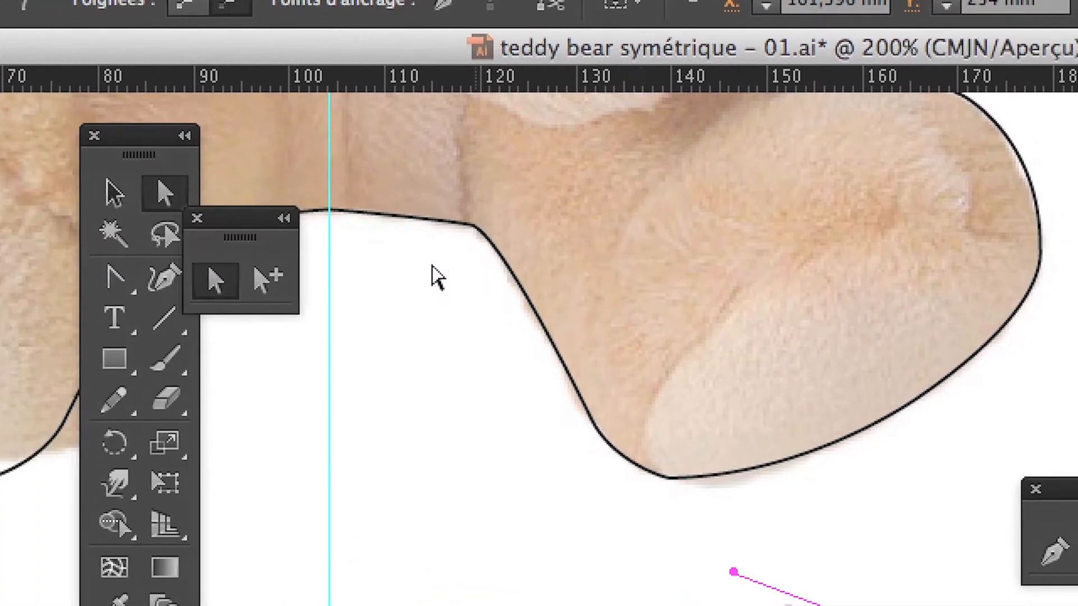
{"action": "left_click_drag", "start_coordinate": [115, 241], "coordinate": [451, 578]}
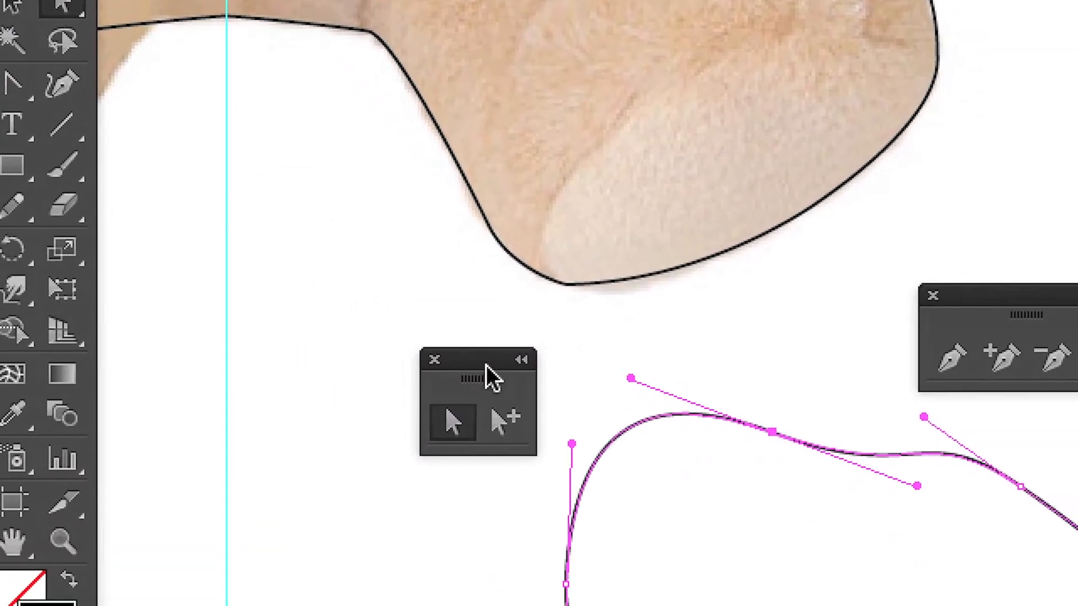
{"action": "left_click_drag", "start_coordinate": [486, 375], "coordinate": [497, 393]}
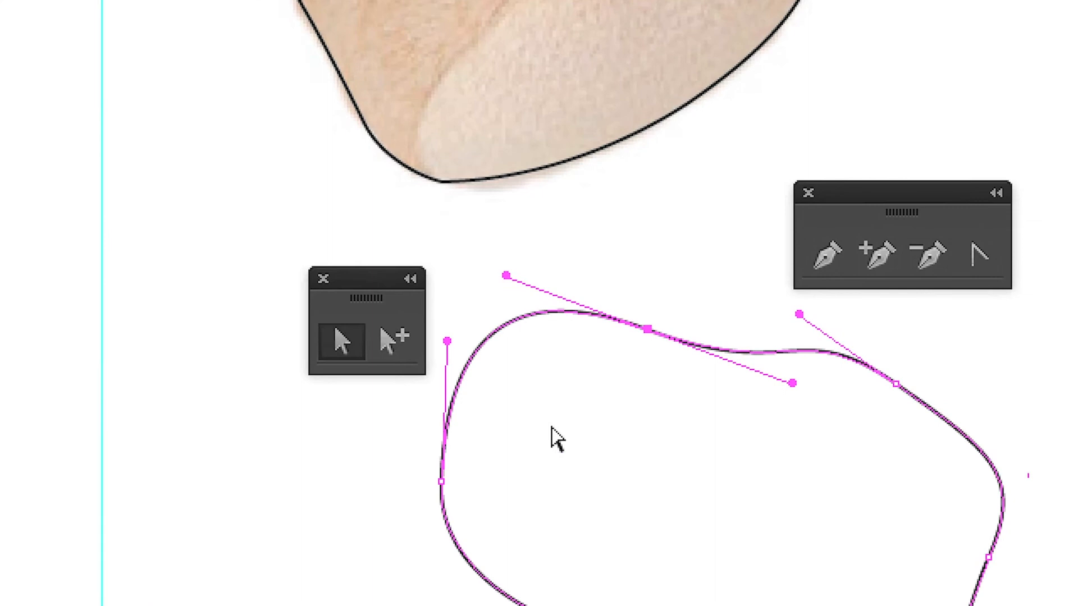
Step: Move only the curved shape's leftmost anchor point outward, to the left and slightly down
{"action": "left_click", "coordinate": [555, 438]}
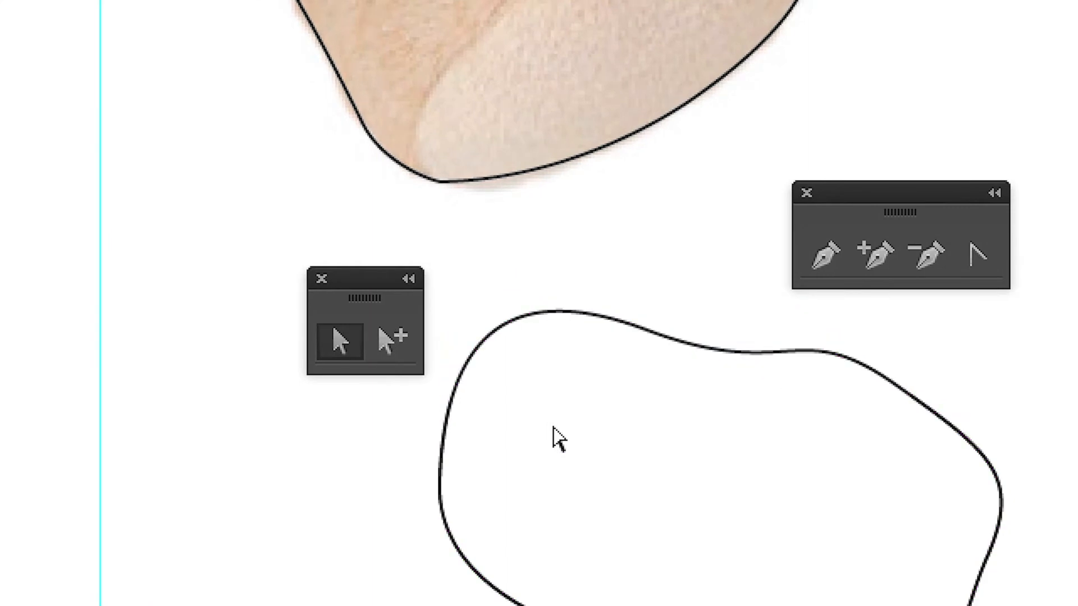
{"action": "left_click", "coordinate": [444, 446]}
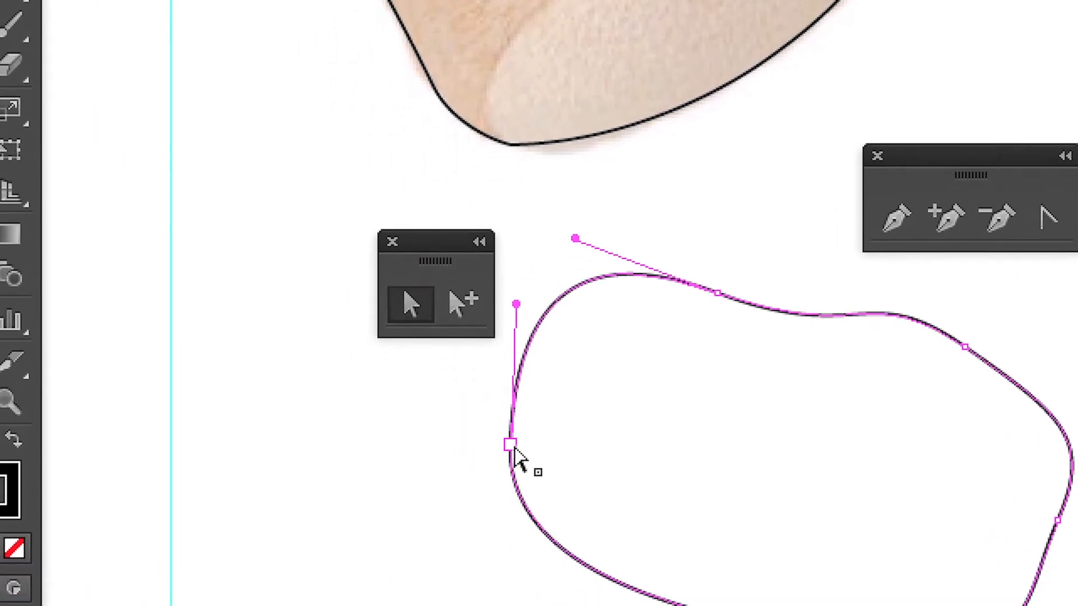
{"action": "left_click_drag", "start_coordinate": [514, 478], "coordinate": [640, 495]}
{"action": "left_click_drag", "start_coordinate": [558, 454], "coordinate": [330, 482]}
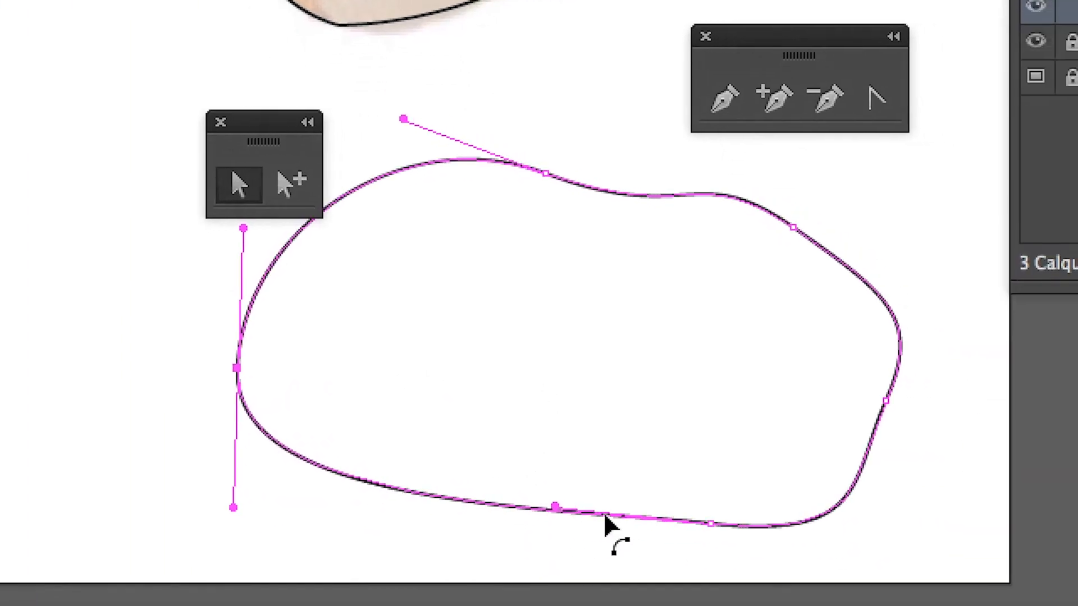
Step: Move the shape's bottom anchor point up into the shape and lower its upper-left anchor point to reshape both edges
{"action": "left_click", "coordinate": [682, 605]}
{"action": "left_click", "coordinate": [751, 605]}
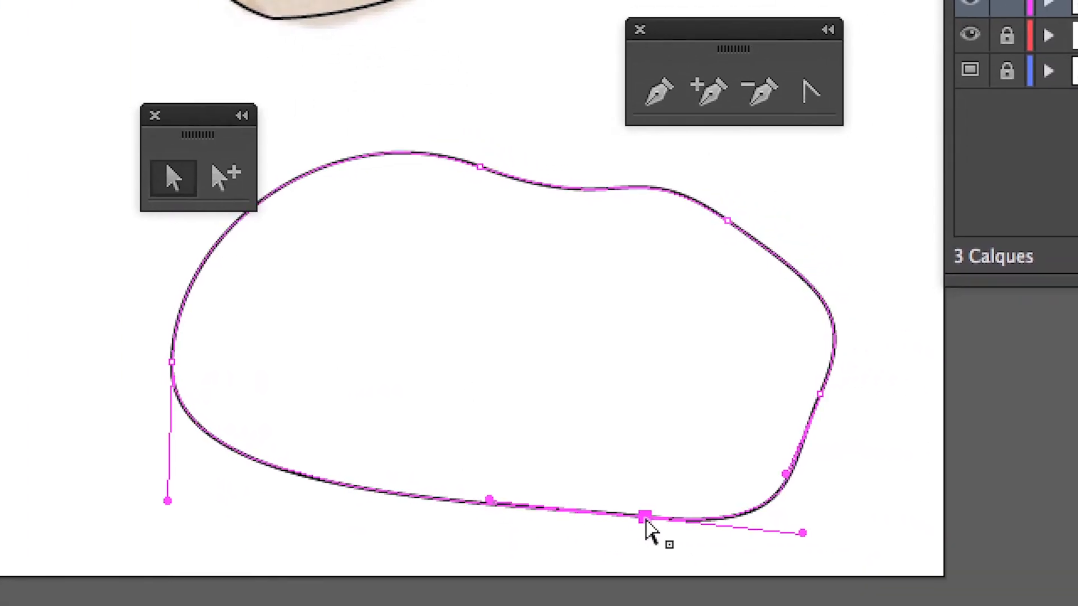
{"action": "left_click_drag", "start_coordinate": [646, 521], "coordinate": [499, 396]}
{"action": "left_click_drag", "start_coordinate": [594, 471], "coordinate": [594, 471]}
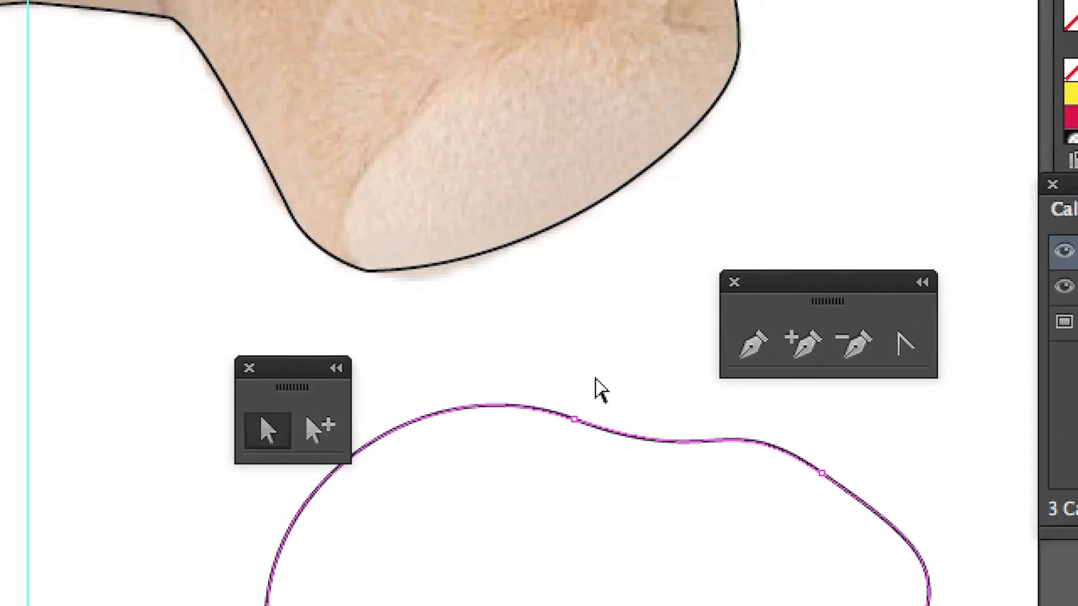
{"action": "left_click_drag", "start_coordinate": [572, 244], "coordinate": [559, 293]}
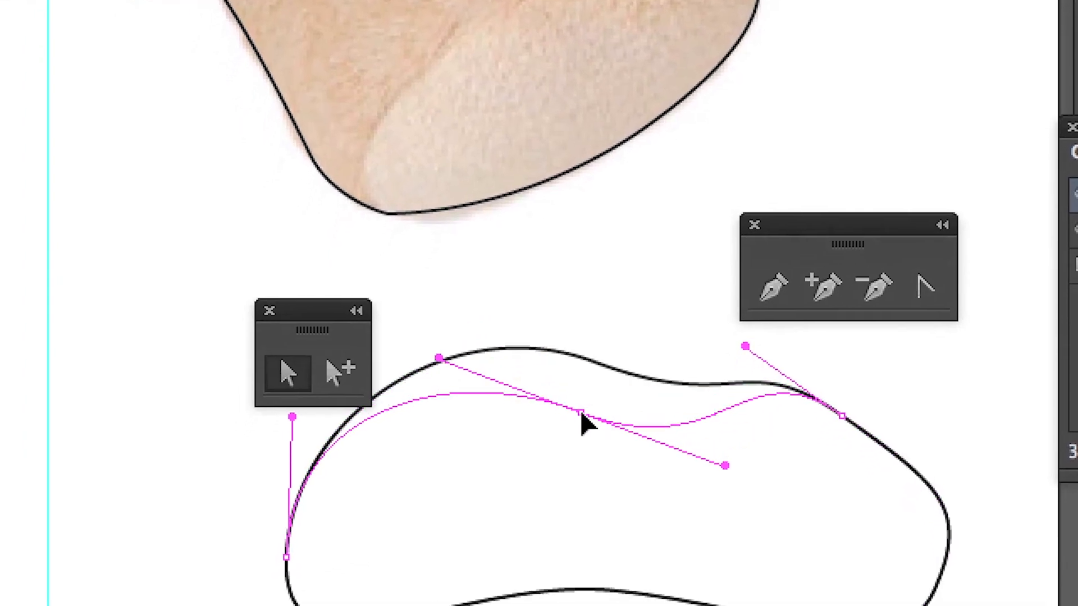
{"action": "left_click_drag", "start_coordinate": [584, 426], "coordinate": [584, 426]}
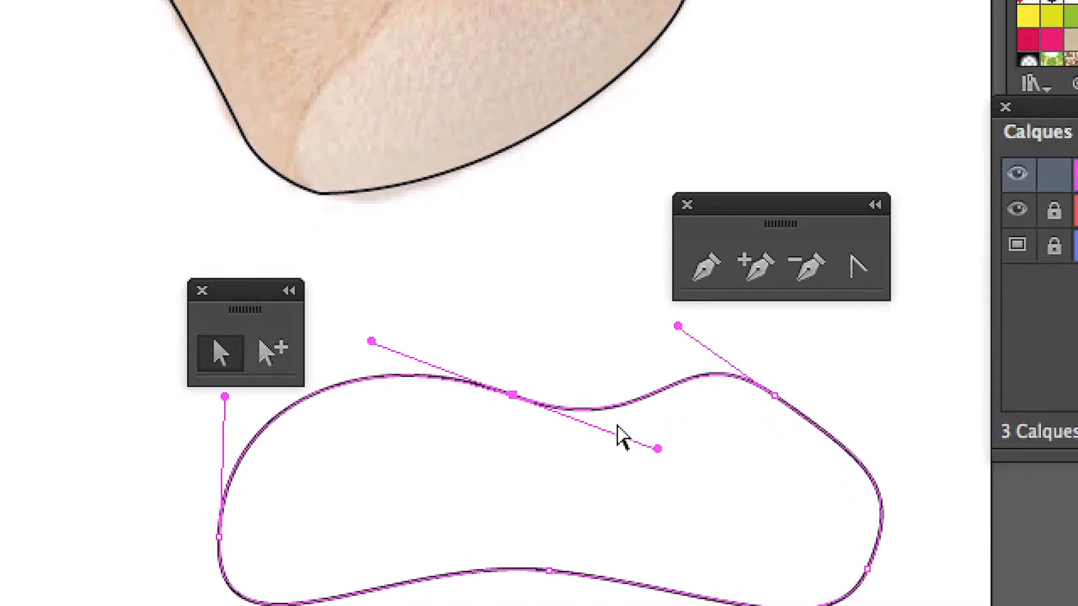
Step: Adjust the curved shape's upper-right anchor point and flatten its direction handles to round that bulge, leaving the shape deselected
{"action": "left_click_drag", "start_coordinate": [845, 427], "coordinate": [863, 485]}
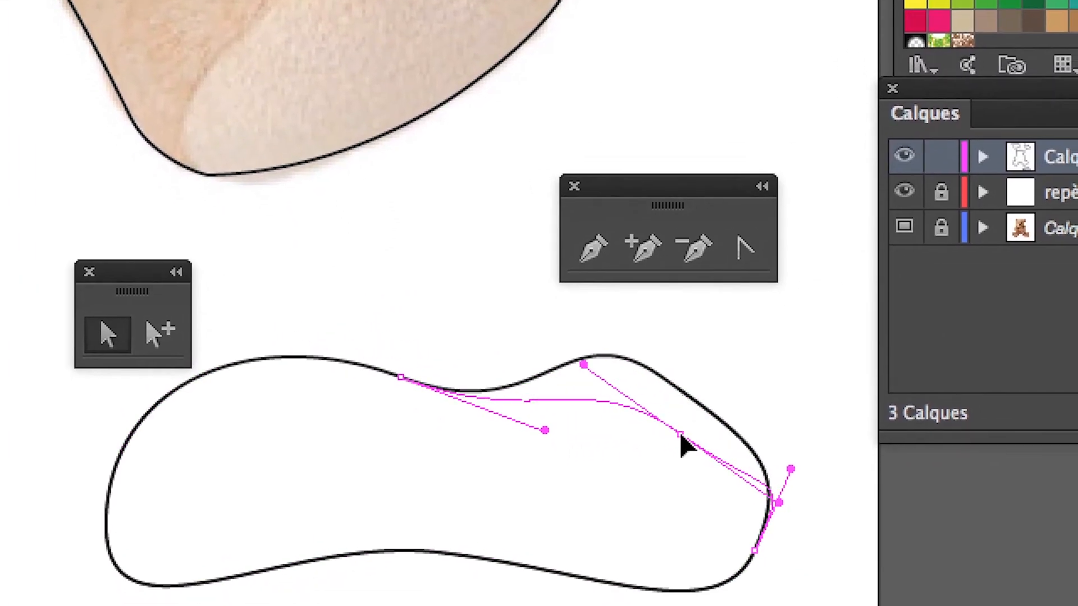
{"action": "left_click_drag", "start_coordinate": [682, 447], "coordinate": [634, 426]}
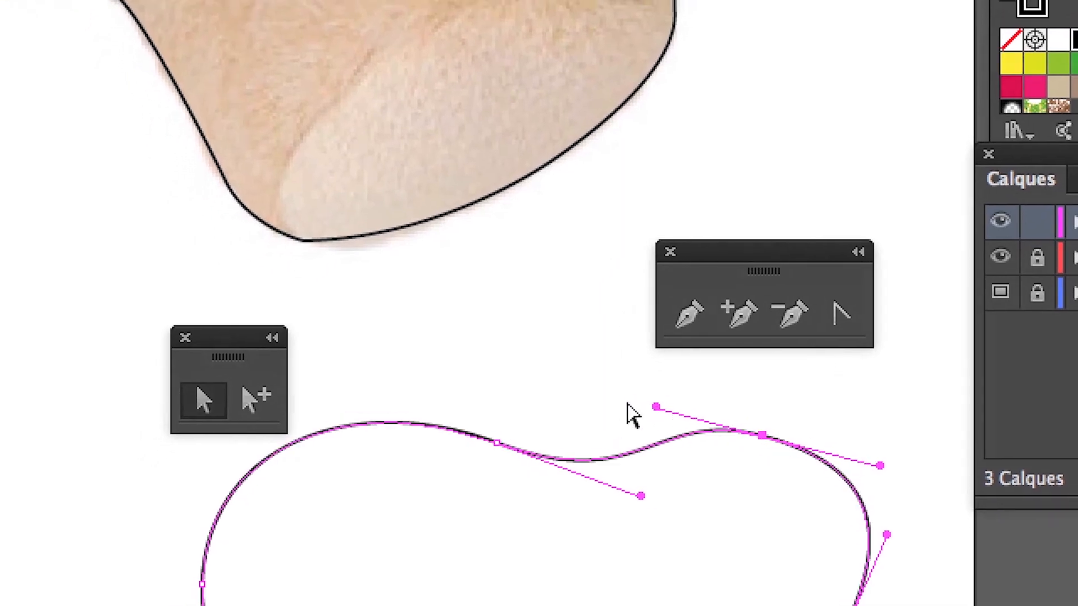
{"action": "left_click", "coordinate": [594, 419]}
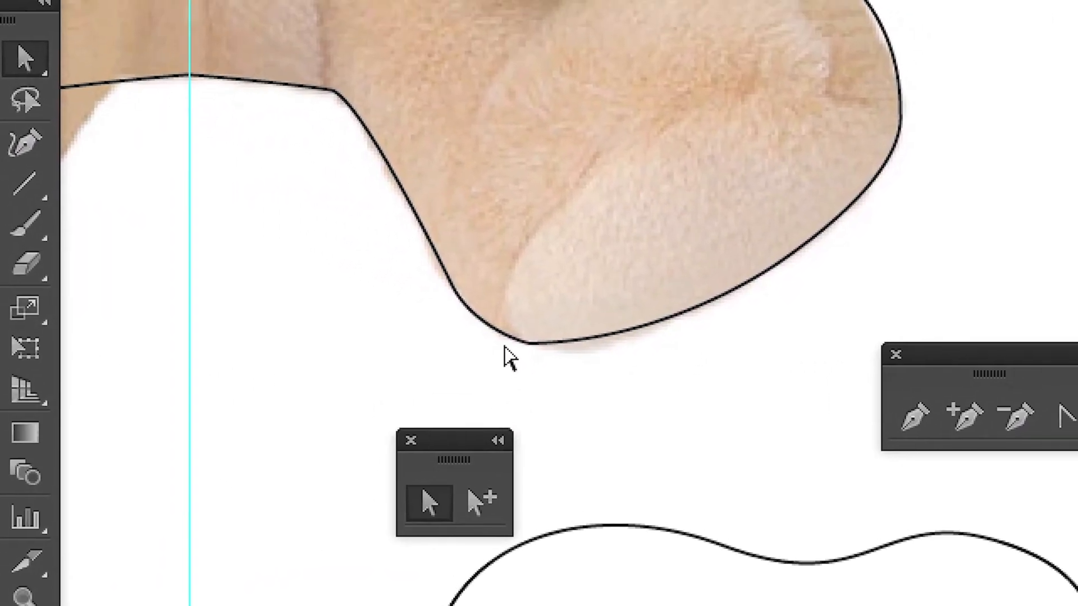
Step: Shift the bottom anchor point of the bear's traced foot slightly to the right and adjust its direction handle
{"action": "left_click", "coordinate": [468, 340]}
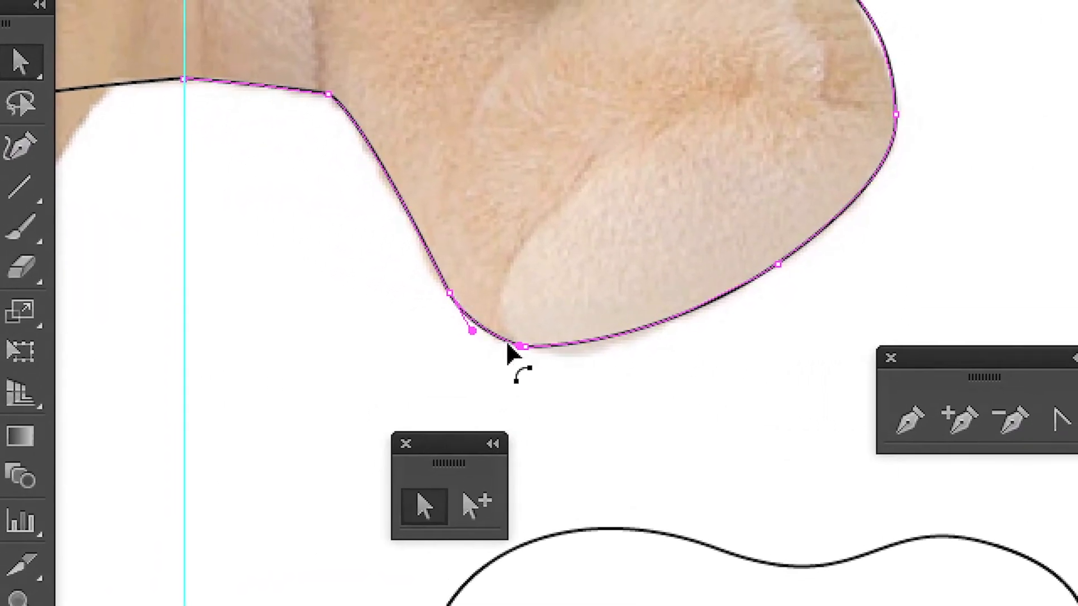
{"action": "mouse_move", "coordinate": [526, 346]}
{"action": "left_mouse_down"}
{"action": "mouse_move", "coordinate": [558, 358]}
{"action": "mouse_move", "coordinate": [475, 343]}
{"action": "mouse_move", "coordinate": [504, 344]}
{"action": "left_mouse_up"}
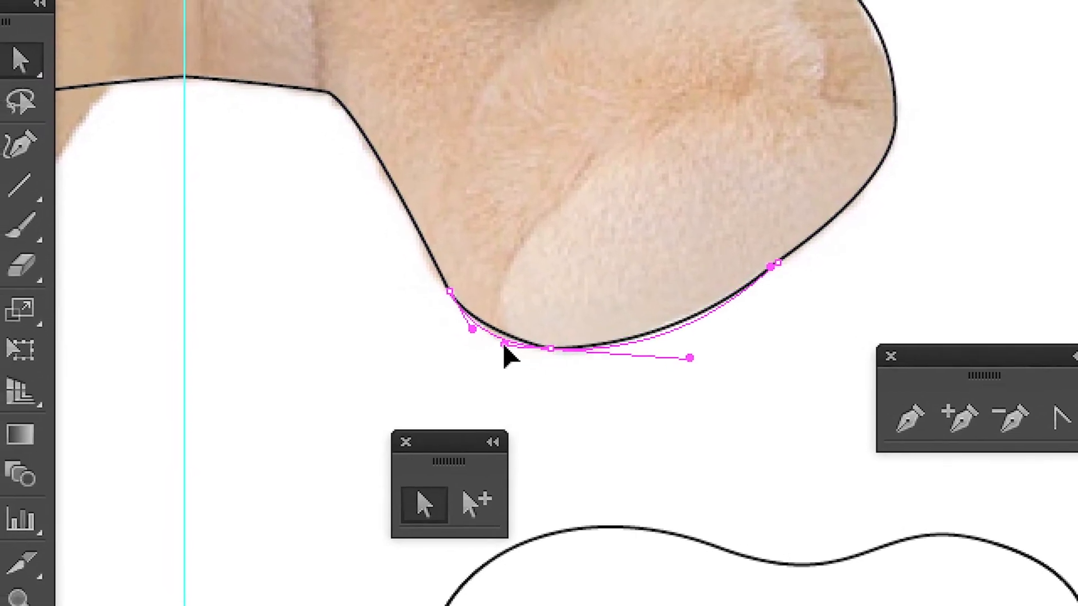
{"action": "scroll", "coordinate": [551, 361], "scroll_direction": "up", "scroll_amount": 2}
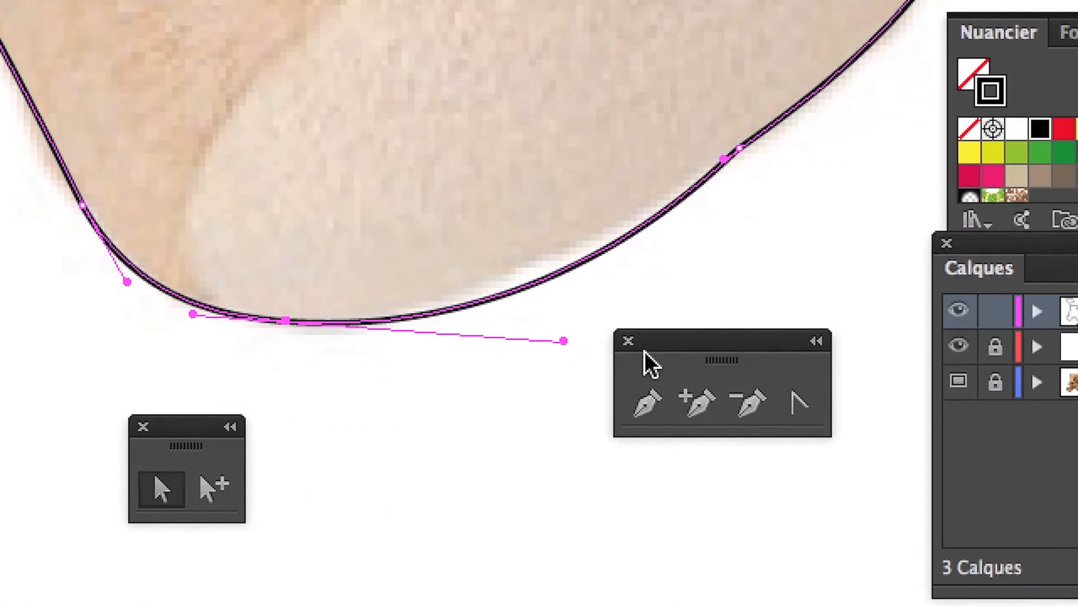
Step: Reset the foot's bottom anchor to a corner with the anchor conversion tool and pull out new direction handles matching the foot's curve
{"action": "left_click_drag", "start_coordinate": [815, 339], "coordinate": [545, 386]}
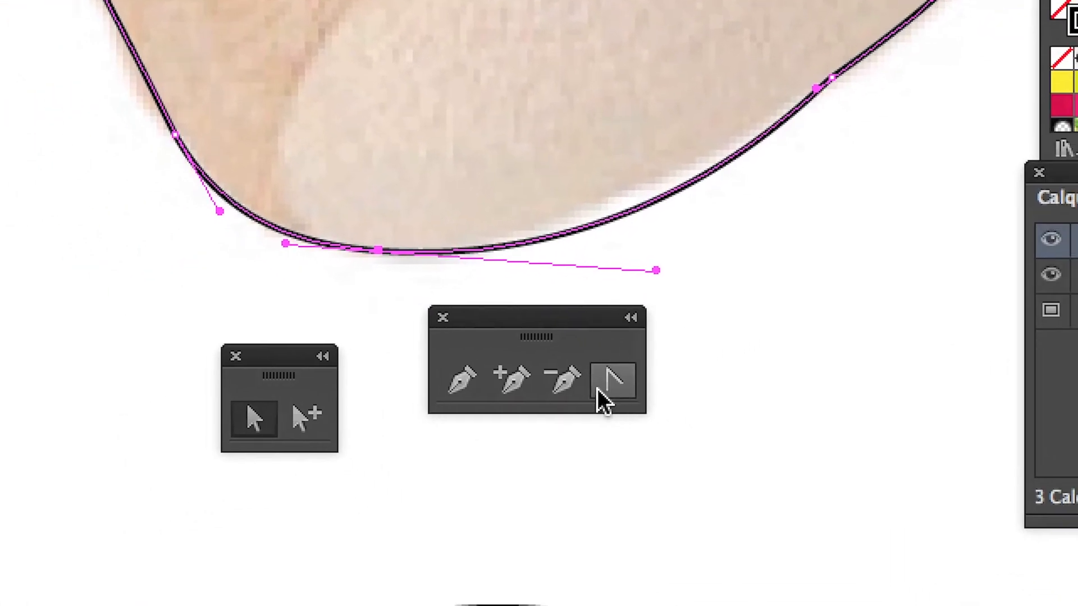
{"action": "left_click", "coordinate": [605, 397]}
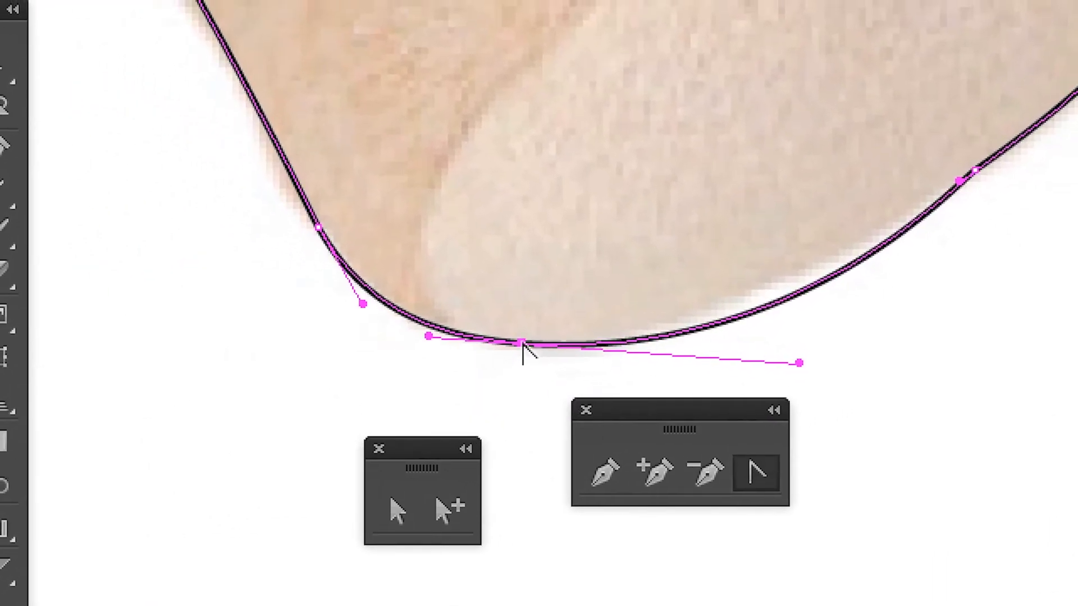
{"action": "left_click", "coordinate": [521, 343]}
{"action": "left_click_drag", "start_coordinate": [520, 342], "coordinate": [351, 311]}
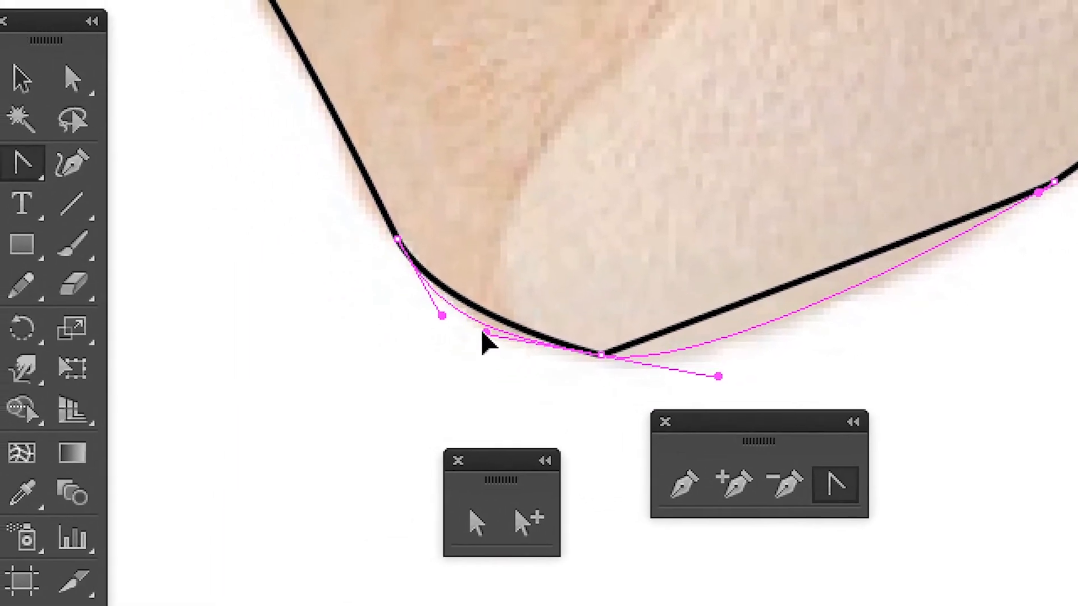
{"action": "left_click_drag", "start_coordinate": [482, 334], "coordinate": [482, 335]}
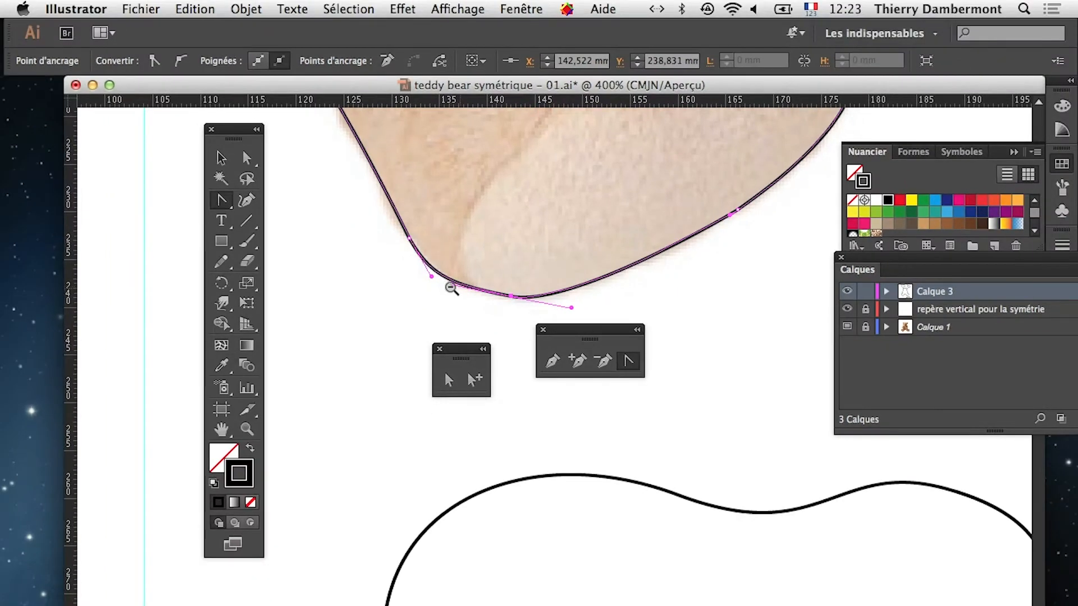
Step: Place the floating pen and Direct Selection palettes below the bear, clear of the drawing
{"action": "left_click", "coordinate": [461, 285], "text": "alt+super"}
{"action": "left_click", "coordinate": [461, 284], "text": "alt+super"}
{"action": "left_click", "coordinate": [462, 285], "text": "alt+super"}
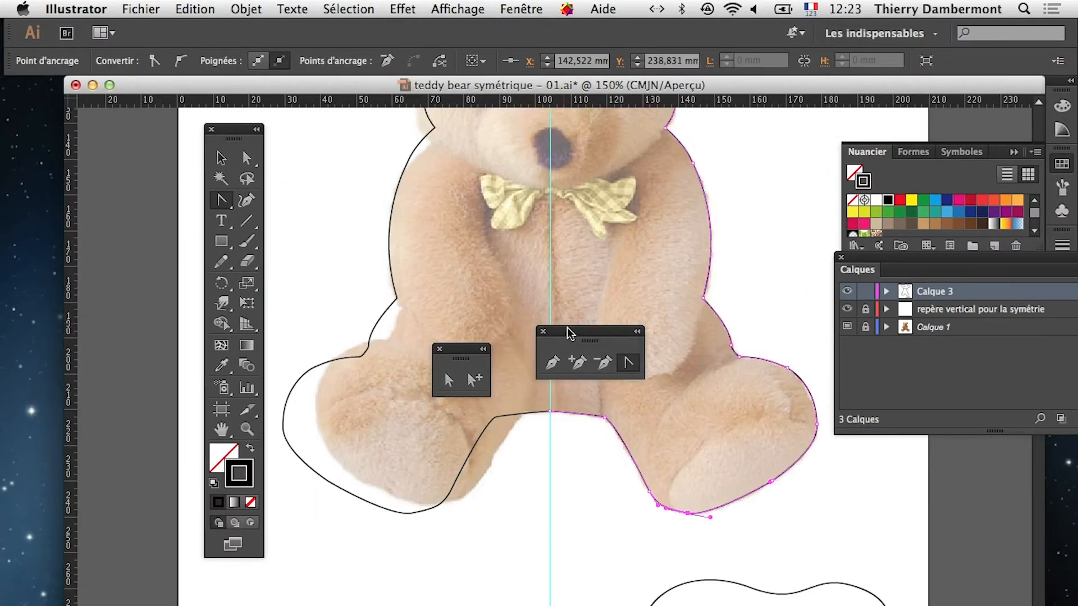
{"action": "left_click_drag", "start_coordinate": [559, 336], "coordinate": [517, 509]}
{"action": "left_click_drag", "start_coordinate": [459, 349], "coordinate": [390, 537]}
{"action": "left_click", "coordinate": [579, 379], "text": "alt+super"}
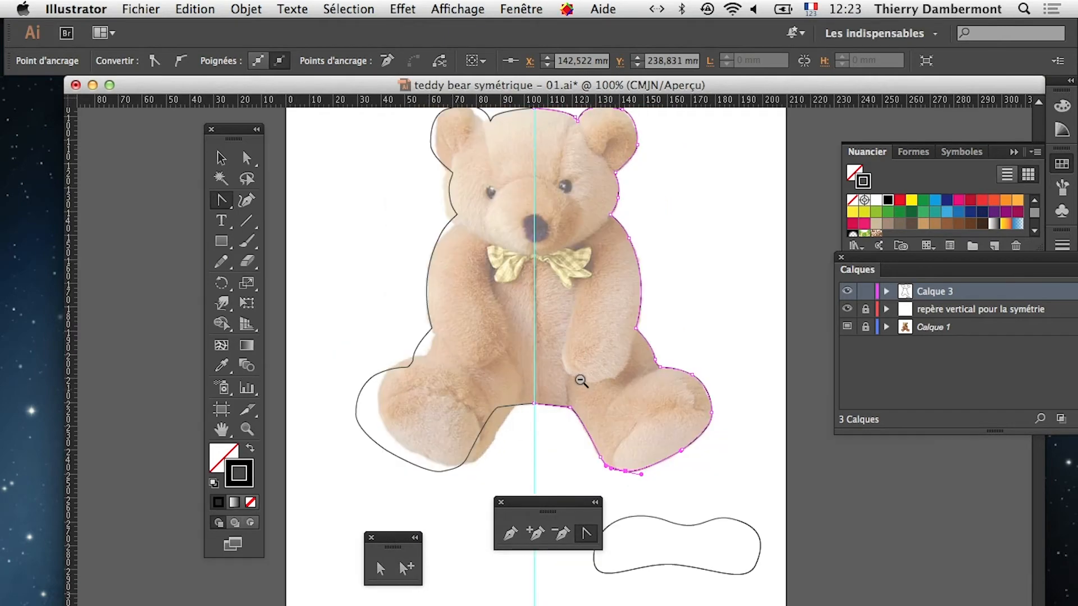
Step: Move the toolbox and the floating pen palette off the artboard so that the whole bear stays unobstructed
{"action": "left_click", "coordinate": [491, 222], "text": "super"}
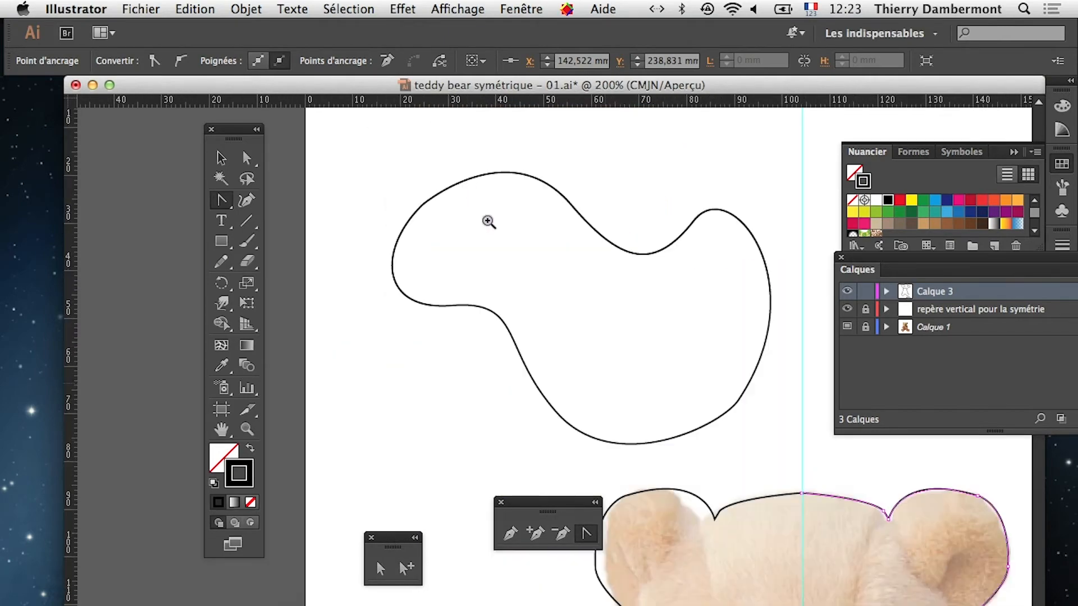
{"action": "left_click_drag", "start_coordinate": [676, 538], "coordinate": [481, 241]}
{"action": "left_click", "coordinate": [481, 241], "text": "super"}
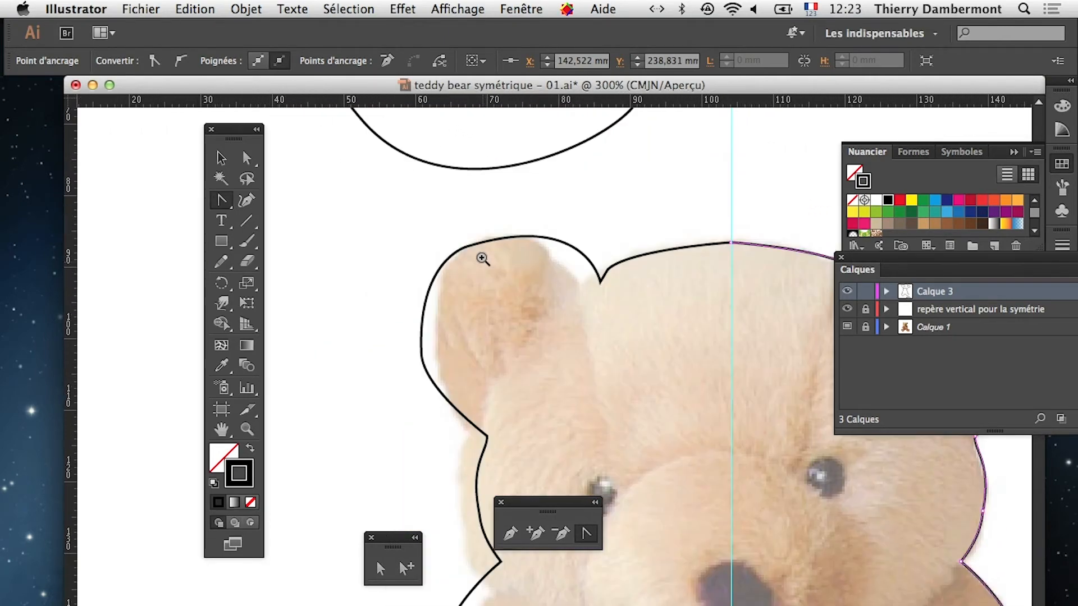
{"action": "left_click_drag", "start_coordinate": [638, 378], "coordinate": [523, 281]}
{"action": "left_click", "coordinate": [558, 436], "text": "alt+super"}
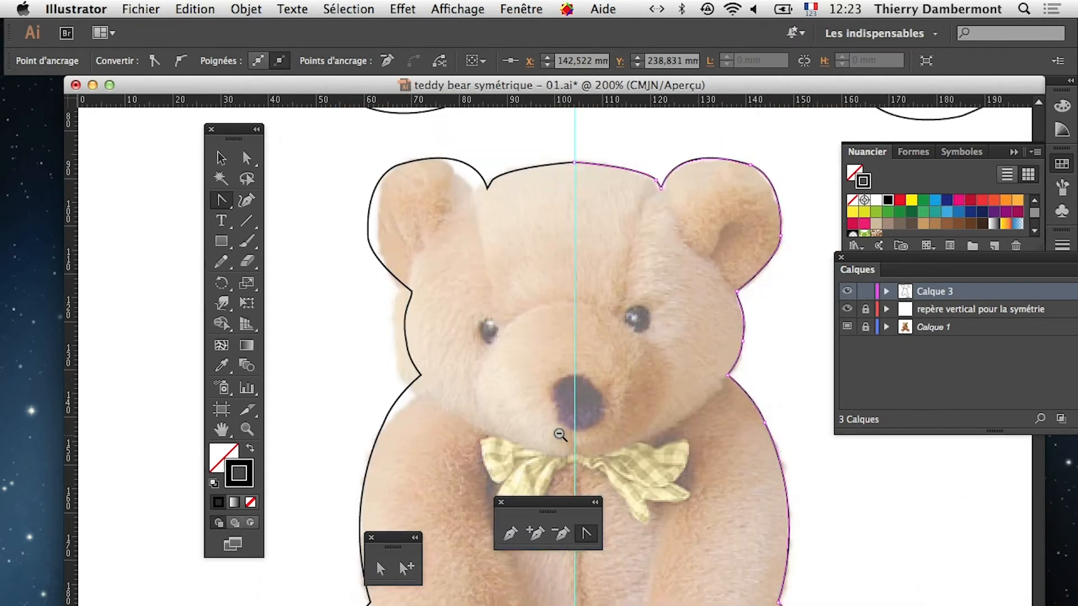
{"action": "left_click", "coordinate": [563, 433], "text": "alt+super"}
{"action": "left_click", "coordinate": [569, 466], "text": "alt+super"}
{"action": "left_click_drag", "start_coordinate": [248, 134], "coordinate": [167, 124]}
{"action": "left_click_drag", "start_coordinate": [530, 508], "coordinate": [192, 581]}
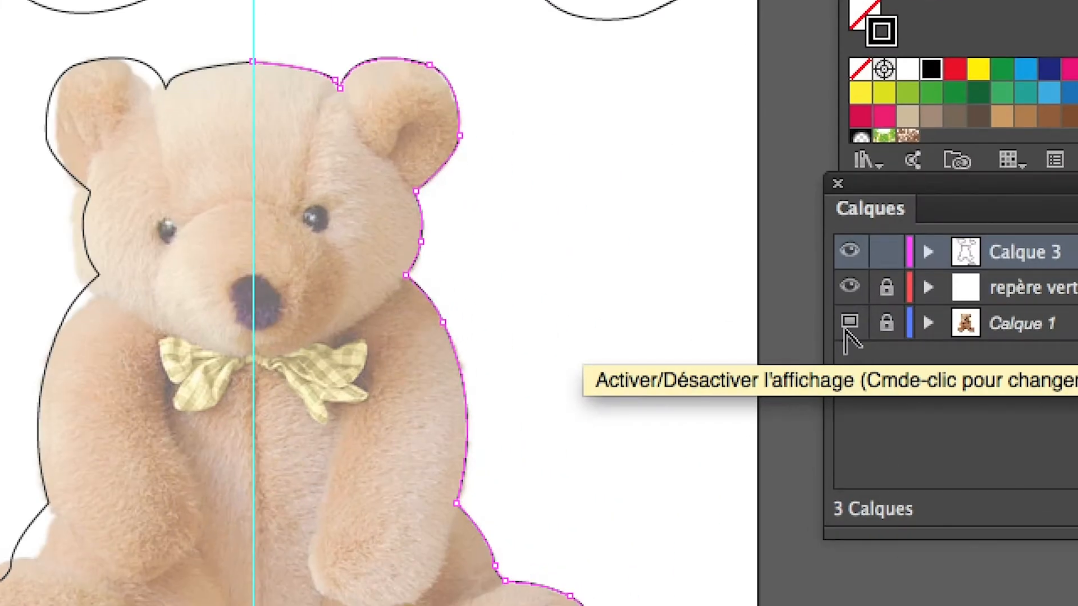
Step: Hide the Calque 1 photo layer to check the traced outline alone, and show the photo again
{"action": "left_click", "coordinate": [846, 328]}
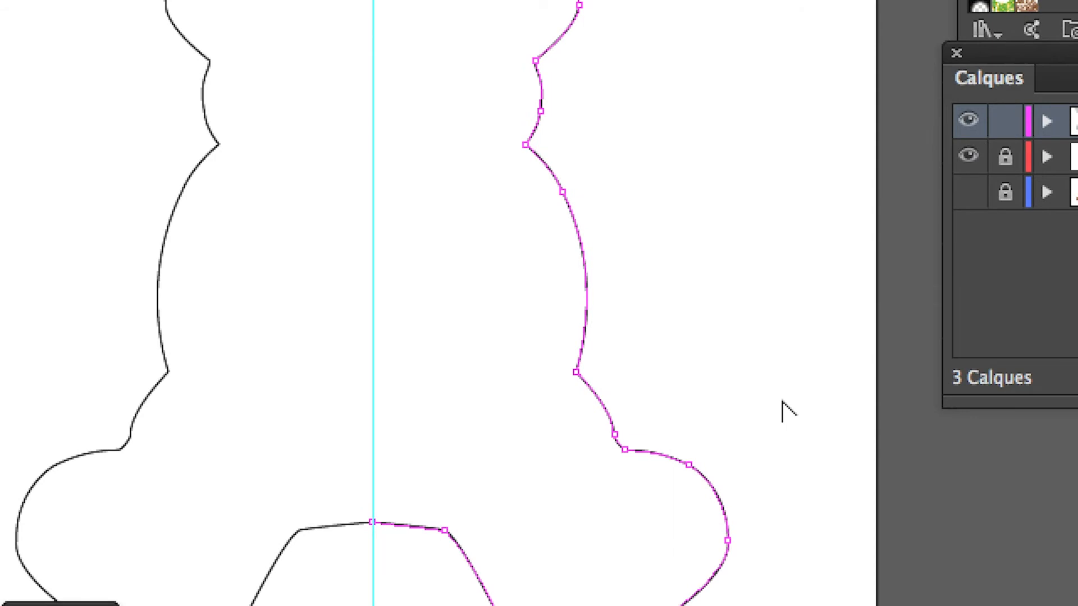
{"action": "left_click", "coordinate": [968, 192]}
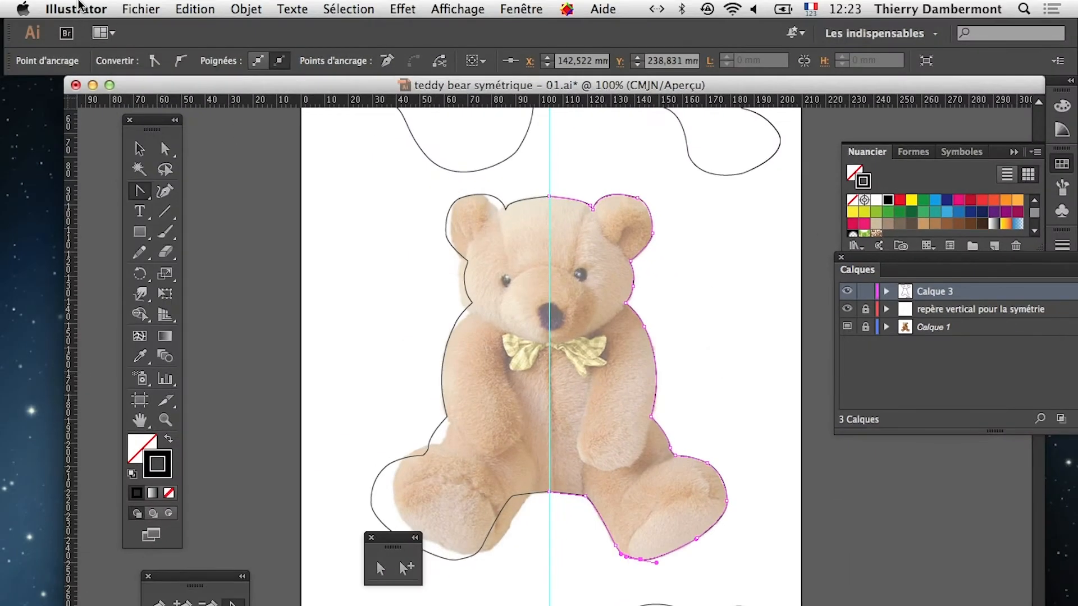
Step: Save the document as a new Illustrator file named "teddy bear symétrique – 02.ai" in the mercredi-AI folder
{"action": "left_click", "coordinate": [141, 9]}
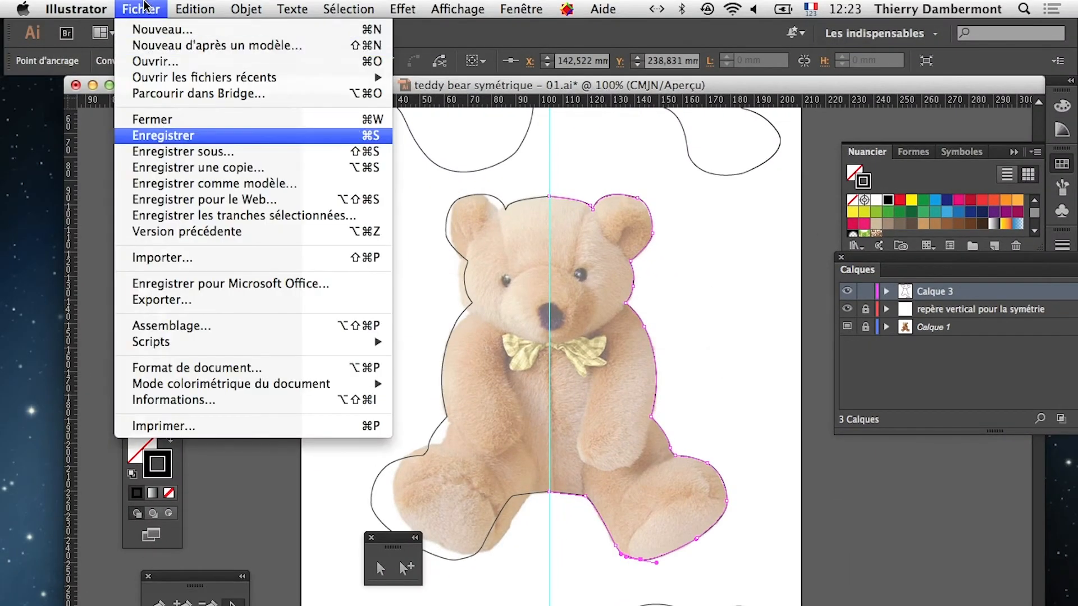
{"action": "left_click", "coordinate": [203, 147]}
{"action": "key", "text": "Right"}
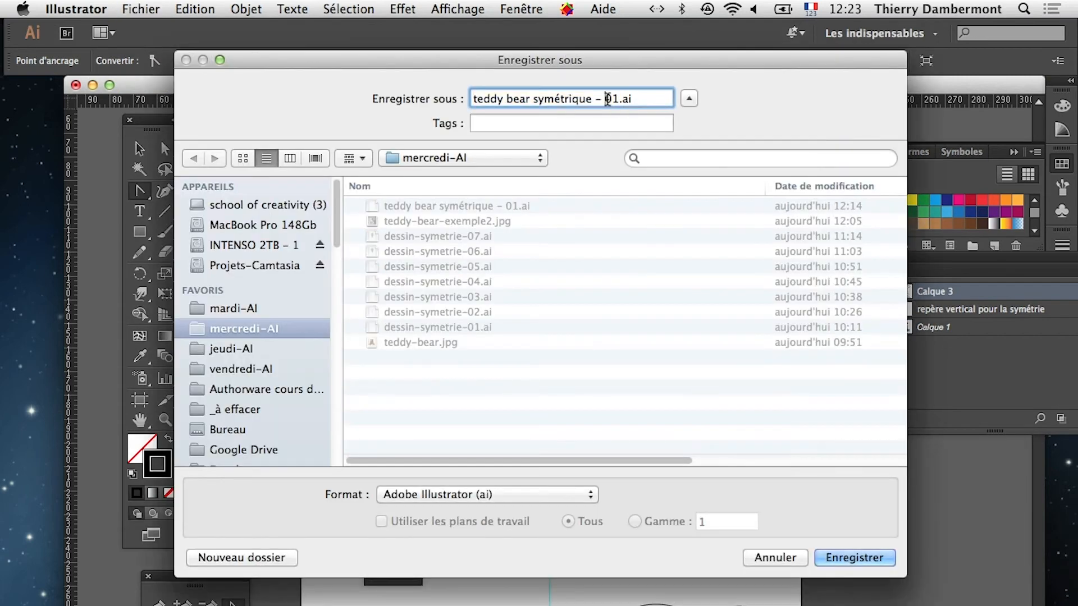
{"action": "key", "text": "BackSpace"}
{"action": "type", "text": "2"}
{"action": "left_click", "coordinate": [837, 559]}
{"action": "left_click", "coordinate": [888, 555]}
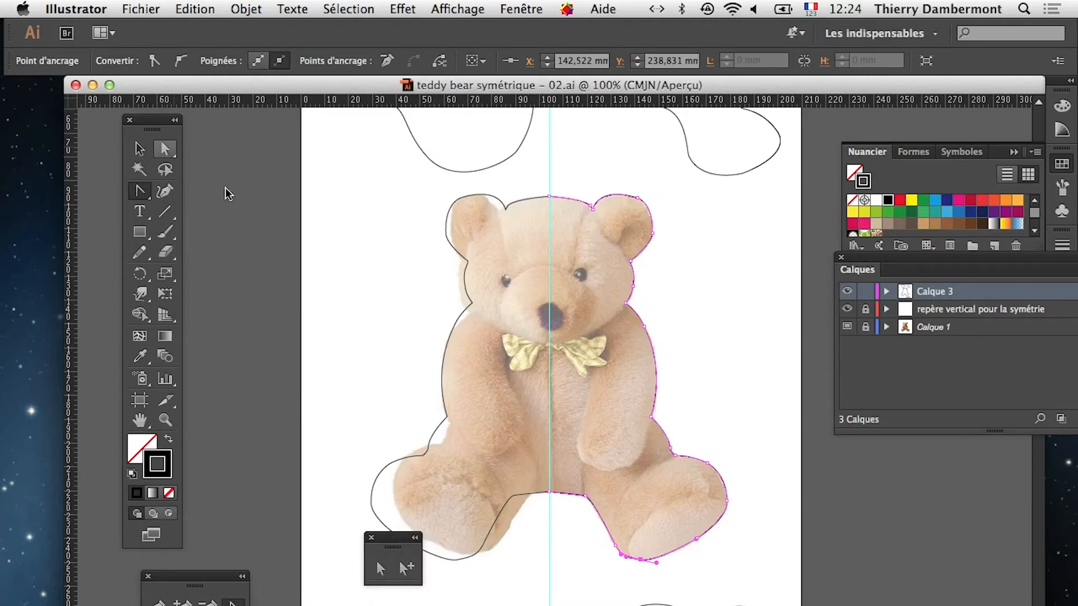
Step: Deselect the outline, hide the Calque 3 layer and add a new layer above it
{"action": "left_click", "coordinate": [165, 149]}
{"action": "left_click", "coordinate": [361, 282]}
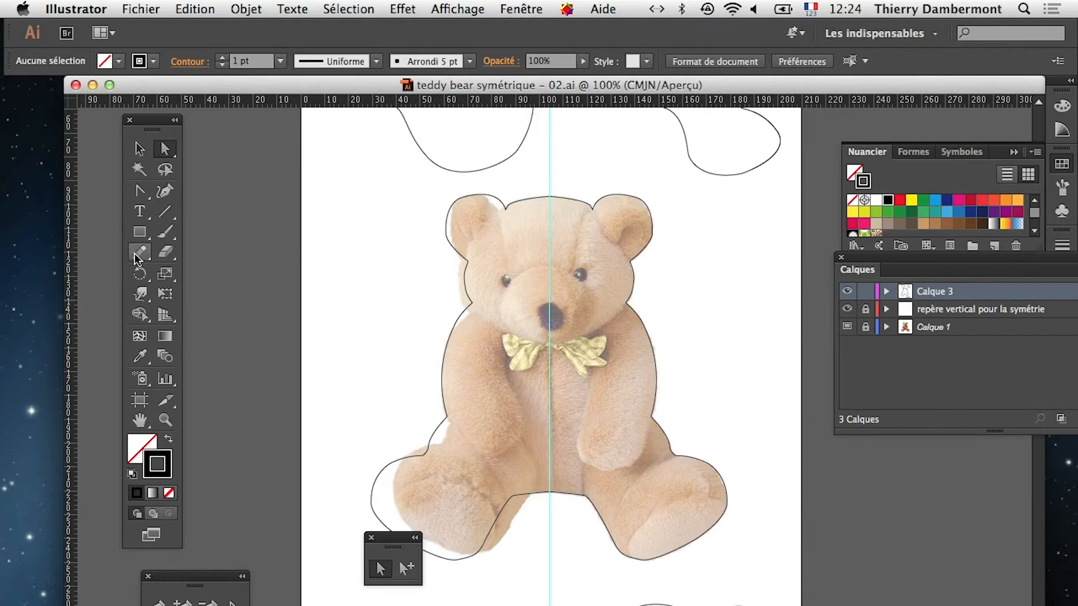
{"action": "left_click", "coordinate": [855, 292]}
{"action": "left_click_drag", "start_coordinate": [993, 261], "coordinate": [949, 280]}
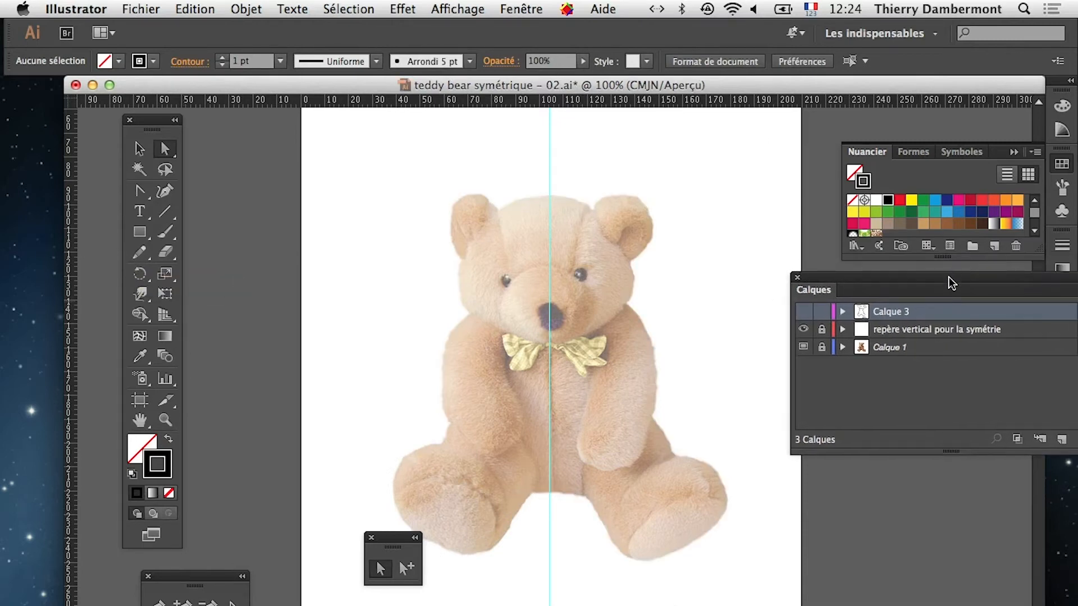
{"action": "left_click", "coordinate": [1062, 440]}
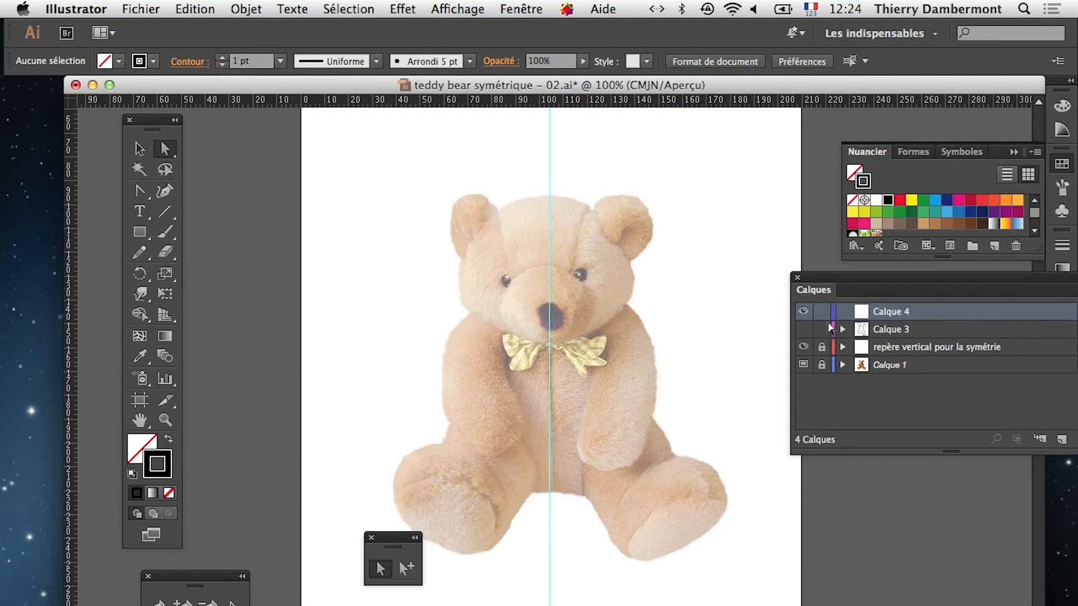
Step: Trace the bear's right-hand outline with the Pencil tool from the guide at the head's top around the ear, cheek and outer arm
{"action": "left_click", "coordinate": [140, 252]}
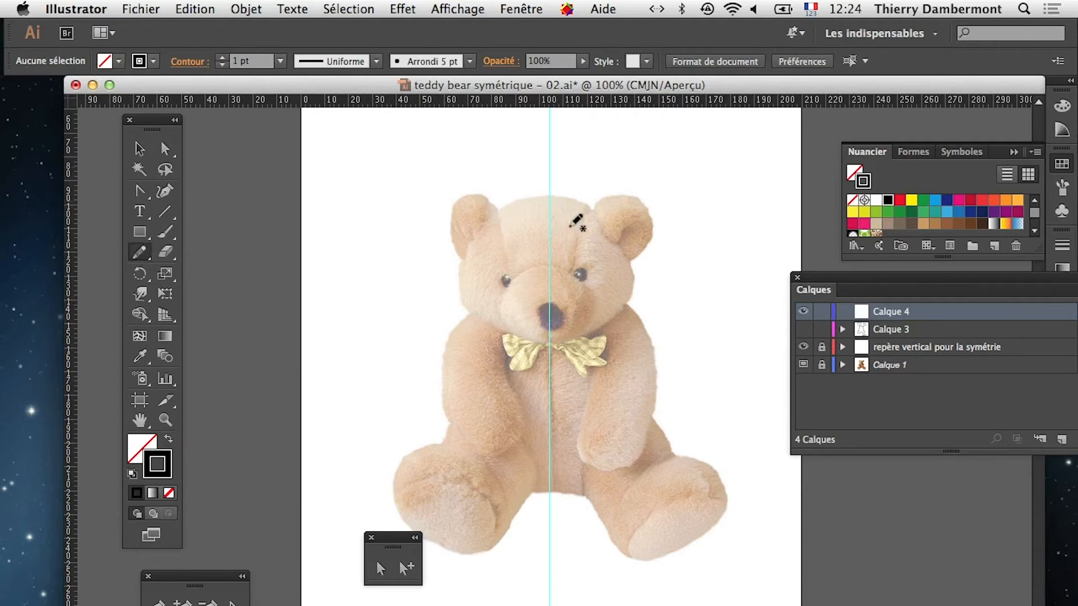
{"action": "key", "text": "super+plus"}
{"action": "key", "text": "super+plus"}
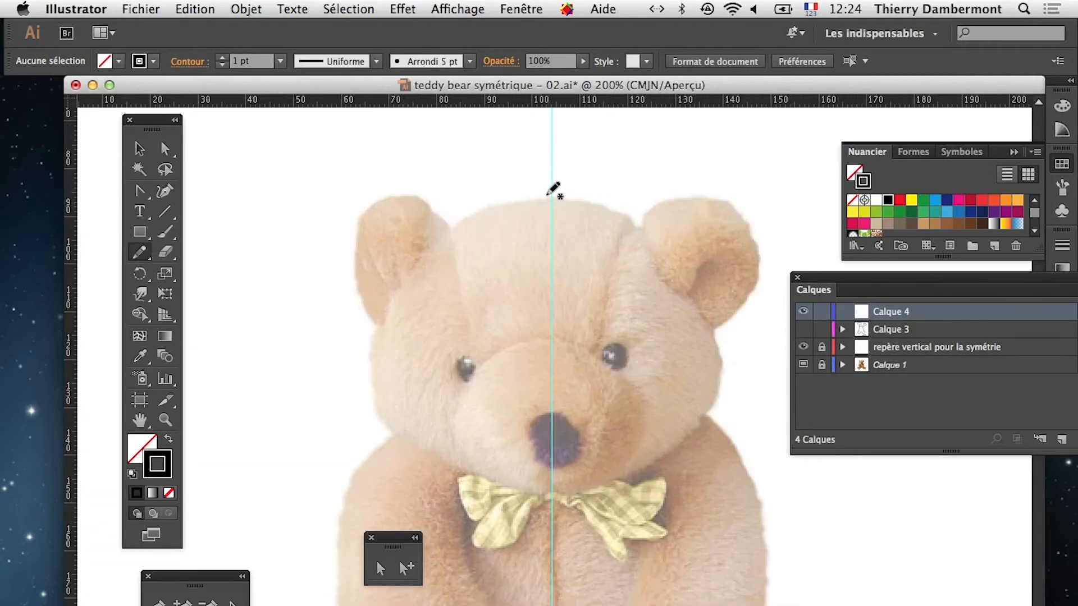
{"action": "mouse_move", "coordinate": [546, 229]}
{"action": "left_mouse_down"}
{"action": "mouse_move", "coordinate": [466, 193]}
{"action": "mouse_move", "coordinate": [452, 200]}
{"action": "mouse_move", "coordinate": [510, 177]}
{"action": "mouse_move", "coordinate": [538, 195]}
{"action": "mouse_move", "coordinate": [581, 176]}
{"action": "mouse_move", "coordinate": [640, 177]}
{"action": "mouse_move", "coordinate": [664, 222]}
{"action": "mouse_move", "coordinate": [658, 257]}
{"action": "mouse_move", "coordinate": [615, 299]}
{"action": "left_mouse_up"}
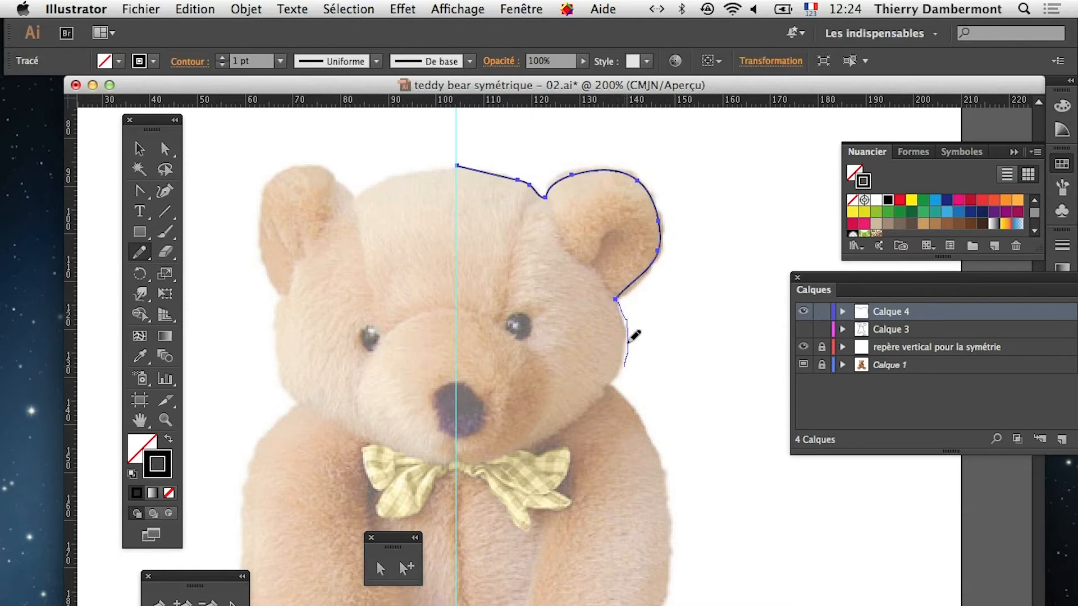
{"action": "mouse_move", "coordinate": [619, 376]}
{"action": "left_mouse_down"}
{"action": "mouse_move", "coordinate": [608, 383]}
{"action": "mouse_move", "coordinate": [630, 399]}
{"action": "mouse_move", "coordinate": [493, 197]}
{"action": "left_mouse_up"}
{"action": "key", "text": "space"}
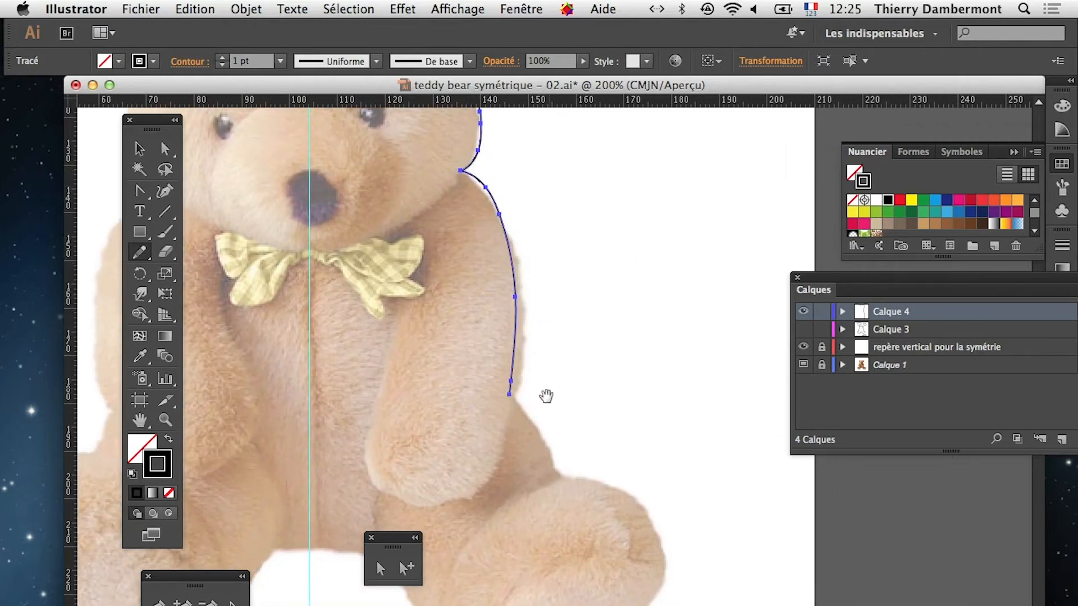
Step: Continue the Pencil outline from the arm along the hip and around the foot, back to the vertical guide between the legs
{"action": "key", "text": "space"}
{"action": "mouse_move", "coordinate": [548, 393]}
{"action": "left_mouse_down"}
{"action": "mouse_move", "coordinate": [495, 287]}
{"action": "mouse_move", "coordinate": [467, 287]}
{"action": "left_mouse_up"}
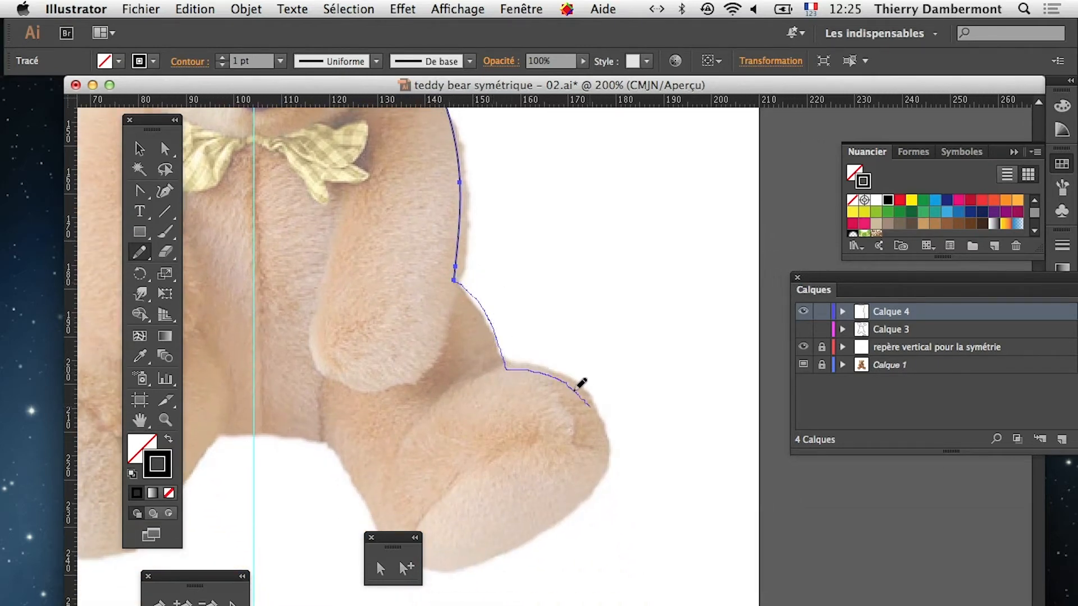
{"action": "mouse_move", "coordinate": [555, 521]}
{"action": "left_mouse_down"}
{"action": "mouse_move", "coordinate": [490, 563]}
{"action": "mouse_move", "coordinate": [429, 568]}
{"action": "mouse_move", "coordinate": [393, 540]}
{"action": "mouse_move", "coordinate": [326, 440]}
{"action": "mouse_move", "coordinate": [254, 431]}
{"action": "left_mouse_up"}
Step: Try raising the pencil outline's anchor point just before the ear to follow the top of the bear's head
{"action": "left_click_drag", "start_coordinate": [505, 360], "coordinate": [642, 547]}
{"action": "left_click", "coordinate": [666, 435], "text": "alt+super"}
{"action": "left_click_drag", "start_coordinate": [572, 346], "coordinate": [635, 440]}
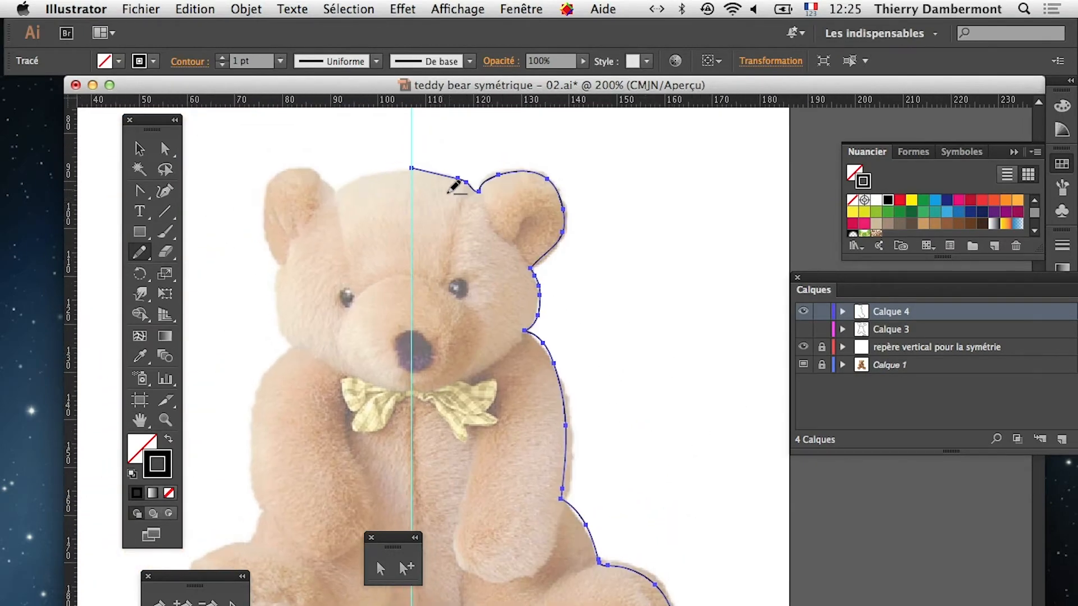
{"action": "left_click", "coordinate": [452, 190], "text": "super"}
{"action": "left_click", "coordinate": [166, 148]}
{"action": "left_click", "coordinate": [476, 229]}
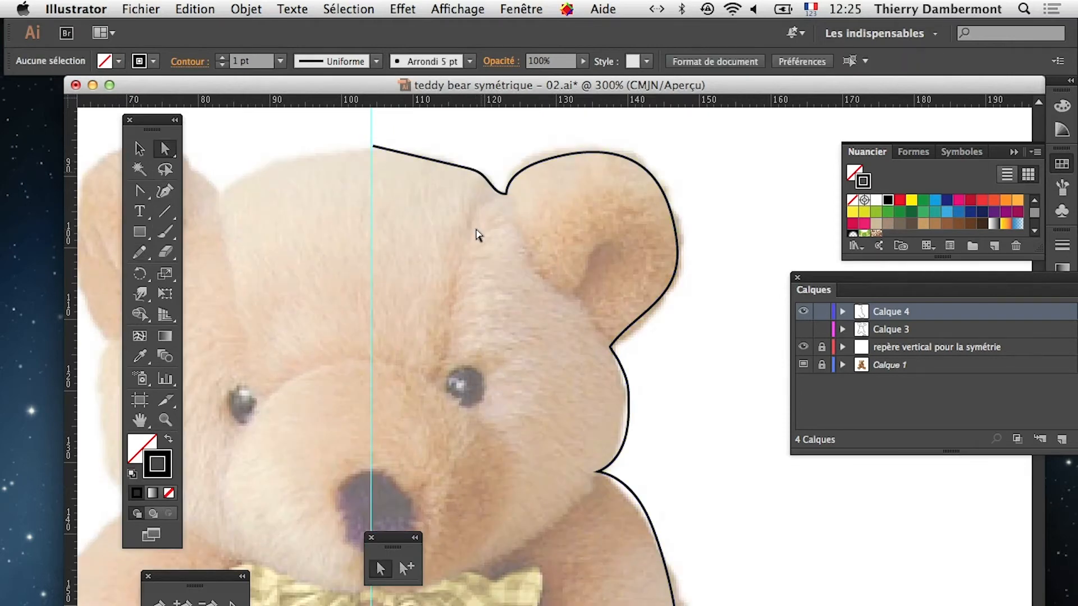
{"action": "left_click", "coordinate": [476, 171]}
{"action": "left_click_drag", "start_coordinate": [469, 169], "coordinate": [458, 153]}
{"action": "key", "text": "super+z"}
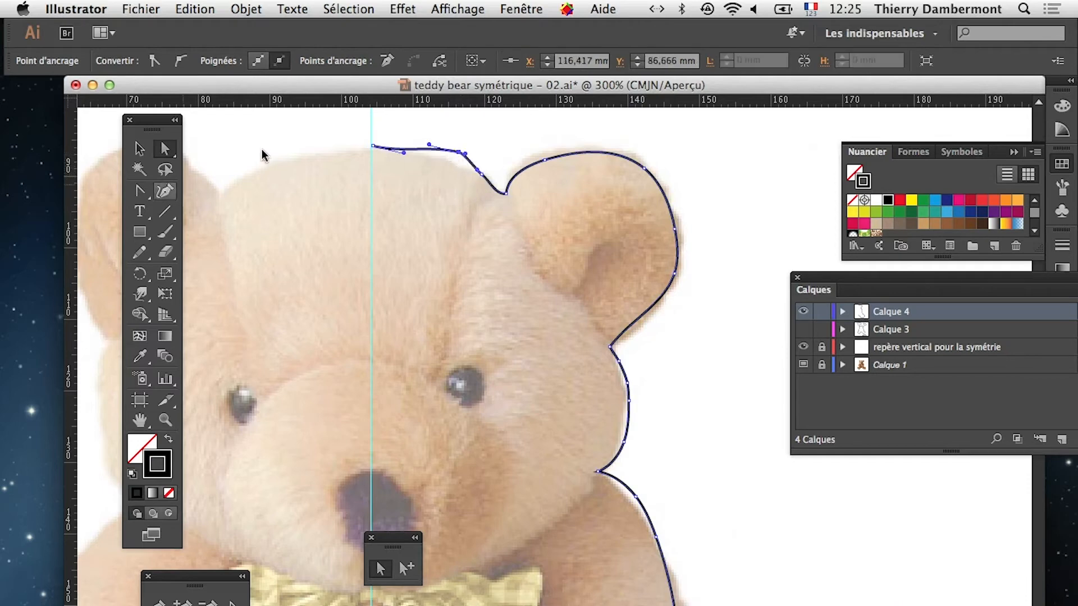
Step: Remove the raised anchor point between the head's top and the ear with the Pen tool, and deselect the outline
{"action": "left_click", "coordinate": [143, 192]}
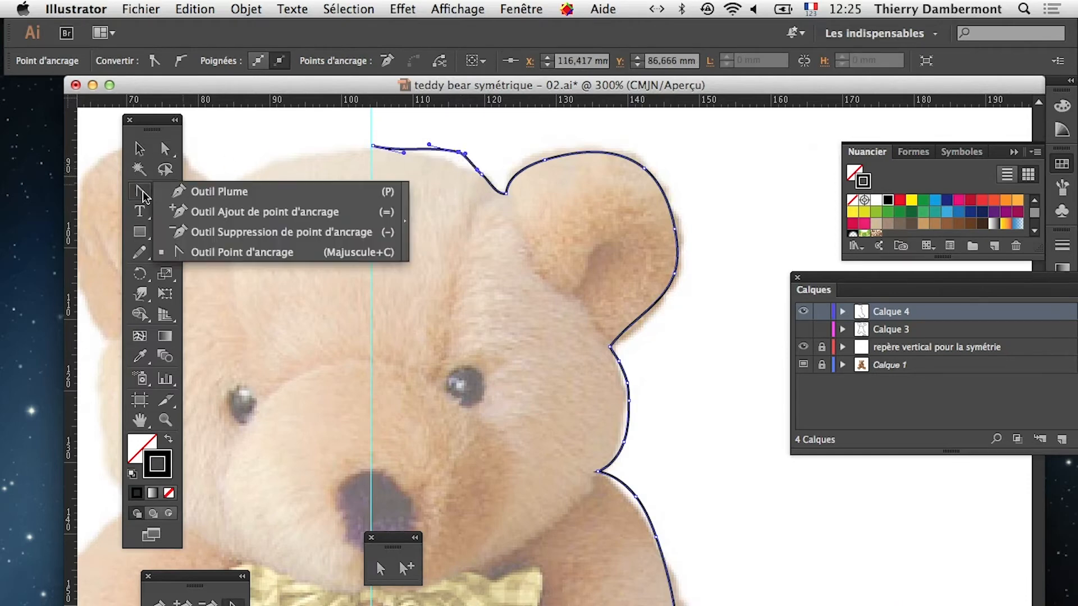
{"action": "left_click", "coordinate": [218, 191]}
{"action": "left_click", "coordinate": [460, 157]}
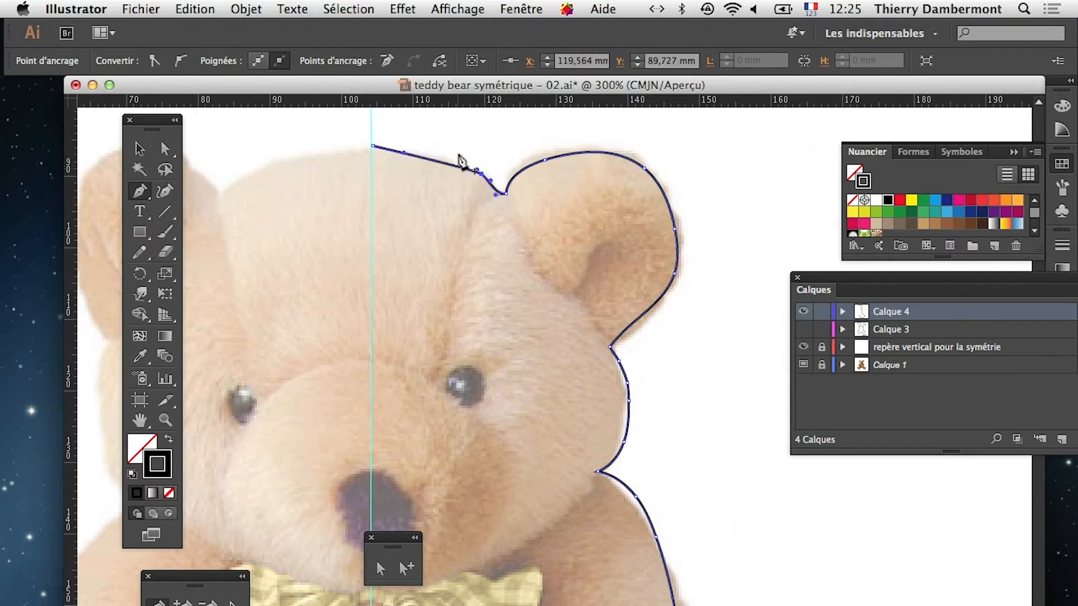
{"action": "key", "text": "a"}
{"action": "left_click", "coordinate": [354, 206]}
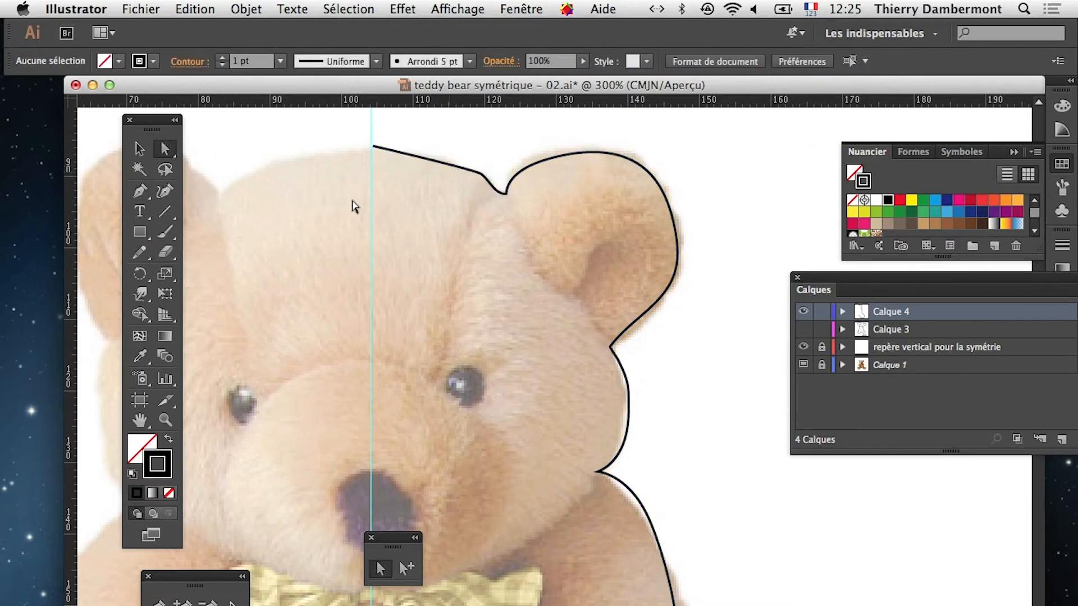
Step: Reshape the pencil outline beside the ear so it curves along the top of the bear's head up to the vertical guide
{"action": "left_click", "coordinate": [481, 176]}
{"action": "left_click_drag", "start_coordinate": [477, 176], "coordinate": [412, 147]}
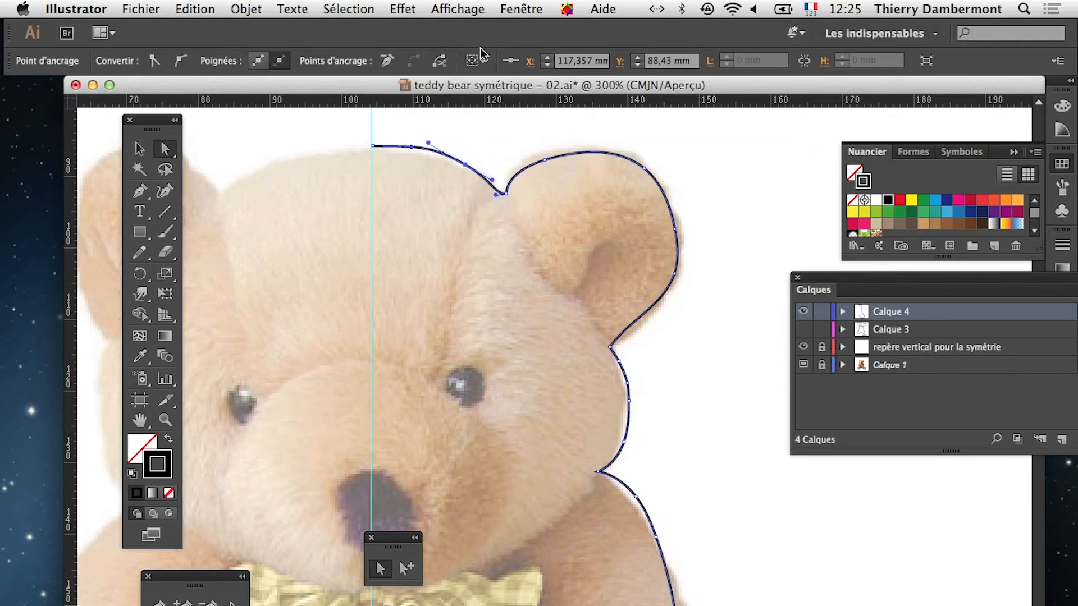
Step: Apply a Transform effect to the half outline, mirrored on the X axis with 1 copy, using the middle-left reference point
{"action": "left_click", "coordinate": [402, 9]}
{"action": "mouse_move", "coordinate": [444, 242]}
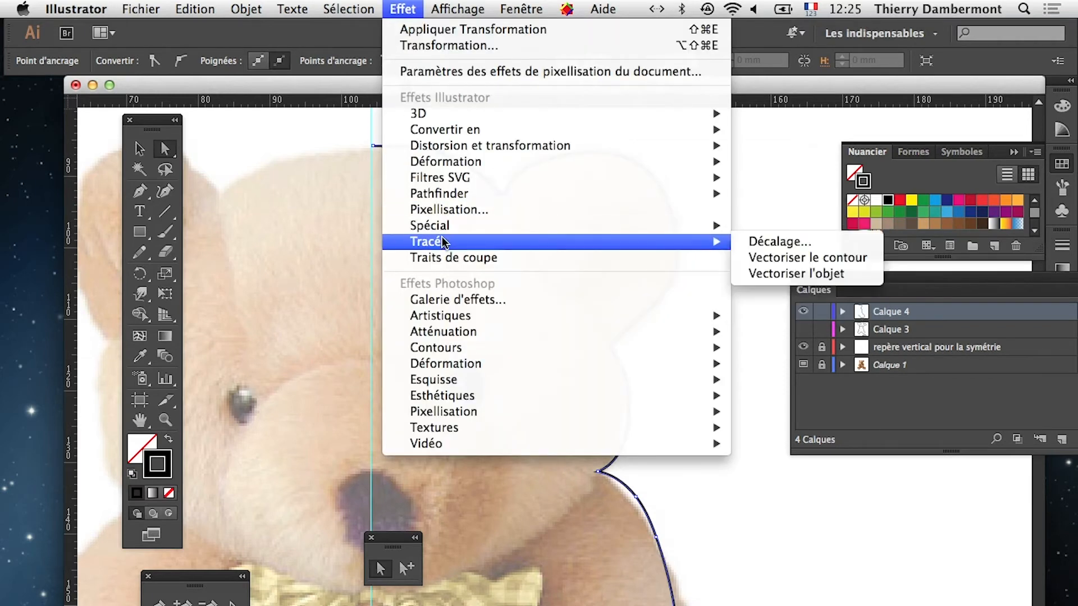
{"action": "mouse_move", "coordinate": [456, 147]}
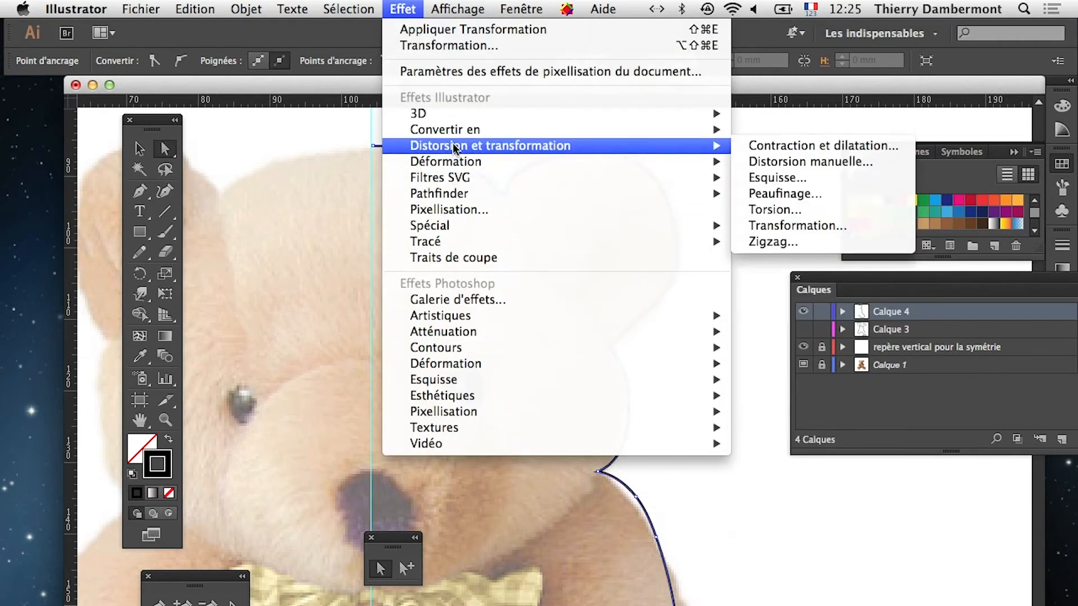
{"action": "left_click", "coordinate": [807, 223]}
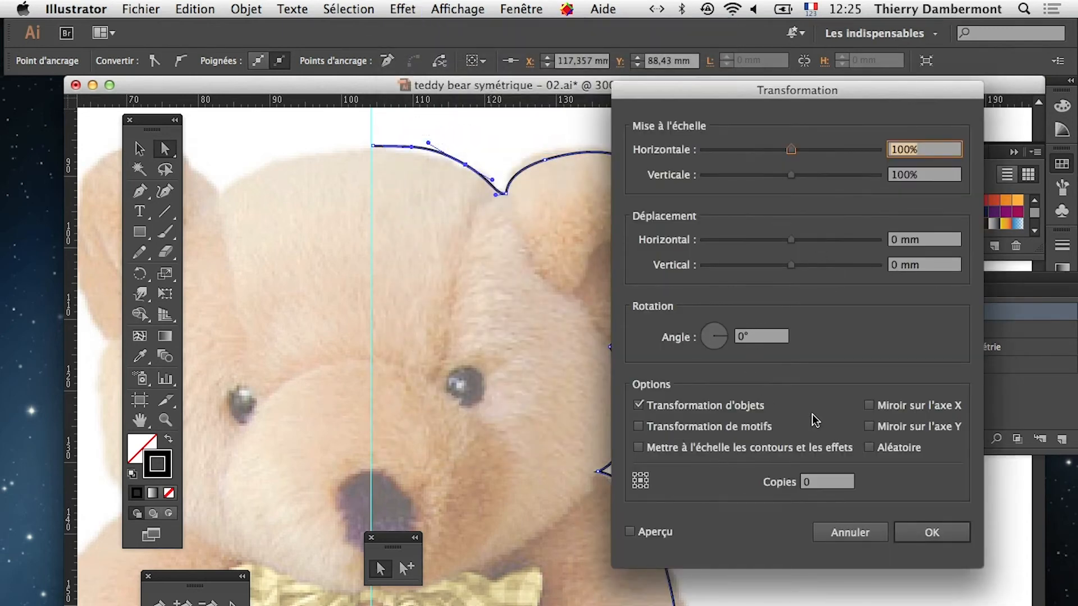
{"action": "left_click", "coordinate": [869, 405]}
{"action": "key", "text": "Tab"}
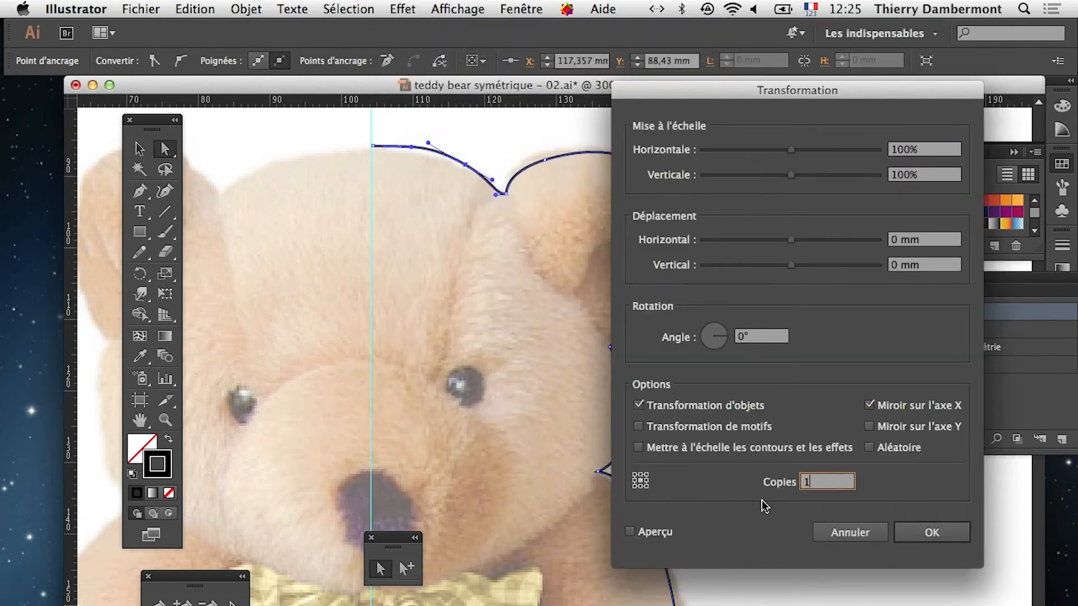
{"action": "left_click", "coordinate": [629, 531]}
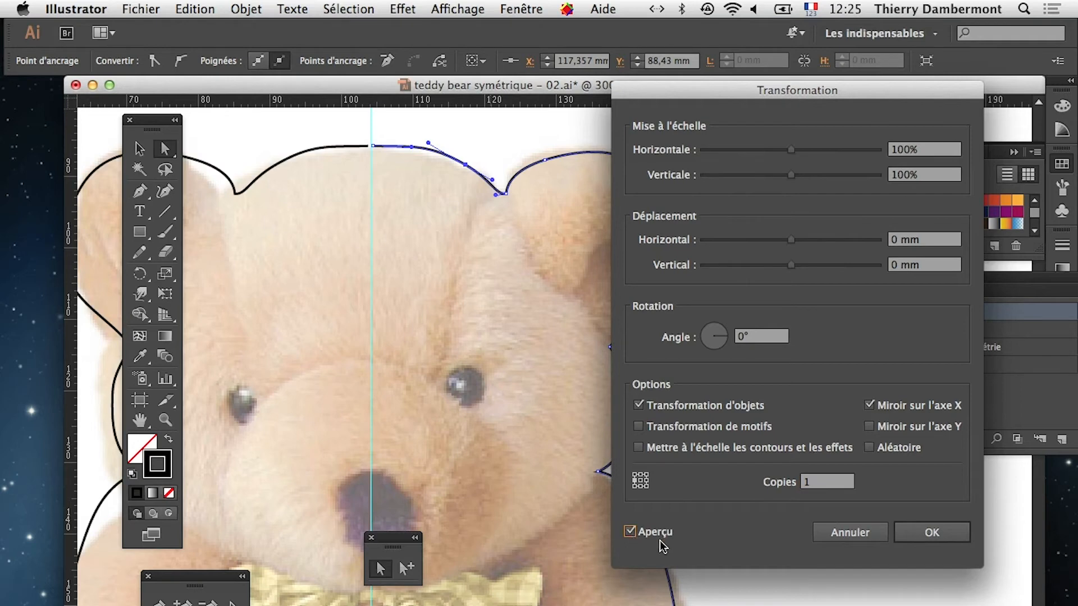
{"action": "left_click", "coordinate": [909, 532]}
{"action": "left_click", "coordinate": [532, 428], "text": "alt+super"}
{"action": "left_click", "coordinate": [532, 428], "text": "alt+super"}
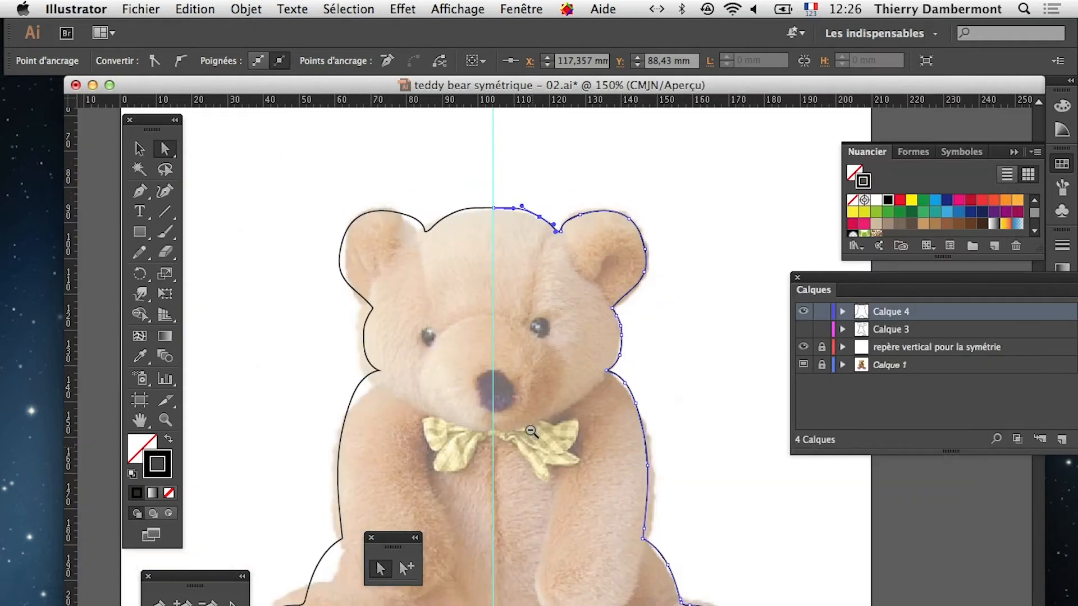
{"action": "left_click_drag", "start_coordinate": [525, 472], "coordinate": [534, 347]}
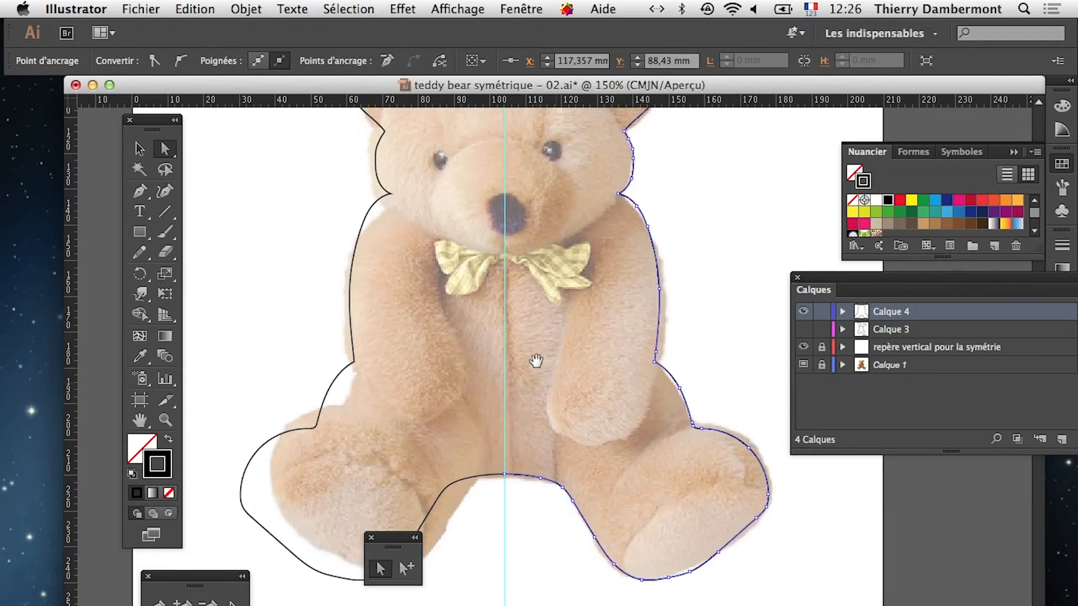
Step: Hide the layer Calque 4 and show Calque 3 in its place
{"action": "left_click", "coordinate": [804, 312]}
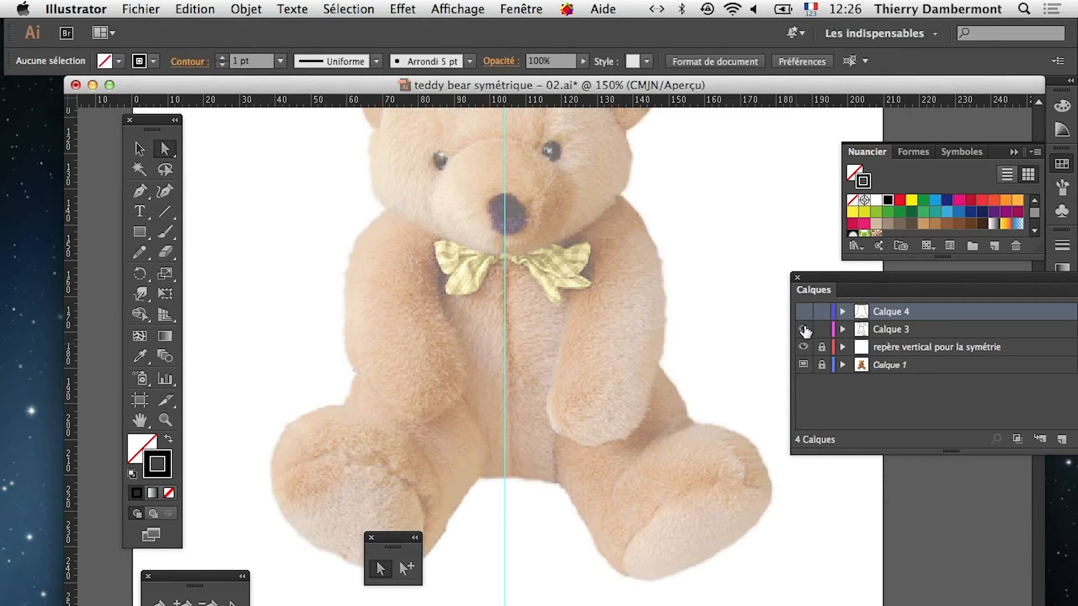
{"action": "left_click", "coordinate": [803, 330]}
{"action": "left_click", "coordinate": [803, 329]}
{"action": "left_click", "coordinate": [803, 312]}
{"action": "left_click", "coordinate": [804, 313]}
{"action": "left_click", "coordinate": [804, 329]}
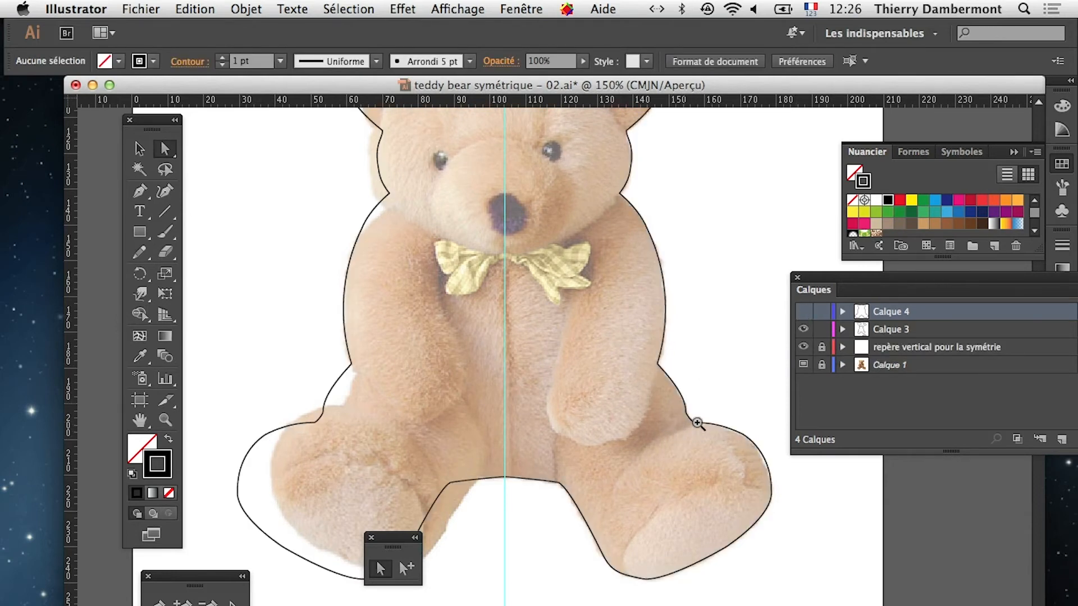
Step: Examine the Calque 3 outline closely along the arm and hip, and around the whole bear
{"action": "left_click", "coordinate": [677, 394]}
{"action": "left_click", "coordinate": [519, 352]}
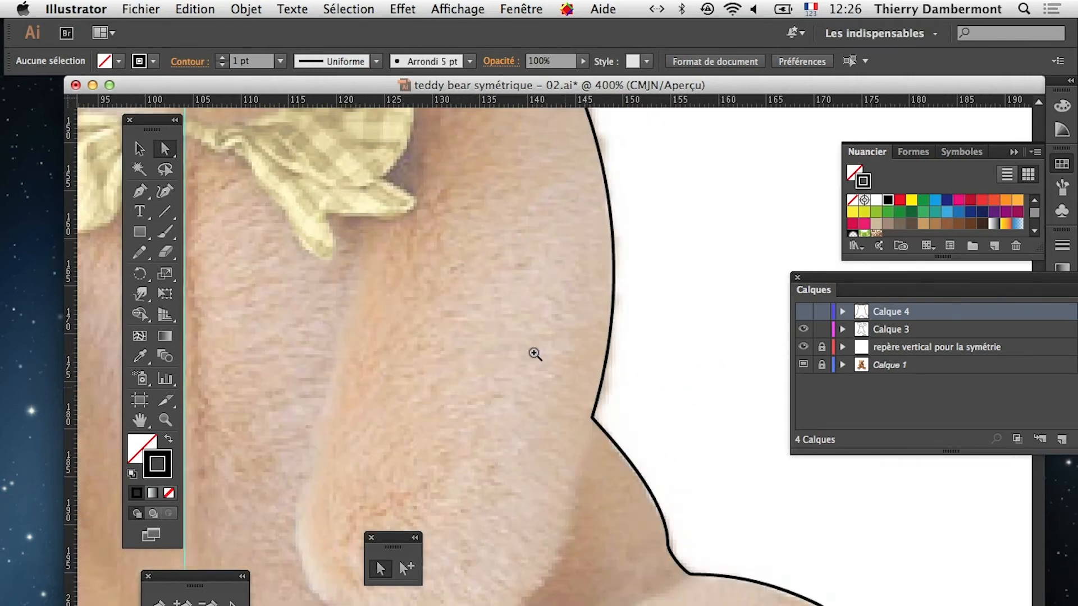
{"action": "left_click", "coordinate": [584, 454], "text": "alt"}
{"action": "left_click", "coordinate": [635, 493], "text": "alt"}
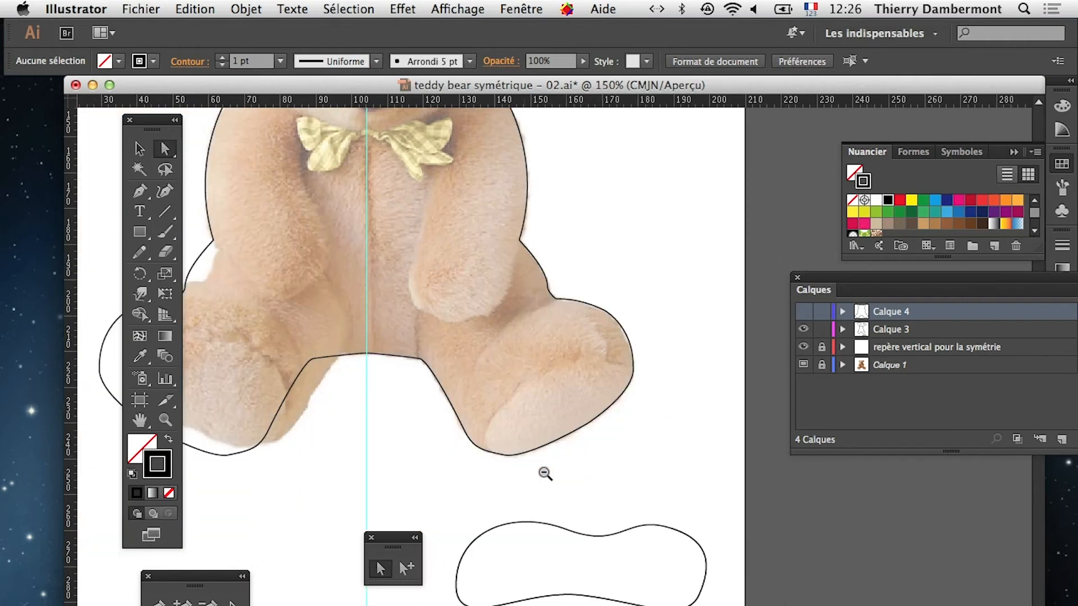
{"action": "left_click_drag", "start_coordinate": [498, 406], "coordinate": [575, 502]}
{"action": "left_click", "coordinate": [560, 481], "text": "alt"}
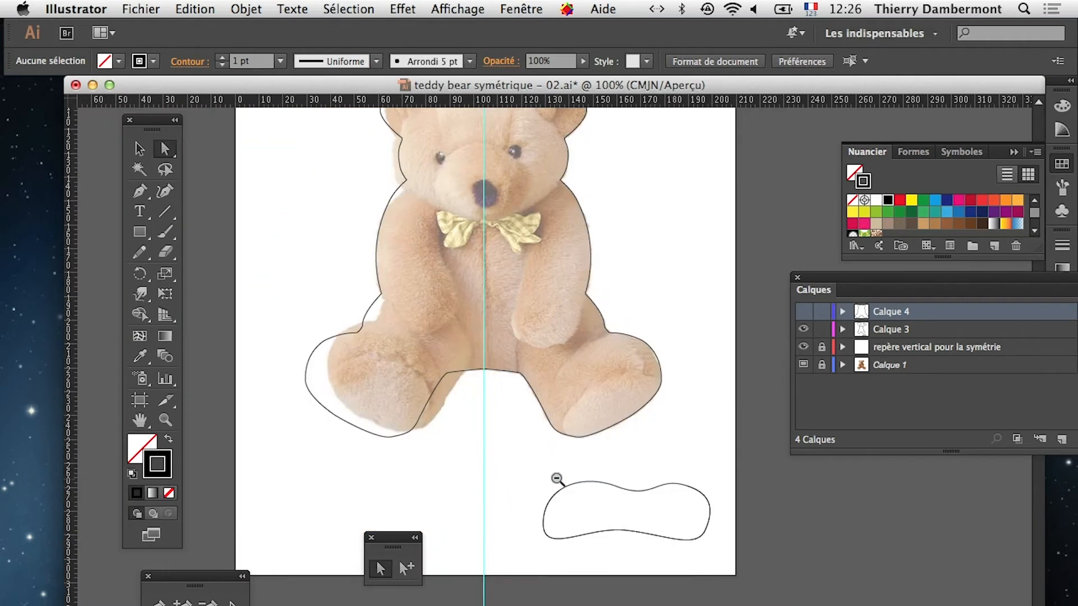
{"action": "left_click_drag", "start_coordinate": [594, 443], "coordinate": [595, 484]}
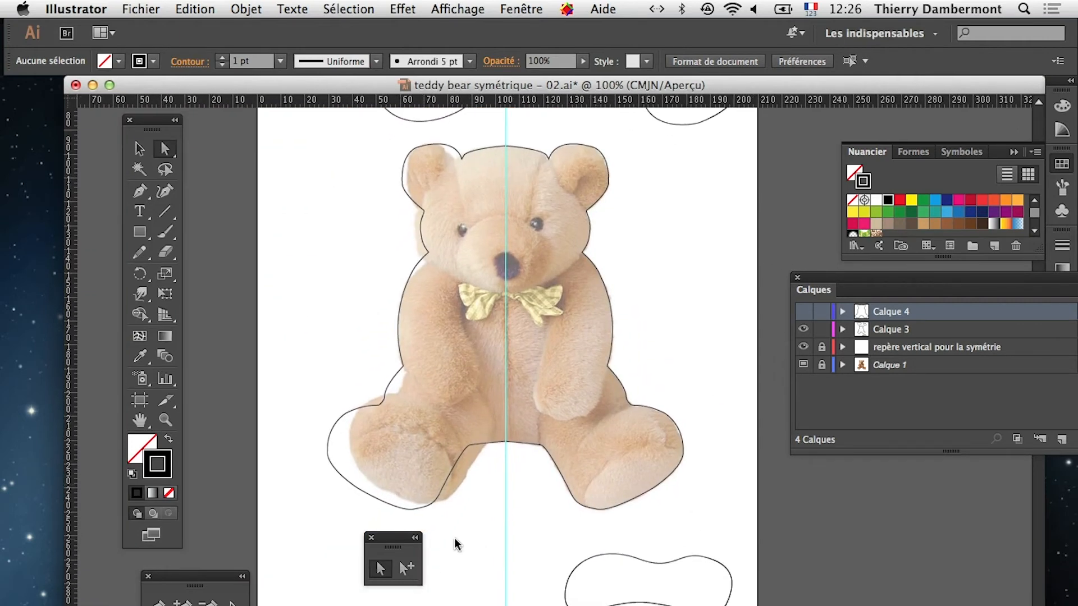
Step: Close the small floating selection-tools palette and delete the layer Calque 4
{"action": "left_click_drag", "start_coordinate": [396, 541], "coordinate": [864, 480]}
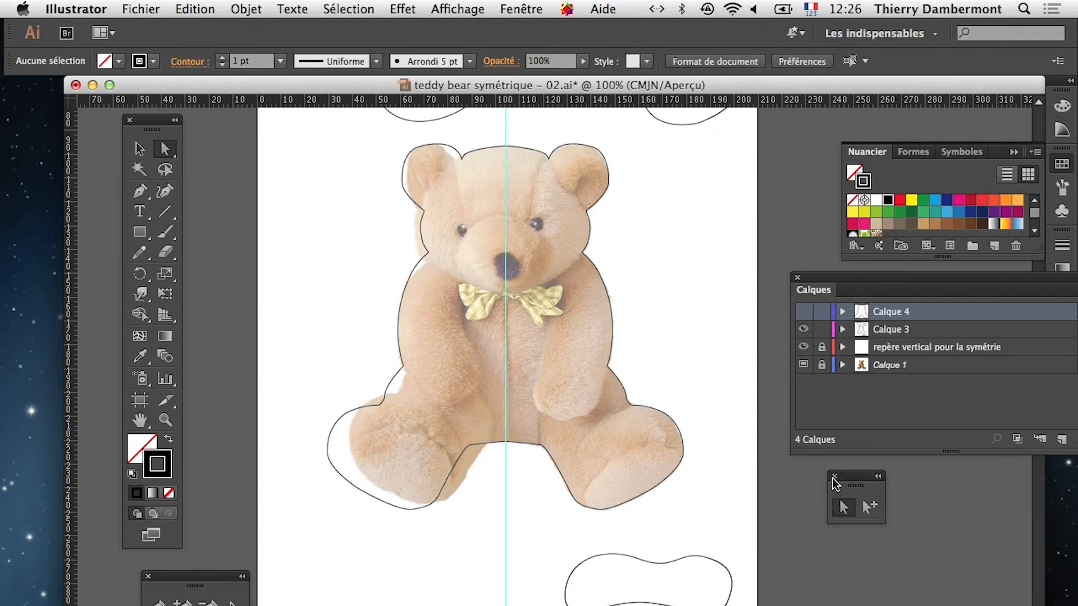
{"action": "left_click", "coordinate": [834, 477]}
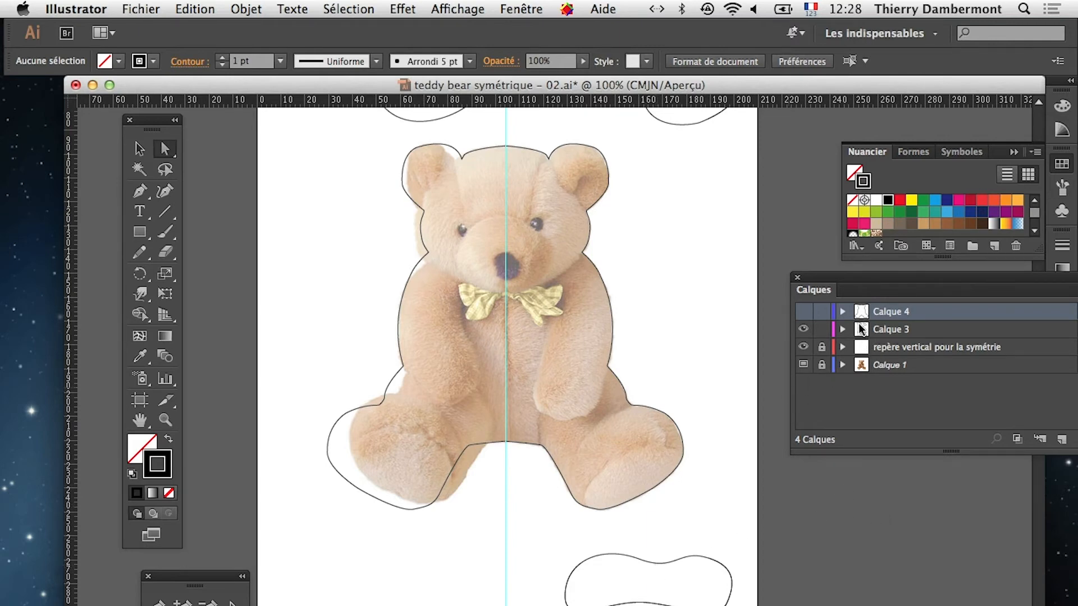
{"action": "left_click_drag", "start_coordinate": [836, 275], "coordinate": [698, 268]}
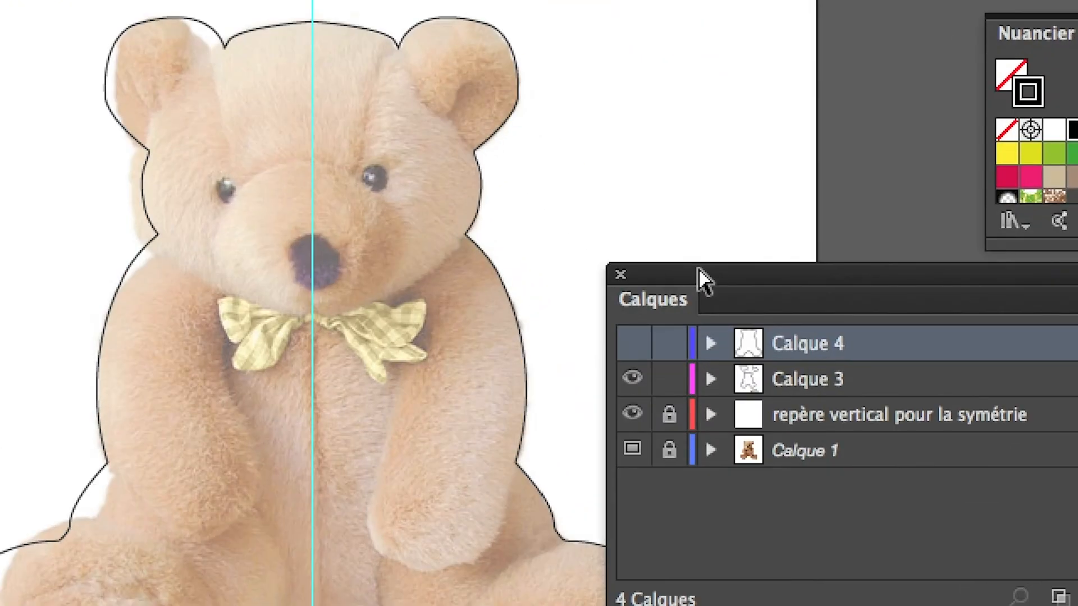
{"action": "left_click_drag", "start_coordinate": [885, 357], "coordinate": [1077, 503]}
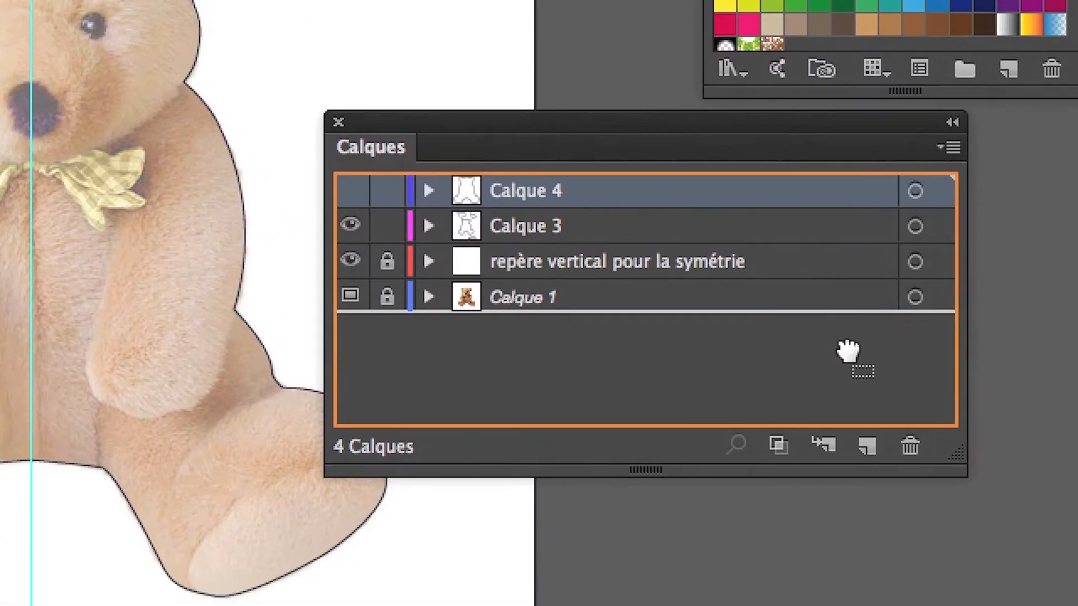
{"action": "left_click_drag", "start_coordinate": [847, 351], "coordinate": [910, 448]}
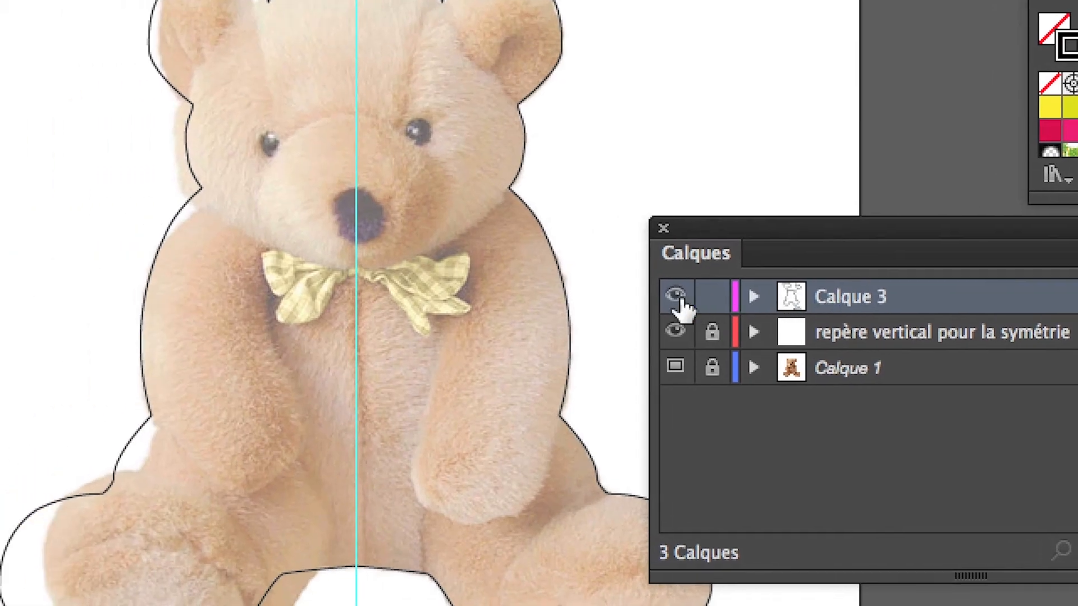
Step: Expand Calque 3 and delete its three extra paths, keeping only the bear outline
{"action": "left_click", "coordinate": [677, 303]}
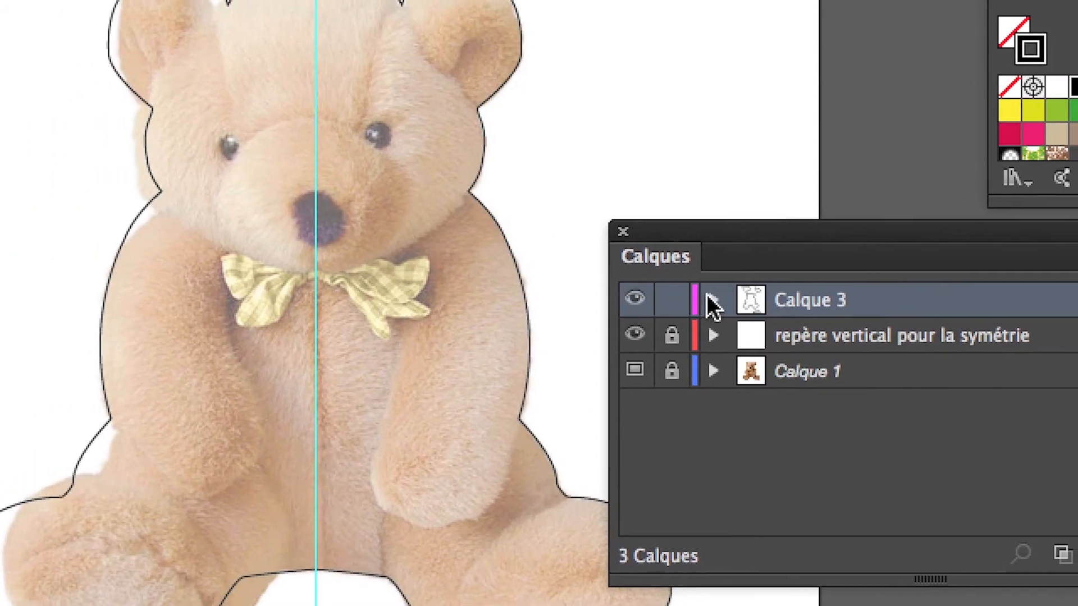
{"action": "left_click", "coordinate": [753, 296]}
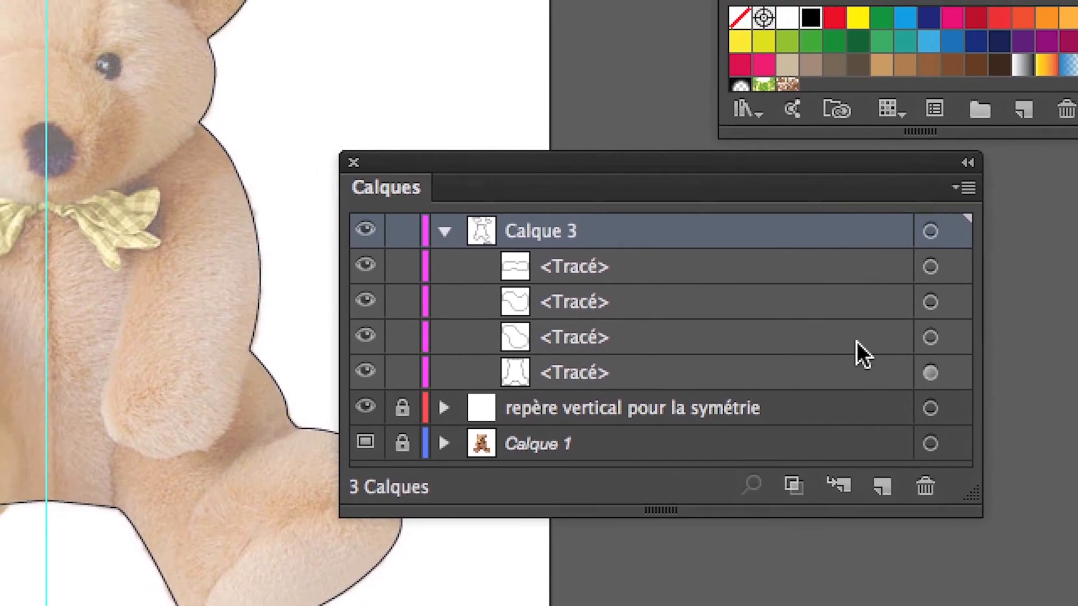
{"action": "left_click", "coordinate": [812, 356]}
{"action": "left_click", "coordinate": [801, 315], "text": "shift"}
{"action": "left_click", "coordinate": [761, 265], "text": "shift"}
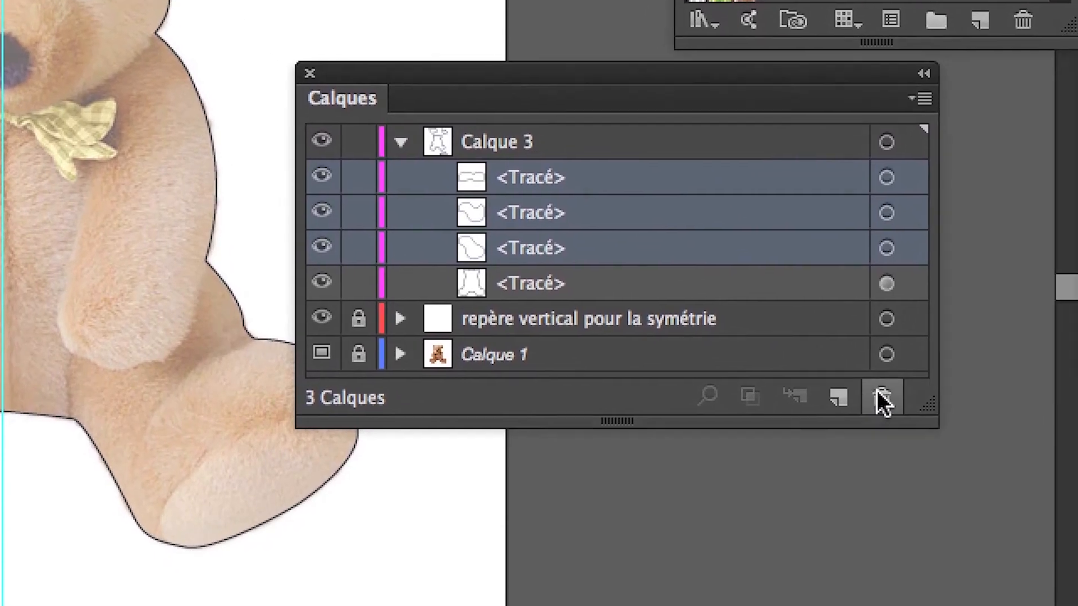
{"action": "left_click", "coordinate": [994, 537]}
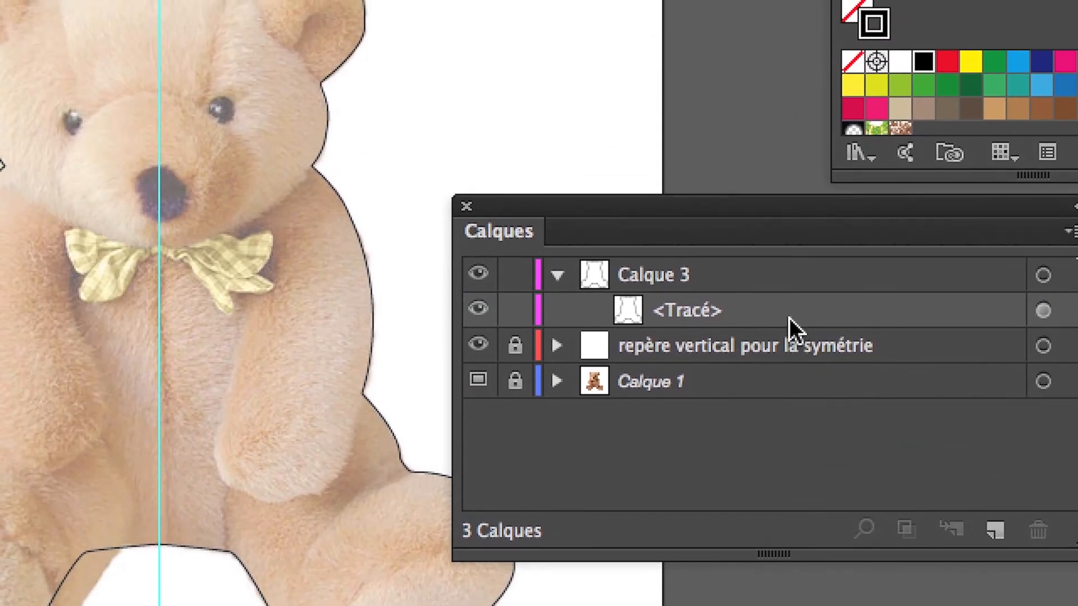
Step: Select the bear outline path in Calque 3 and clear the canvas by moving the Layers panel and collapsing the Swatches panel
{"action": "left_click", "coordinate": [783, 293]}
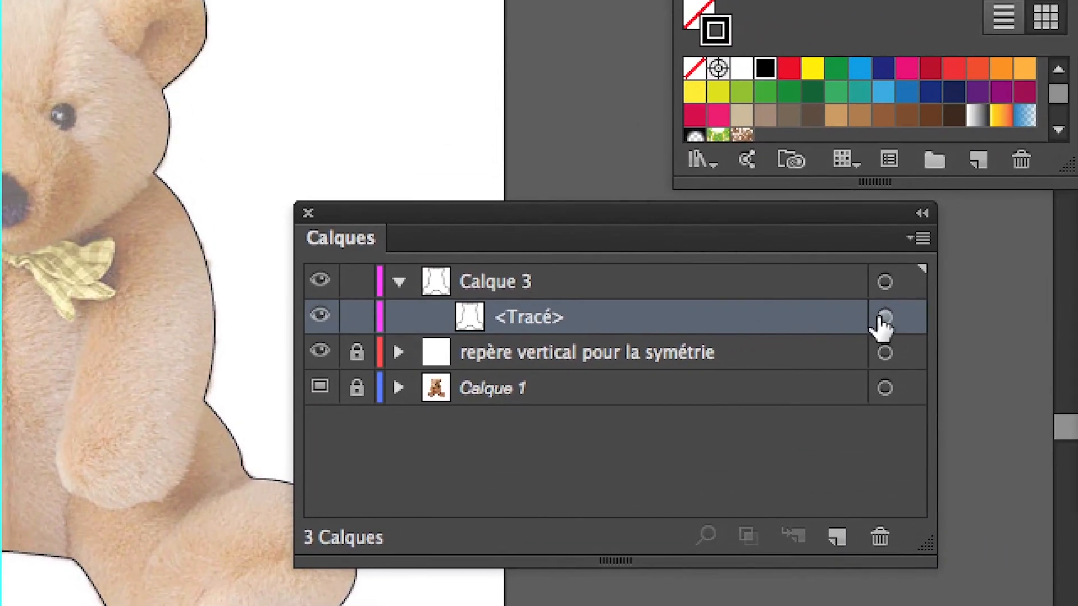
{"action": "left_click", "coordinate": [1032, 287]}
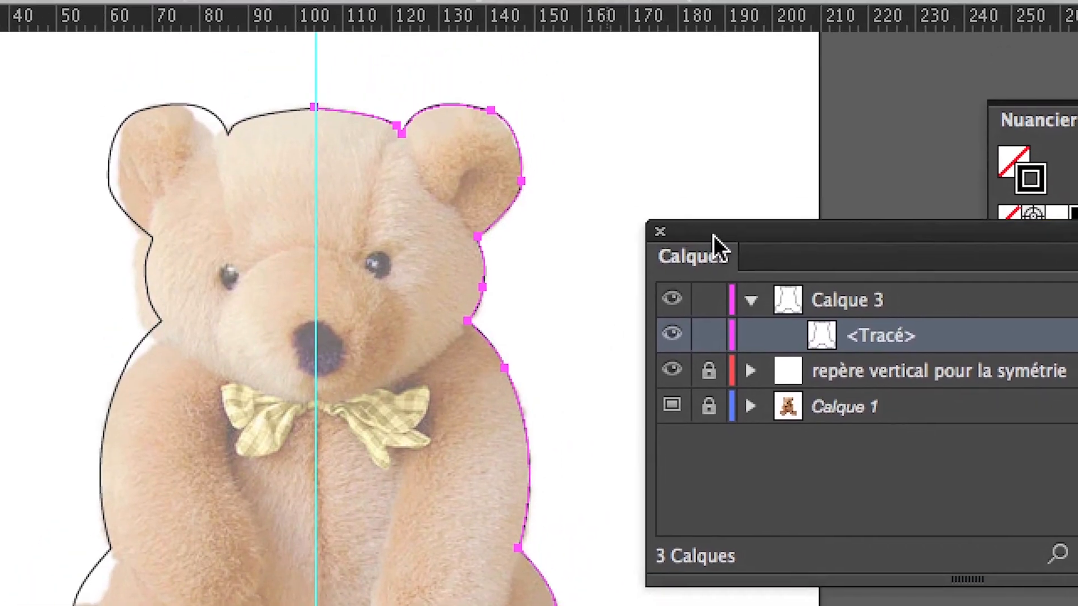
{"action": "left_click_drag", "start_coordinate": [713, 234], "coordinate": [703, 214]}
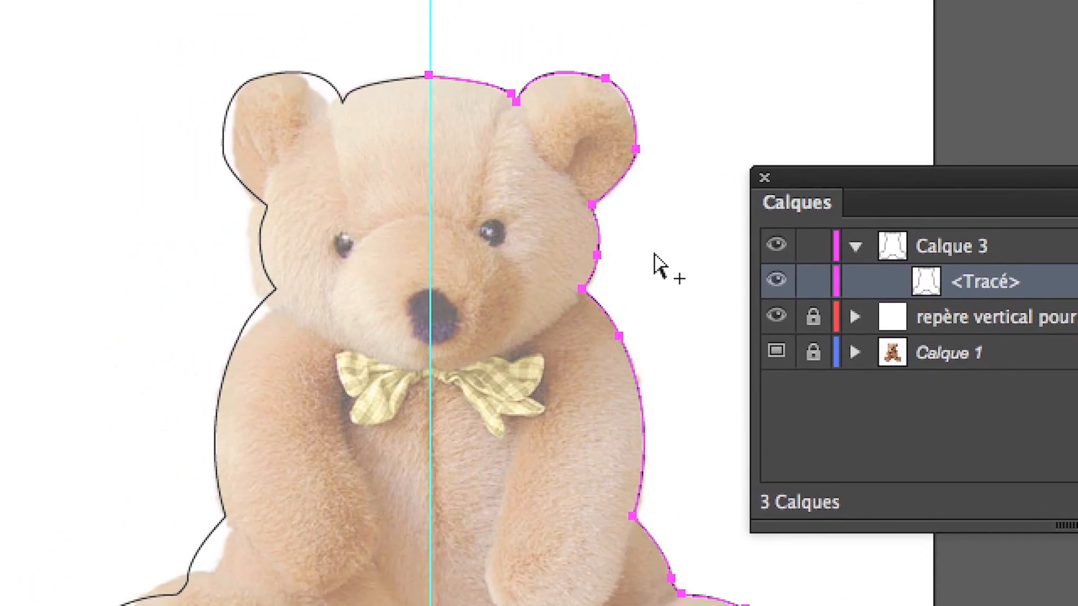
{"action": "key", "text": "v"}
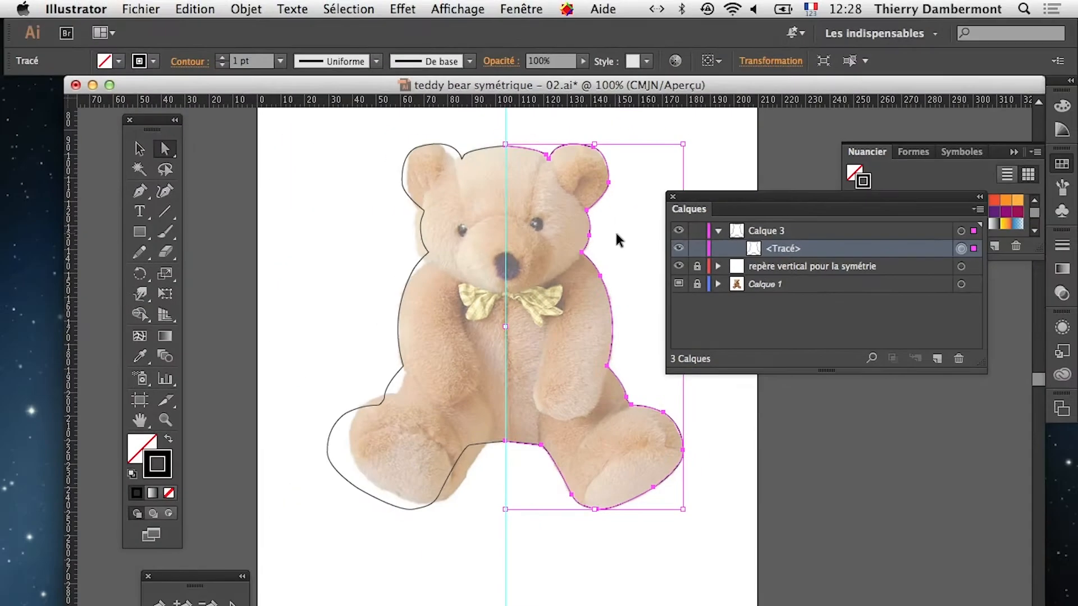
{"action": "key", "text": "space"}
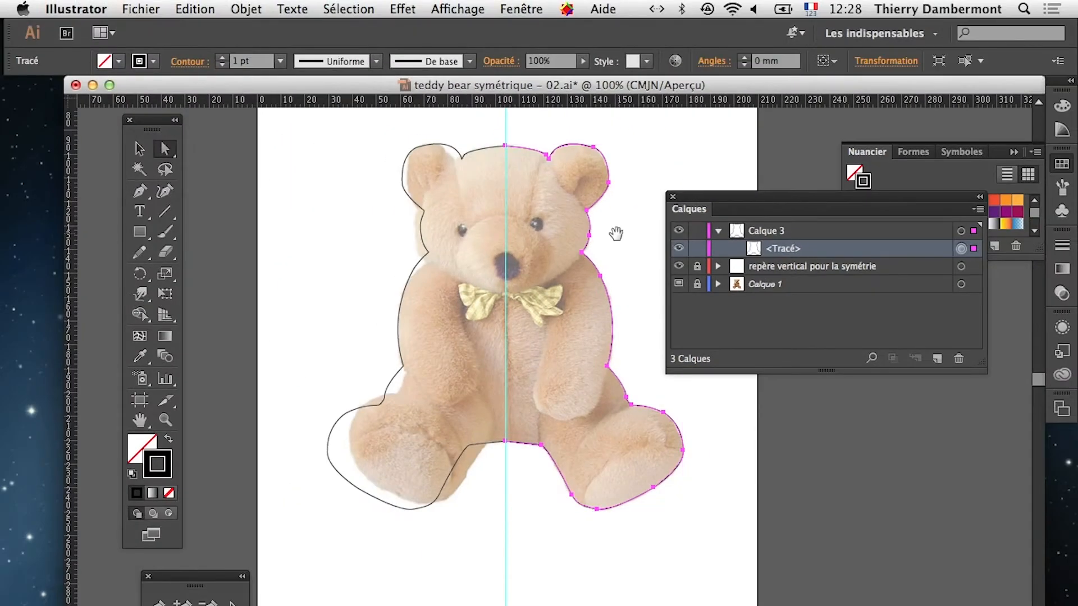
{"action": "left_click_drag", "start_coordinate": [654, 254], "coordinate": [523, 303]}
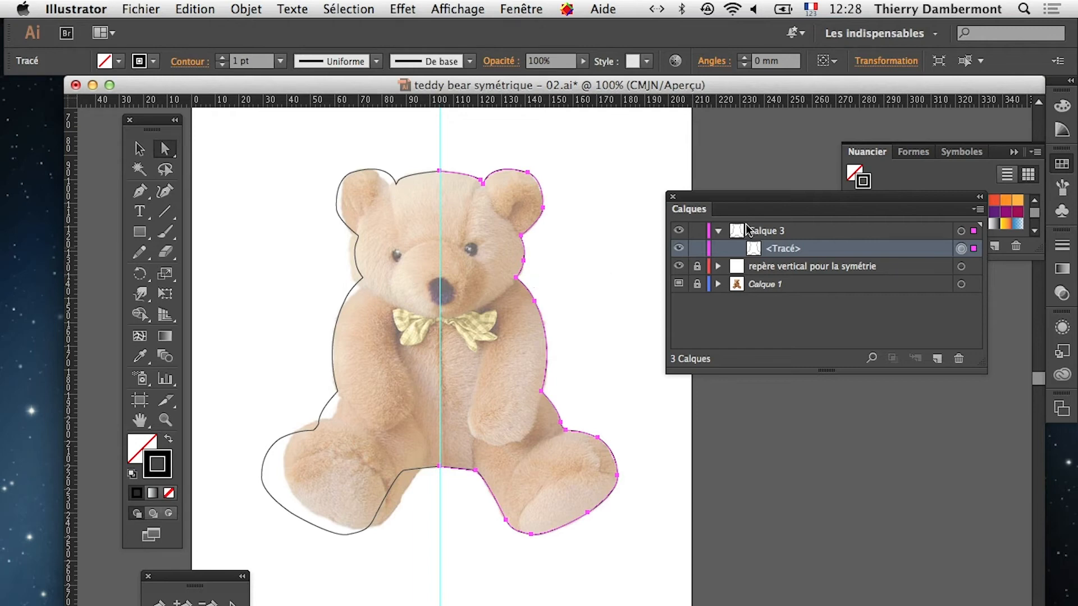
{"action": "left_click_drag", "start_coordinate": [757, 197], "coordinate": [741, 170]}
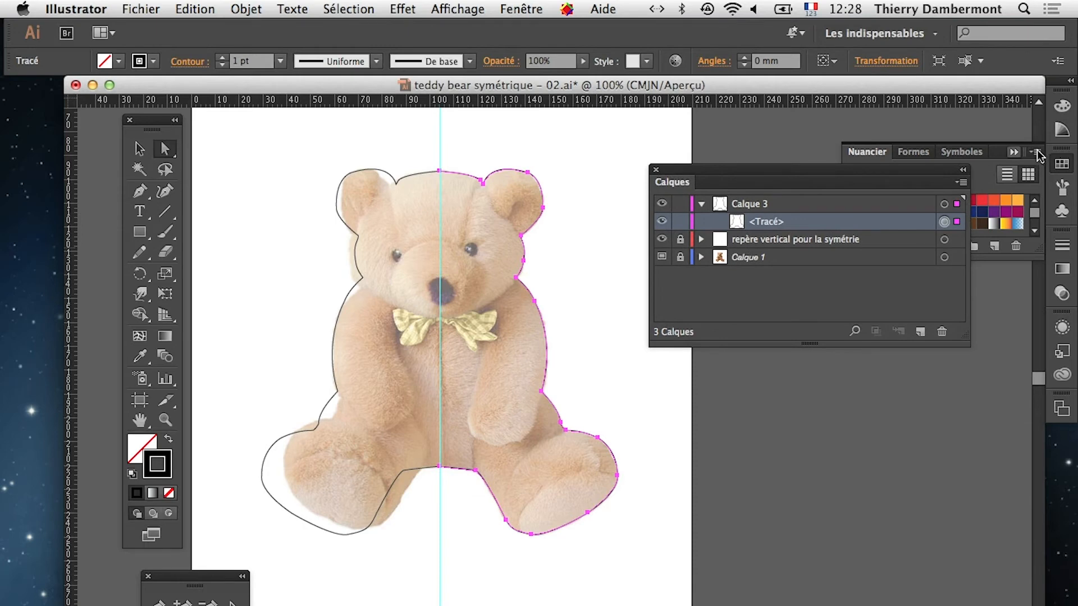
{"action": "left_click", "coordinate": [1015, 152]}
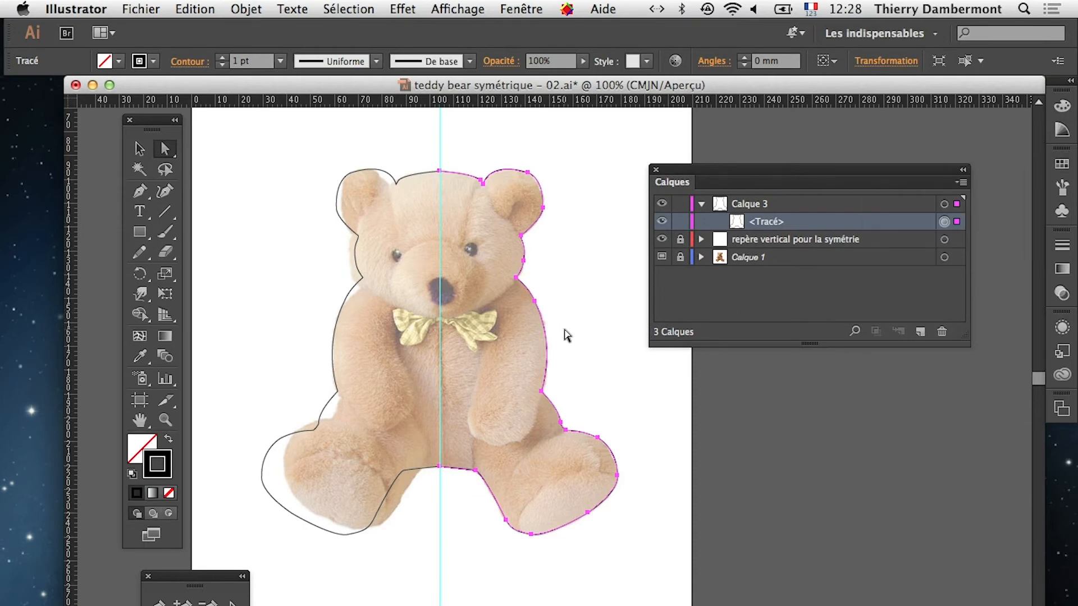
Step: Draw a closed path with the Pen tool around the bear's eye beside the vertical guide and refine its curve handles
{"action": "left_click", "coordinate": [524, 345]}
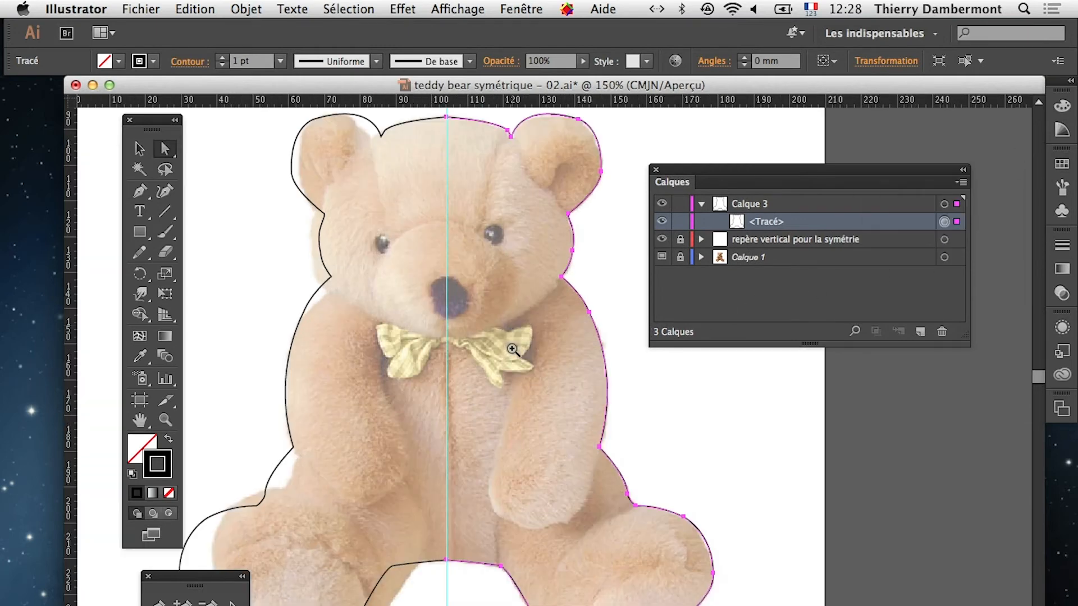
{"action": "left_click", "coordinate": [528, 279]}
{"action": "left_click", "coordinate": [525, 334]}
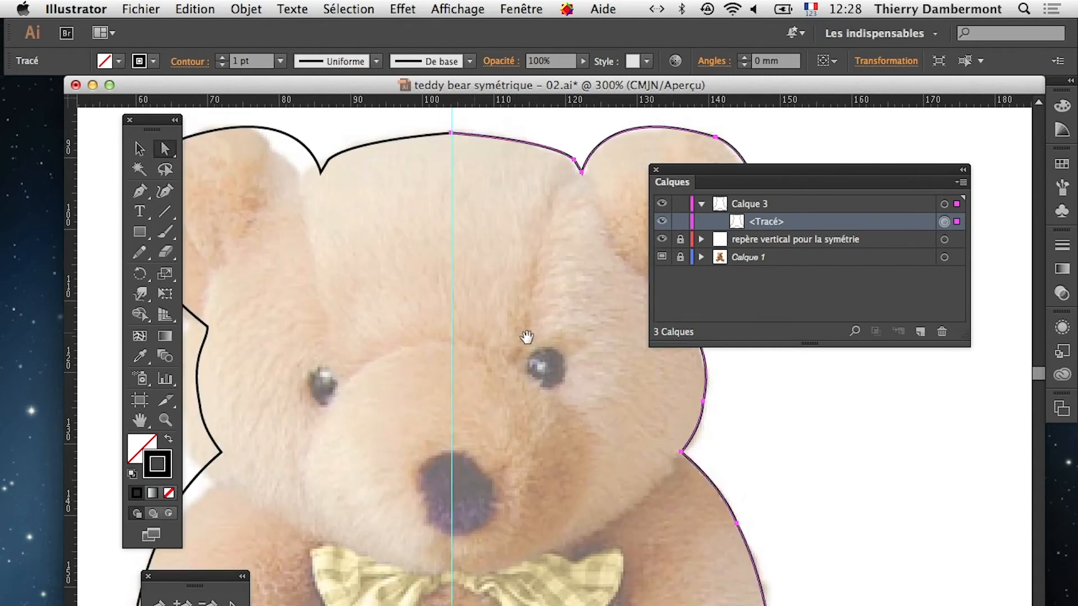
{"action": "left_click_drag", "start_coordinate": [454, 348], "coordinate": [343, 315]}
{"action": "left_click", "coordinate": [454, 379]}
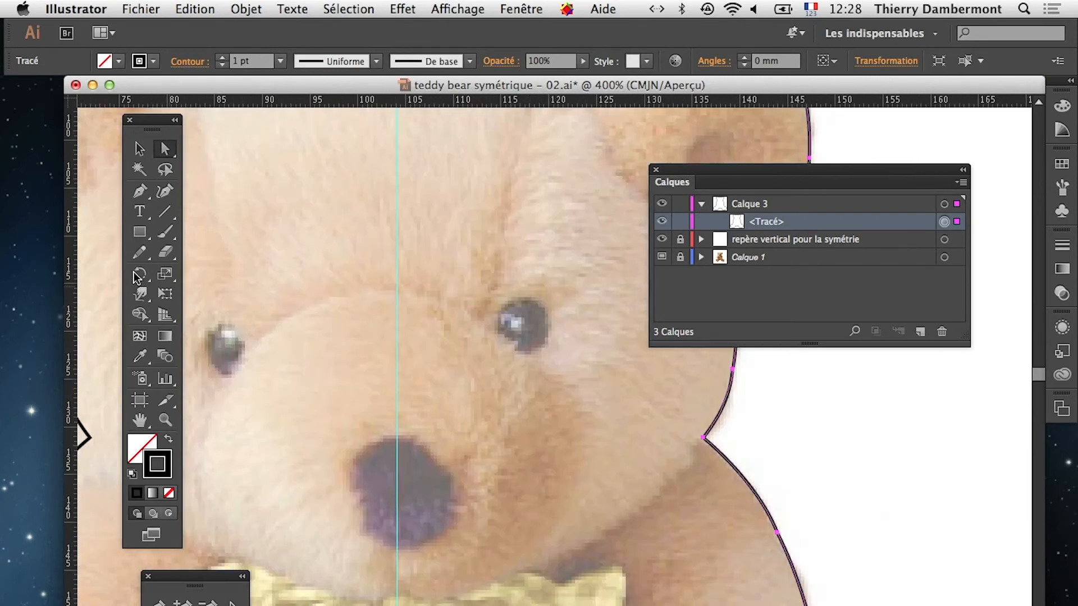
{"action": "left_click", "coordinate": [139, 191]}
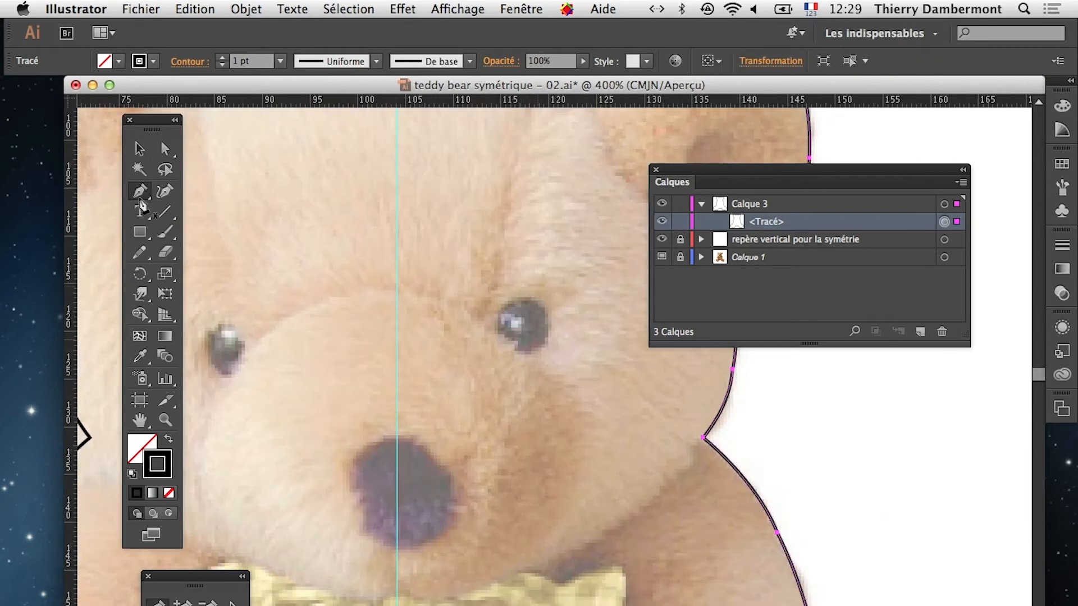
{"action": "left_click", "coordinate": [497, 332]}
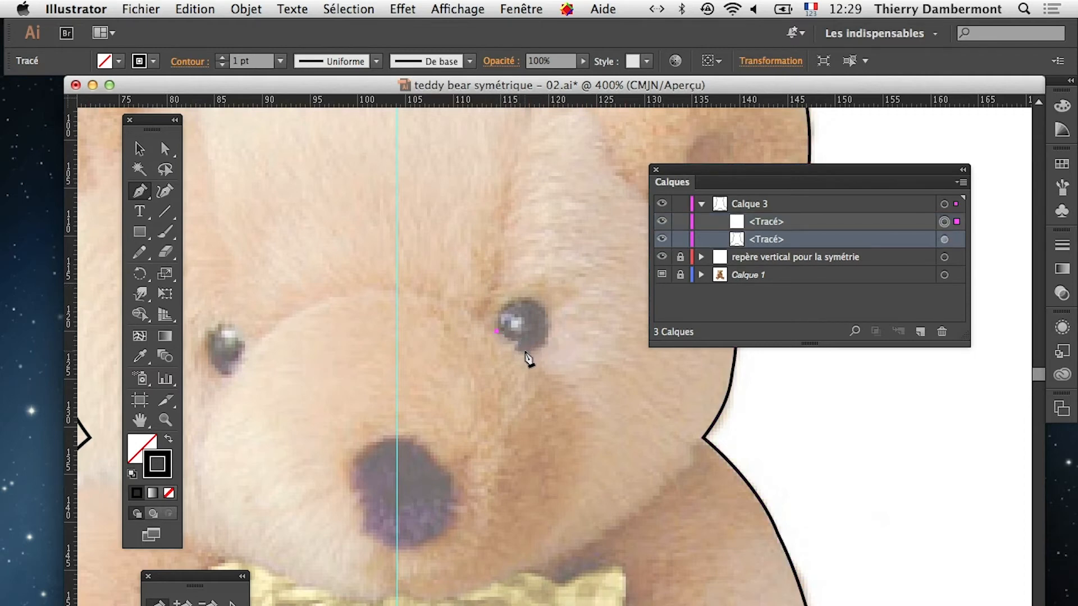
{"action": "left_click_drag", "start_coordinate": [522, 355], "coordinate": [531, 366]}
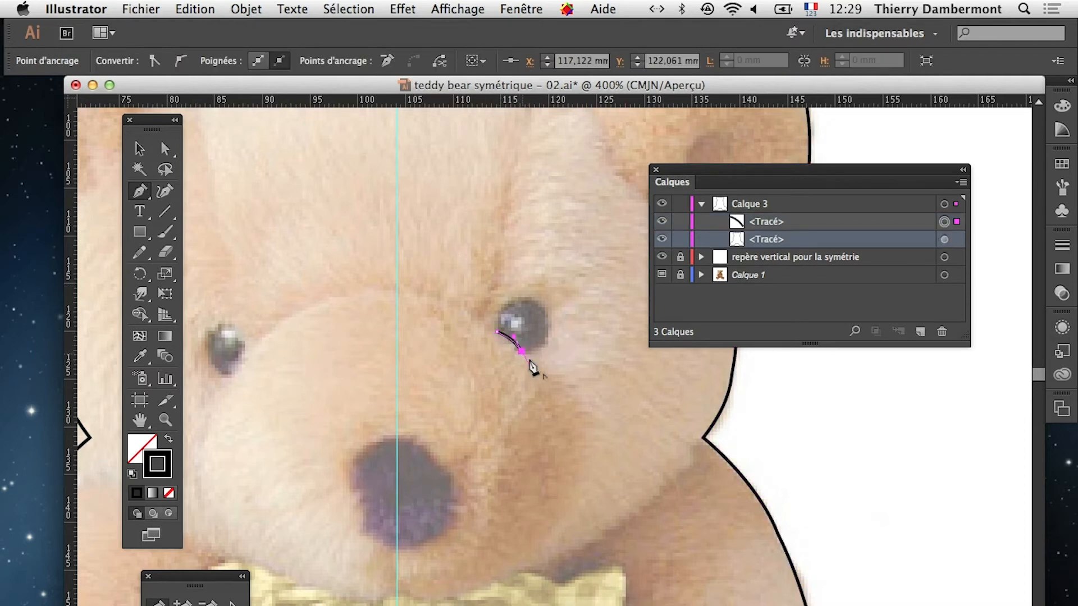
{"action": "left_click", "coordinate": [537, 295]}
{"action": "left_click_drag", "start_coordinate": [561, 339], "coordinate": [569, 347]}
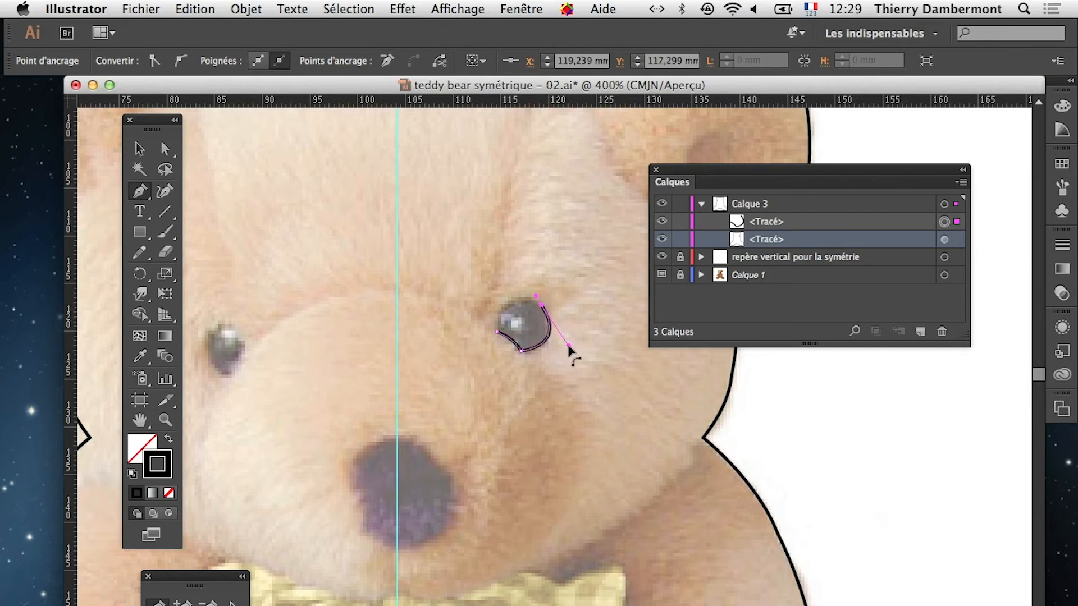
{"action": "left_click", "coordinate": [497, 333]}
{"action": "left_click_drag", "start_coordinate": [491, 293], "coordinate": [495, 301]}
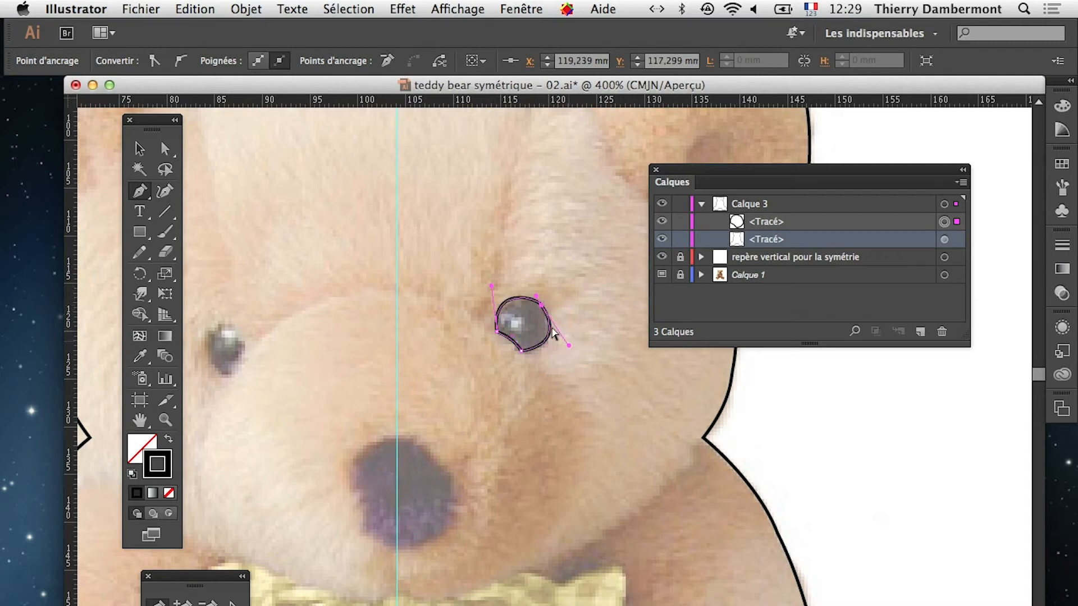
{"action": "left_click_drag", "start_coordinate": [572, 344], "coordinate": [573, 341]}
{"action": "left_click_drag", "start_coordinate": [540, 309], "coordinate": [535, 299]}
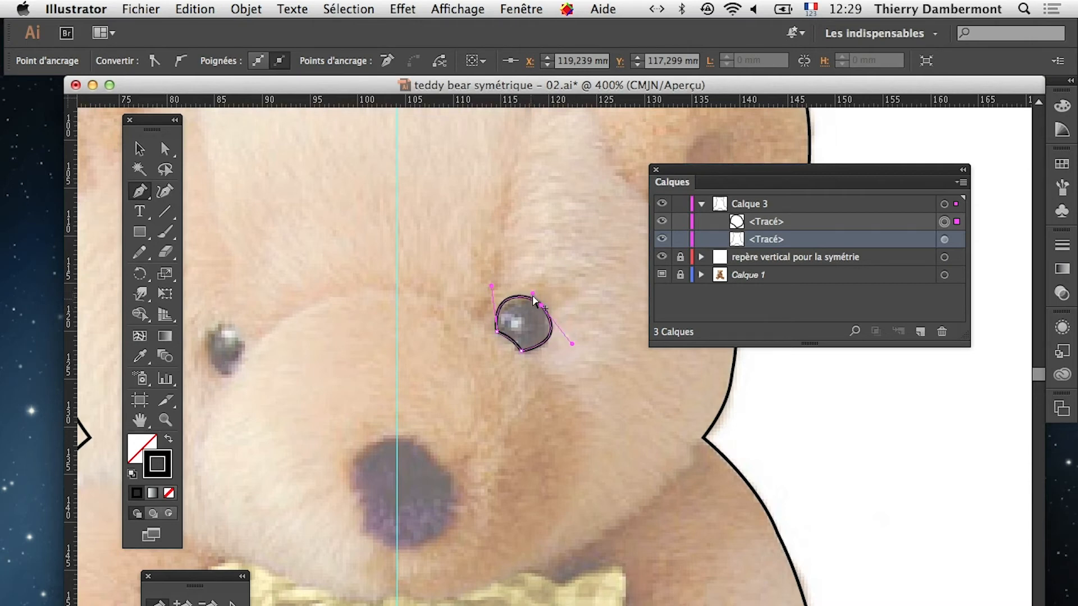
Step: Group the eye path with the bear outline and move the outline's Transform effect onto the group
{"action": "scroll", "coordinate": [531, 330], "scroll_direction": "up", "scroll_amount": 1}
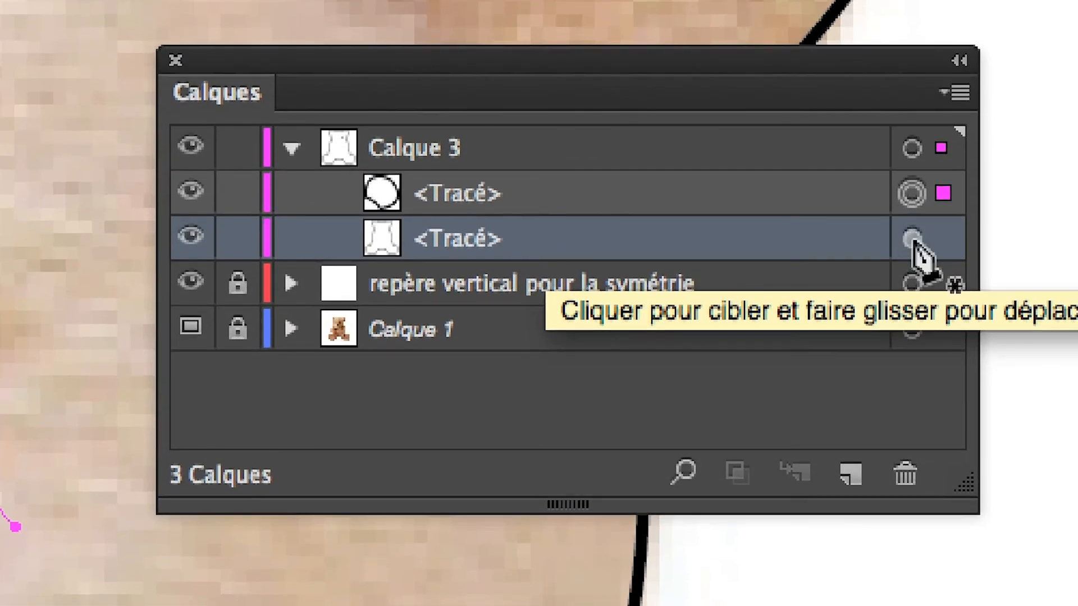
{"action": "left_click", "coordinate": [911, 238]}
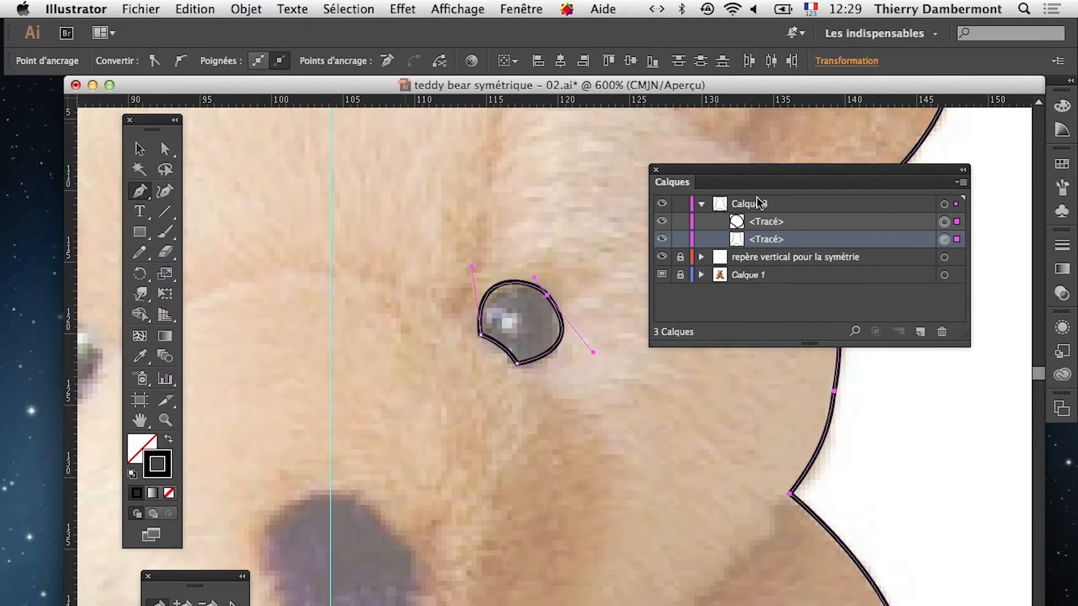
{"action": "left_click", "coordinate": [246, 9]}
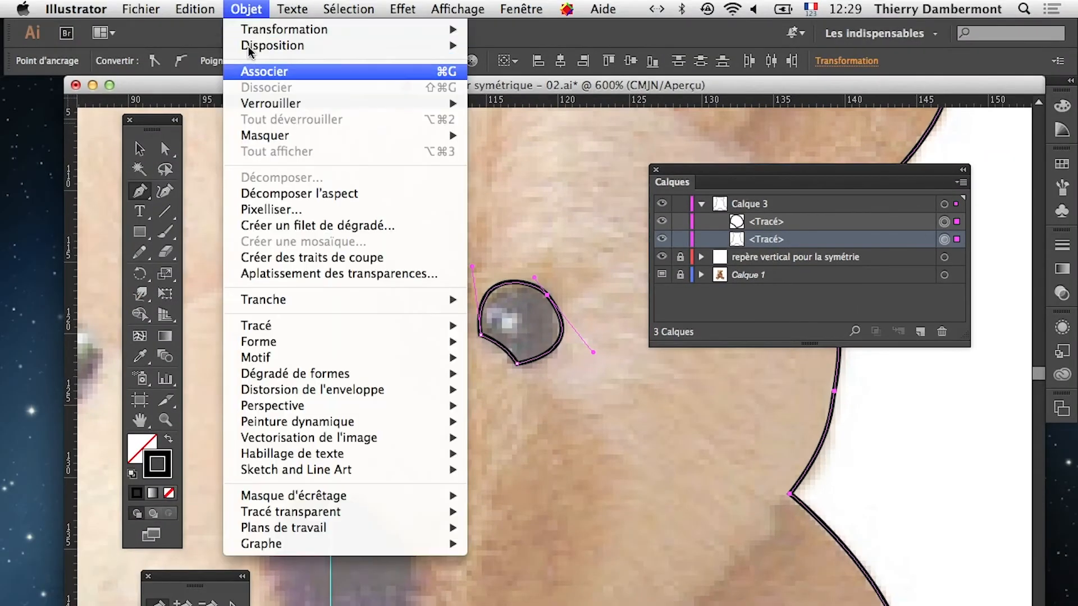
{"action": "left_click", "coordinate": [264, 70]}
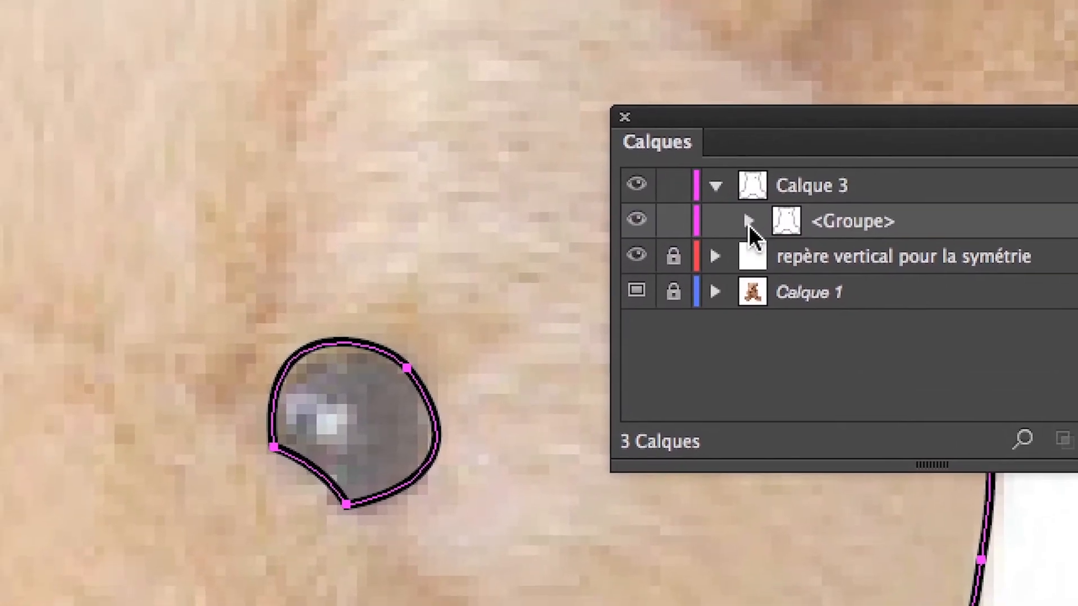
{"action": "left_click", "coordinate": [749, 221]}
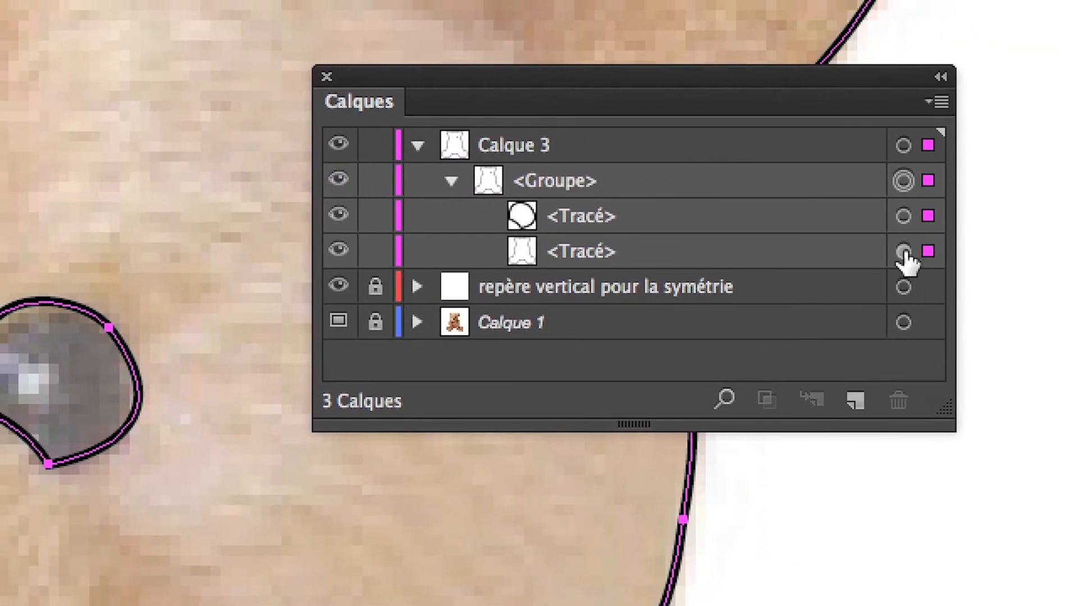
{"action": "left_click", "coordinate": [904, 252]}
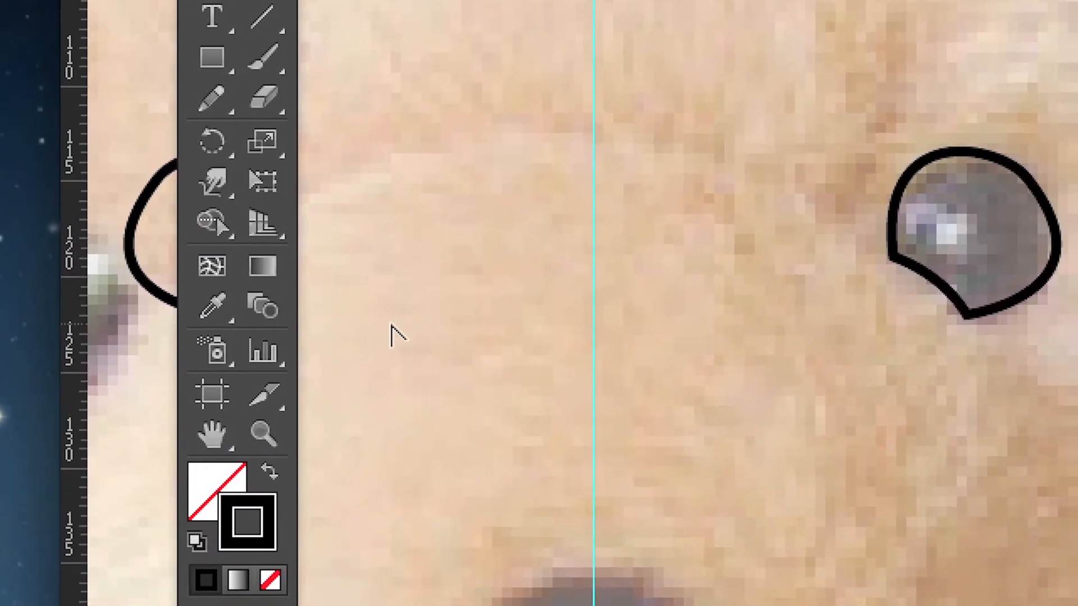
{"action": "scroll", "coordinate": [410, 352], "scroll_direction": "down", "scroll_amount": 5, "text": "alt"}
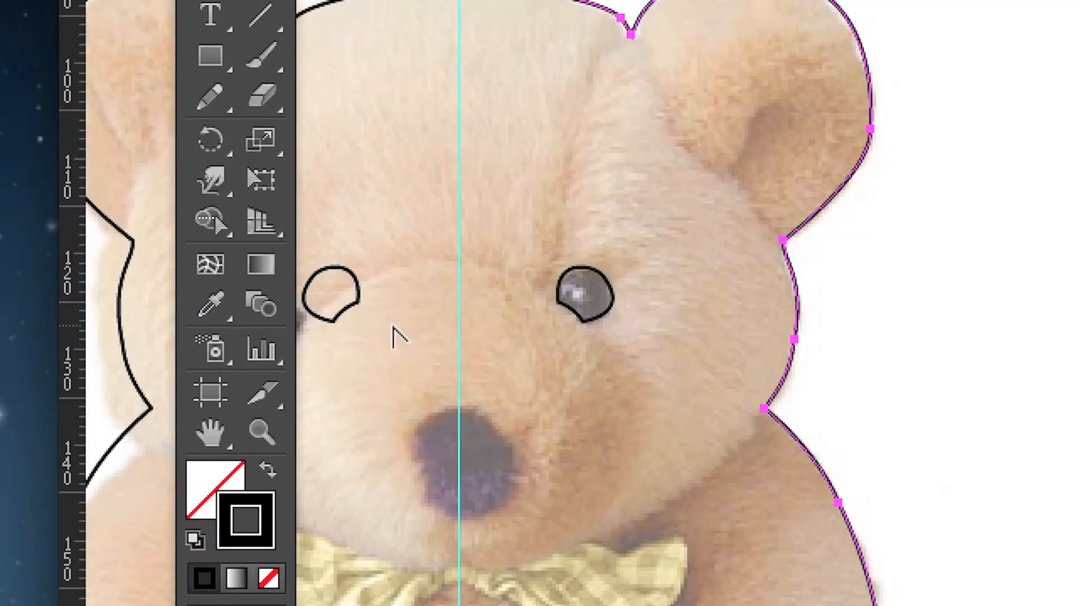
{"action": "left_click_drag", "start_coordinate": [393, 337], "coordinate": [501, 291]}
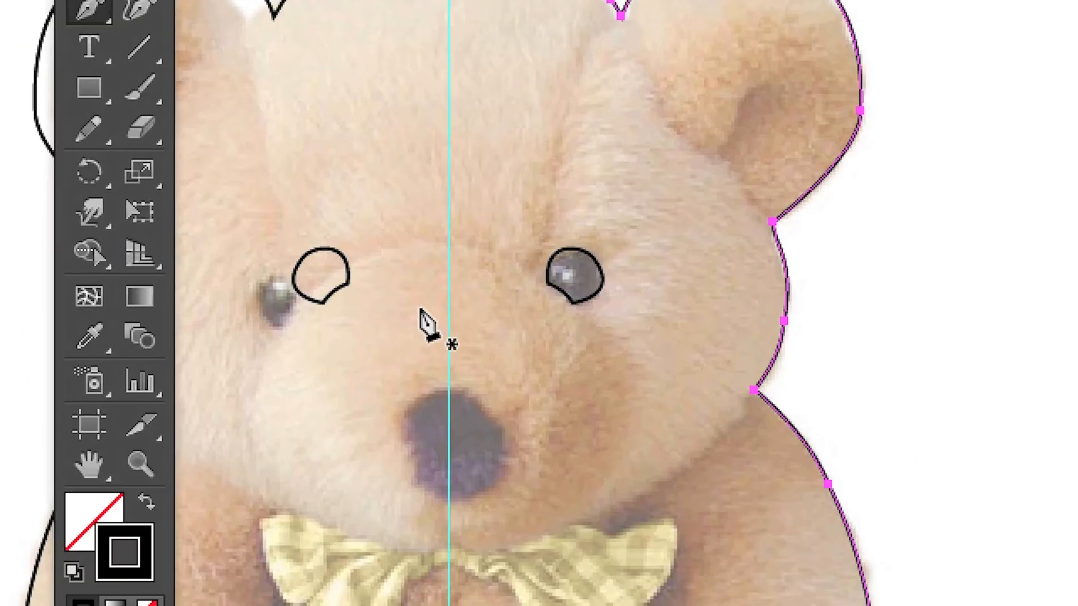
{"action": "scroll", "coordinate": [437, 349], "scroll_direction": "up", "scroll_amount": 4, "text": "alt"}
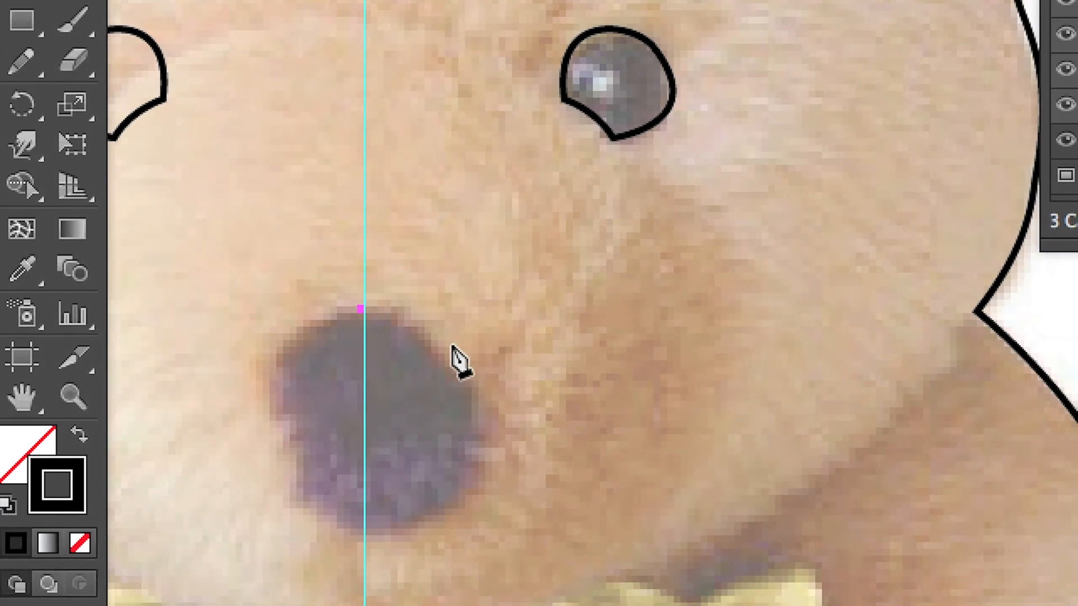
{"action": "left_click_drag", "start_coordinate": [451, 345], "coordinate": [475, 378]}
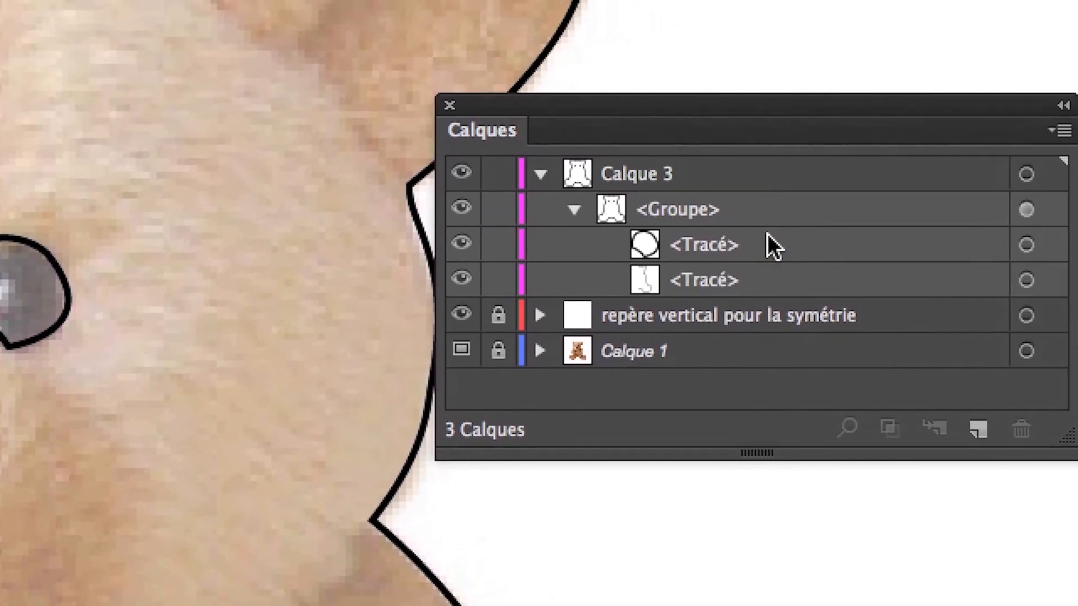
Step: Select the group in Calque 3 and open it in isolation mode
{"action": "left_click", "coordinate": [806, 216]}
{"action": "left_click", "coordinate": [1026, 210]}
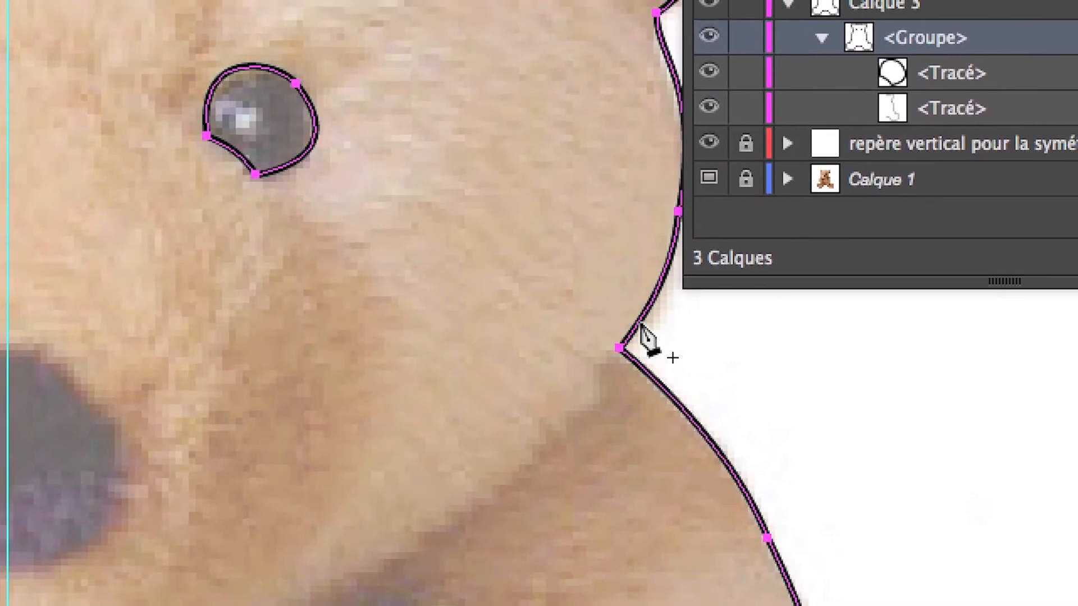
{"action": "right_click", "coordinate": [446, 421]}
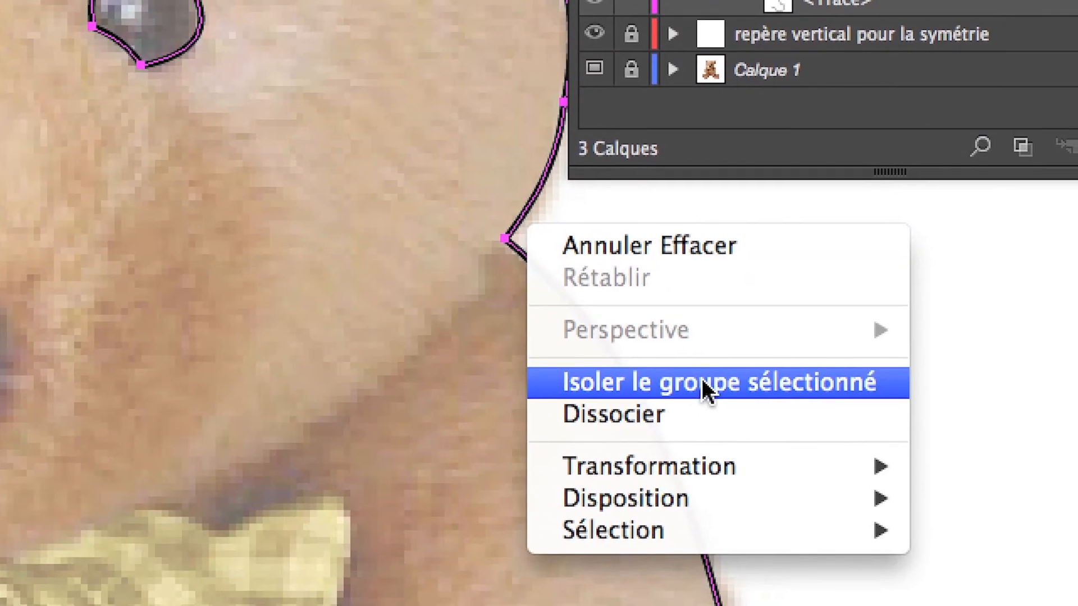
{"action": "left_click", "coordinate": [819, 496]}
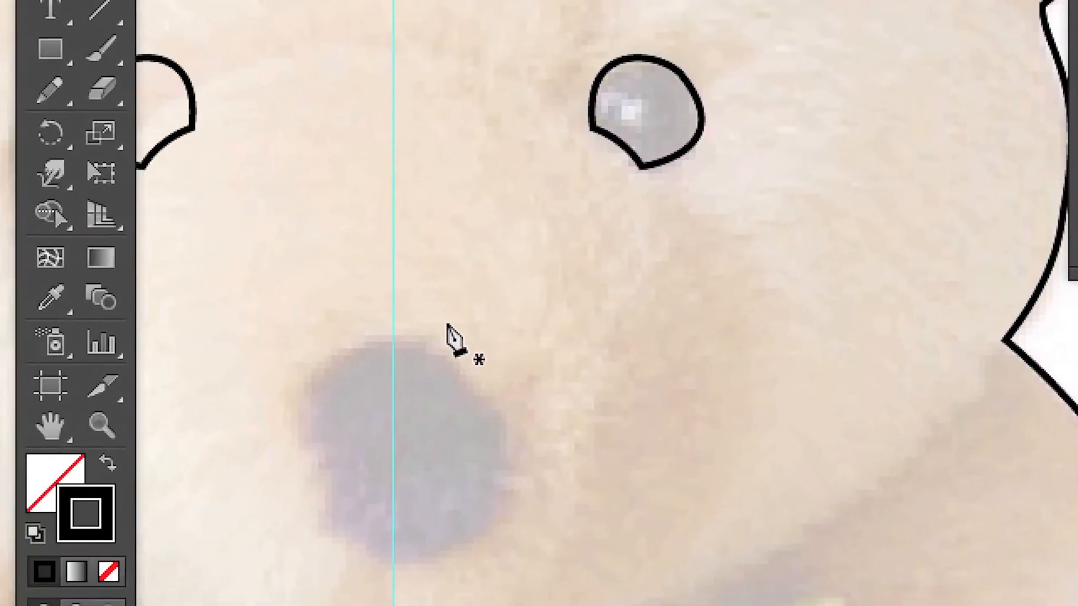
Step: Draw half of the nose with the Pen tool from the guide and back to it, shaping pointed ends above and below
{"action": "left_click", "coordinate": [430, 332]}
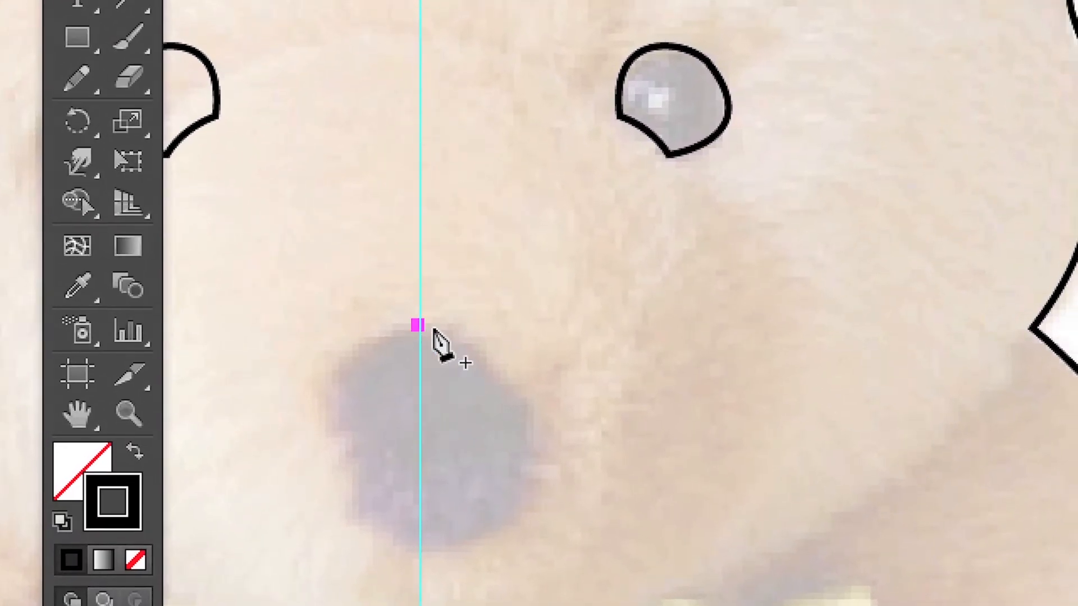
{"action": "left_click_drag", "start_coordinate": [467, 356], "coordinate": [443, 282]}
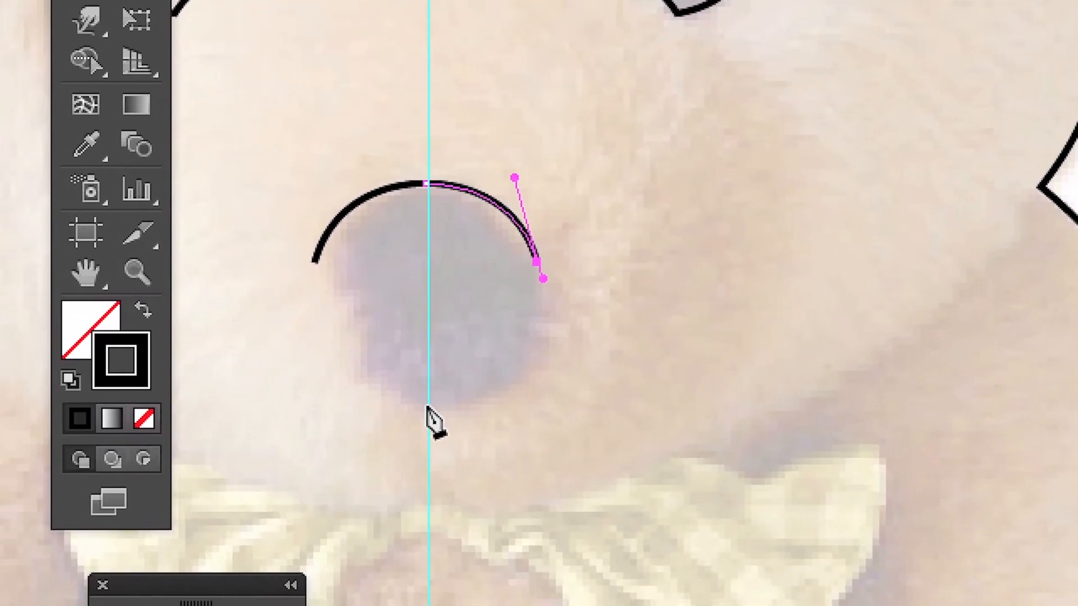
{"action": "left_click_drag", "start_coordinate": [429, 404], "coordinate": [517, 394]}
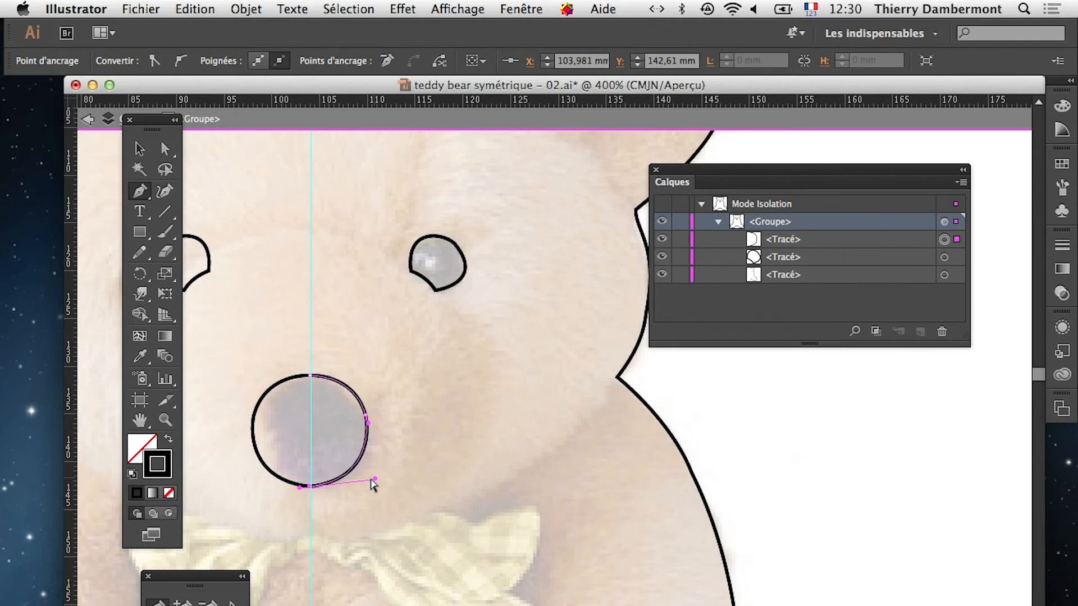
{"action": "left_click_drag", "start_coordinate": [373, 480], "coordinate": [365, 447]}
{"action": "left_click", "coordinate": [309, 375]}
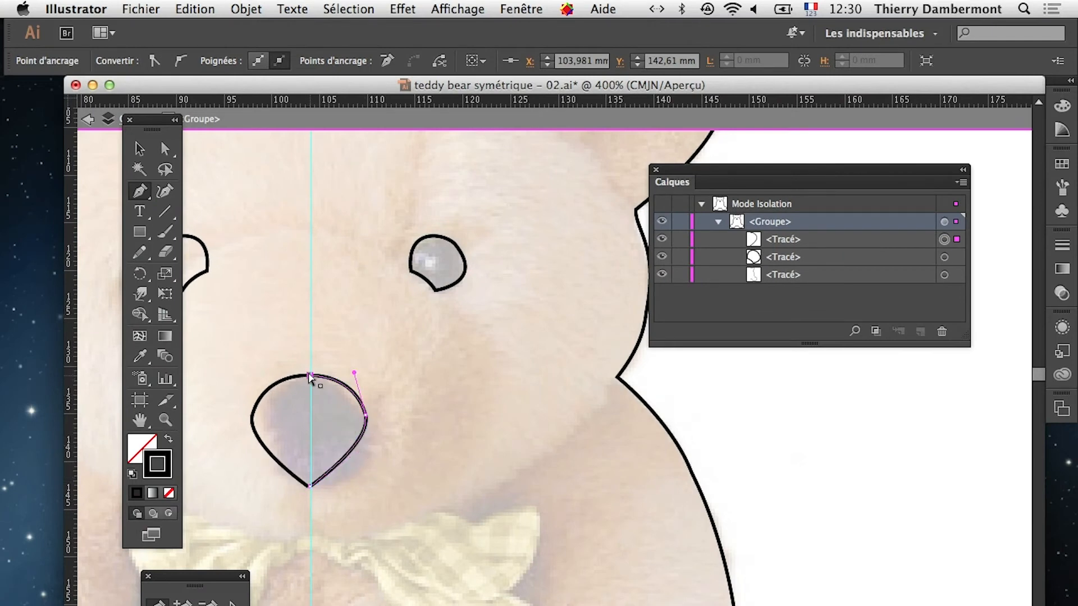
{"action": "left_click_drag", "start_coordinate": [354, 372], "coordinate": [348, 385]}
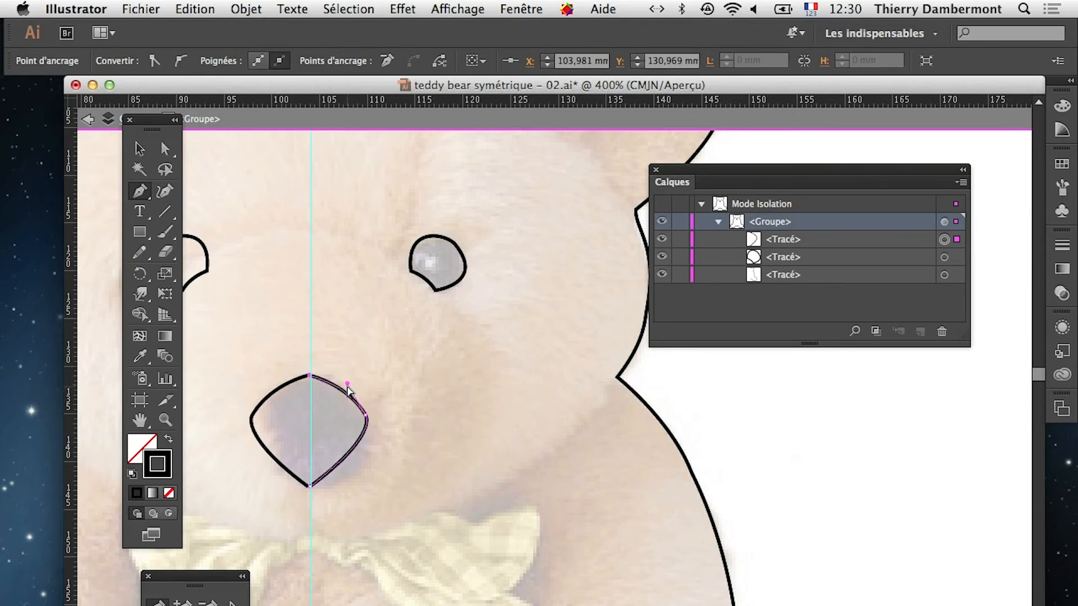
Step: Select the whole isolated group containing the outline, eye and nose paths
{"action": "scroll", "coordinate": [512, 380], "scroll_direction": "down", "scroll_amount": 10}
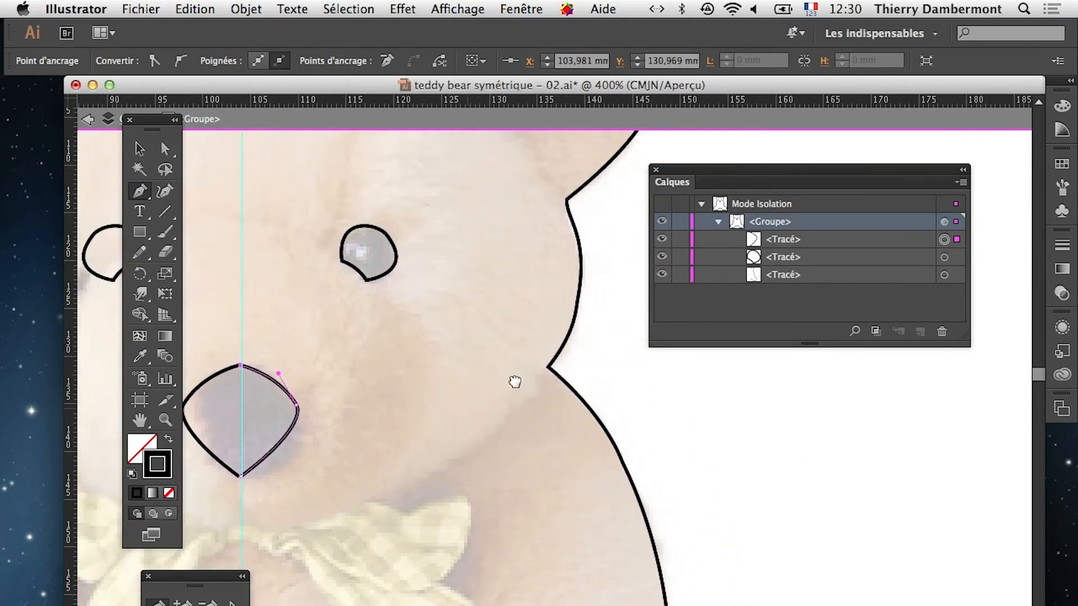
{"action": "scroll", "coordinate": [437, 265], "scroll_direction": "left", "scroll_amount": 4}
{"action": "scroll", "coordinate": [437, 265], "scroll_direction": "down", "scroll_amount": 3}
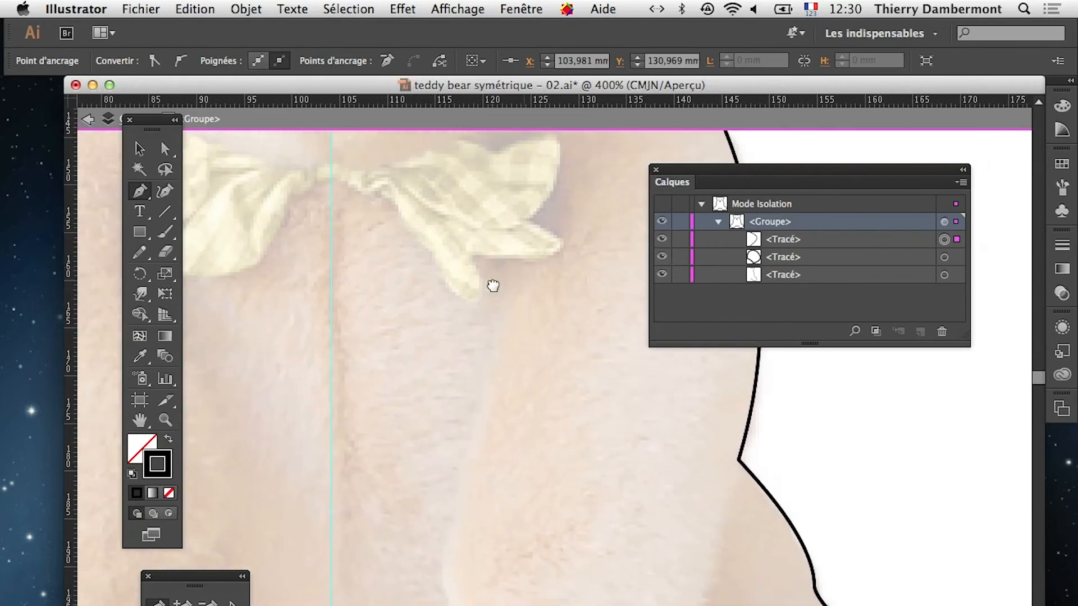
{"action": "scroll", "coordinate": [503, 311], "scroll_direction": "down", "scroll_amount": 2}
{"action": "scroll", "coordinate": [503, 311], "scroll_direction": "right", "scroll_amount": 1}
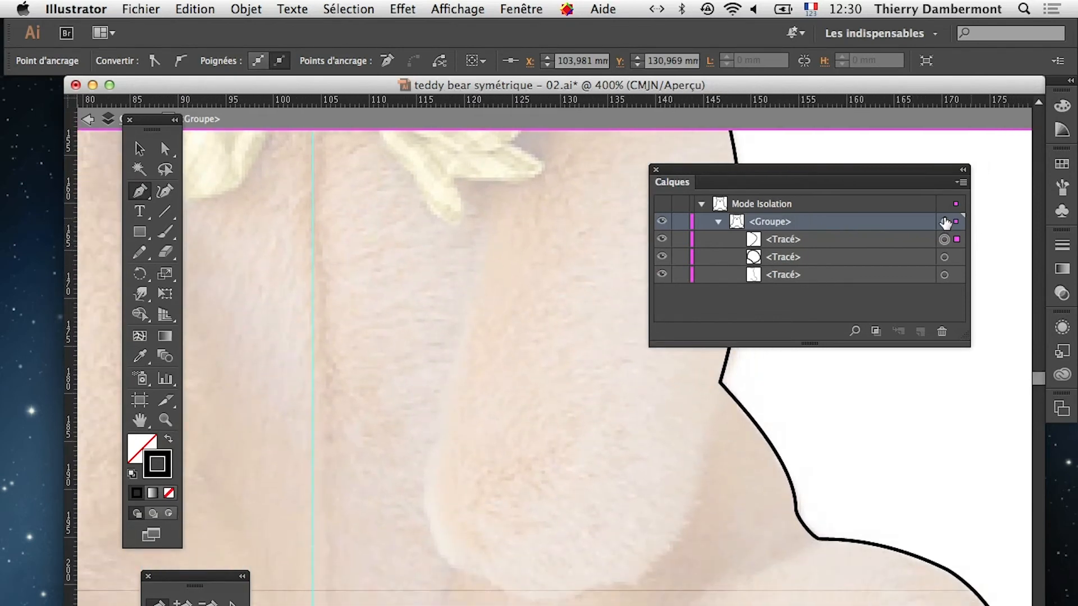
{"action": "left_click", "coordinate": [945, 222]}
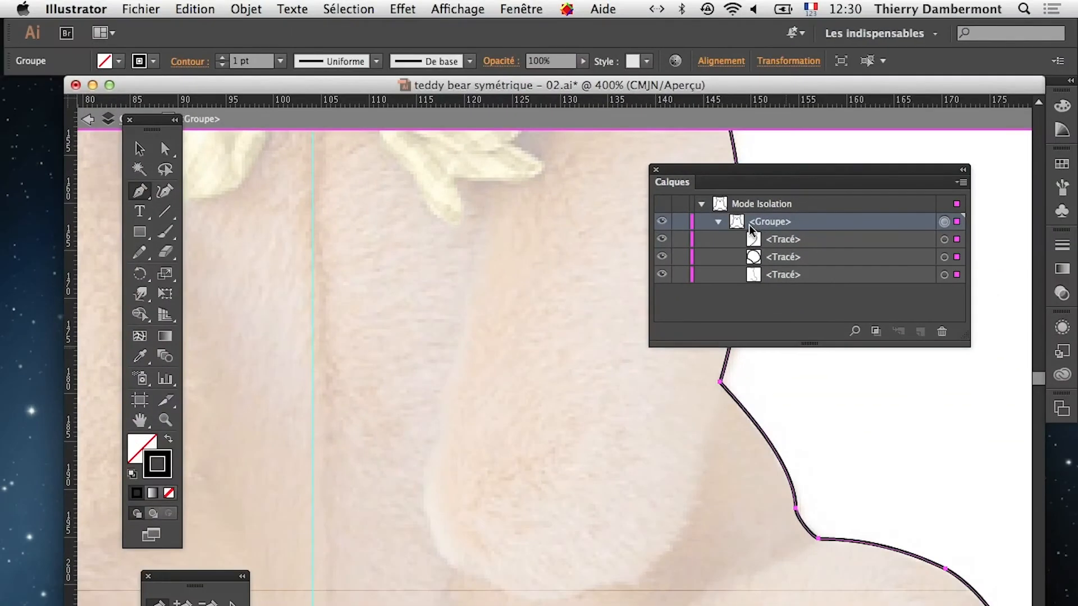
{"action": "left_click", "coordinate": [439, 518], "text": "alt+super"}
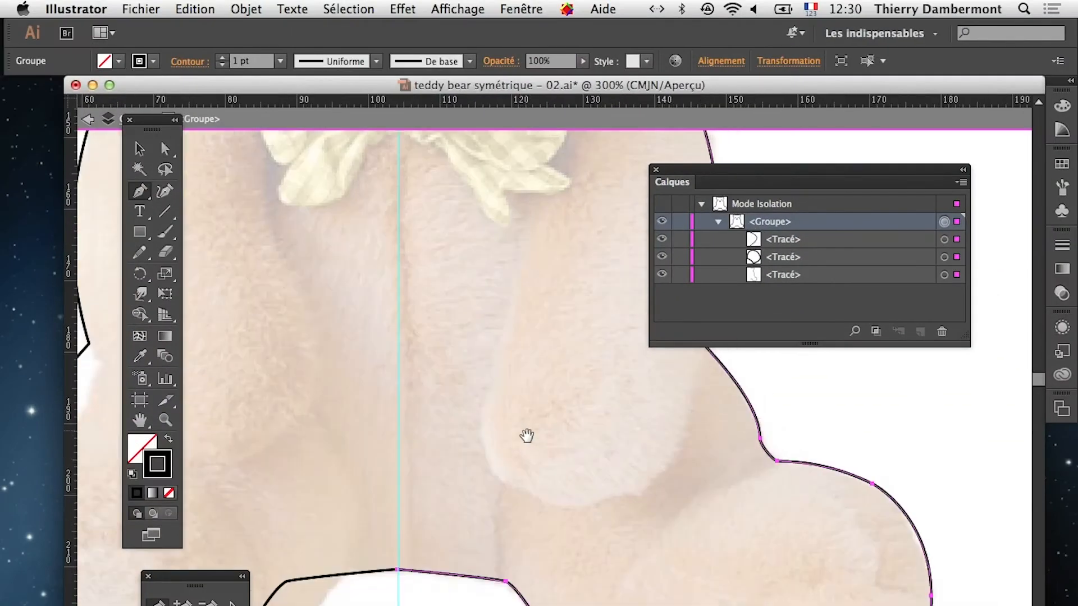
{"action": "left_click_drag", "start_coordinate": [524, 435], "coordinate": [445, 456]}
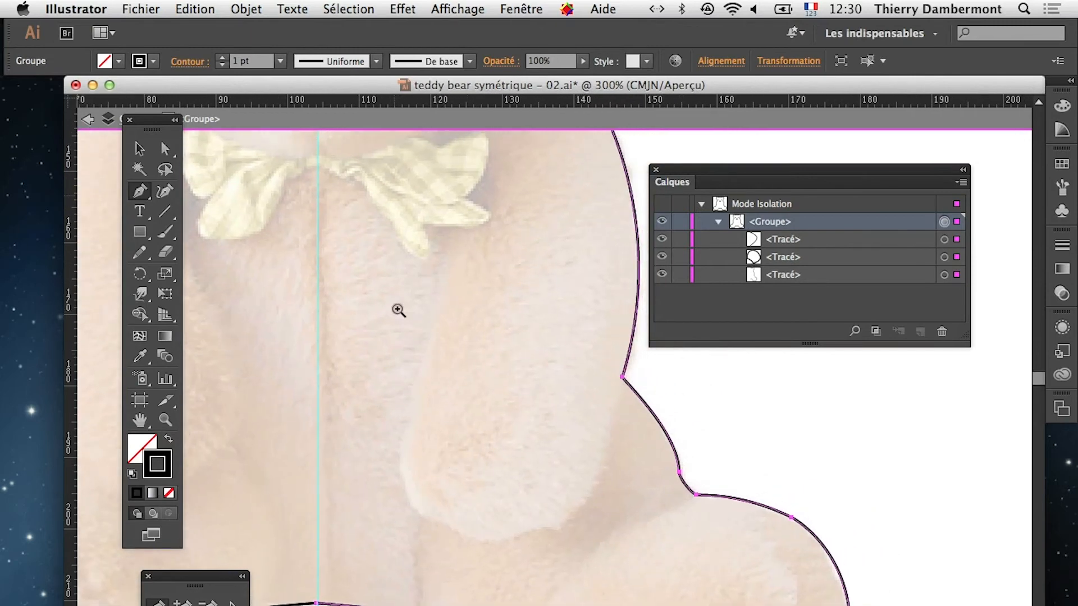
{"action": "left_click", "coordinate": [395, 194], "text": "super"}
{"action": "left_click_drag", "start_coordinate": [463, 223], "coordinate": [326, 202]}
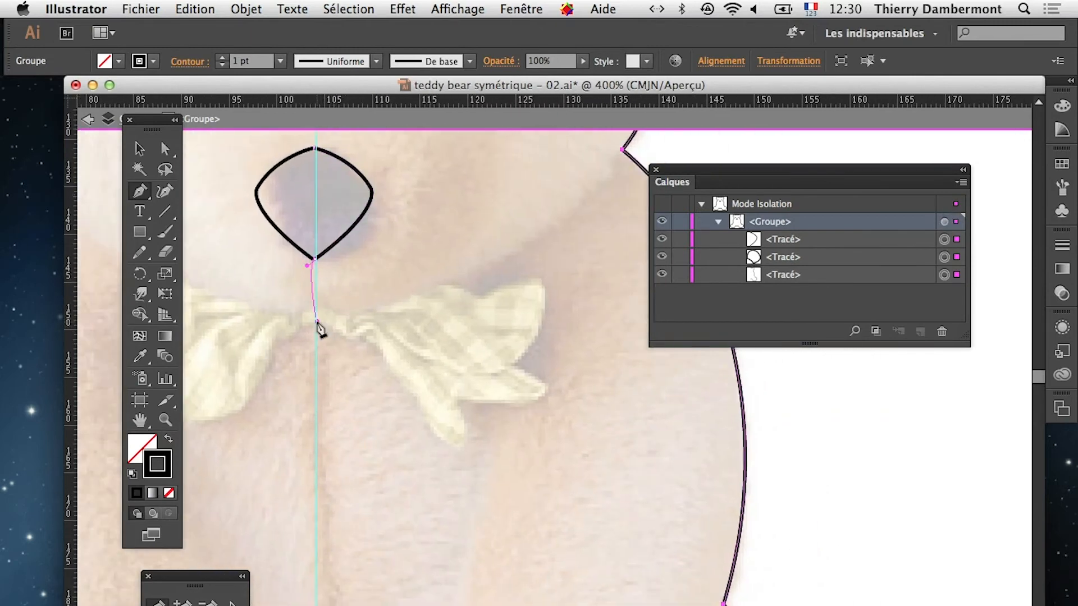
{"action": "left_click", "coordinate": [317, 321]}
{"action": "left_click_drag", "start_coordinate": [340, 329], "coordinate": [348, 335]}
{"action": "key", "text": "super+z"}
{"action": "key", "text": "super+z"}
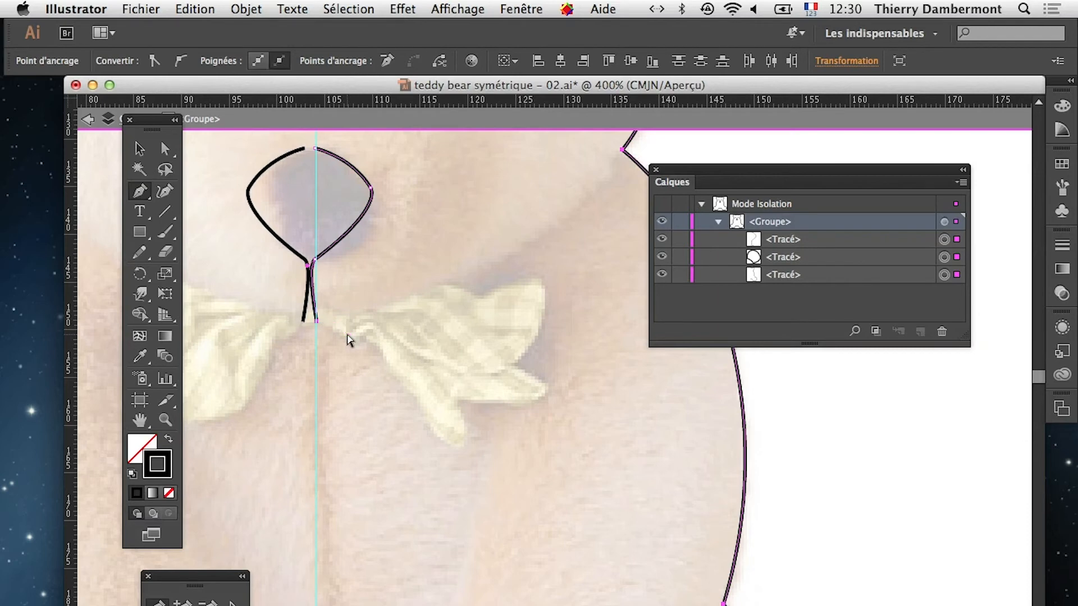
Step: Deselect all paths in the isolated group
{"action": "left_click", "coordinate": [165, 149]}
{"action": "left_click", "coordinate": [467, 268]}
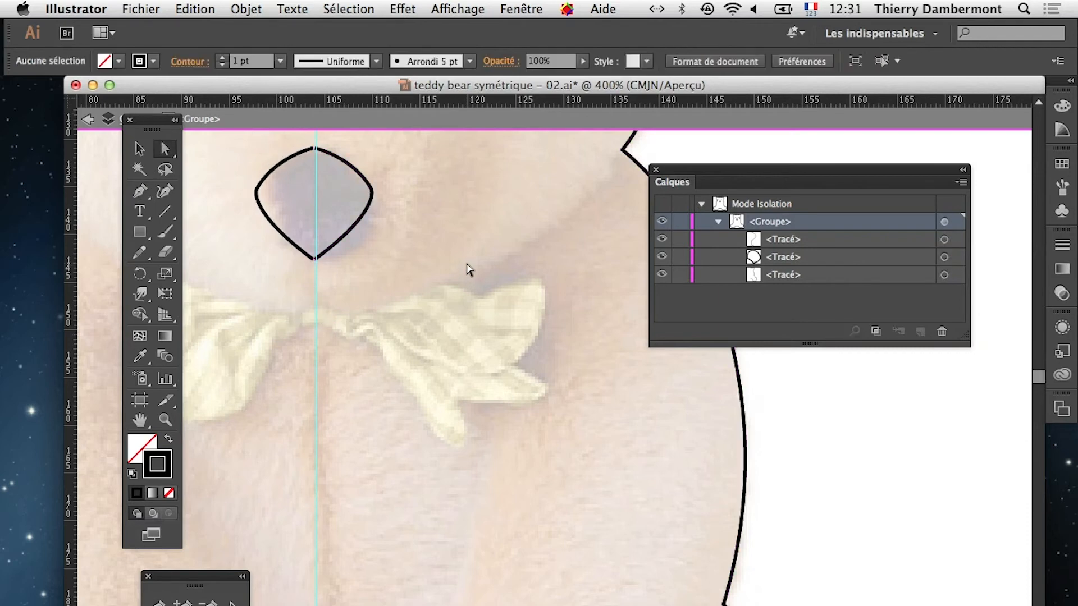
{"action": "left_click", "coordinate": [140, 191]}
{"action": "left_click", "coordinate": [315, 318]}
{"action": "left_click", "coordinate": [347, 333]}
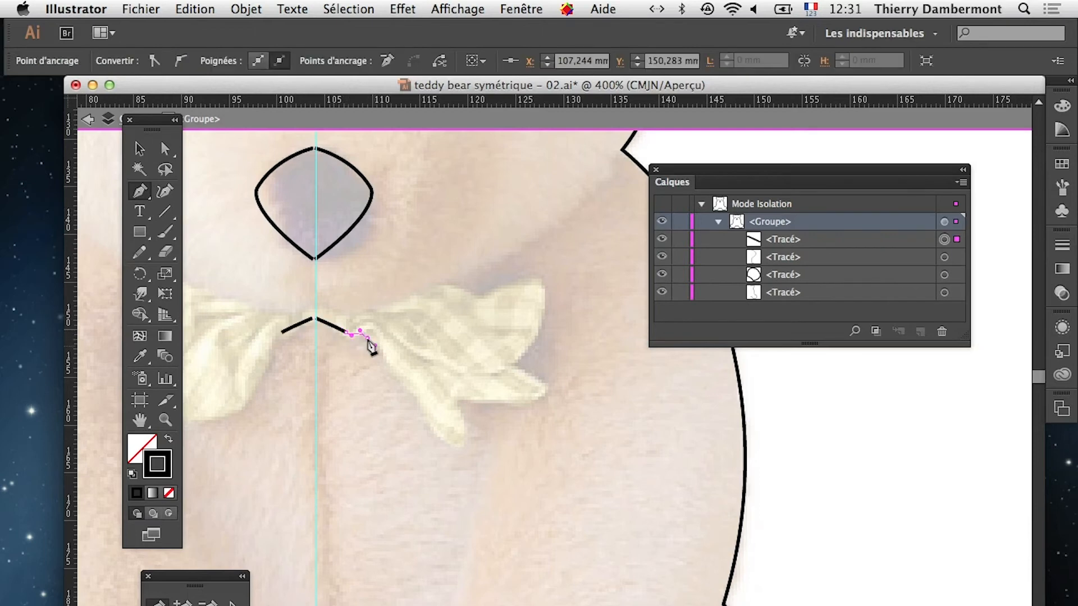
{"action": "mouse_move", "coordinate": [371, 346]}
{"action": "left_mouse_down"}
{"action": "mouse_move", "coordinate": [437, 434]}
{"action": "mouse_move", "coordinate": [461, 446]}
{"action": "mouse_move", "coordinate": [464, 400]}
{"action": "mouse_move", "coordinate": [537, 402]}
{"action": "mouse_move", "coordinate": [548, 385]}
{"action": "mouse_move", "coordinate": [513, 367]}
{"action": "mouse_move", "coordinate": [548, 301]}
{"action": "mouse_move", "coordinate": [534, 281]}
{"action": "mouse_move", "coordinate": [493, 293]}
{"action": "left_mouse_up"}
{"action": "key", "text": "ctrl+z"}
{"action": "key", "text": "ctrl+z"}
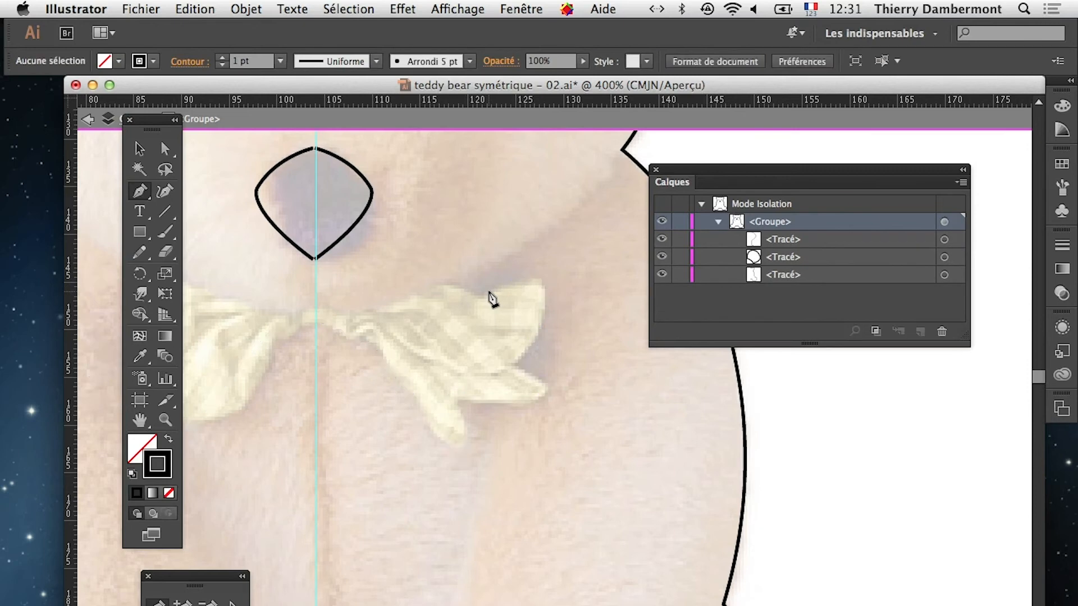
{"action": "left_click", "coordinate": [316, 324]}
{"action": "key", "text": "super+z"}
Step: Trace half of the bow tie with the Pen tool, from the guide around the wing and back to the guide above the knot
{"action": "left_click", "coordinate": [315, 350]}
{"action": "mouse_move", "coordinate": [356, 340]}
{"action": "left_mouse_down"}
{"action": "mouse_move", "coordinate": [363, 325]}
{"action": "mouse_move", "coordinate": [372, 353]}
{"action": "left_mouse_up"}
{"action": "left_click", "coordinate": [406, 389]}
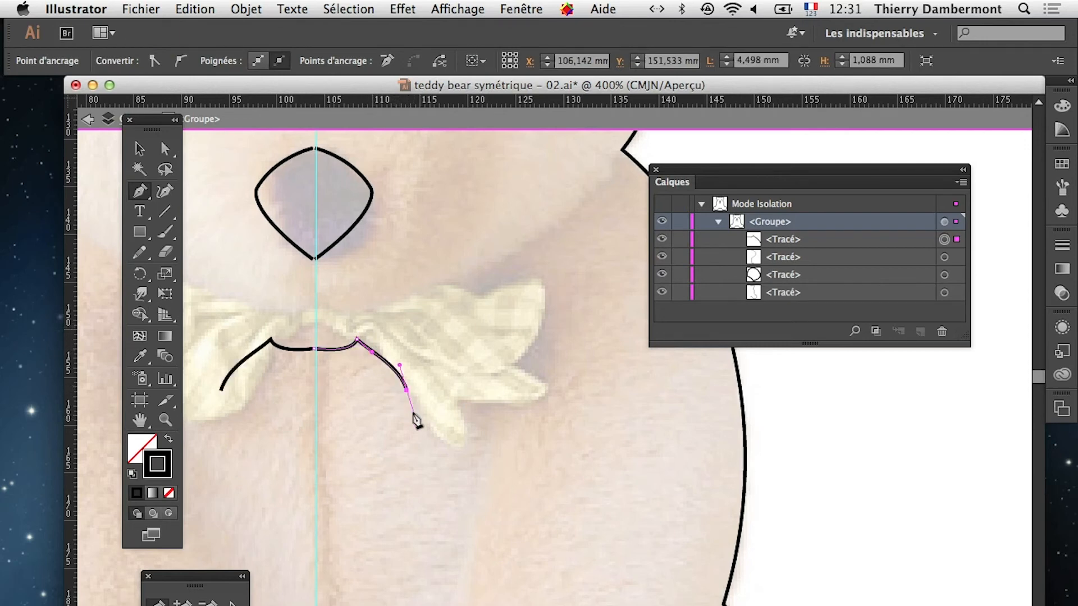
{"action": "left_click", "coordinate": [444, 422]}
{"action": "left_click", "coordinate": [466, 419]}
{"action": "left_click_drag", "start_coordinate": [498, 395], "coordinate": [504, 371]}
{"action": "left_click_drag", "start_coordinate": [508, 329], "coordinate": [451, 293]}
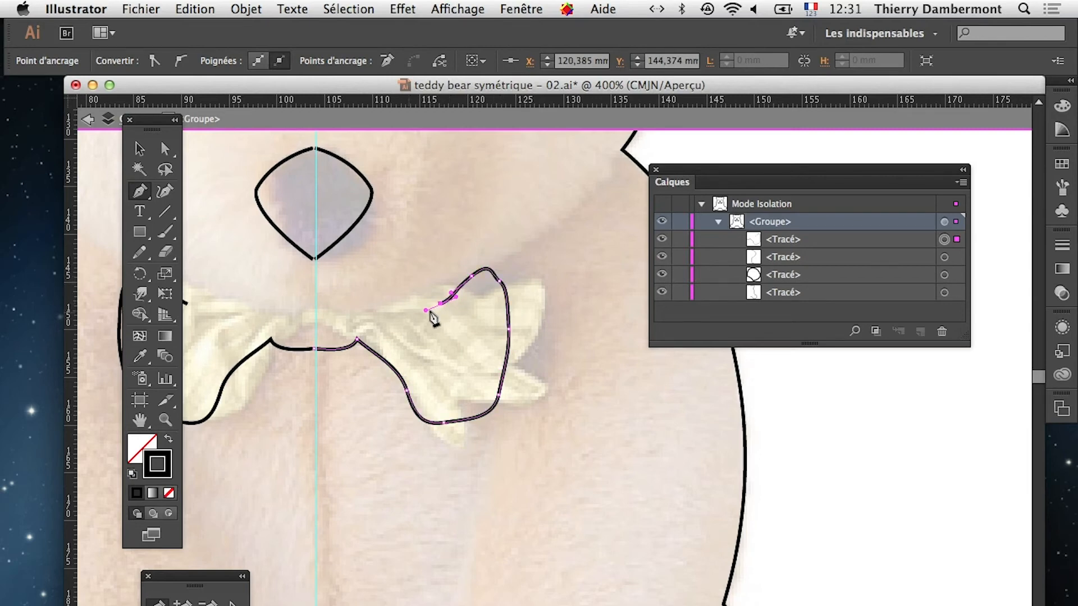
{"action": "left_click_drag", "start_coordinate": [386, 314], "coordinate": [343, 304]}
{"action": "left_click", "coordinate": [362, 316]}
{"action": "left_click", "coordinate": [316, 303]}
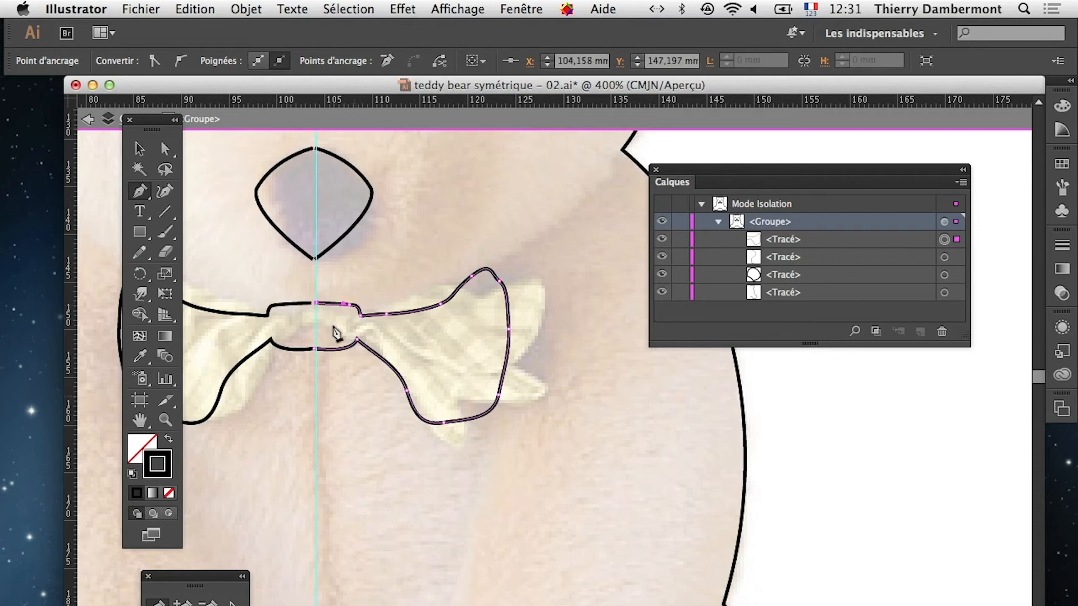
{"action": "left_click", "coordinate": [577, 461], "text": "super"}
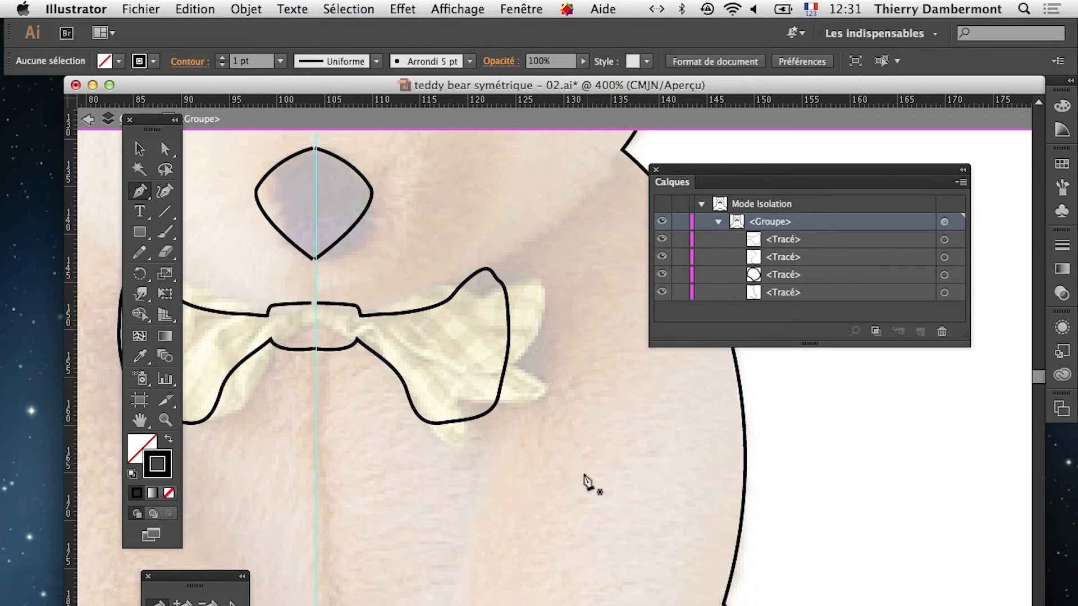
Step: Trace the arm with an open path from below the bow tie around the paw up to the notch in the body outline
{"action": "left_click_drag", "start_coordinate": [582, 459], "coordinate": [521, 300]}
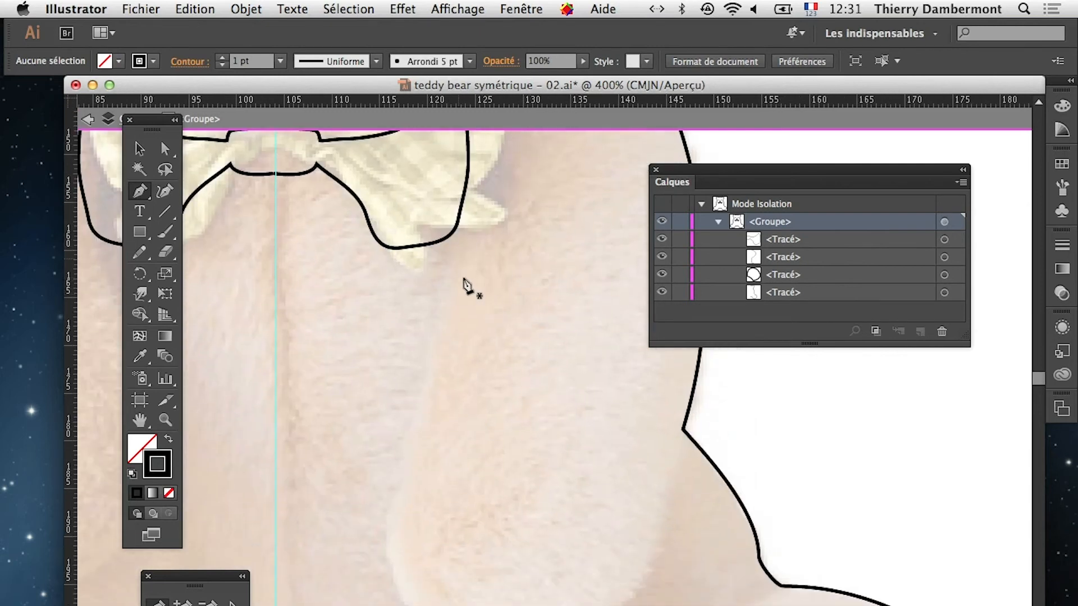
{"action": "left_click", "coordinate": [457, 257]}
{"action": "left_click_drag", "start_coordinate": [386, 504], "coordinate": [384, 507]}
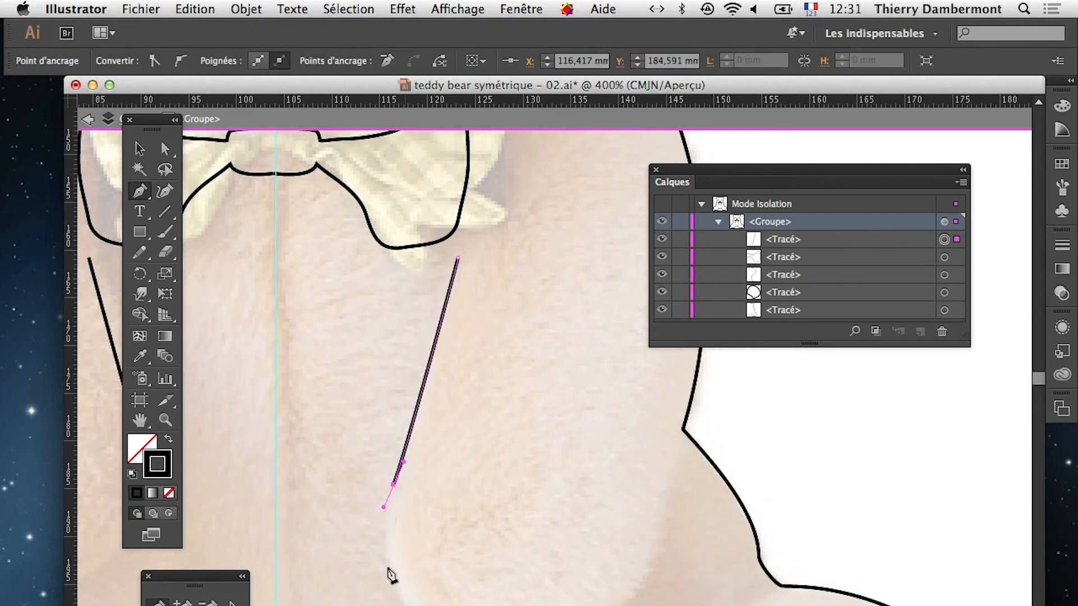
{"action": "left_click_drag", "start_coordinate": [405, 605], "coordinate": [432, 605]}
{"action": "mouse_move", "coordinate": [570, 605]}
{"action": "left_mouse_down"}
{"action": "mouse_move", "coordinate": [511, 539]}
{"action": "mouse_move", "coordinate": [520, 501]}
{"action": "left_mouse_up"}
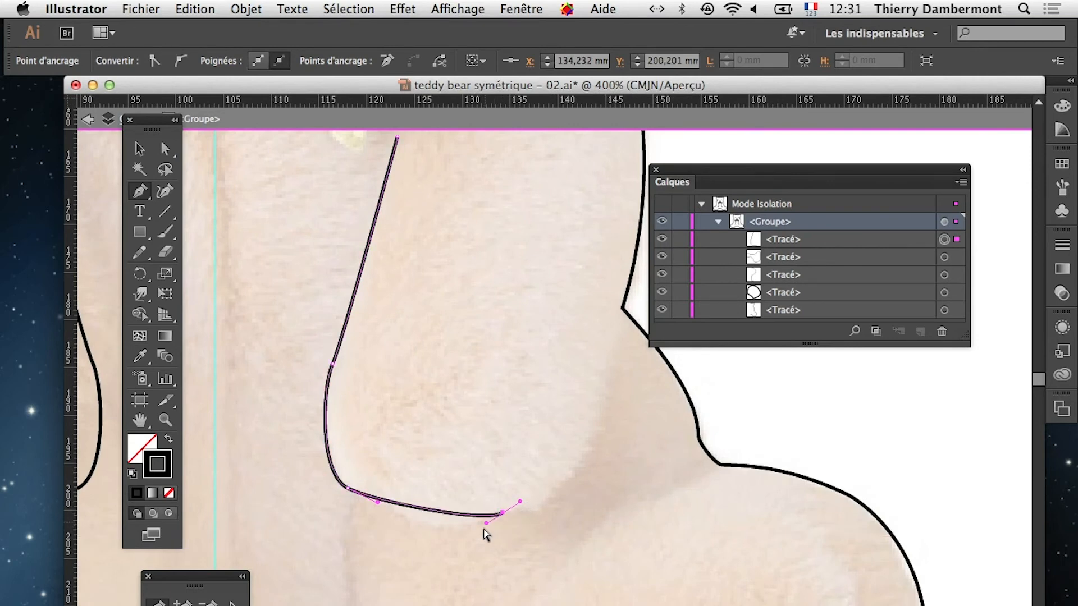
{"action": "left_click_drag", "start_coordinate": [599, 395], "coordinate": [613, 346]}
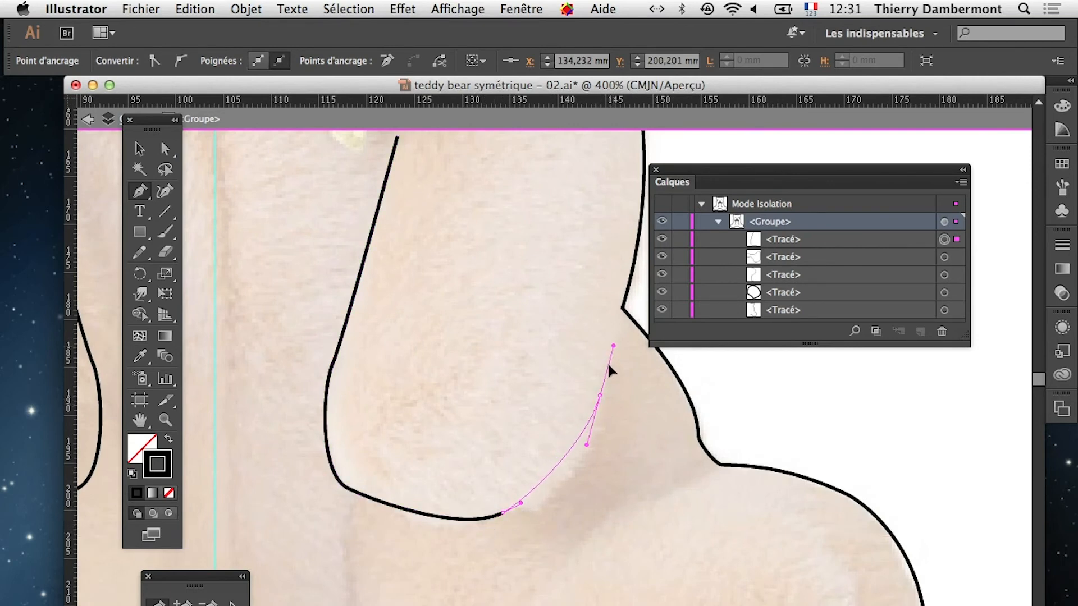
{"action": "left_click", "coordinate": [619, 311]}
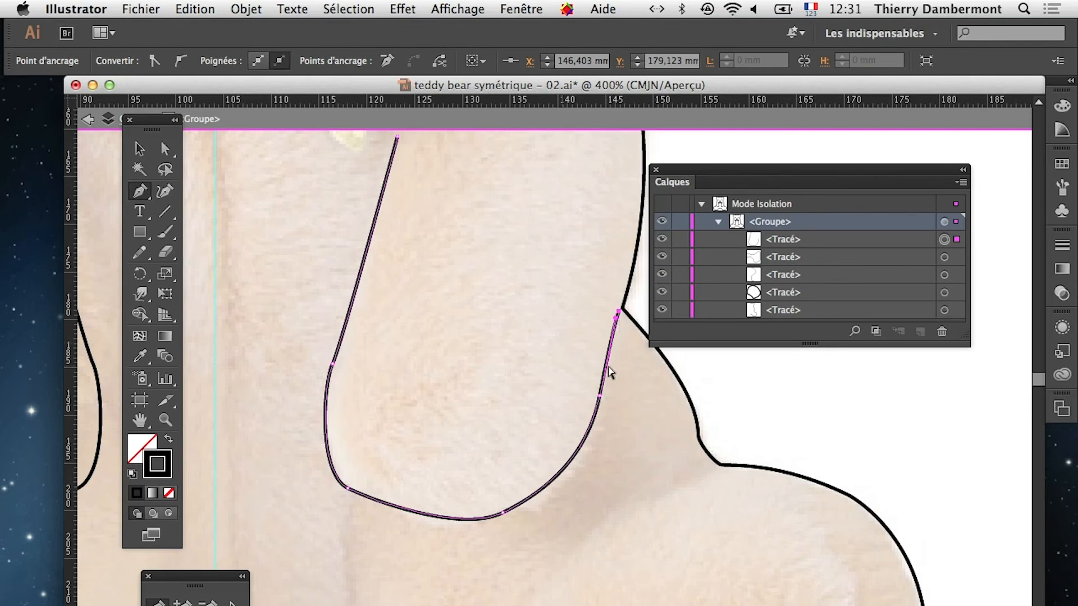
{"action": "left_click", "coordinate": [564, 344], "text": "super"}
Step: Draw the curved upper edge of the foot's sole, from the bottom of the foot outline to its outer side
{"action": "left_click_drag", "start_coordinate": [631, 557], "coordinate": [354, 332]}
{"action": "left_click_drag", "start_coordinate": [681, 179], "coordinate": [837, 258]}
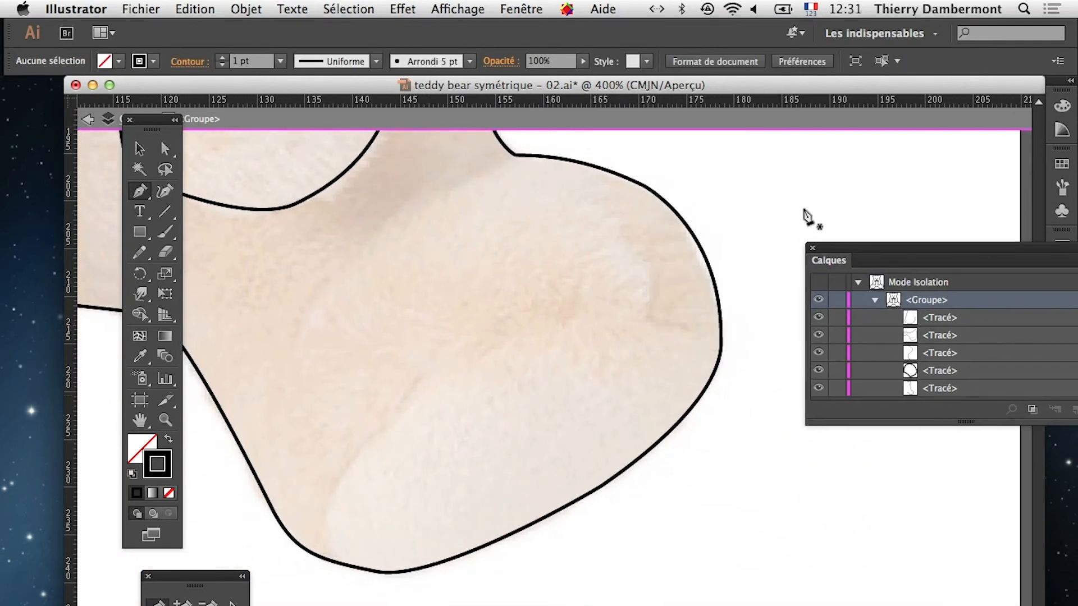
{"action": "left_click", "coordinate": [332, 547], "text": "super"}
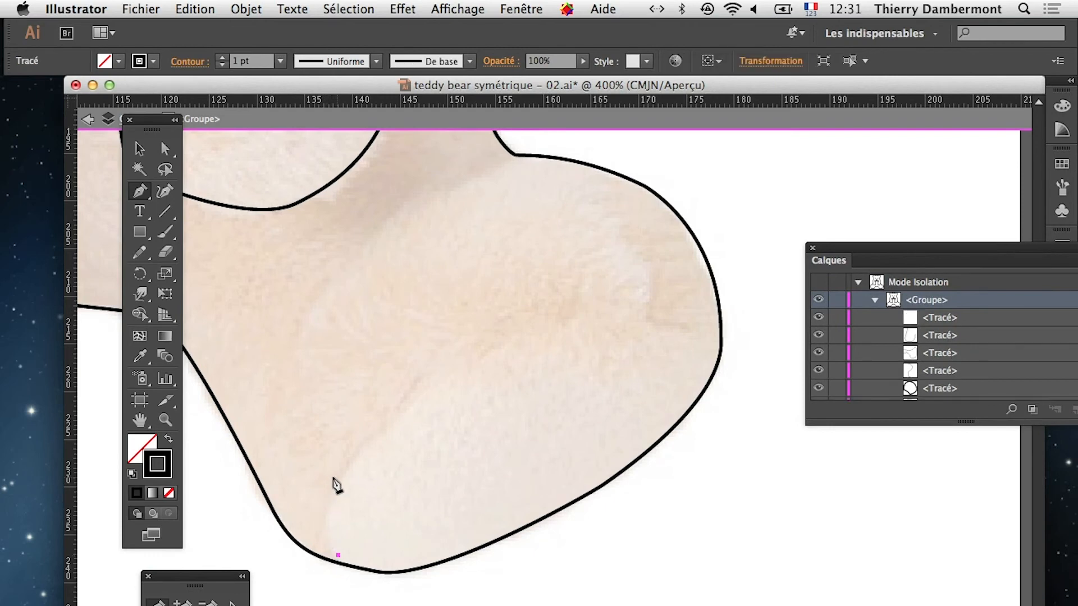
{"action": "mouse_move", "coordinate": [337, 476]}
{"action": "left_mouse_down"}
{"action": "mouse_move", "coordinate": [352, 471]}
{"action": "mouse_move", "coordinate": [338, 462]}
{"action": "mouse_move", "coordinate": [323, 500]}
{"action": "mouse_move", "coordinate": [346, 460]}
{"action": "left_mouse_up"}
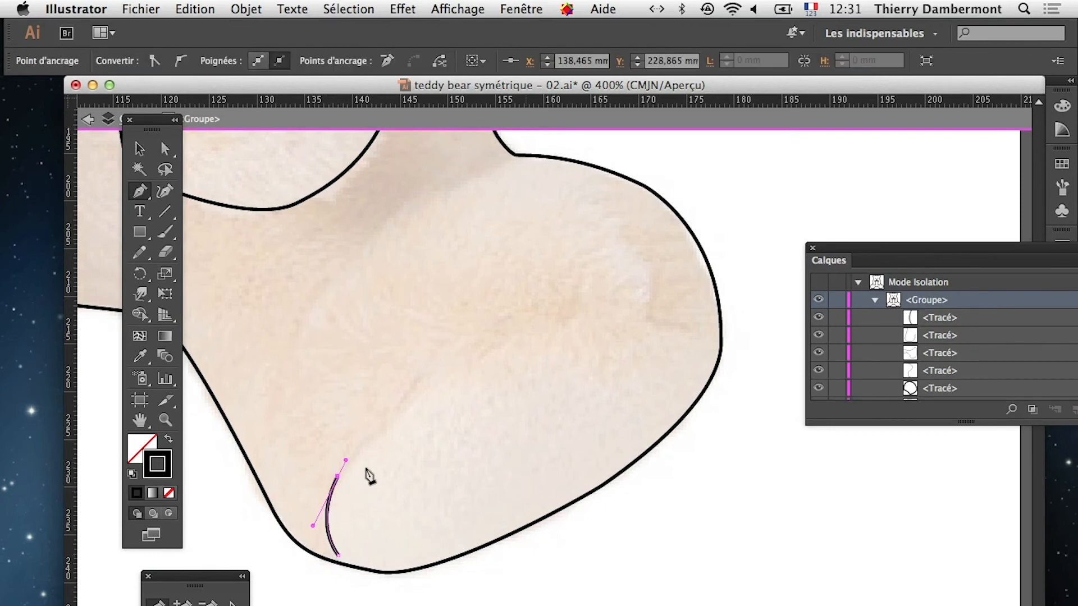
{"action": "left_click", "coordinate": [508, 348]}
{"action": "left_click_drag", "start_coordinate": [619, 316], "coordinate": [710, 360]}
{"action": "left_click", "coordinate": [577, 404], "text": "alt+super"}
{"action": "left_click", "coordinate": [574, 404], "text": "alt+super"}
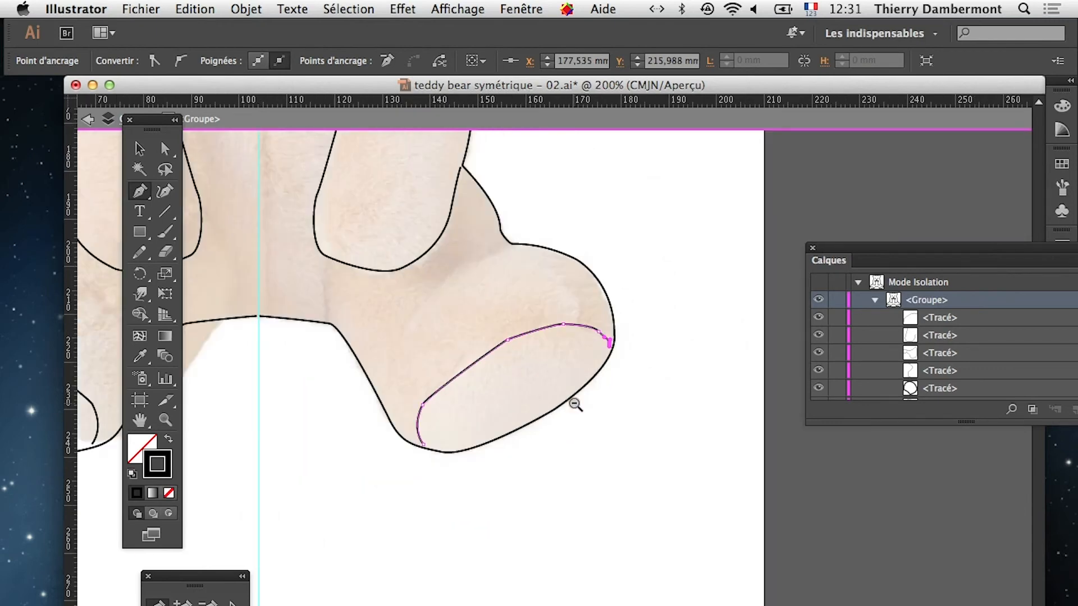
{"action": "left_click", "coordinate": [575, 404], "text": "alt+super"}
{"action": "left_click_drag", "start_coordinate": [553, 404], "coordinate": [515, 464]}
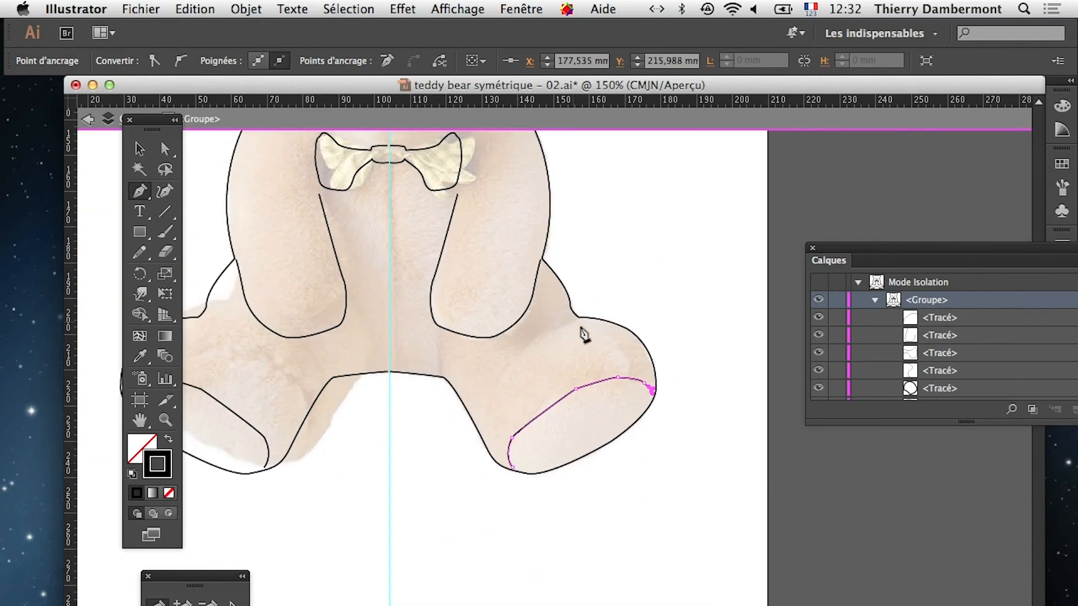
{"action": "left_click", "coordinate": [573, 332], "text": "super"}
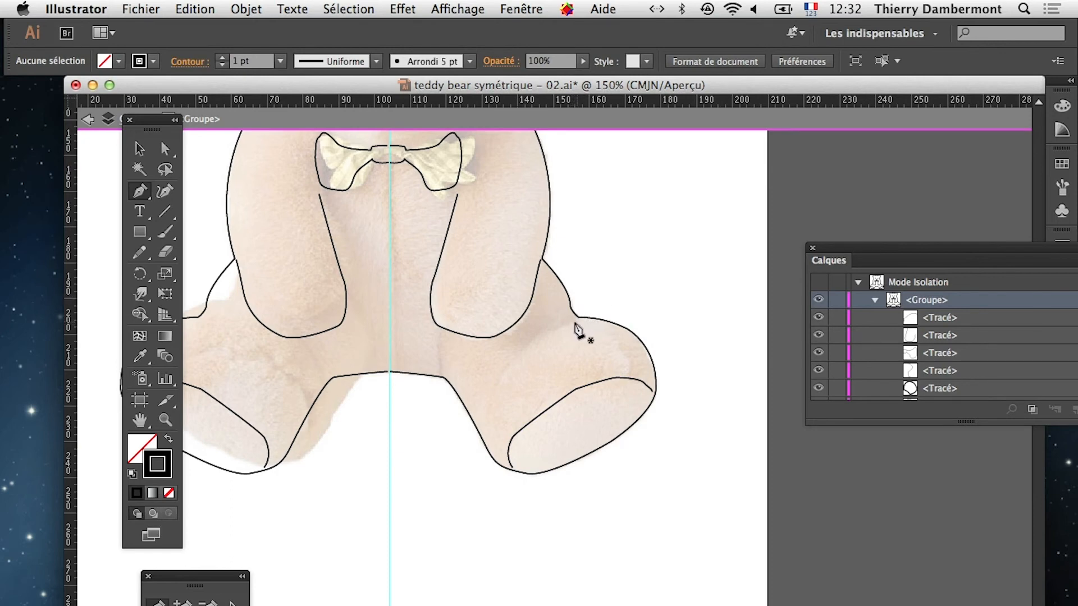
Step: Draw the curved inner contour of the leg, from the notch above the thigh down to the lower edge of the foot
{"action": "left_click", "coordinate": [573, 320]}
{"action": "left_click", "coordinate": [529, 344]}
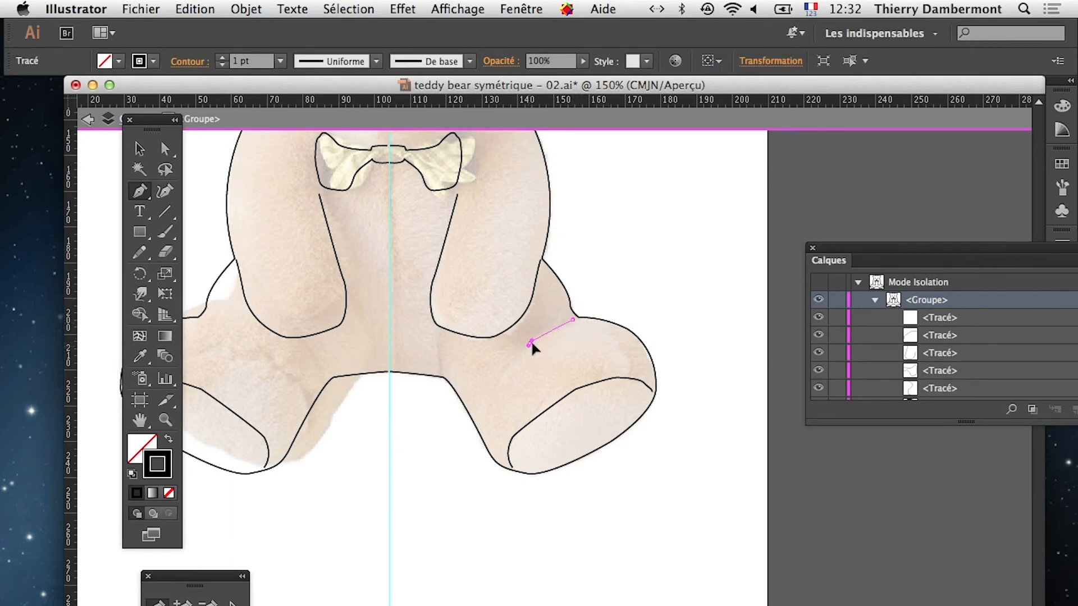
{"action": "left_click_drag", "start_coordinate": [531, 343], "coordinate": [495, 456]}
{"action": "left_click", "coordinate": [521, 393], "text": "super"}
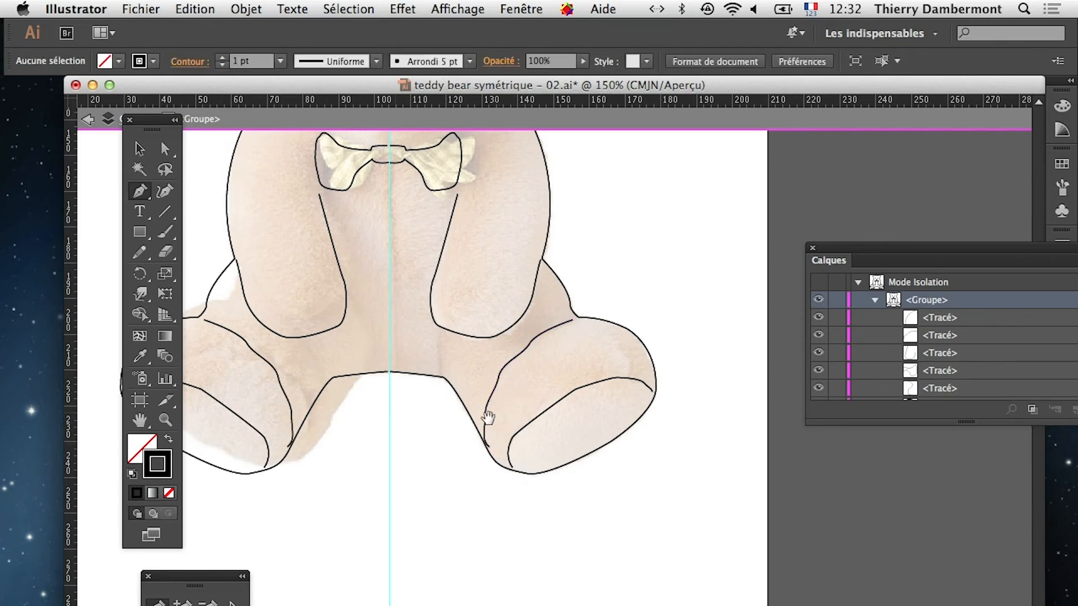
Step: Trace the inner ear as an open angular path inside the ear outline
{"action": "left_click_drag", "start_coordinate": [323, 385], "coordinate": [480, 466]}
{"action": "left_click_drag", "start_coordinate": [556, 458], "coordinate": [527, 527]}
{"action": "left_click_drag", "start_coordinate": [537, 394], "coordinate": [541, 468]}
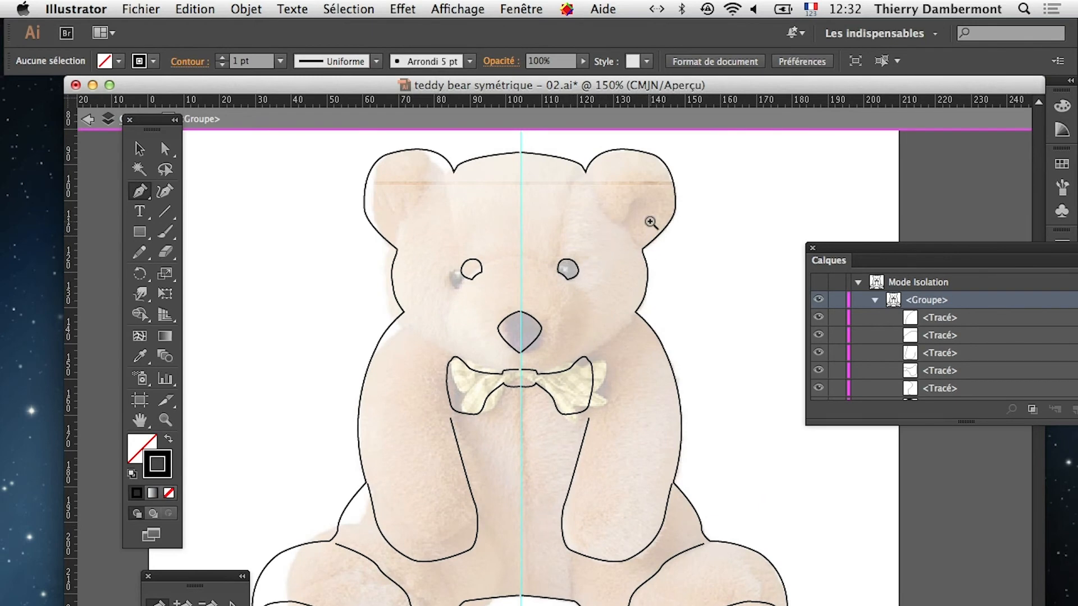
{"action": "left_click", "coordinate": [651, 222], "text": "super"}
{"action": "mouse_move", "coordinate": [514, 384]}
{"action": "left_mouse_down"}
{"action": "mouse_move", "coordinate": [525, 358]}
{"action": "mouse_move", "coordinate": [556, 345]}
{"action": "mouse_move", "coordinate": [558, 377]}
{"action": "mouse_move", "coordinate": [530, 390]}
{"action": "left_mouse_up"}
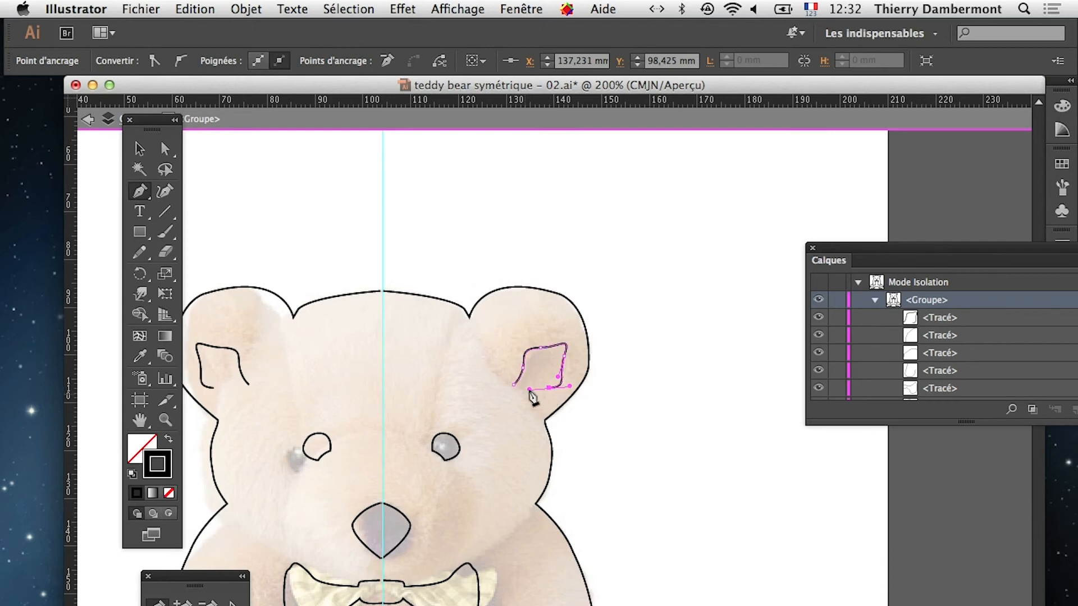
{"action": "left_click", "coordinate": [527, 402], "text": "super"}
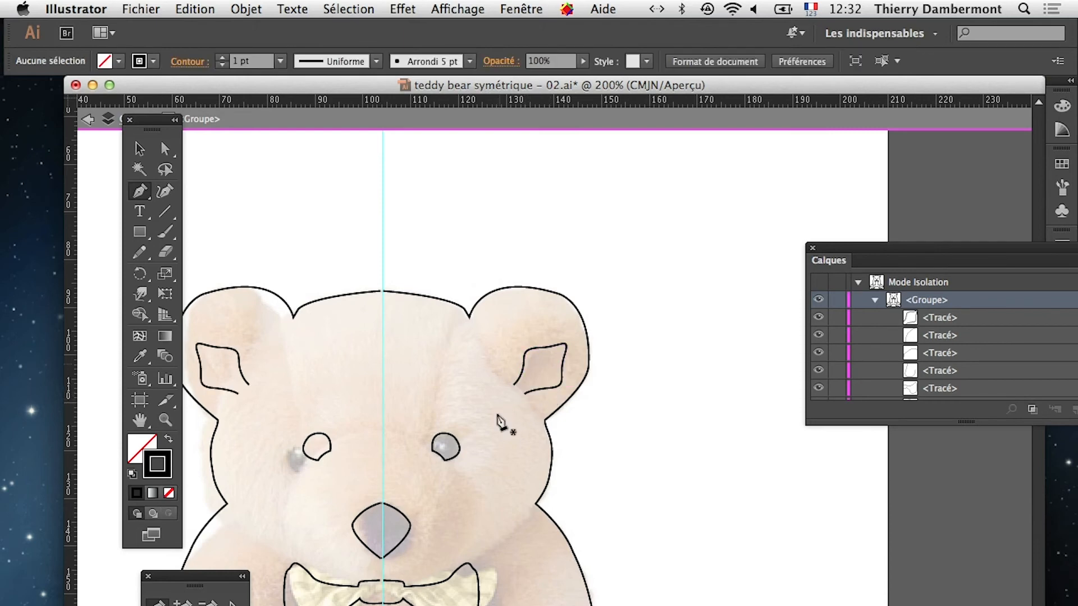
Step: Draw a curve separating the ear from the head, from below the ear's upper notch to its lower junction
{"action": "left_click", "coordinate": [473, 325]}
{"action": "left_click_drag", "start_coordinate": [485, 346], "coordinate": [537, 412]}
{"action": "left_click", "coordinate": [525, 438], "text": "super"}
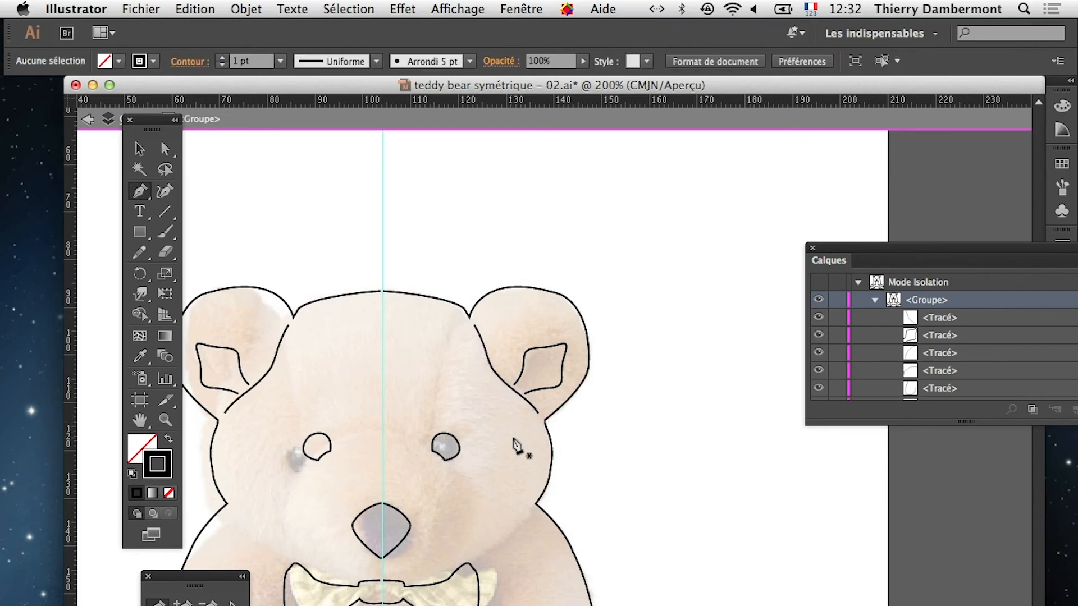
Step: Trace half of the muzzle from the guide between the eyes around the nose to the bow tie knot
{"action": "left_click", "coordinate": [385, 430]}
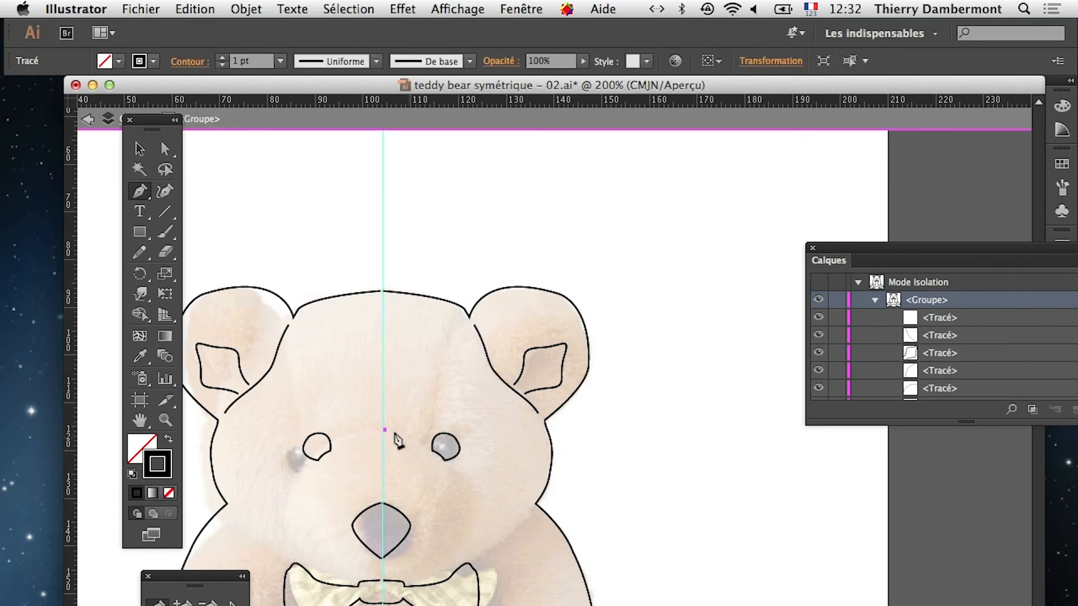
{"action": "left_click_drag", "start_coordinate": [414, 444], "coordinate": [457, 500]}
{"action": "left_click", "coordinate": [454, 498]}
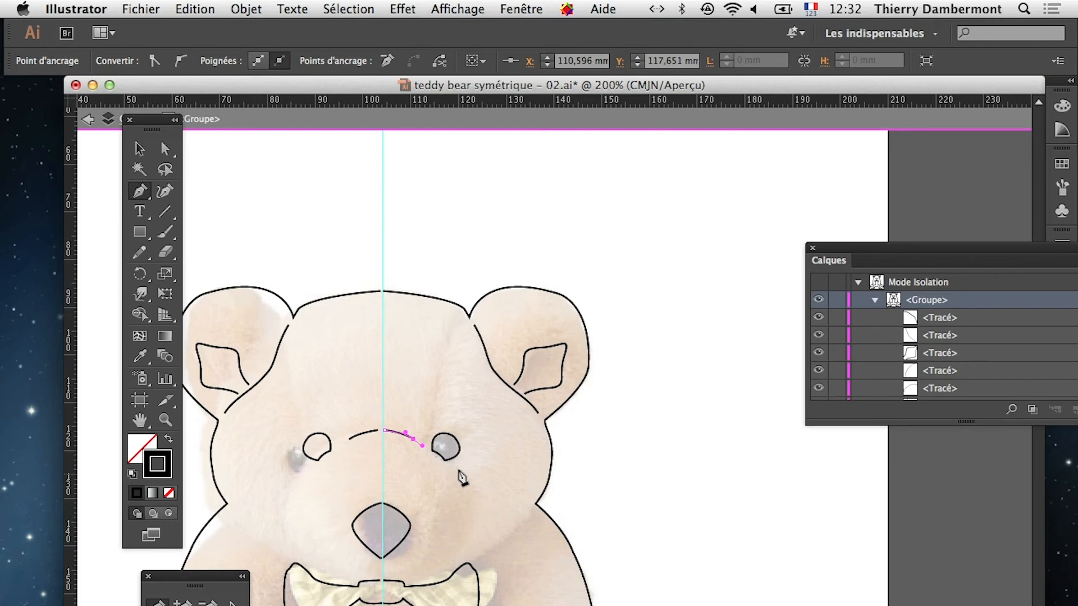
{"action": "left_click_drag", "start_coordinate": [460, 473], "coordinate": [469, 525]}
{"action": "left_click_drag", "start_coordinate": [457, 549], "coordinate": [414, 579]}
{"action": "left_click", "coordinate": [406, 581]}
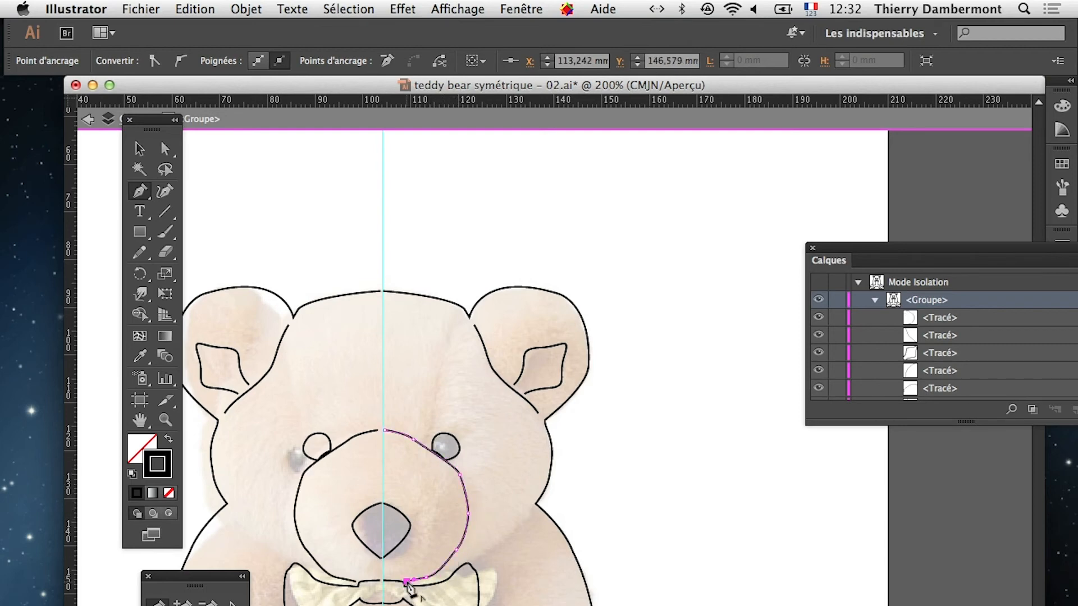
{"action": "left_click", "coordinate": [416, 559], "text": "super"}
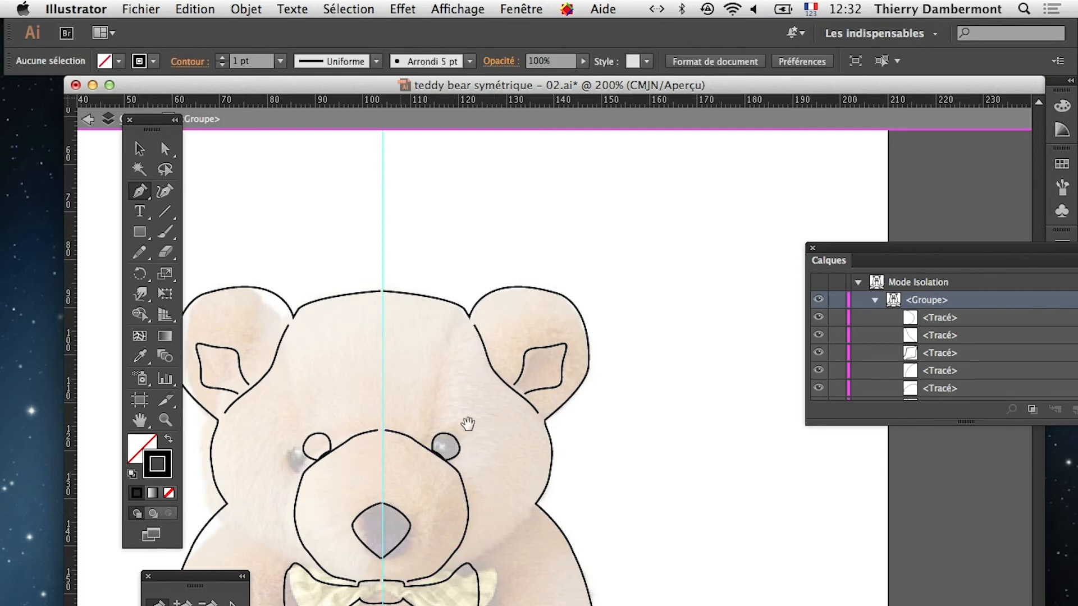
{"action": "left_click_drag", "start_coordinate": [385, 449], "coordinate": [442, 331]}
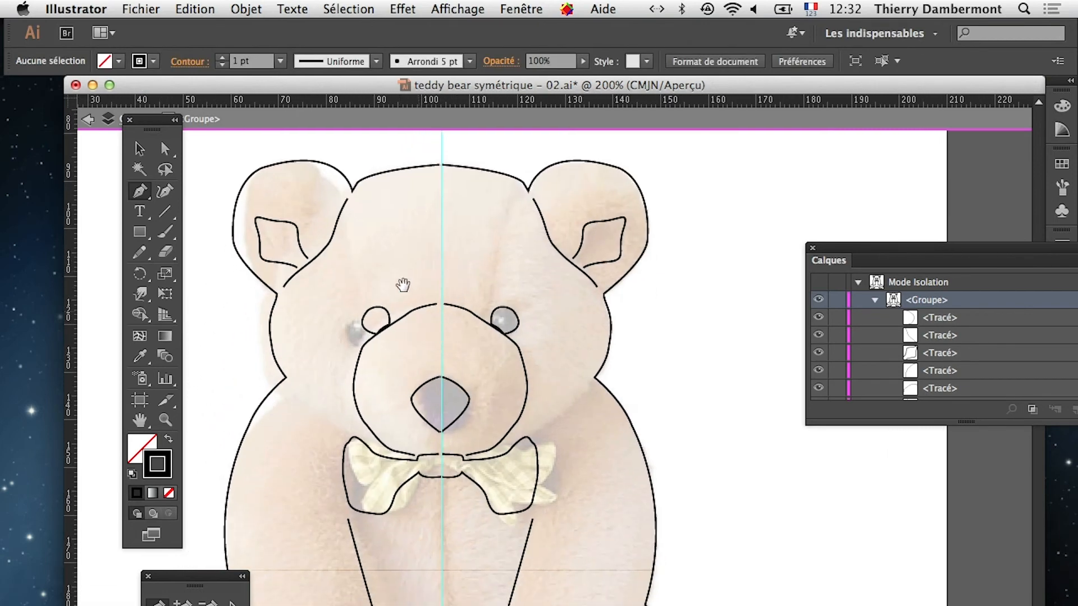
{"action": "left_click_drag", "start_coordinate": [287, 381], "coordinate": [335, 428]}
{"action": "key", "text": "super+z"}
{"action": "key", "text": "super+z"}
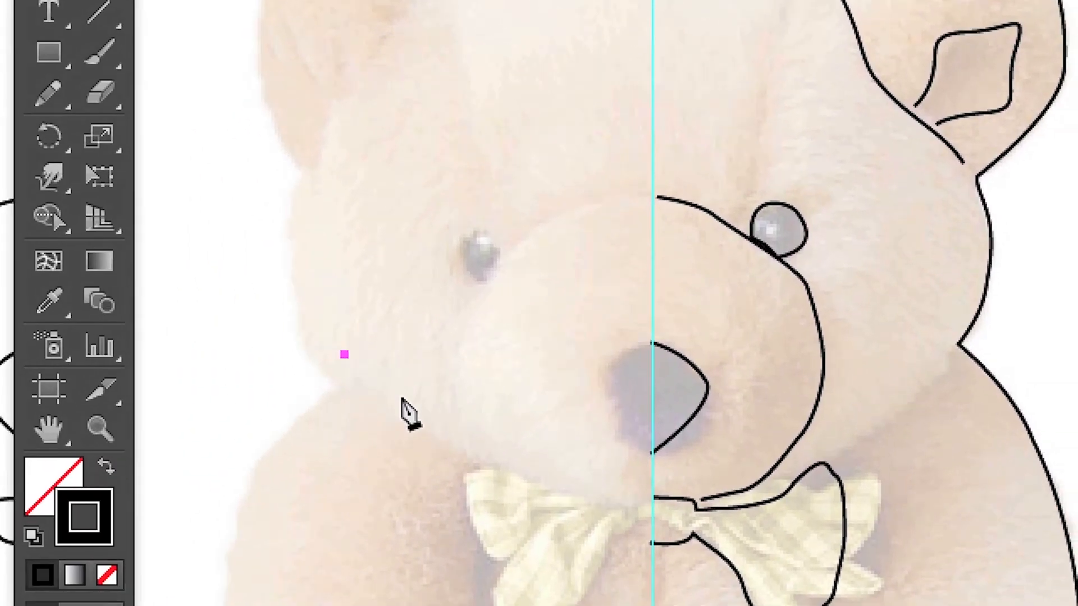
{"action": "left_click_drag", "start_coordinate": [392, 386], "coordinate": [416, 406]}
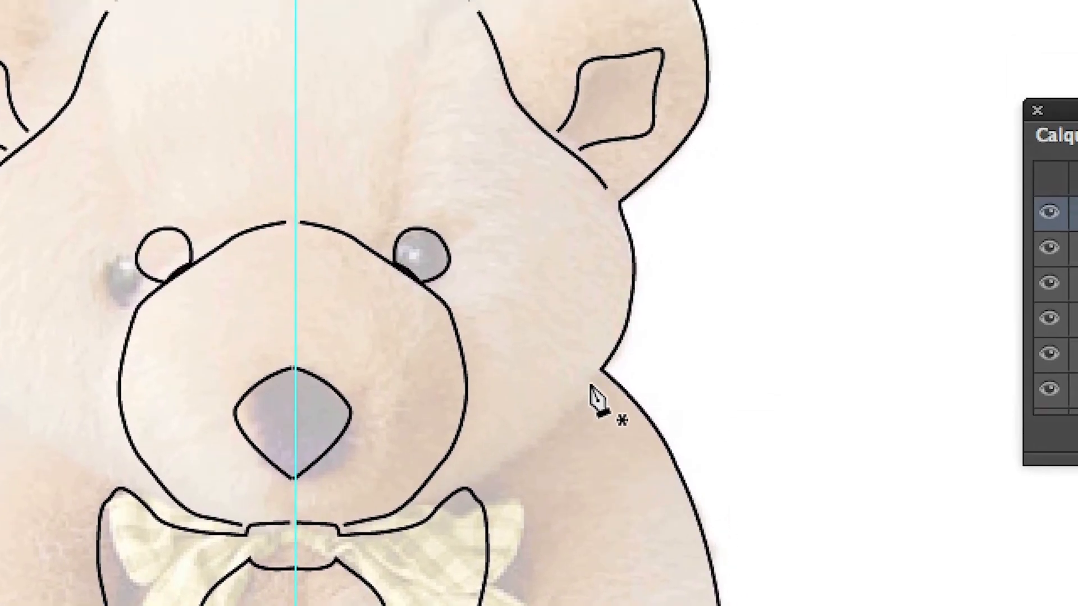
Step: Draw the lower cheek curve from the junction of head and shoulder down to the top of the bow tie
{"action": "left_click", "coordinate": [591, 381]}
{"action": "left_click_drag", "start_coordinate": [510, 462], "coordinate": [465, 490]}
{"action": "left_click", "coordinate": [631, 312], "text": "ctrl"}
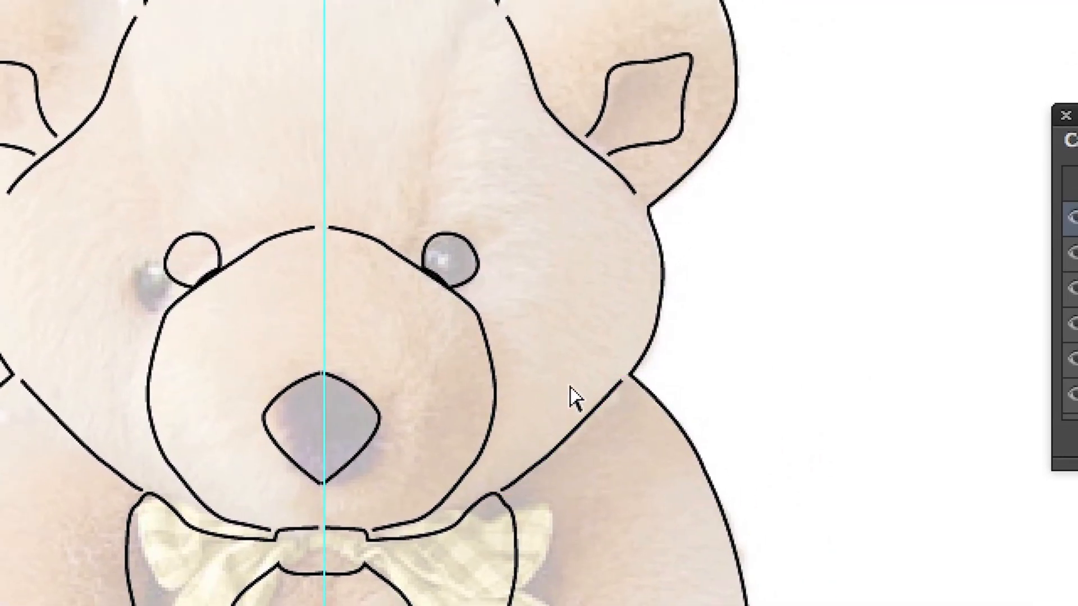
Step: Enlarge the layer list to show more of the group's paths and exit isolation mode
{"action": "left_click", "coordinate": [623, 313], "text": "ctrl+alt"}
{"action": "left_click", "coordinate": [563, 388], "text": "ctrl+alt"}
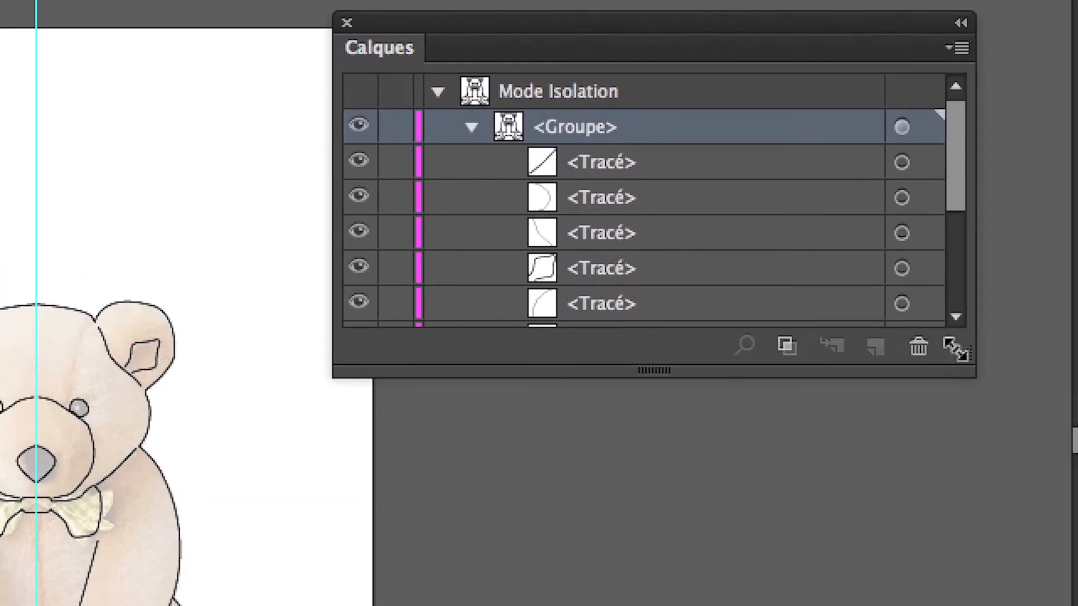
{"action": "left_click_drag", "start_coordinate": [975, 390], "coordinate": [904, 471]}
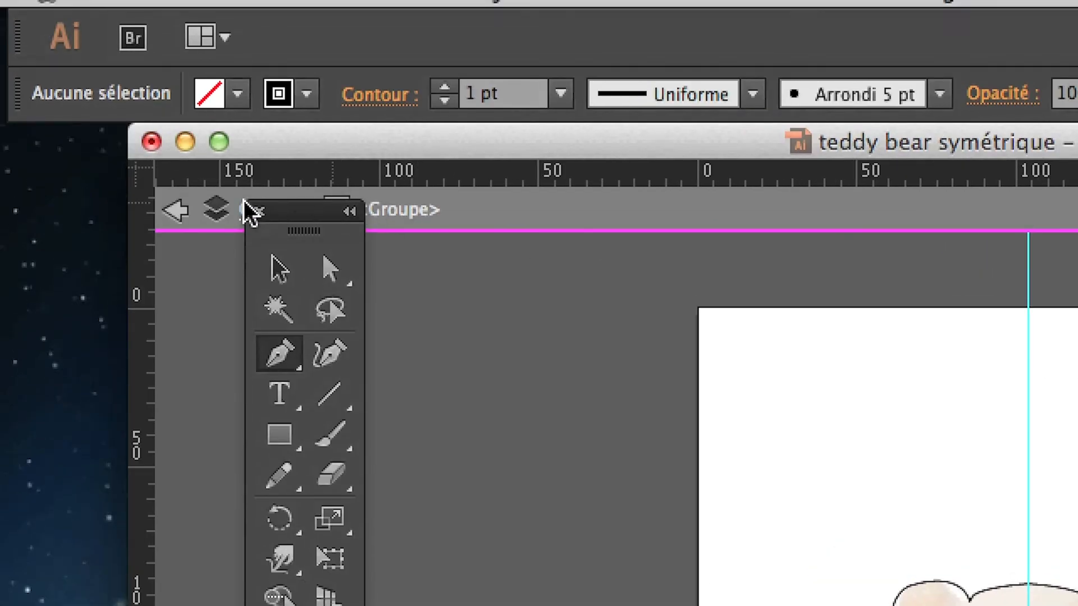
{"action": "left_click", "coordinate": [166, 218]}
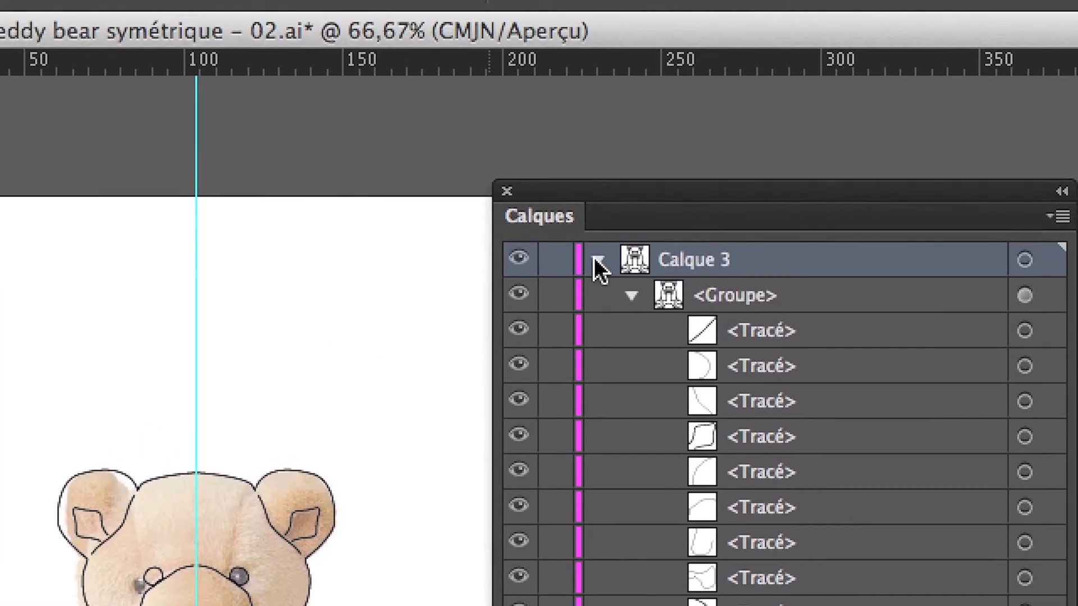
Step: Collapse Calque 3, hide the photo and symmetry guide layers, and move the layer list clear of the bear to inspect its lines
{"action": "left_click", "coordinate": [844, 233]}
{"action": "left_click", "coordinate": [571, 286]}
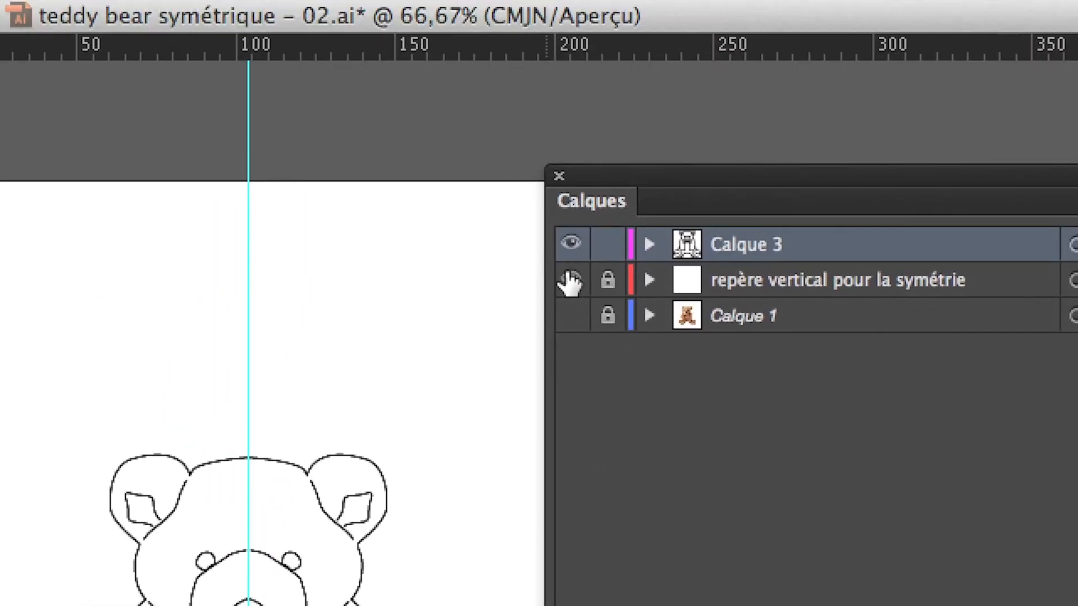
{"action": "left_click", "coordinate": [570, 280]}
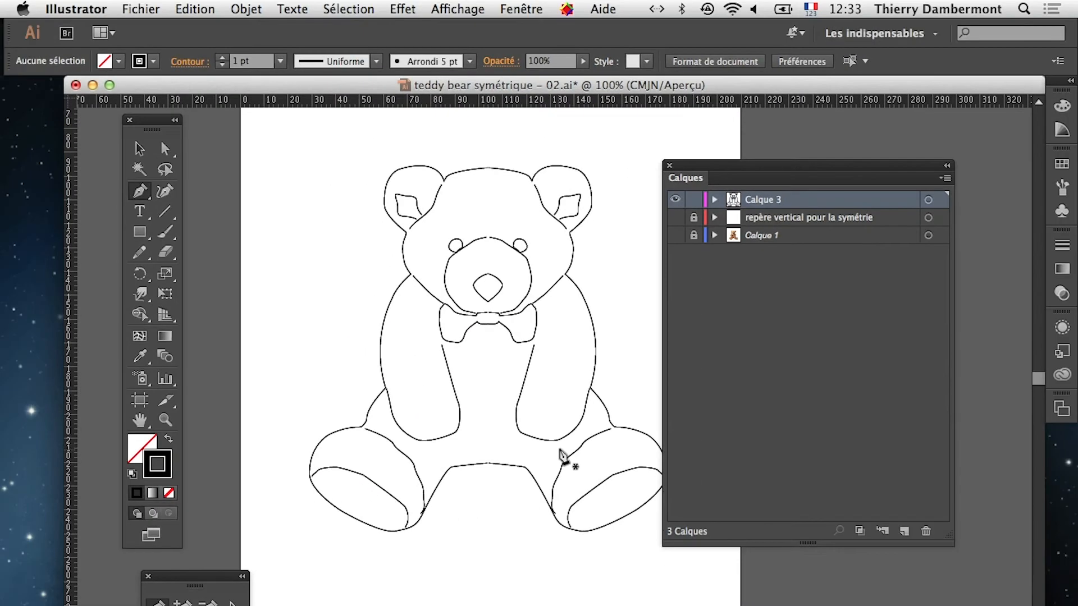
{"action": "left_click_drag", "start_coordinate": [709, 169], "coordinate": [799, 178]}
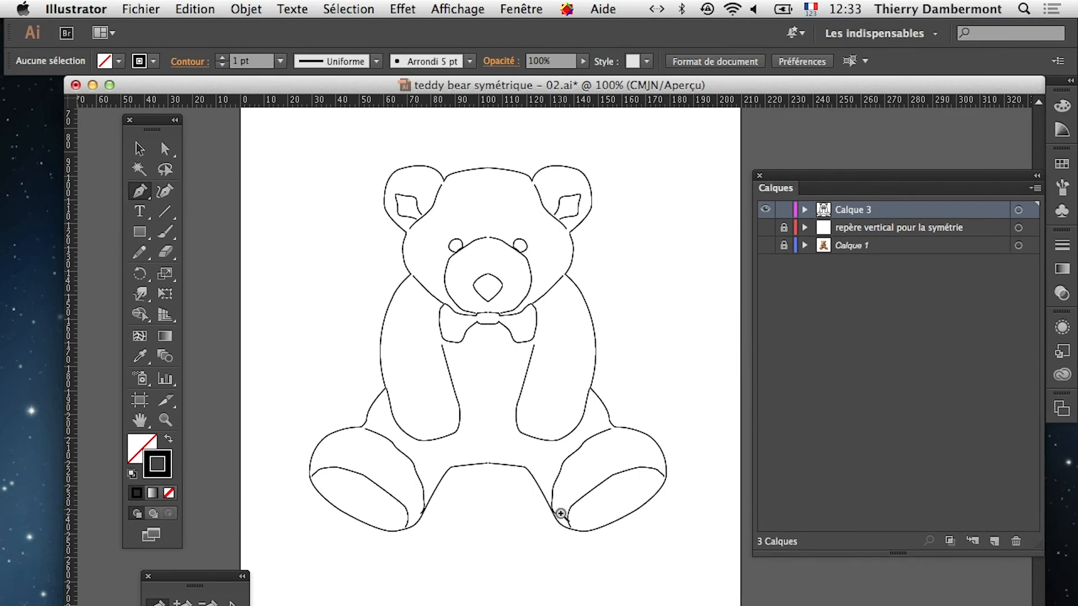
{"action": "left_click", "coordinate": [561, 519]}
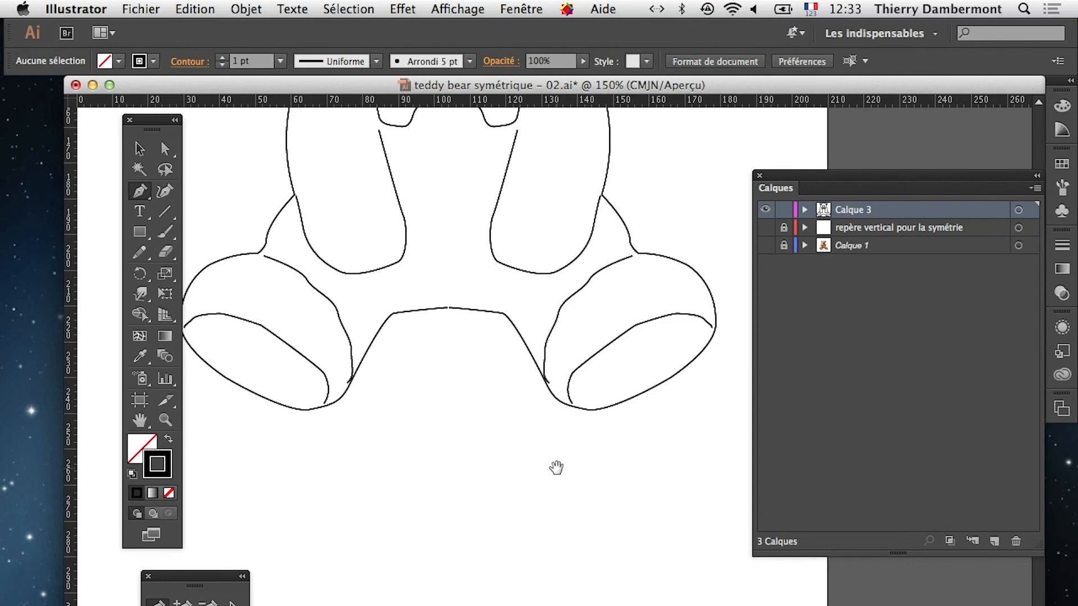
{"action": "left_click", "coordinate": [552, 443], "text": "alt"}
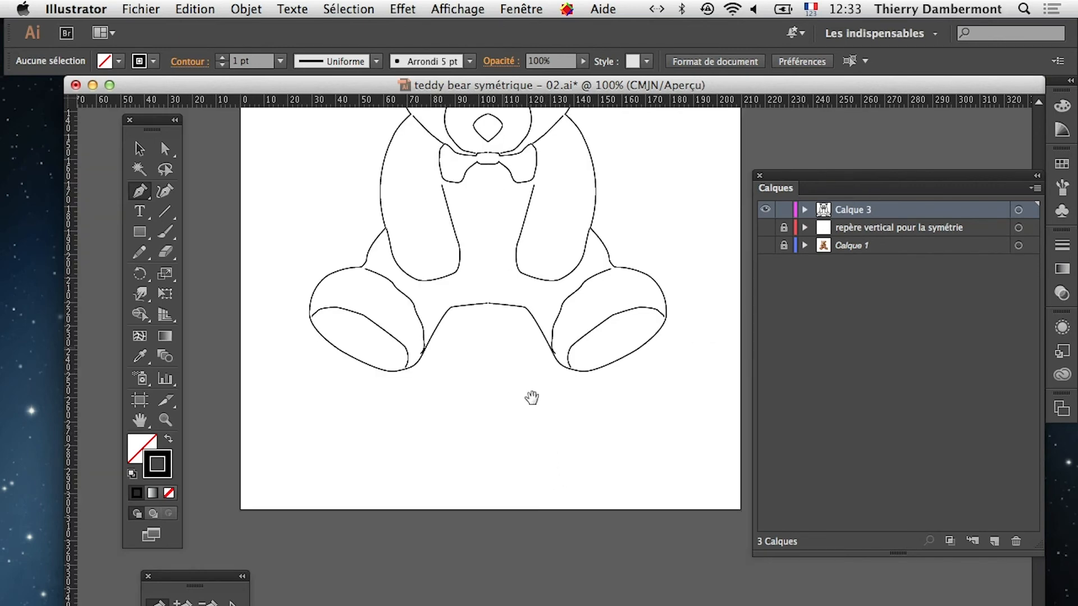
{"action": "left_click_drag", "start_coordinate": [511, 332], "coordinate": [487, 429]}
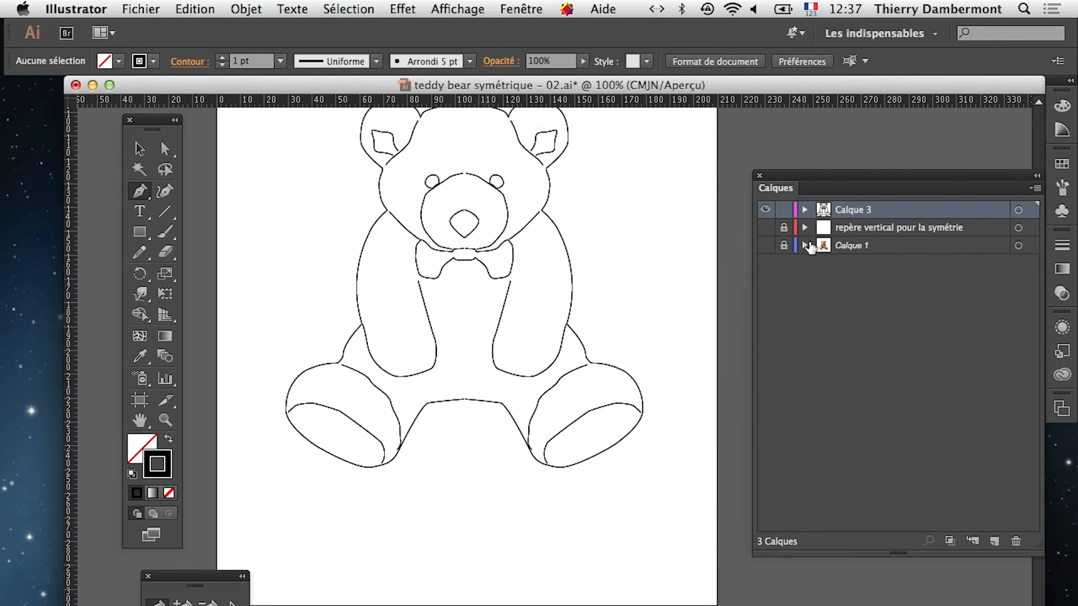
Step: Show the Calque 1 photo beneath the line drawing again, with the bow tie area enlarged
{"action": "left_click", "coordinate": [765, 245]}
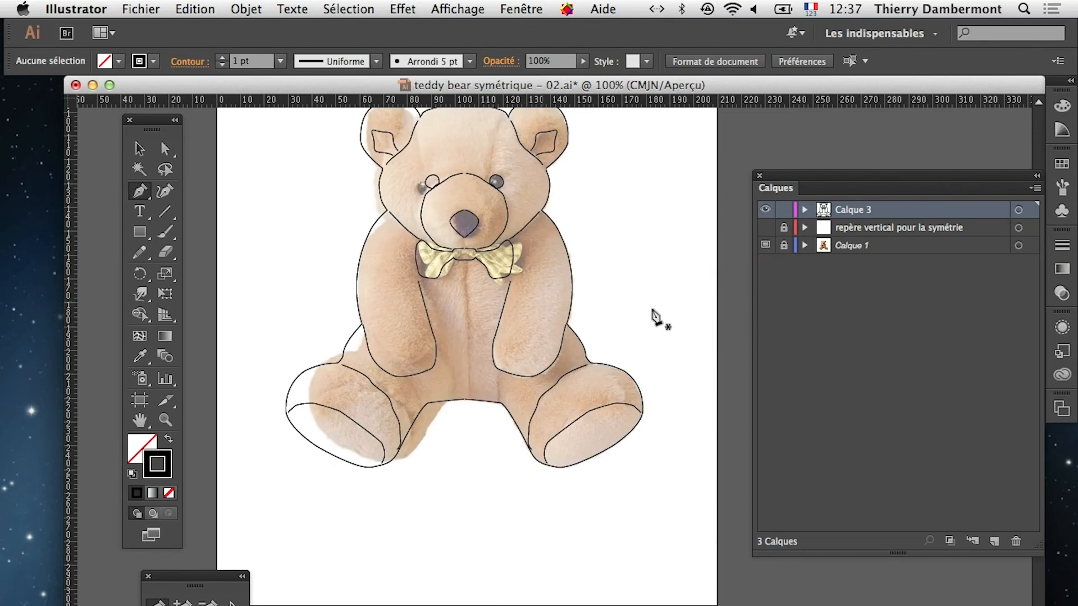
{"action": "left_click_drag", "start_coordinate": [511, 232], "coordinate": [504, 294]}
{"action": "left_click", "coordinate": [491, 342], "text": "super"}
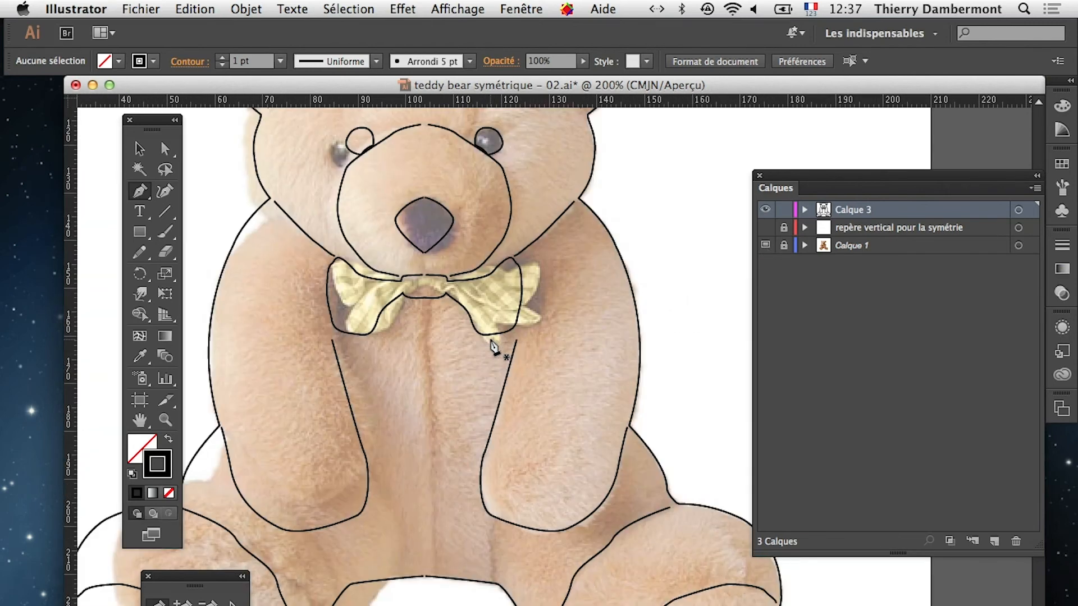
Step: Isolate the mirrored group in Calque 3, move the tool palette away from the isolation bar, and exit isolation mode
{"action": "left_click", "coordinate": [805, 210]}
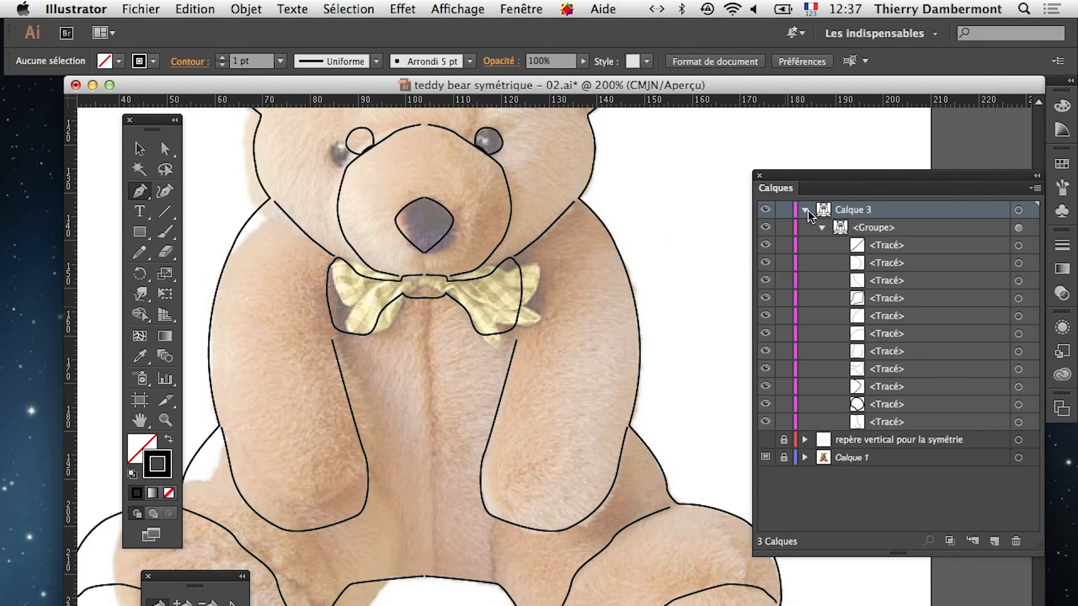
{"action": "left_click", "coordinate": [1018, 228]}
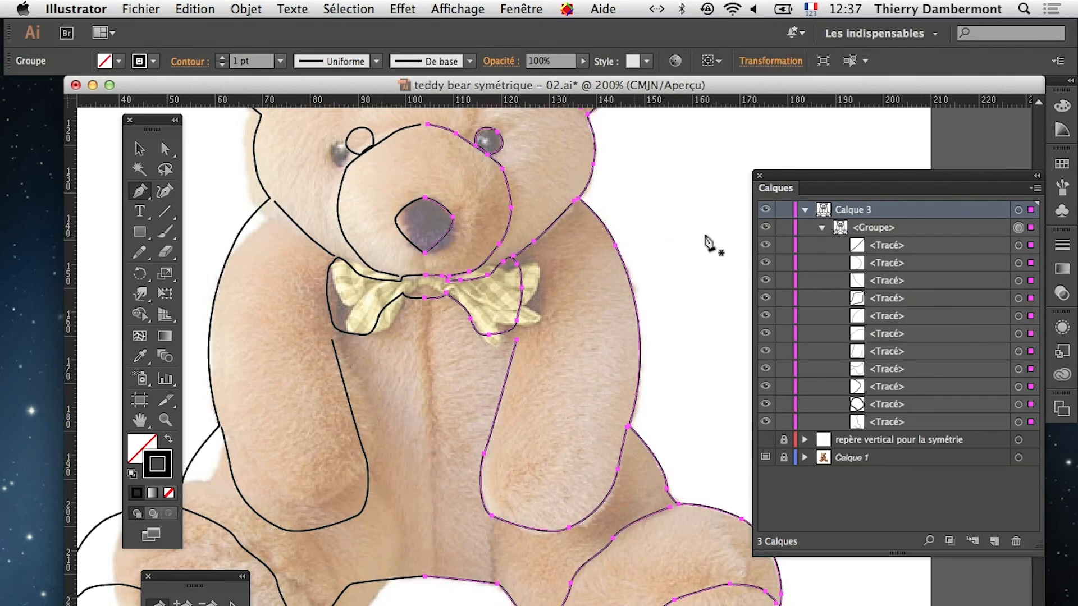
{"action": "right_click", "coordinate": [625, 249]}
{"action": "left_click", "coordinate": [694, 327]}
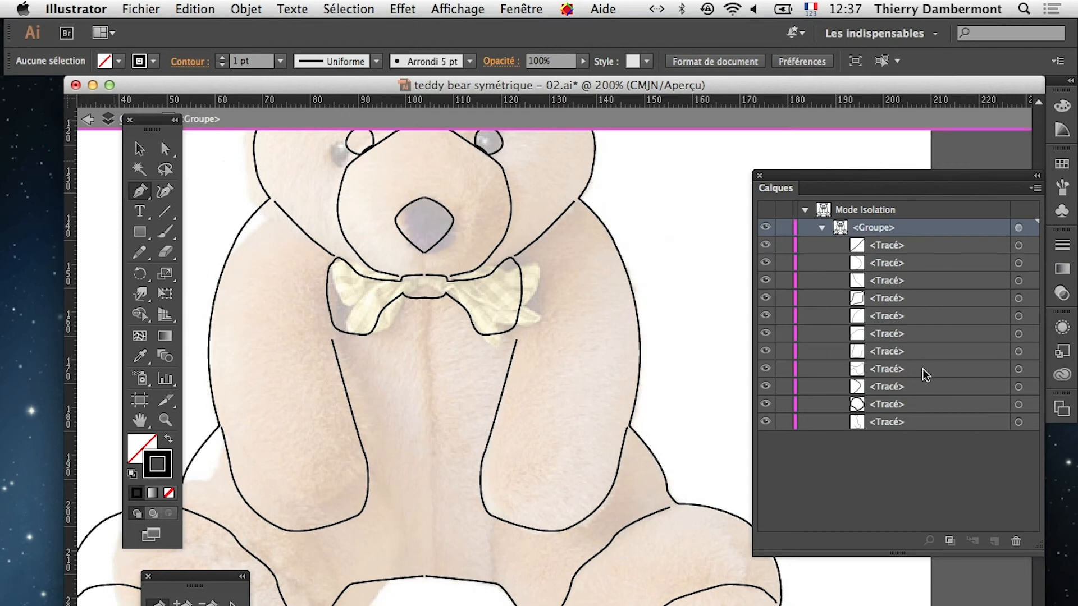
{"action": "left_click_drag", "start_coordinate": [166, 119], "coordinate": [87, 162]}
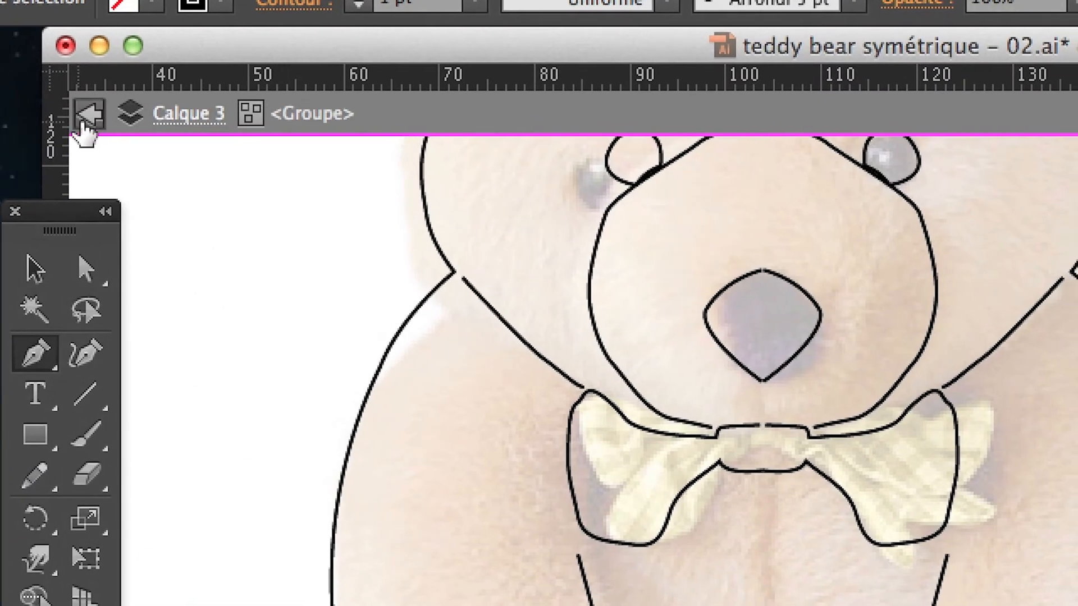
{"action": "left_click", "coordinate": [87, 119]}
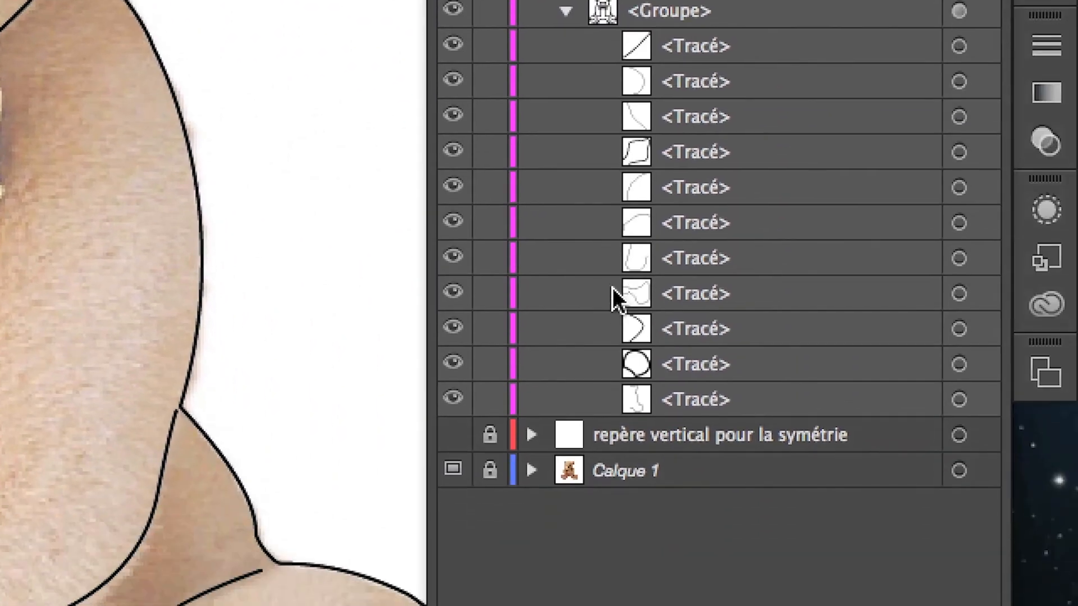
Step: Unlock Calque 1, set its image dimming to 100%, and lock the layer again
{"action": "left_click", "coordinate": [489, 470]}
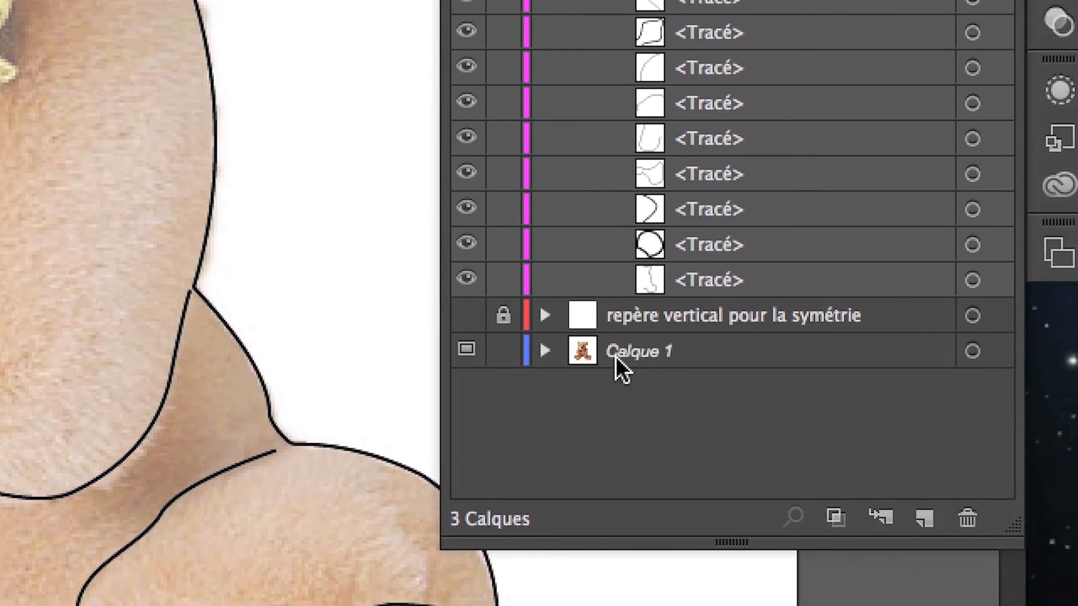
{"action": "double_click", "coordinate": [713, 353]}
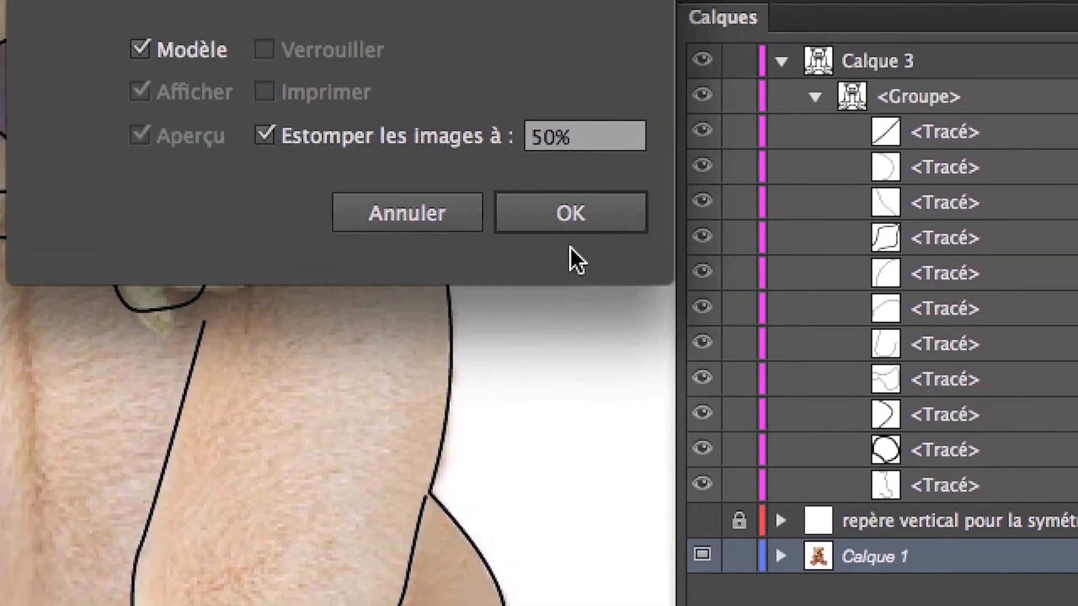
{"action": "left_click_drag", "start_coordinate": [586, 138], "coordinate": [523, 138]}
{"action": "type", "text": "100"}
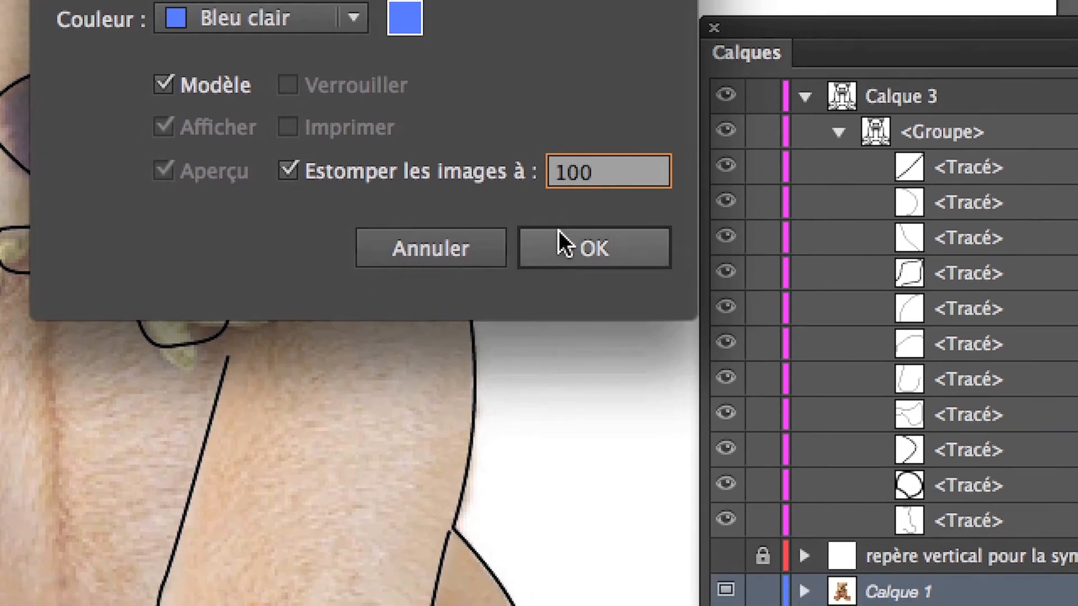
{"action": "left_click", "coordinate": [584, 292]}
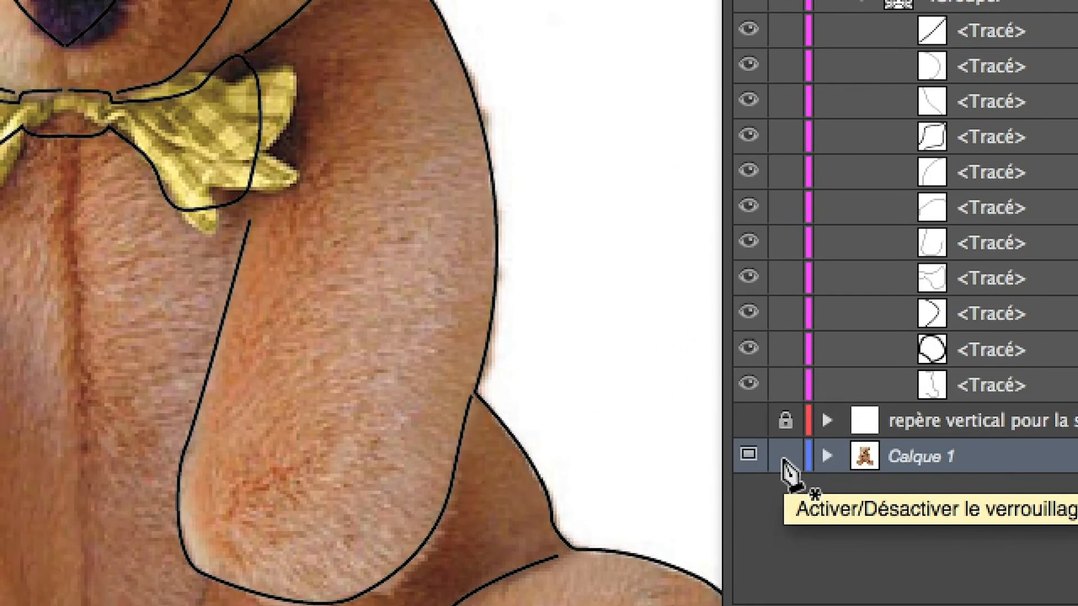
{"action": "left_click", "coordinate": [784, 458]}
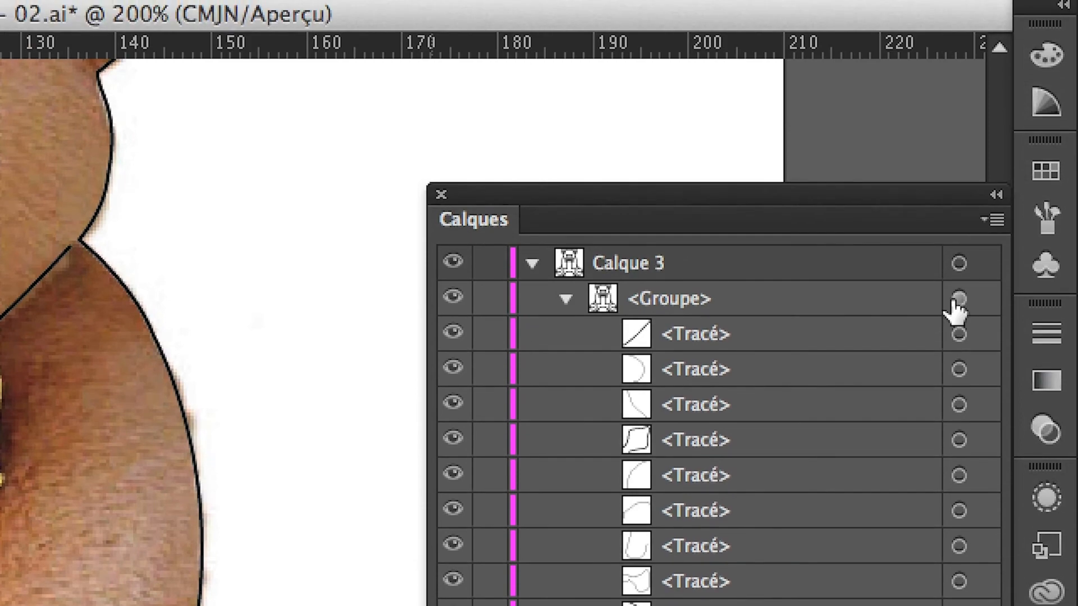
Step: Isolate the mirrored group again, compare the head tracing with the full-strength photo, and exit isolation mode
{"action": "left_click", "coordinate": [1024, 118]}
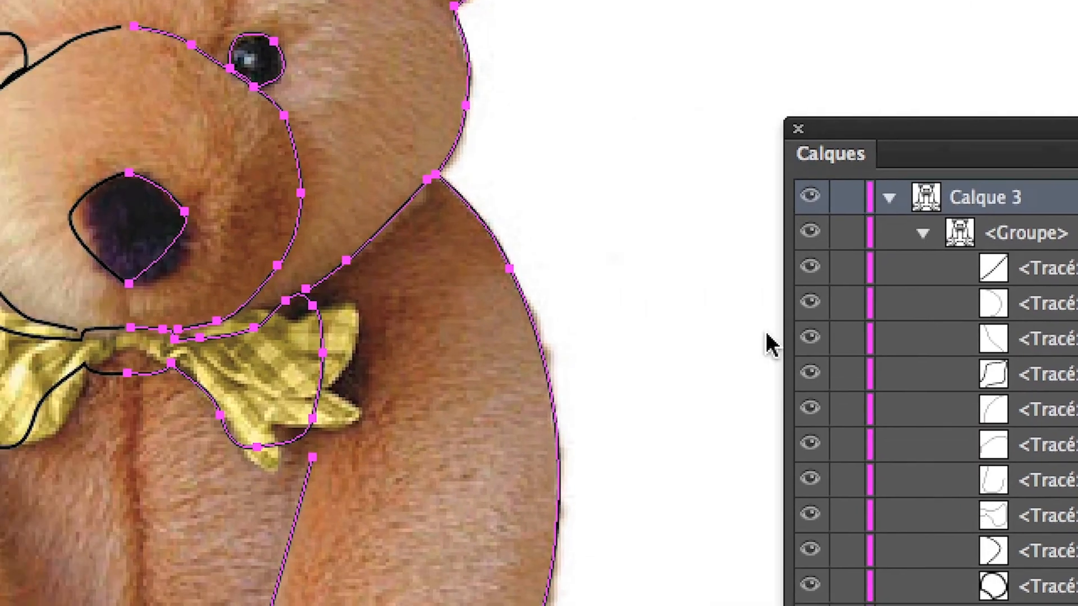
{"action": "right_click", "coordinate": [235, 254]}
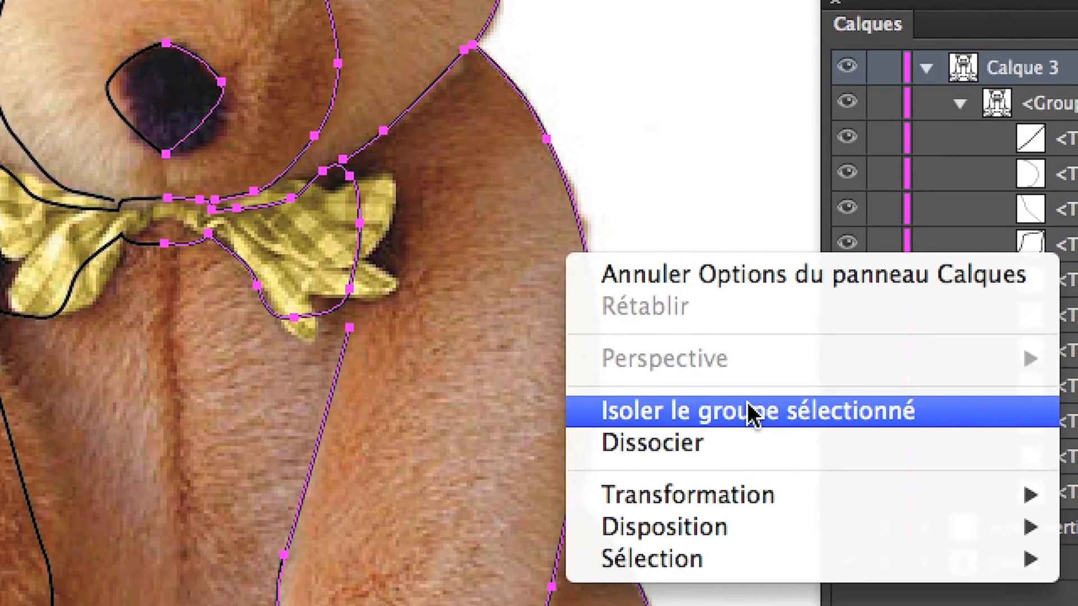
{"action": "left_click", "coordinate": [873, 515]}
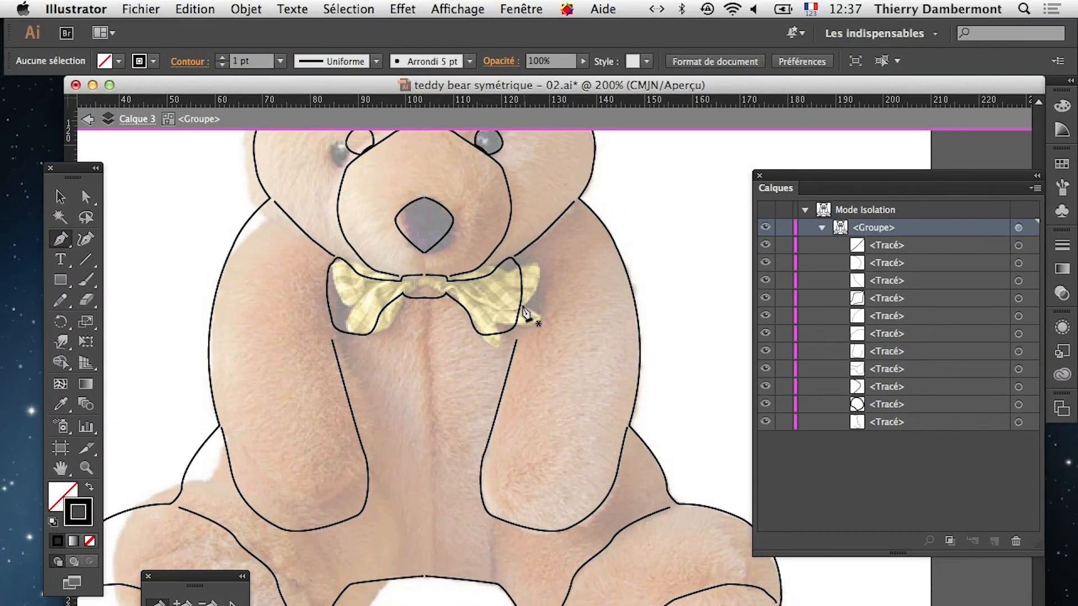
{"action": "scroll", "coordinate": [523, 309], "scroll_direction": "up", "scroll_amount": 10}
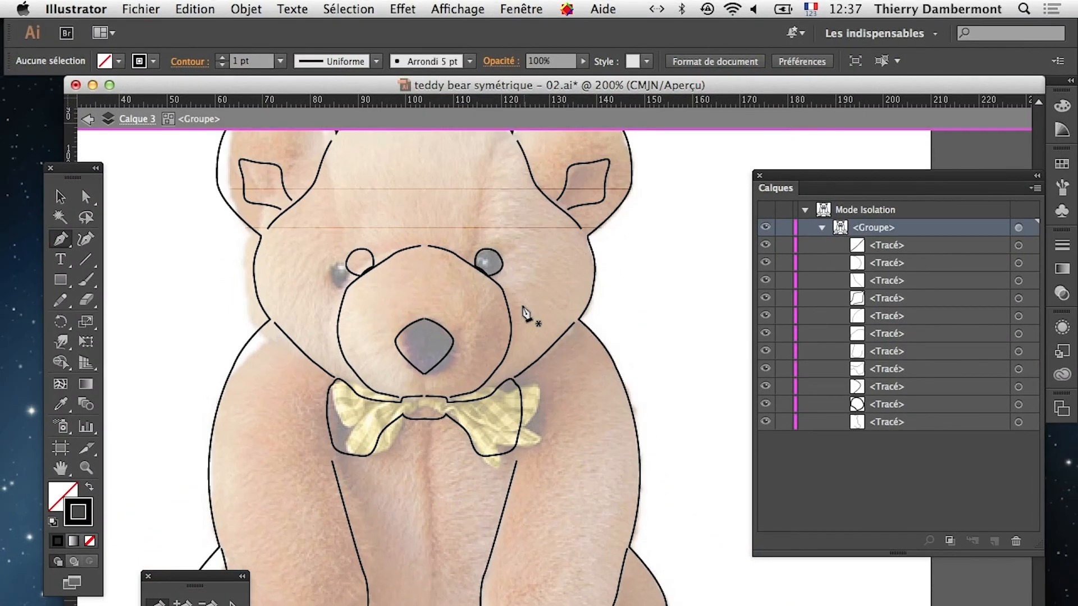
{"action": "scroll", "coordinate": [524, 309], "scroll_direction": "up", "scroll_amount": 1}
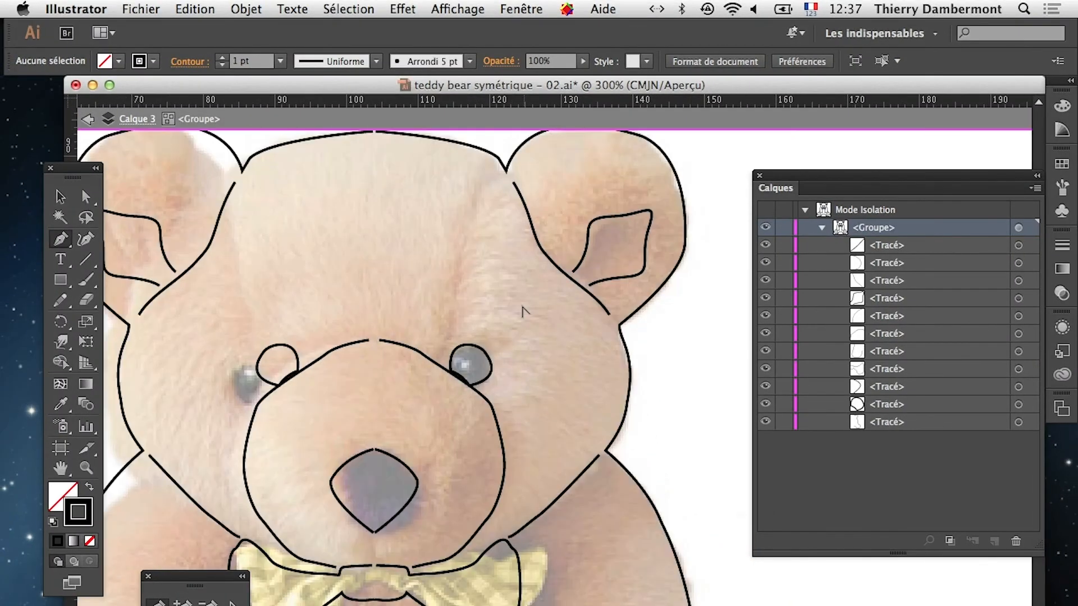
{"action": "scroll", "coordinate": [523, 311], "scroll_direction": "down", "scroll_amount": 1}
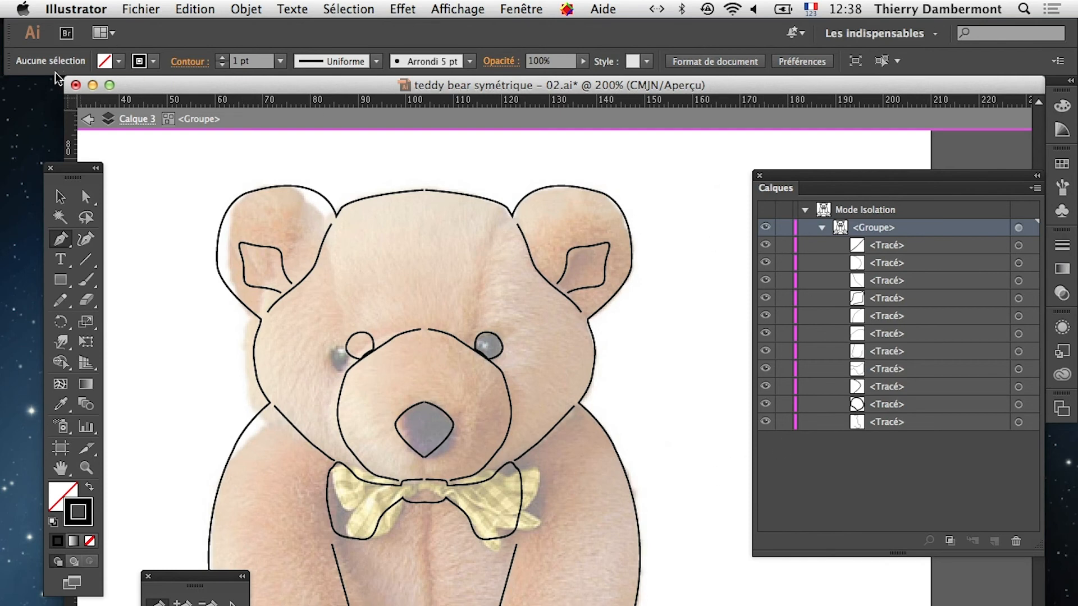
{"action": "left_click", "coordinate": [88, 119]}
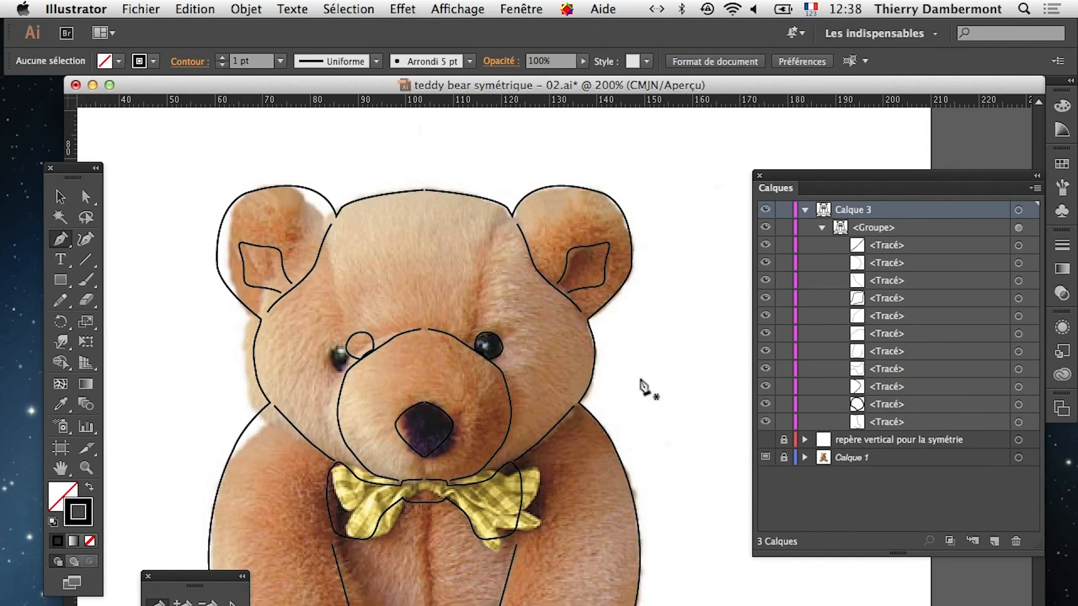
Step: Hide the Calque 1 photo, bring the whole bear into view, move the pen palette aside, and activate the Selection tool
{"action": "left_click", "coordinate": [765, 458]}
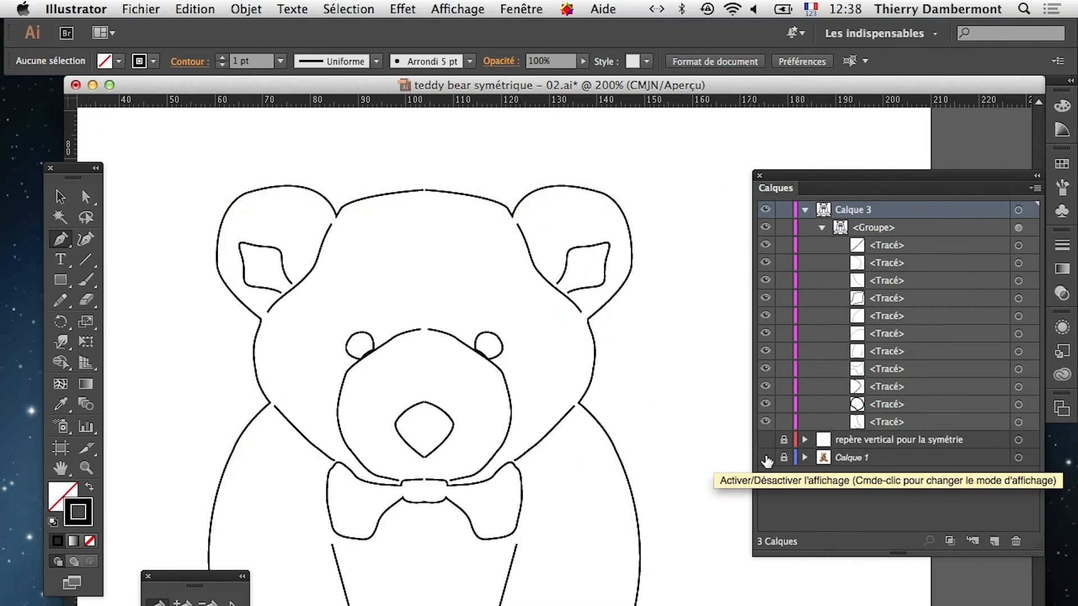
{"action": "scroll", "coordinate": [620, 466], "scroll_direction": "down", "scroll_amount": 2}
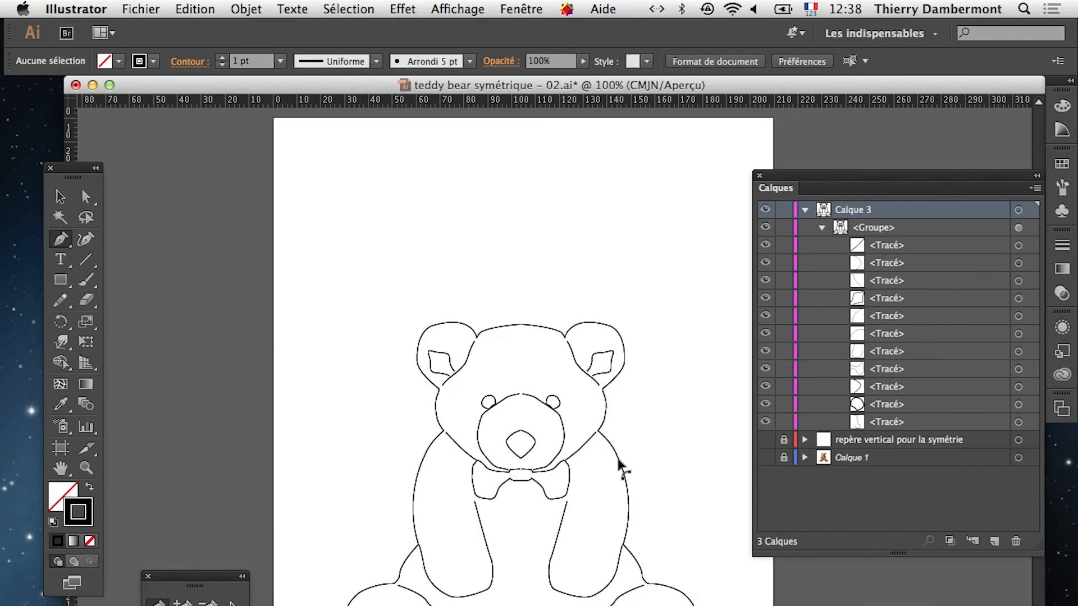
{"action": "left_click_drag", "start_coordinate": [618, 459], "coordinate": [495, 366]}
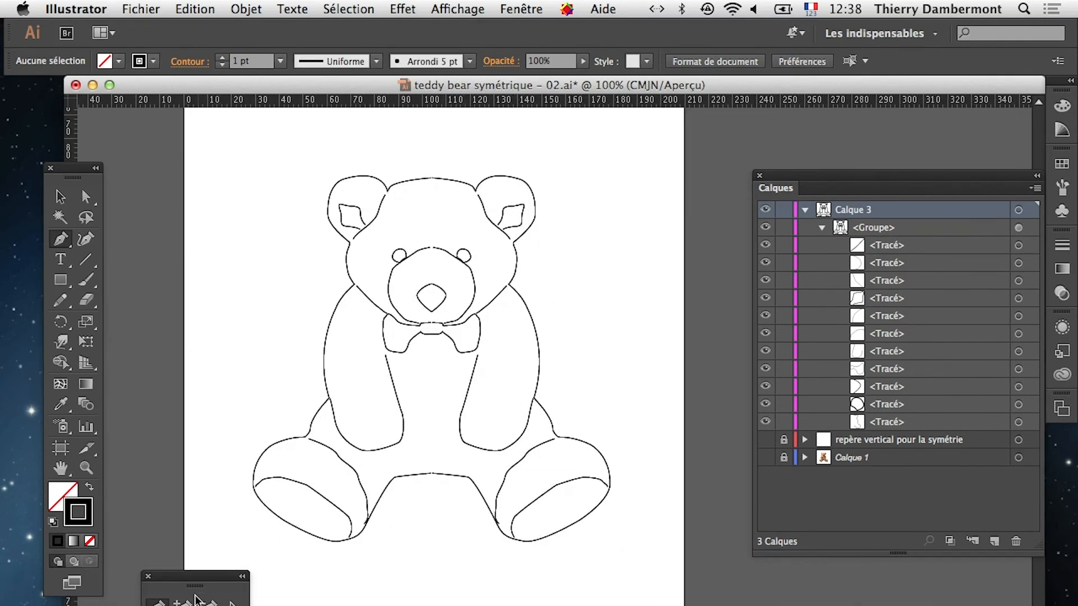
{"action": "left_click_drag", "start_coordinate": [197, 585], "coordinate": [213, 605]}
{"action": "left_click", "coordinate": [60, 197]}
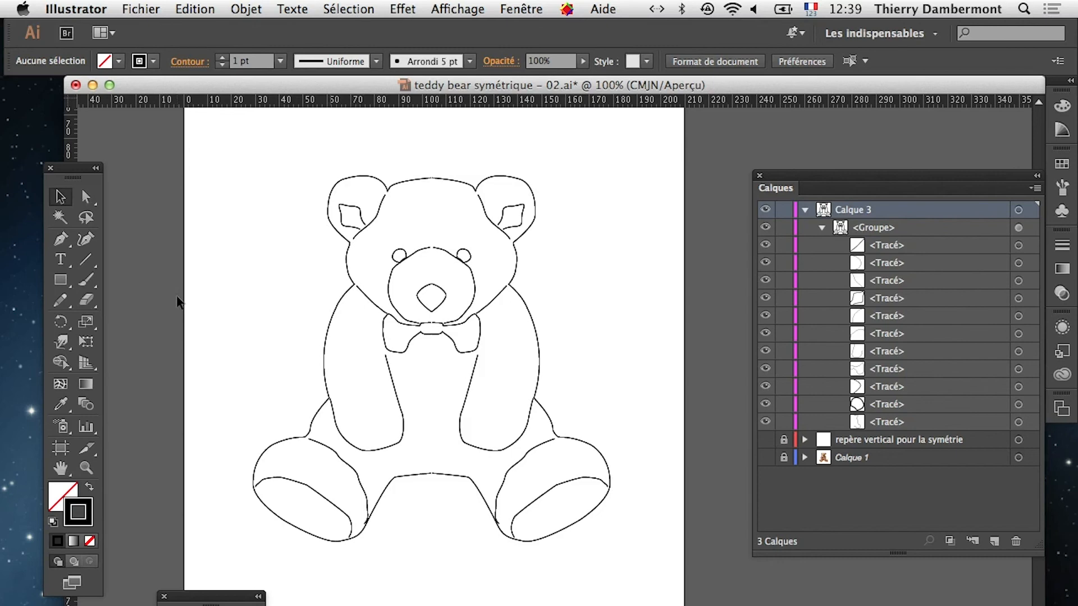
Step: Examine the gaps between path ends at the leg and arm junctions and around the muzzle, eyes and bow tie
{"action": "scroll", "coordinate": [548, 438], "scroll_direction": "up", "scroll_amount": 3}
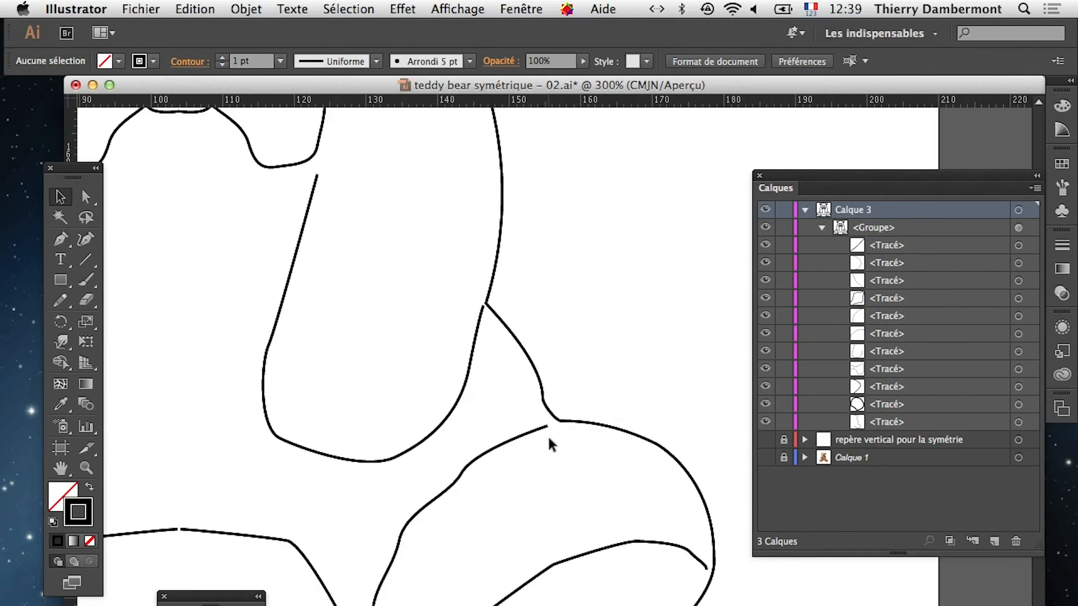
{"action": "scroll", "coordinate": [547, 415], "scroll_direction": "down", "scroll_amount": 6}
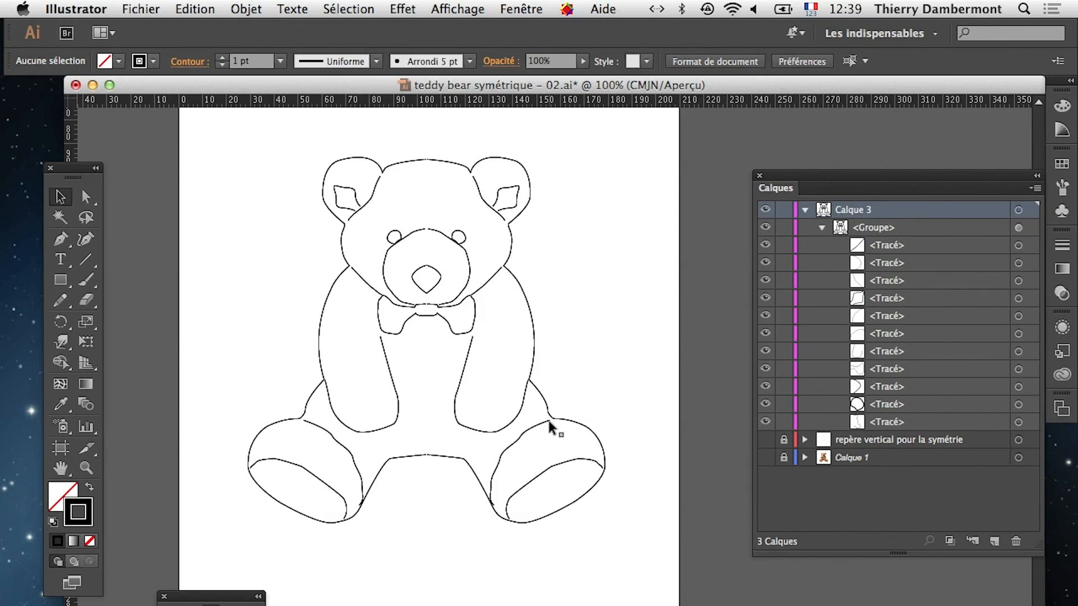
{"action": "scroll", "coordinate": [401, 268], "scroll_direction": "up", "scroll_amount": 1}
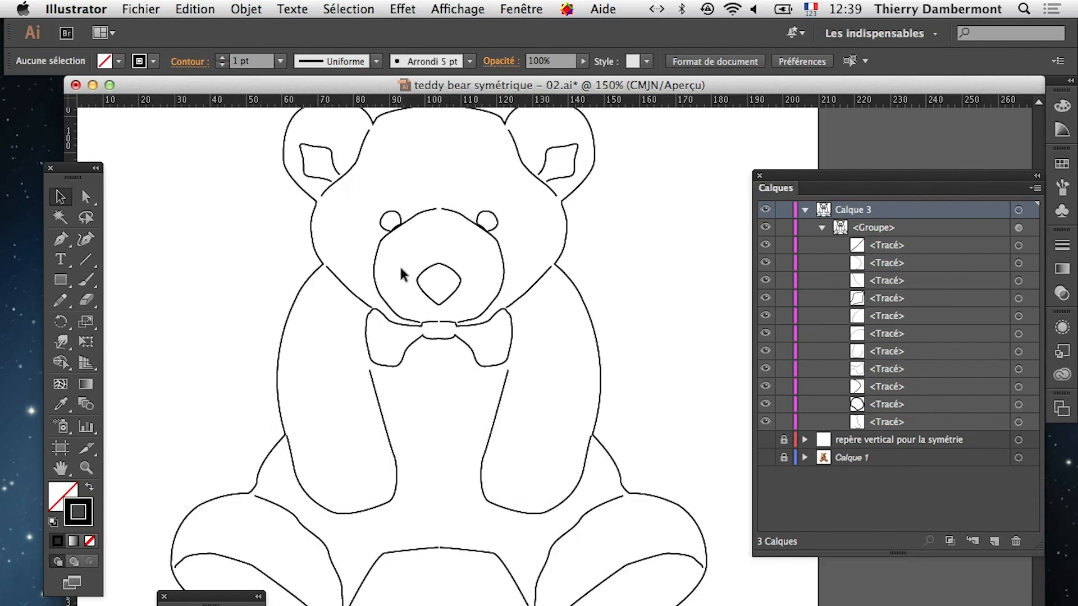
{"action": "scroll", "coordinate": [401, 275], "scroll_direction": "up", "scroll_amount": 2}
{"action": "scroll", "coordinate": [452, 317], "scroll_direction": "up", "scroll_amount": 2}
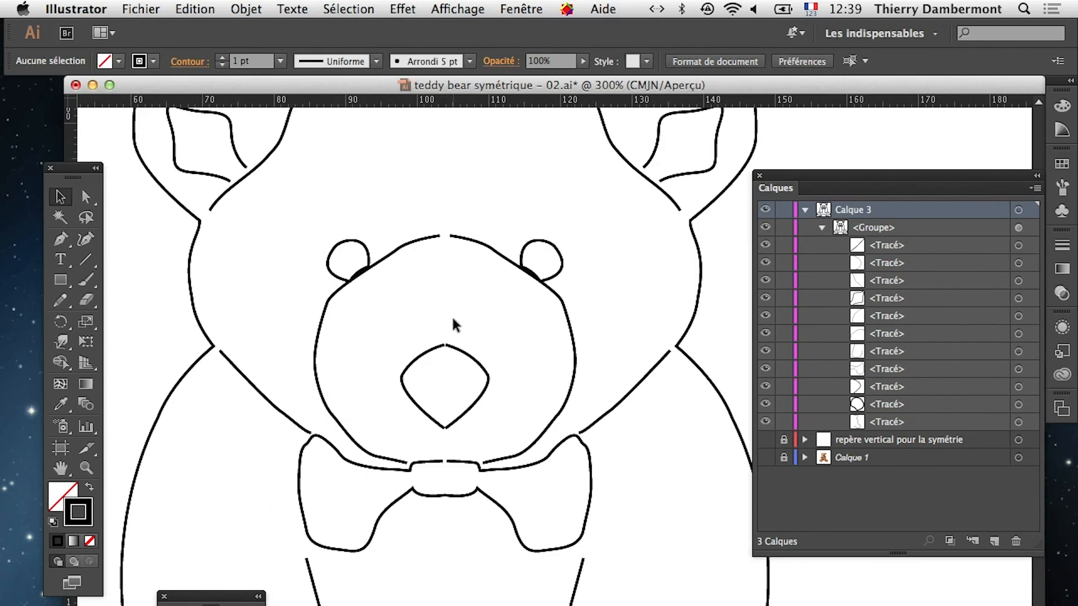
{"action": "scroll", "coordinate": [462, 323], "scroll_direction": "down", "scroll_amount": 3}
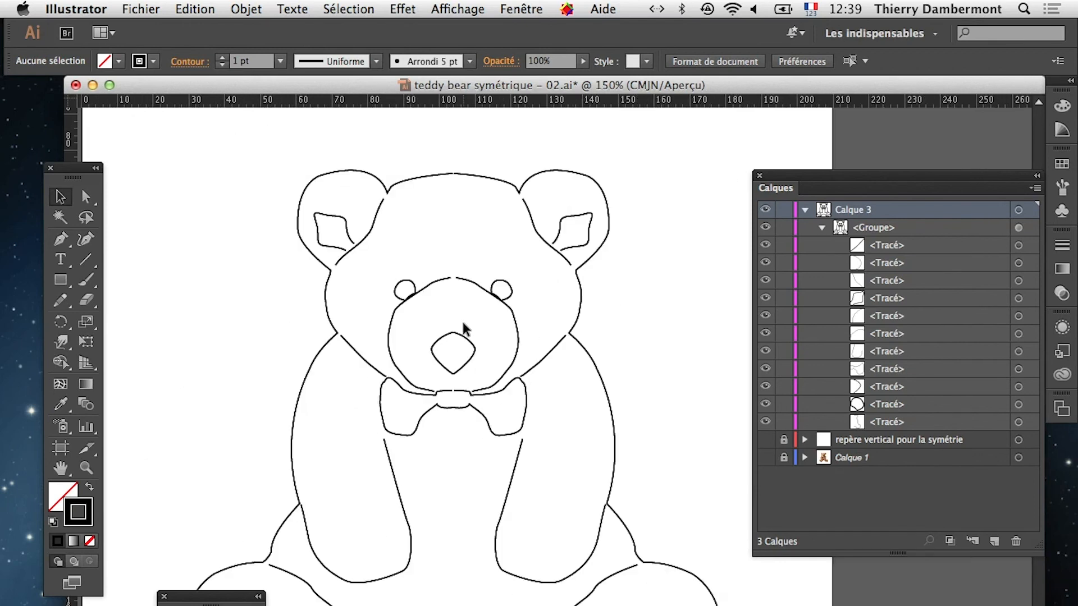
Step: Save the drawing as a new version named "teddy bear symétrique - 03.ai" with the default Illustrator CC options
{"action": "left_click", "coordinate": [140, 9]}
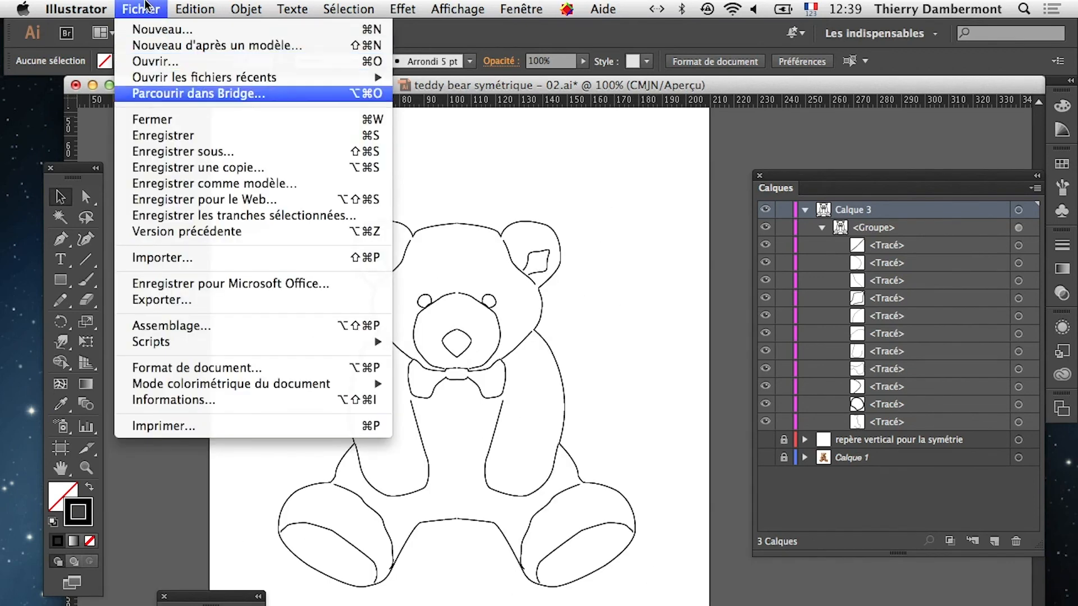
{"action": "left_click", "coordinate": [191, 147]}
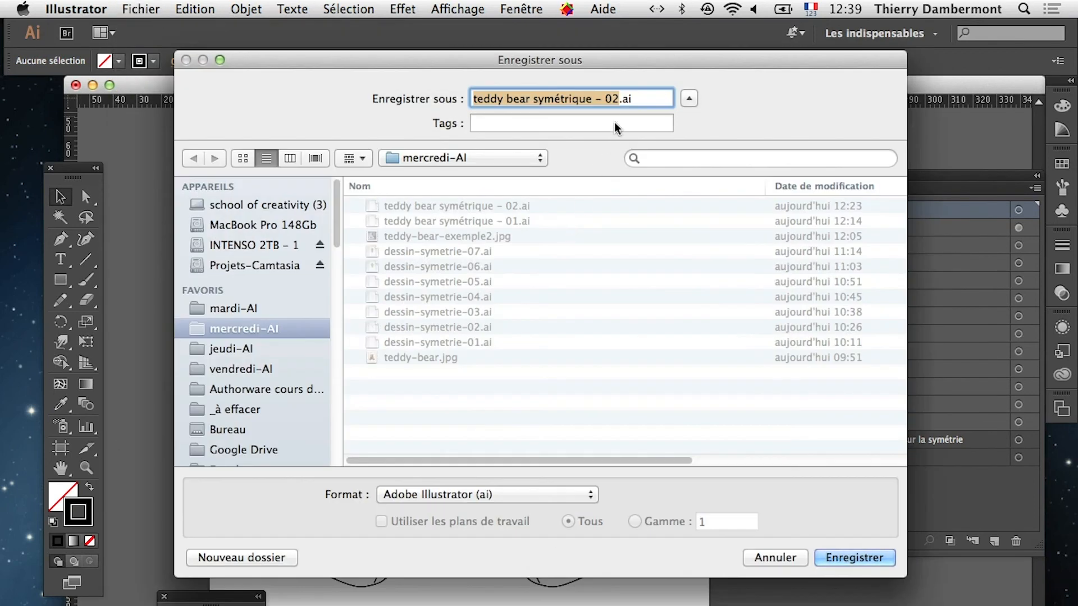
{"action": "left_click", "coordinate": [616, 99]}
{"action": "key", "text": "Delete"}
{"action": "type", "text": "3"}
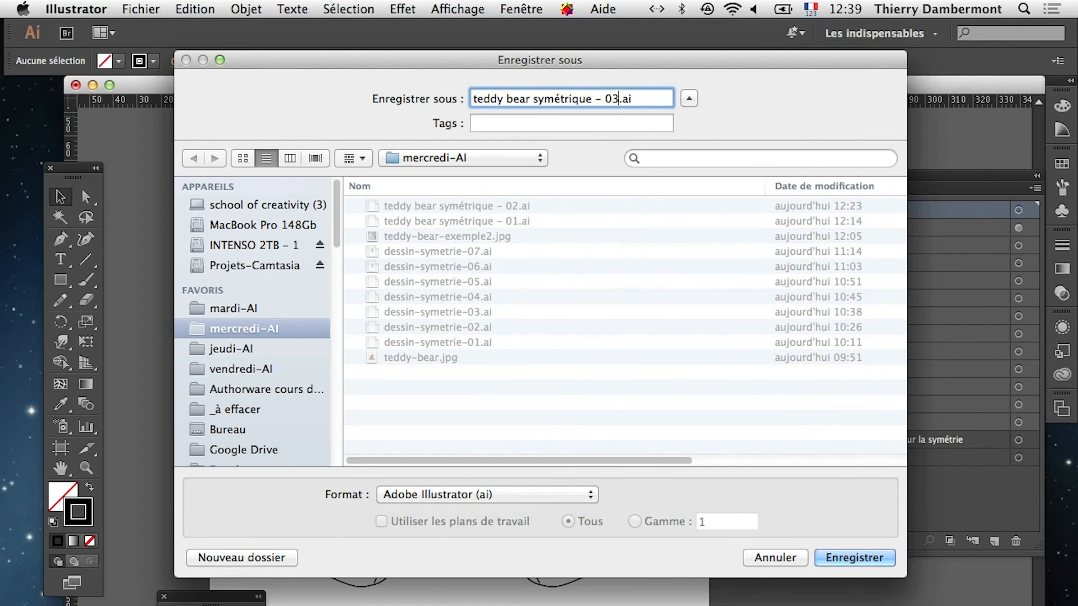
{"action": "left_click", "coordinate": [855, 557]}
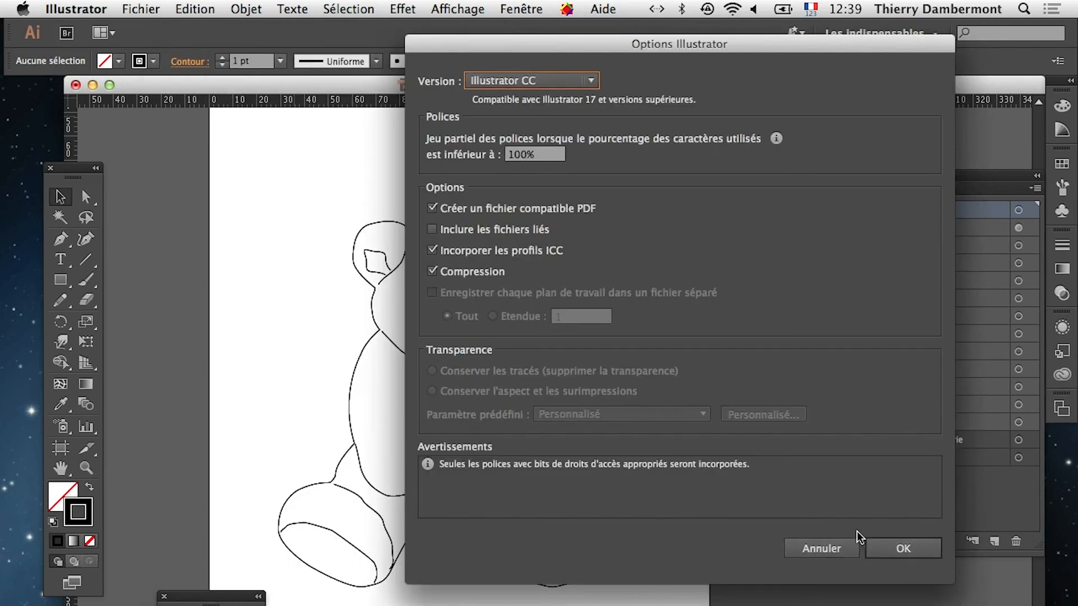
{"action": "left_click", "coordinate": [885, 550]}
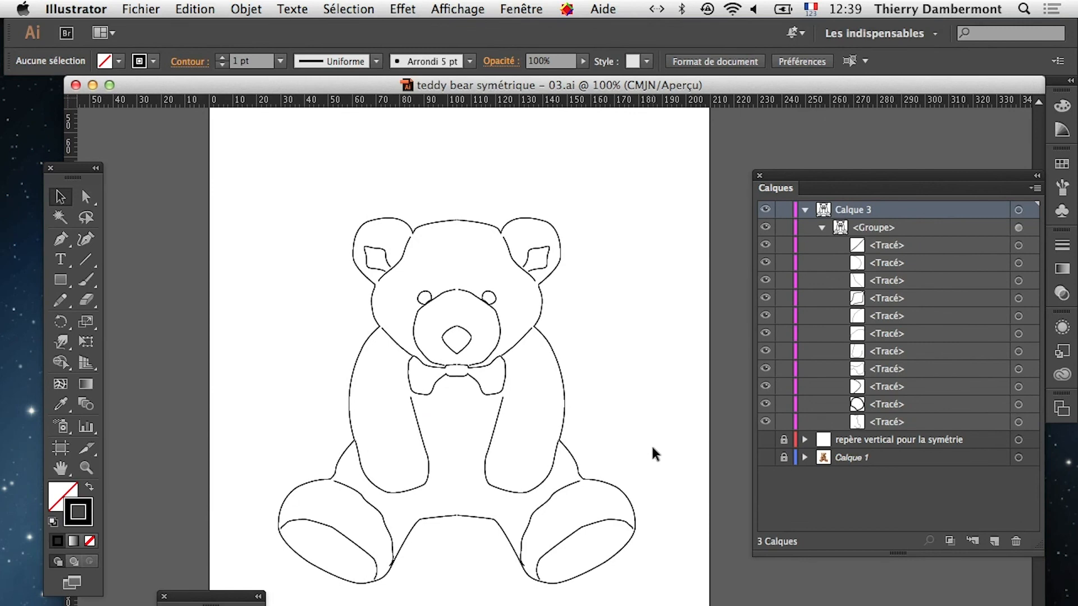
{"action": "scroll", "coordinate": [654, 454], "scroll_direction": "down", "scroll_amount": 2}
{"action": "scroll", "coordinate": [654, 454], "scroll_direction": "down", "scroll_amount": 1}
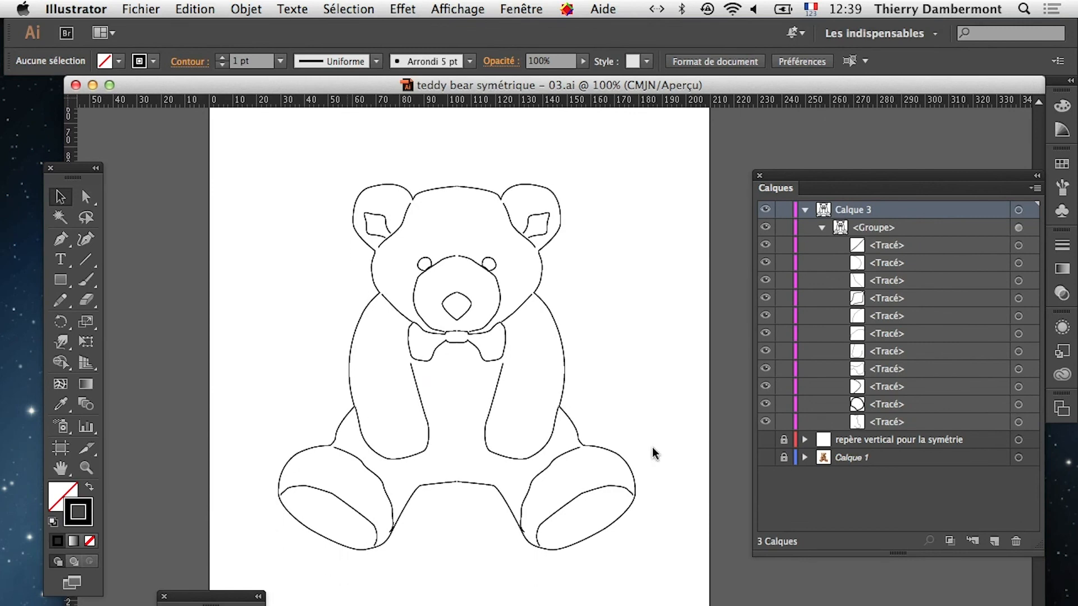
Step: Switch to Firefox and run a Google search for "wikipedia adobe illustrator"
{"action": "left_click", "coordinate": [33, 566]}
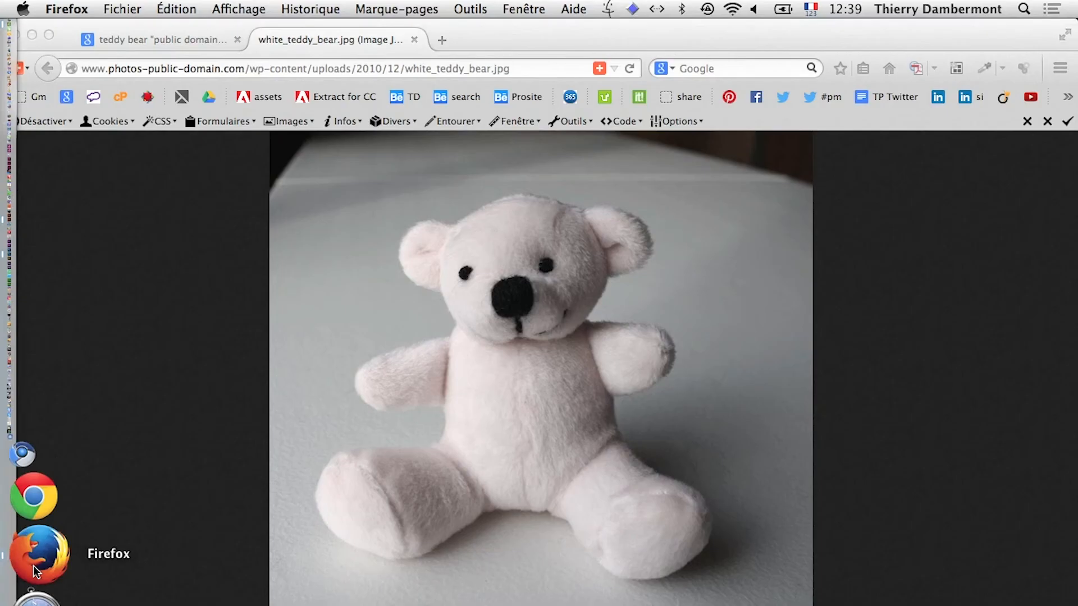
{"action": "left_click", "coordinate": [523, 8]}
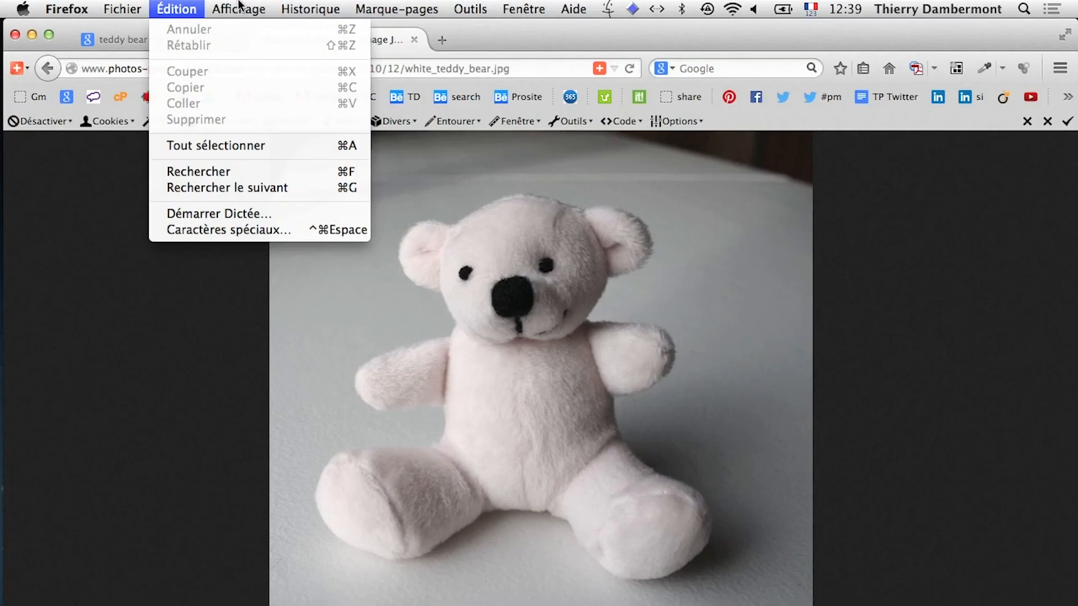
{"action": "left_click", "coordinate": [147, 40]}
{"action": "left_click", "coordinate": [741, 69]}
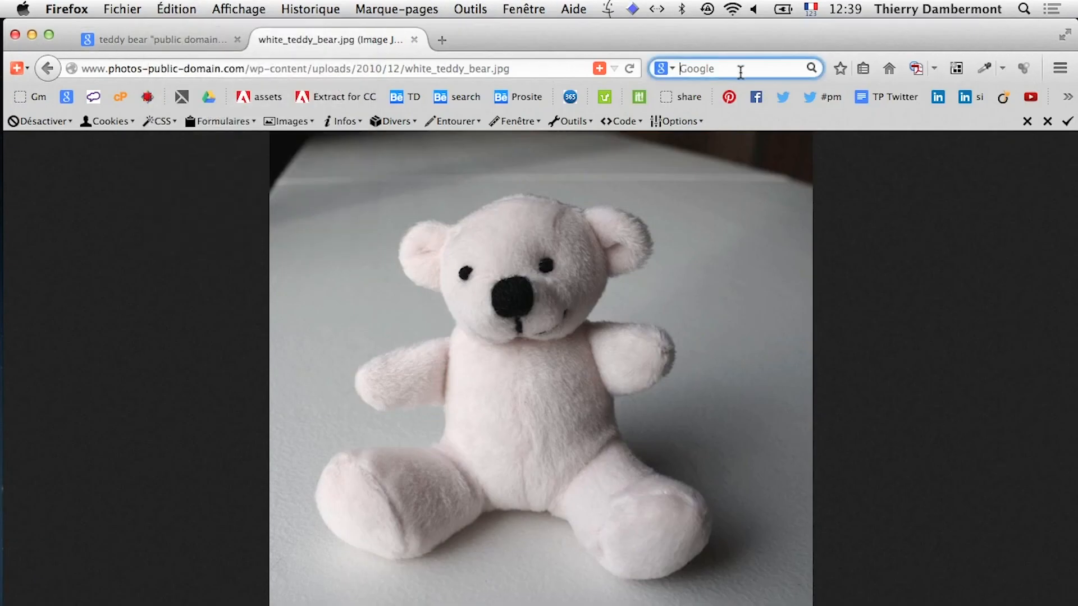
{"action": "type", "text": "wikipedia adov"}
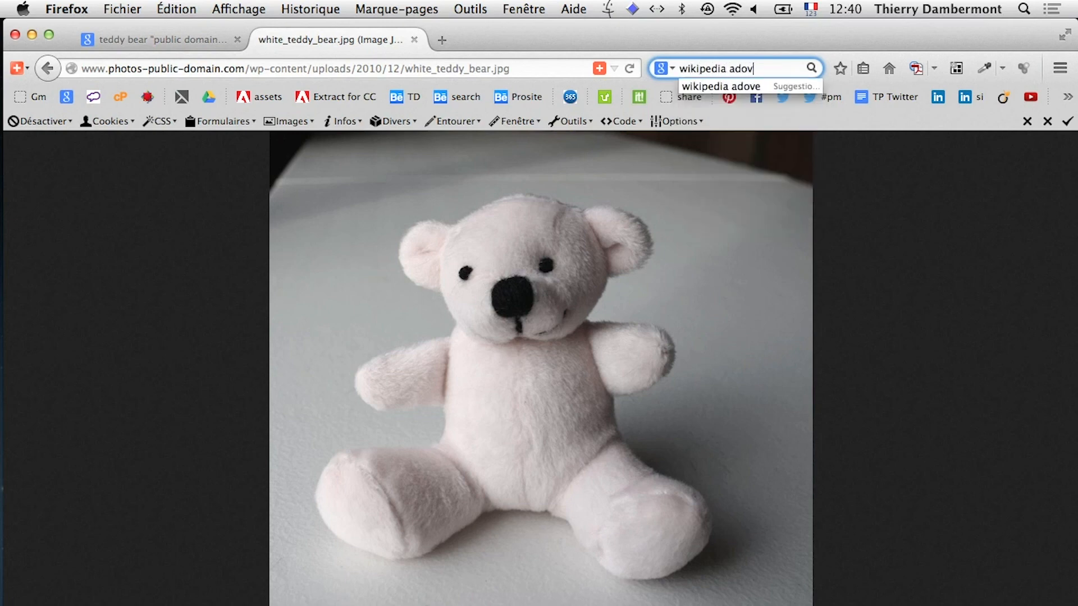
{"action": "key", "text": "BackSpace"}
{"action": "type", "text": "b"}
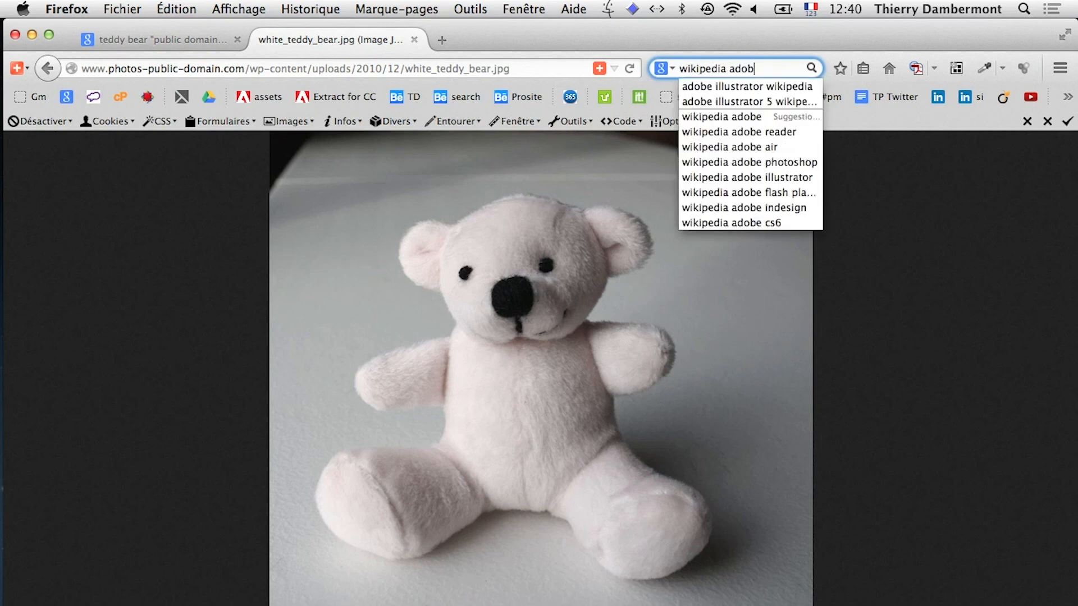
{"action": "type", "text": "e illustrator"}
{"action": "key", "text": "Return"}
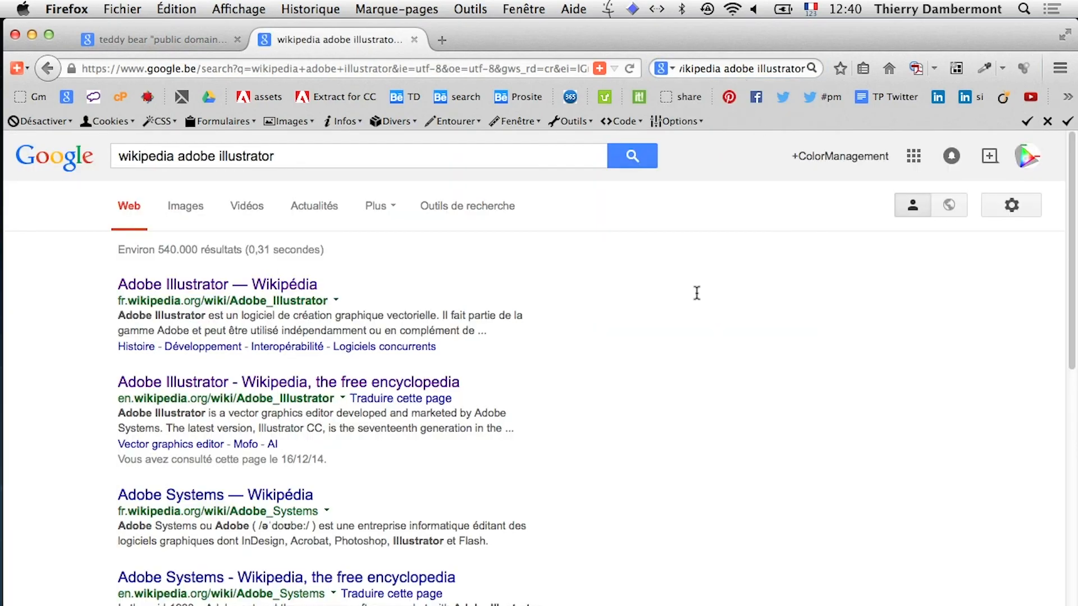
Step: Open the French Wikipedia article on Adobe Illustrator and look through its version table and history text
{"action": "left_click", "coordinate": [253, 285]}
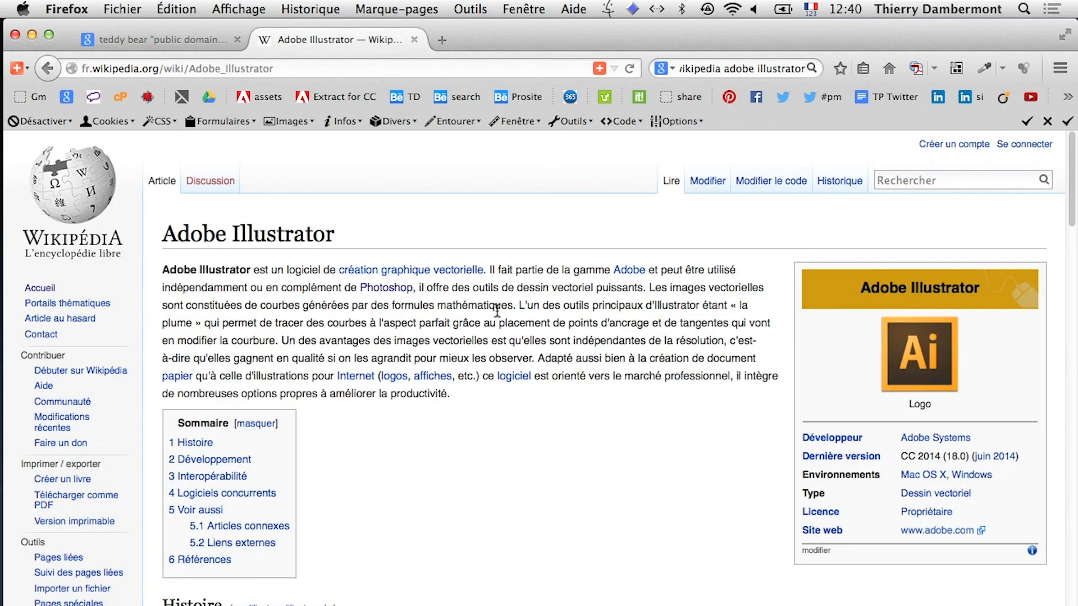
{"action": "scroll", "coordinate": [497, 323], "scroll_direction": "down", "scroll_amount": 20}
{"action": "scroll", "coordinate": [492, 327], "scroll_direction": "down", "scroll_amount": 5}
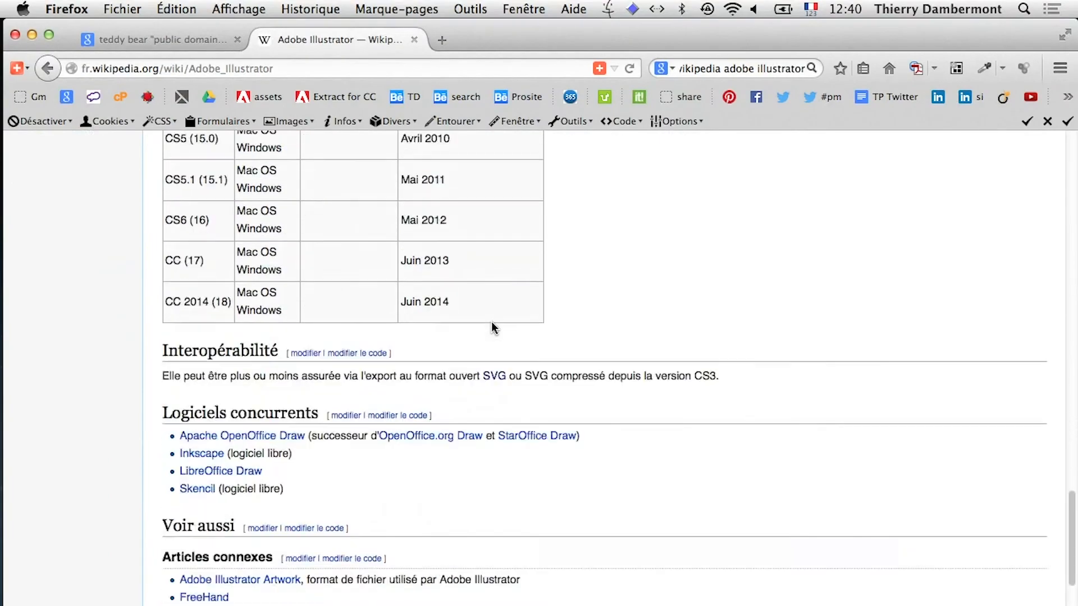
{"action": "scroll", "coordinate": [490, 329], "scroll_direction": "up", "scroll_amount": 8}
{"action": "scroll", "coordinate": [492, 330], "scroll_direction": "up", "scroll_amount": 15}
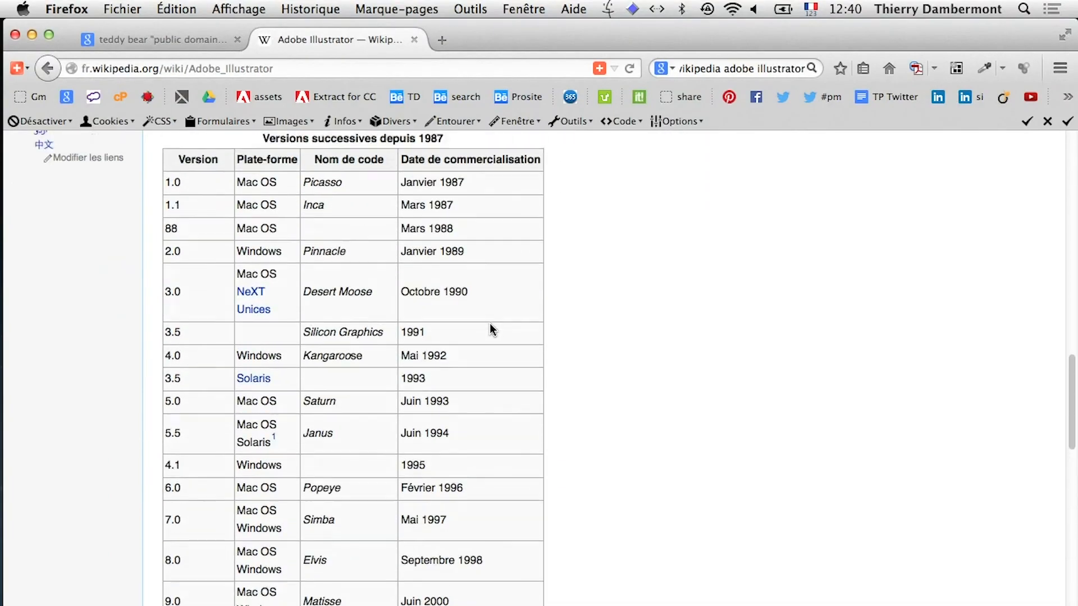
{"action": "scroll", "coordinate": [491, 329], "scroll_direction": "up", "scroll_amount": 15}
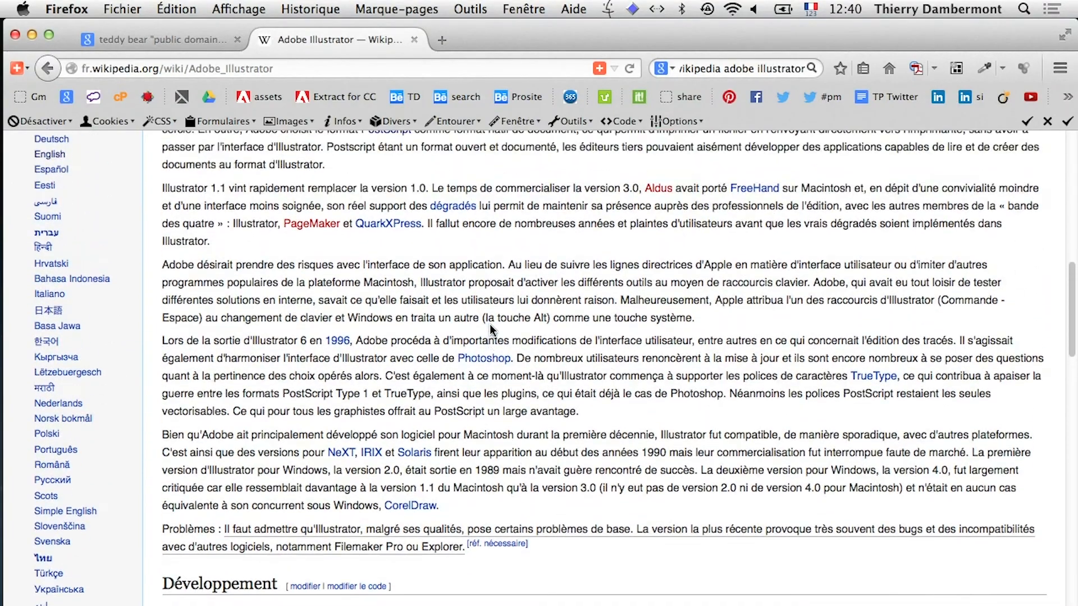
Step: Return to the search results, open the English Adobe Illustrator article, and view the notable features in its release history
{"action": "left_click", "coordinate": [47, 68]}
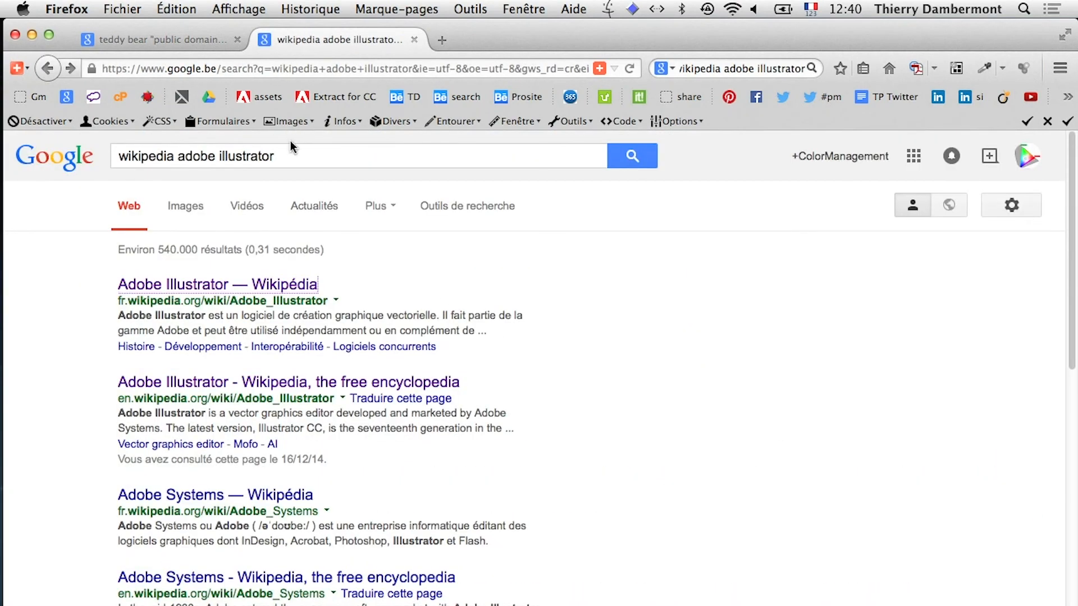
{"action": "left_click", "coordinate": [252, 385]}
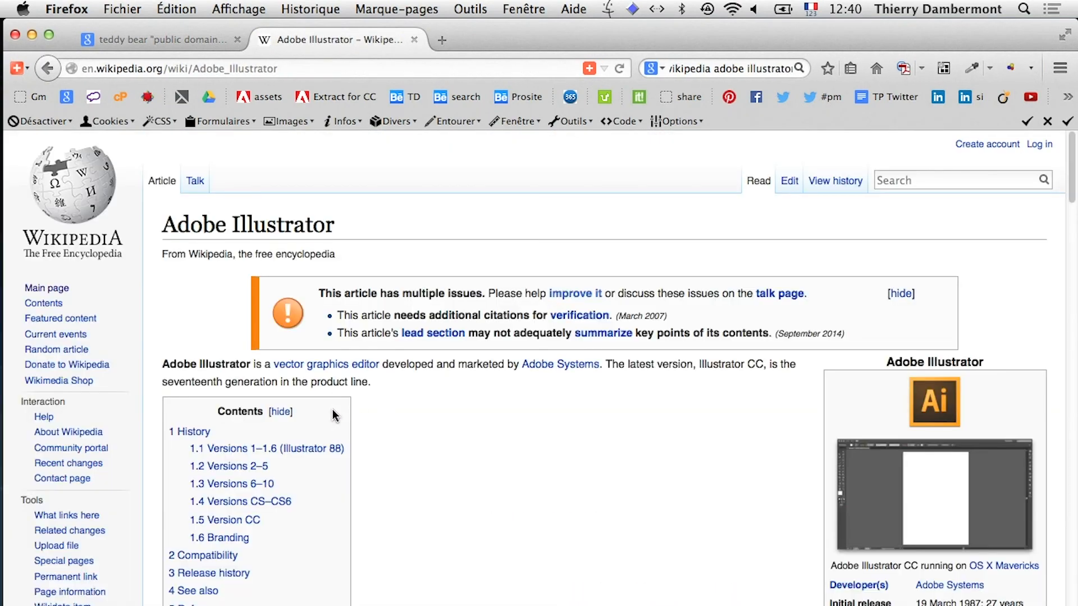
{"action": "scroll", "coordinate": [511, 474], "scroll_direction": "down", "scroll_amount": 10}
{"action": "scroll", "coordinate": [511, 473], "scroll_direction": "down", "scroll_amount": 20}
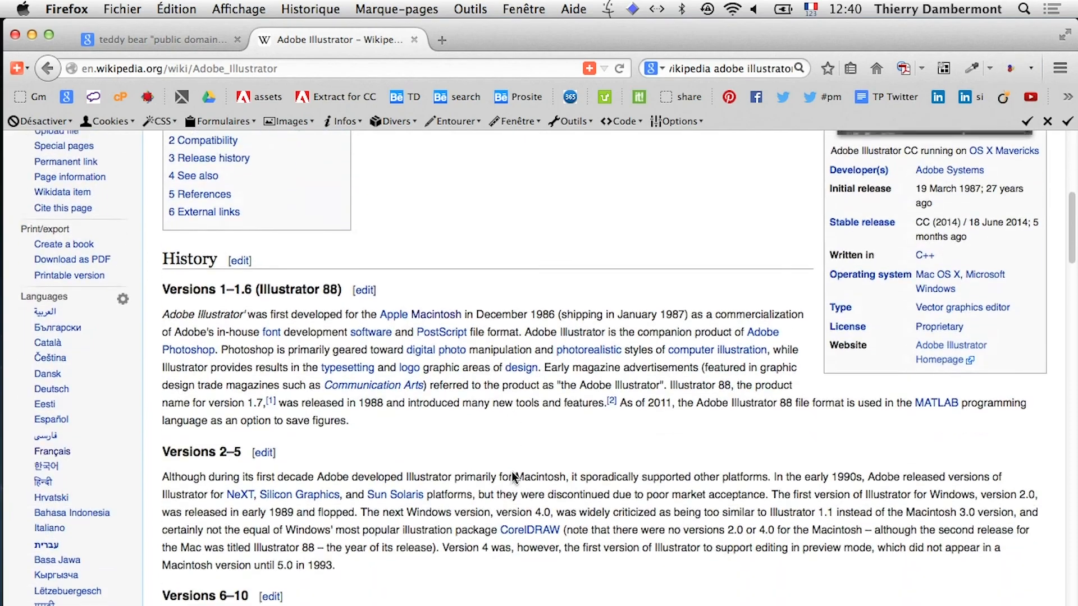
{"action": "scroll", "coordinate": [511, 475], "scroll_direction": "down", "scroll_amount": 8}
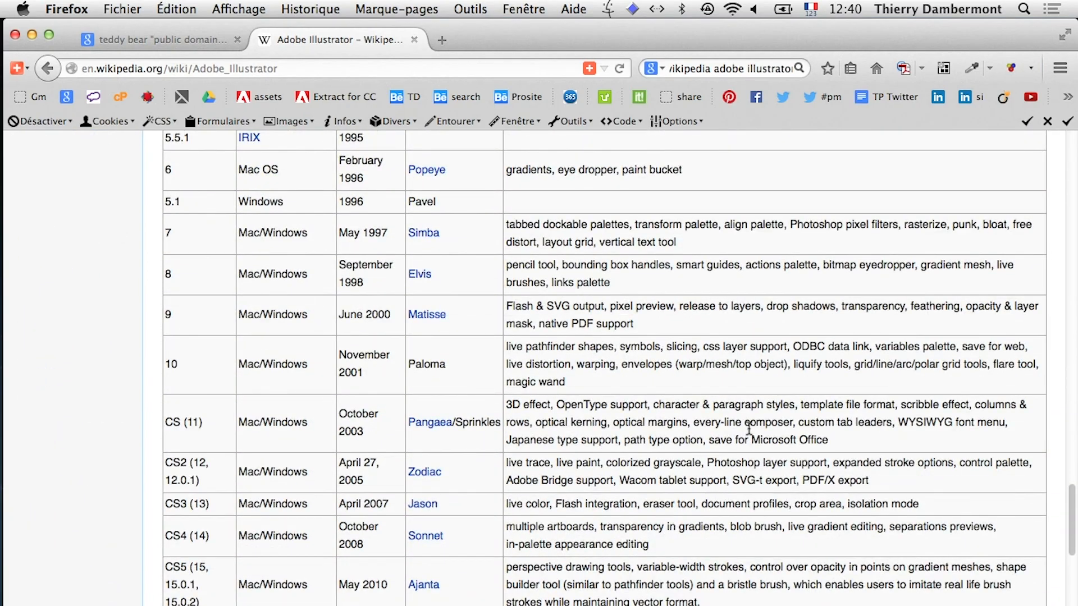
{"action": "scroll", "coordinate": [747, 432], "scroll_direction": "down", "scroll_amount": 5}
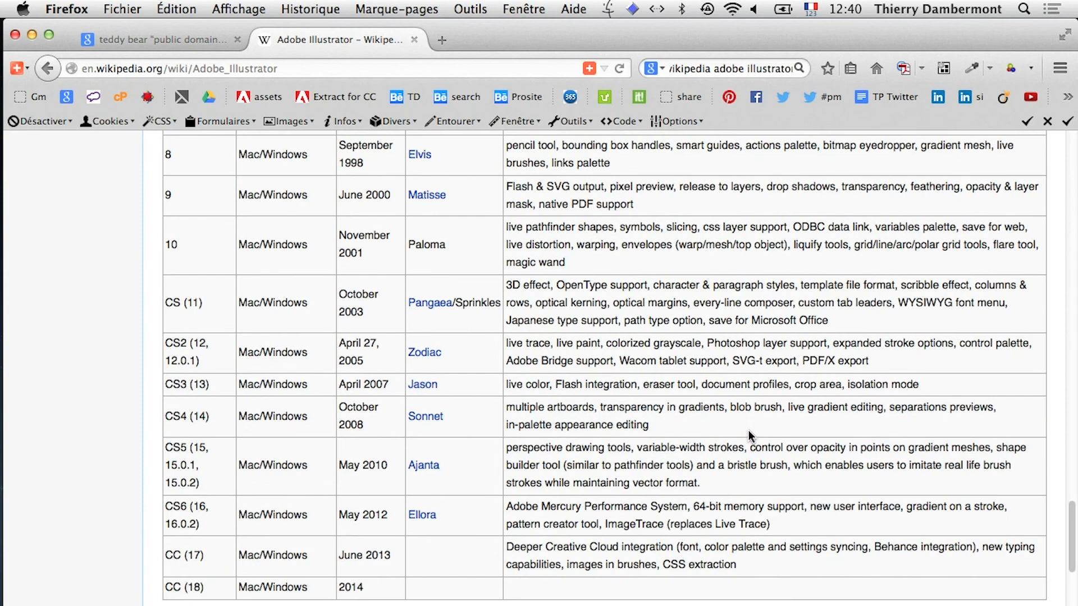
Step: Search the English article for "dyn" and look over the version history sections
{"action": "key", "text": "super+f"}
{"action": "type", "text": "dyn"}
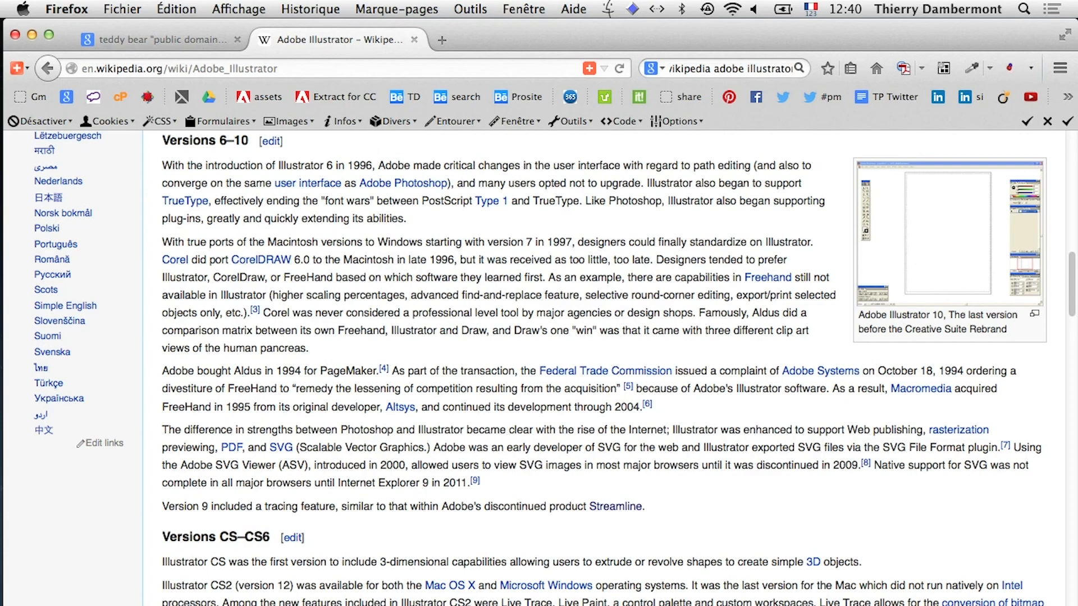
{"action": "scroll", "coordinate": [722, 494], "scroll_direction": "down", "scroll_amount": 10}
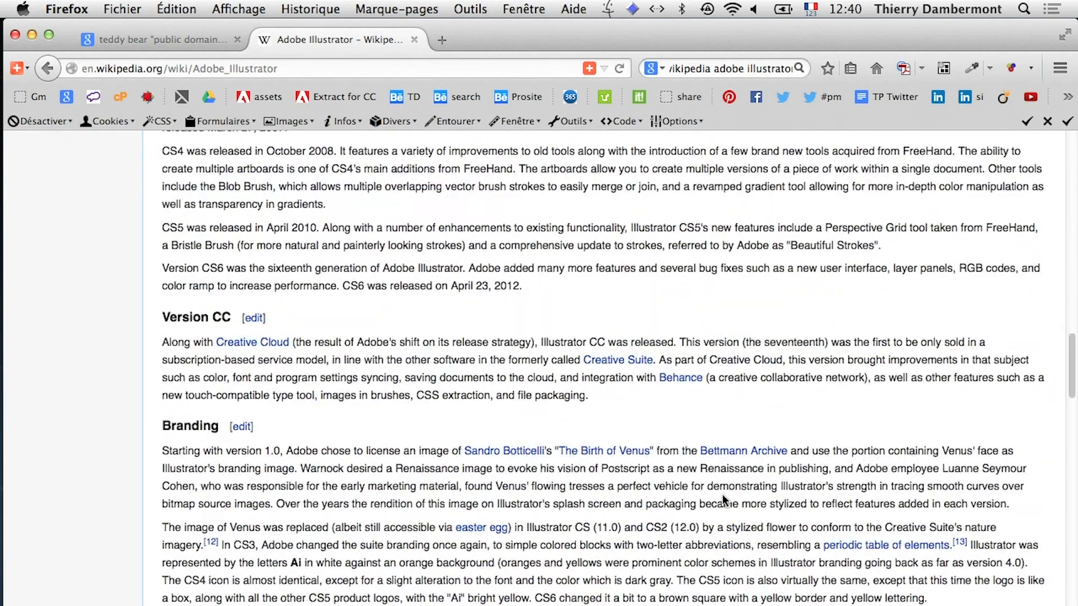
Step: Search the article for "live paint" and go through the matches to the one in the release history table
{"action": "scroll", "coordinate": [720, 493], "scroll_direction": "up", "scroll_amount": 7}
{"action": "key", "text": "super+f"}
{"action": "type", "text": "liv"}
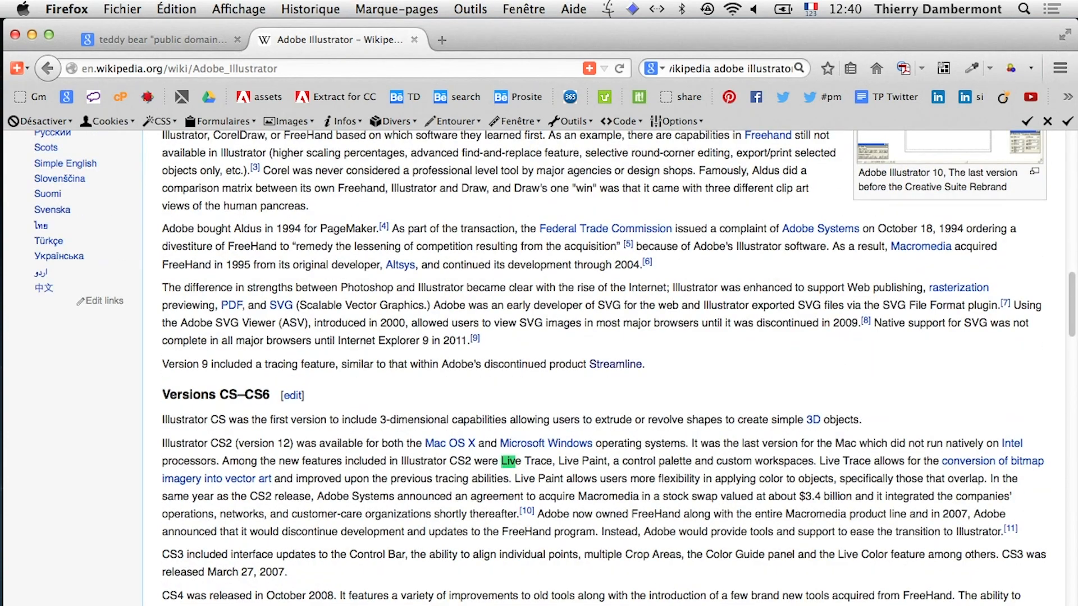
{"action": "type", "text": "e paint"}
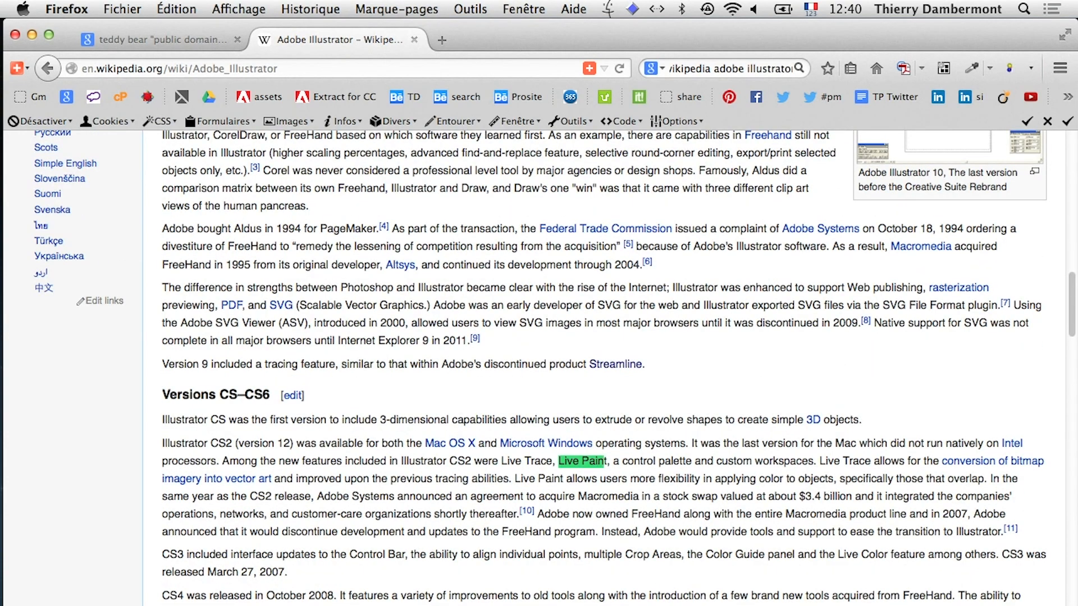
{"action": "key", "text": "super+g"}
{"action": "key", "text": "super+g"}
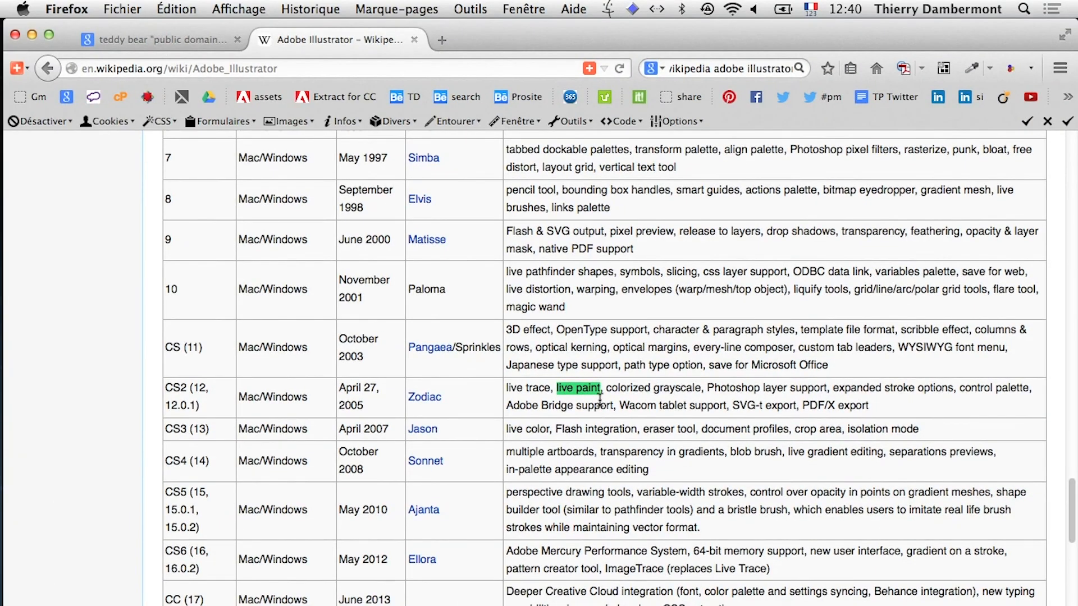
Step: Examine the release history table from the earliest versions to CC, comparing release dates and notable features around the live paint entry
{"action": "scroll", "coordinate": [599, 399], "scroll_direction": "down", "scroll_amount": 2}
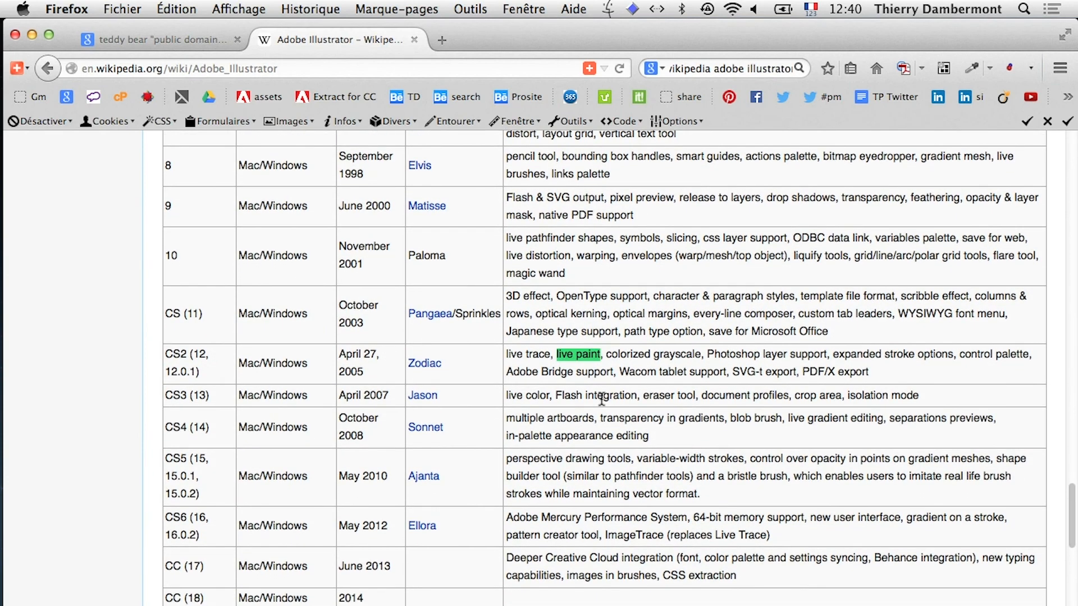
{"action": "scroll", "coordinate": [601, 401], "scroll_direction": "down", "scroll_amount": 3}
{"action": "scroll", "coordinate": [601, 398], "scroll_direction": "down", "scroll_amount": 1}
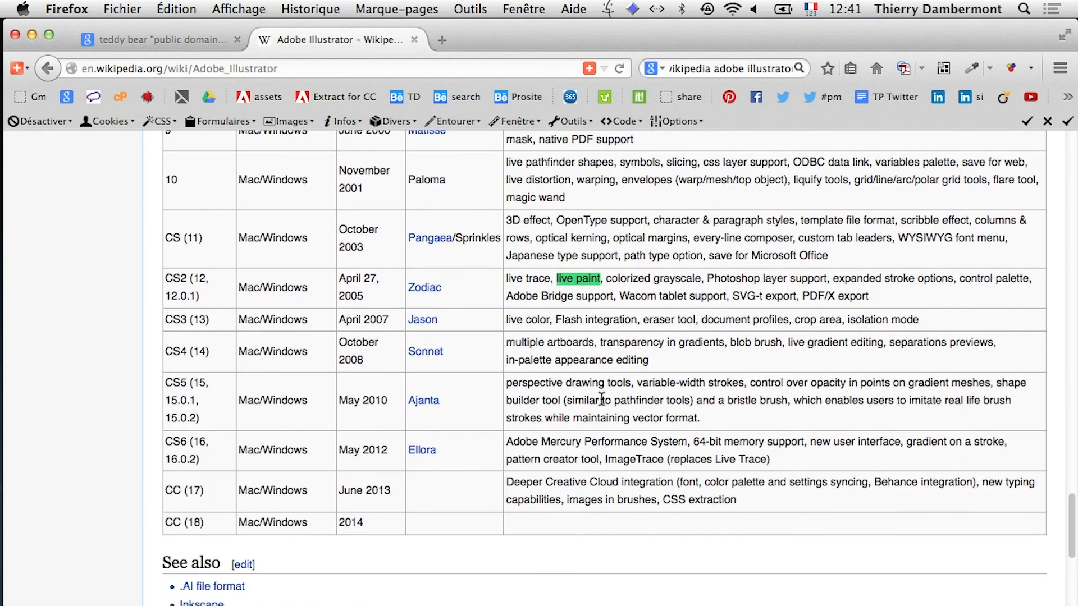
{"action": "scroll", "coordinate": [601, 400], "scroll_direction": "up", "scroll_amount": 8}
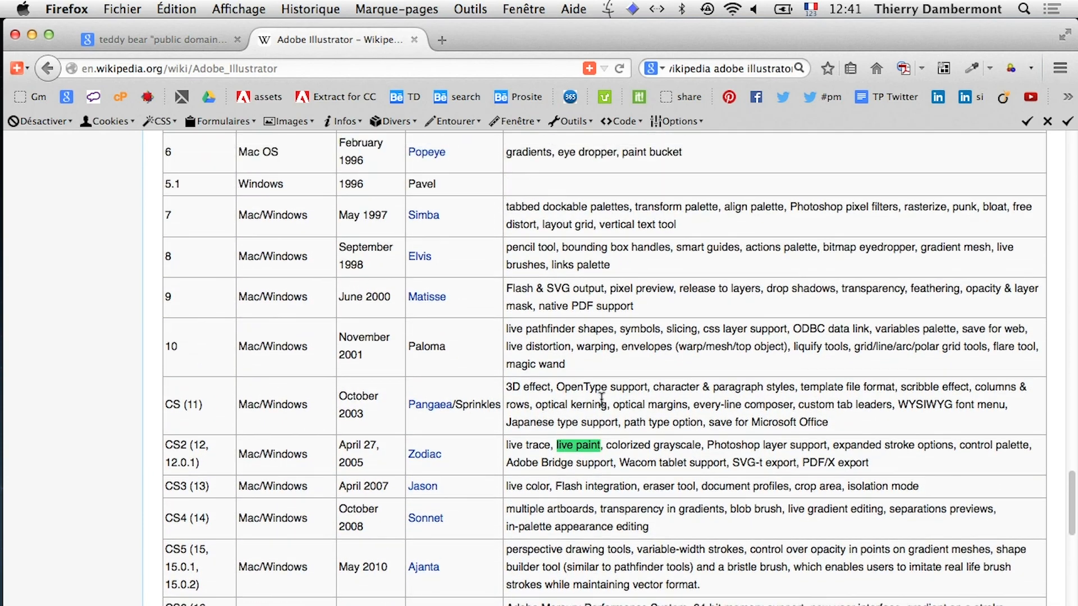
{"action": "scroll", "coordinate": [601, 399], "scroll_direction": "up", "scroll_amount": 3}
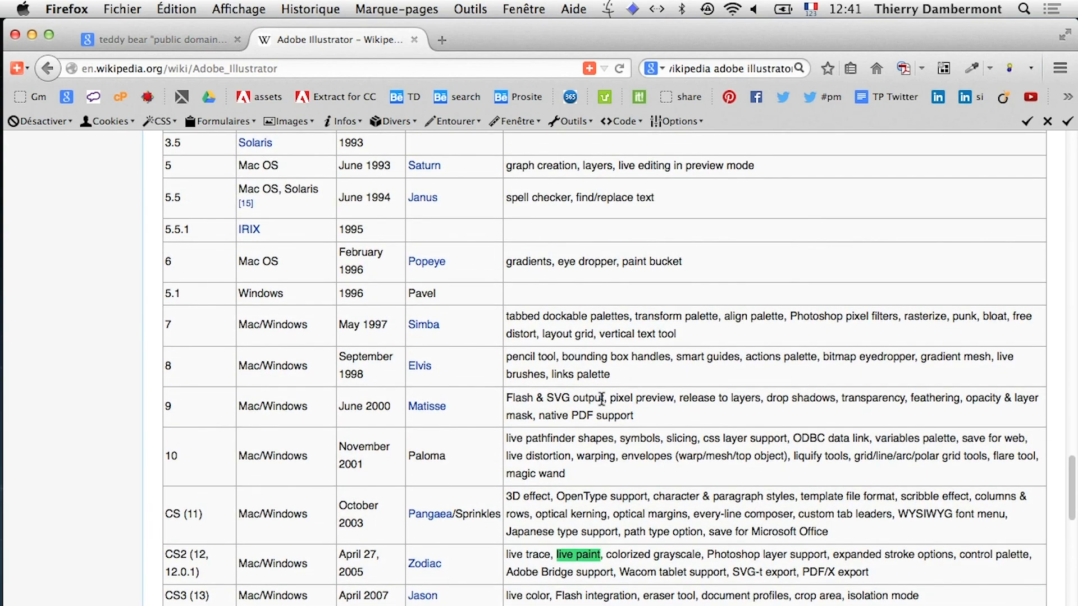
{"action": "scroll", "coordinate": [601, 403], "scroll_direction": "up", "scroll_amount": 2}
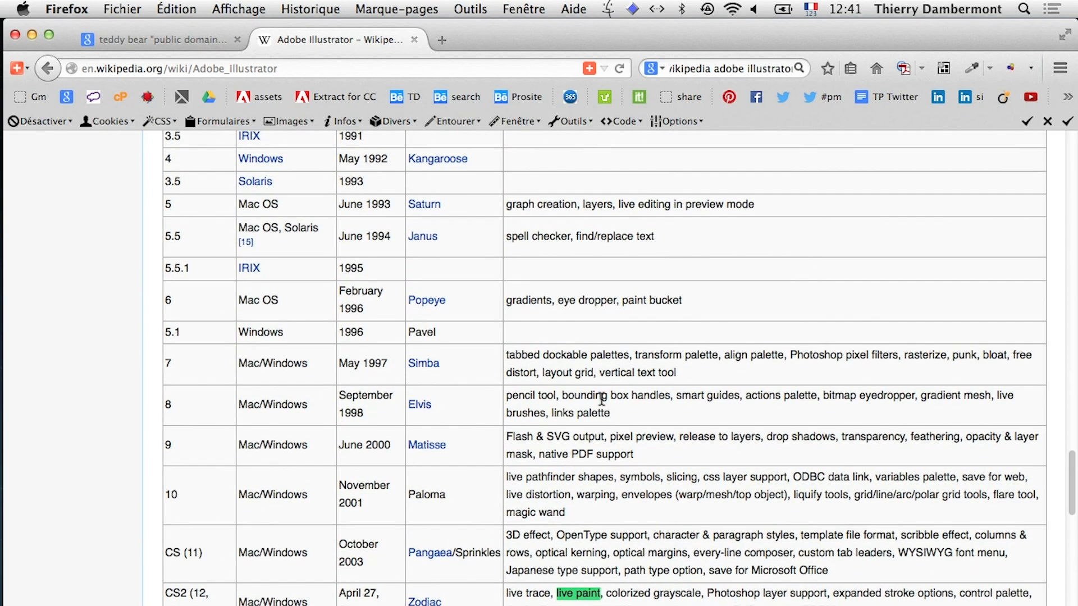
{"action": "scroll", "coordinate": [602, 401], "scroll_direction": "up", "scroll_amount": 10}
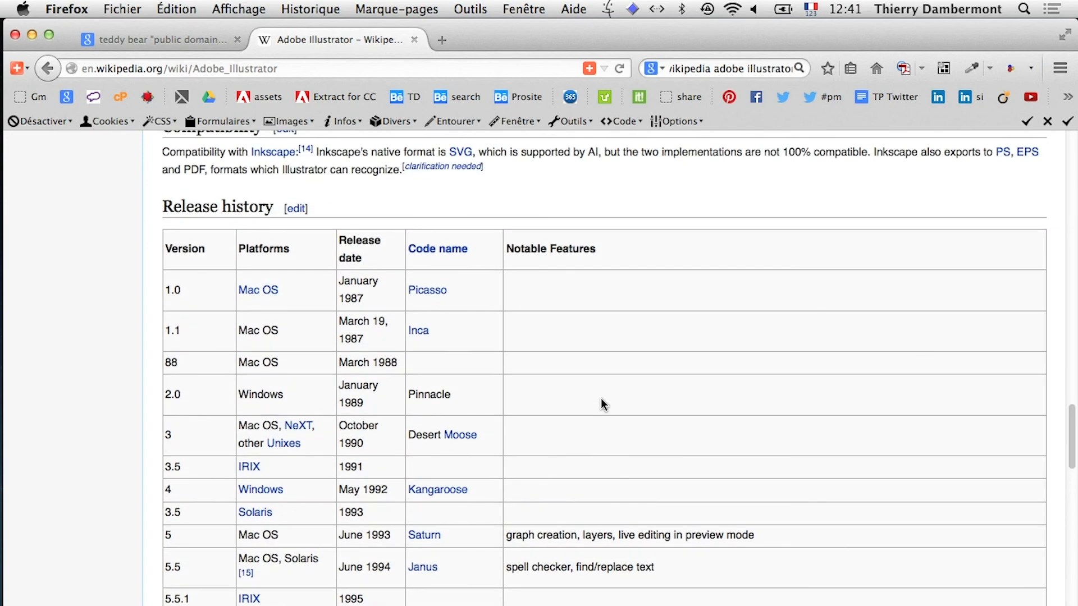
{"action": "scroll", "coordinate": [600, 399], "scroll_direction": "down", "scroll_amount": 15}
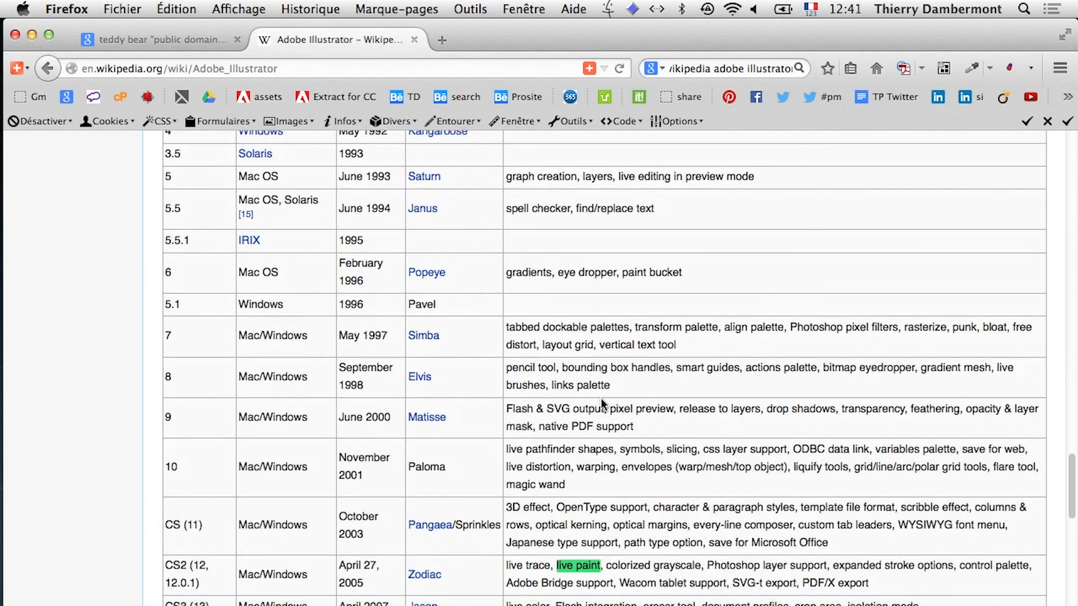
{"action": "scroll", "coordinate": [601, 400], "scroll_direction": "down", "scroll_amount": 3}
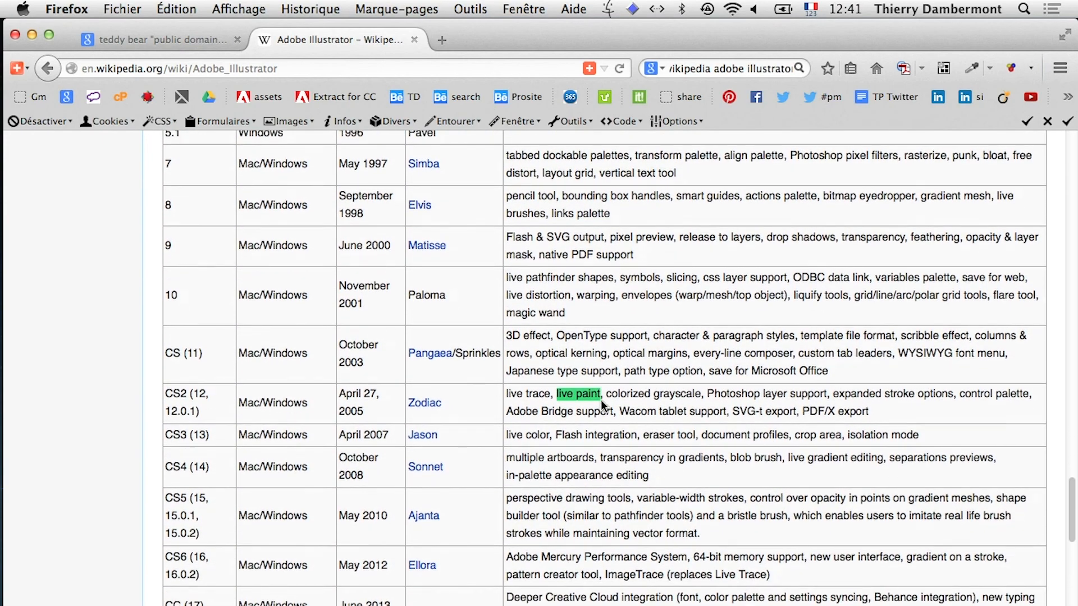
{"action": "scroll", "coordinate": [601, 401], "scroll_direction": "down", "scroll_amount": 1}
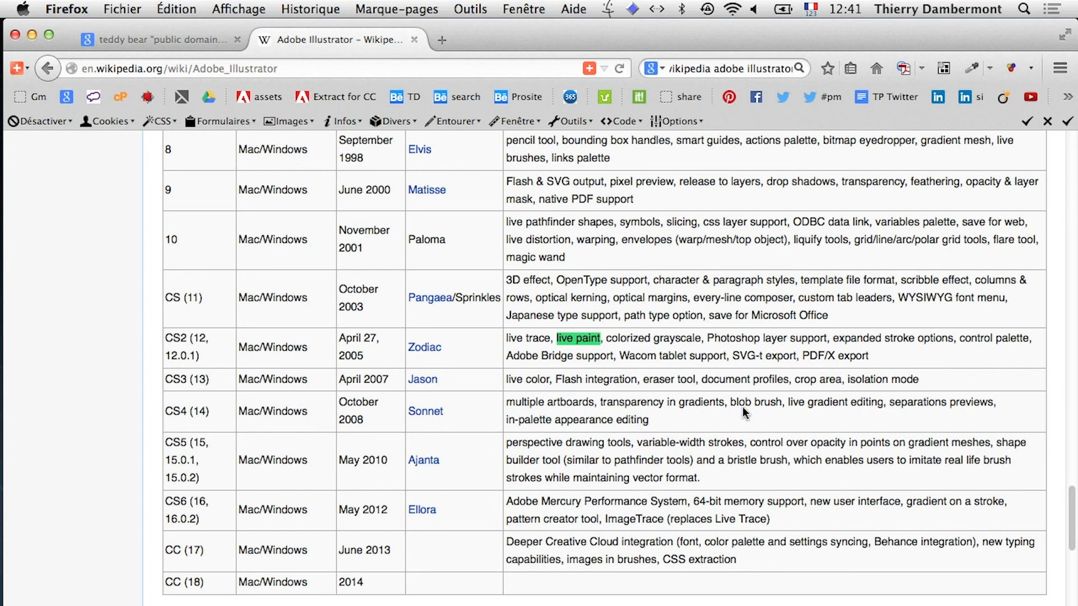
{"action": "scroll", "coordinate": [739, 409], "scroll_direction": "down", "scroll_amount": 3}
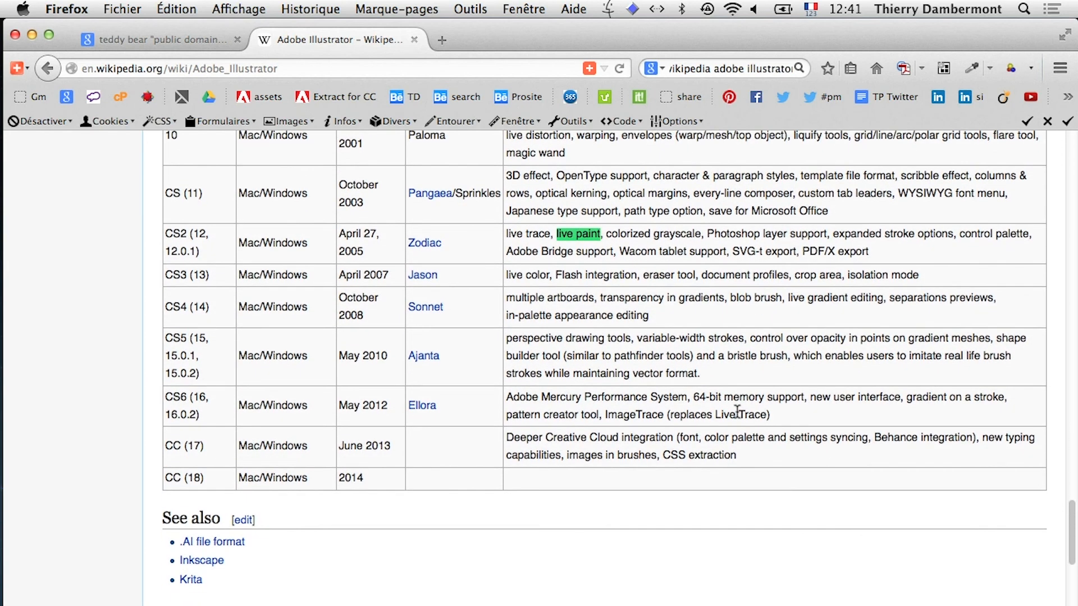